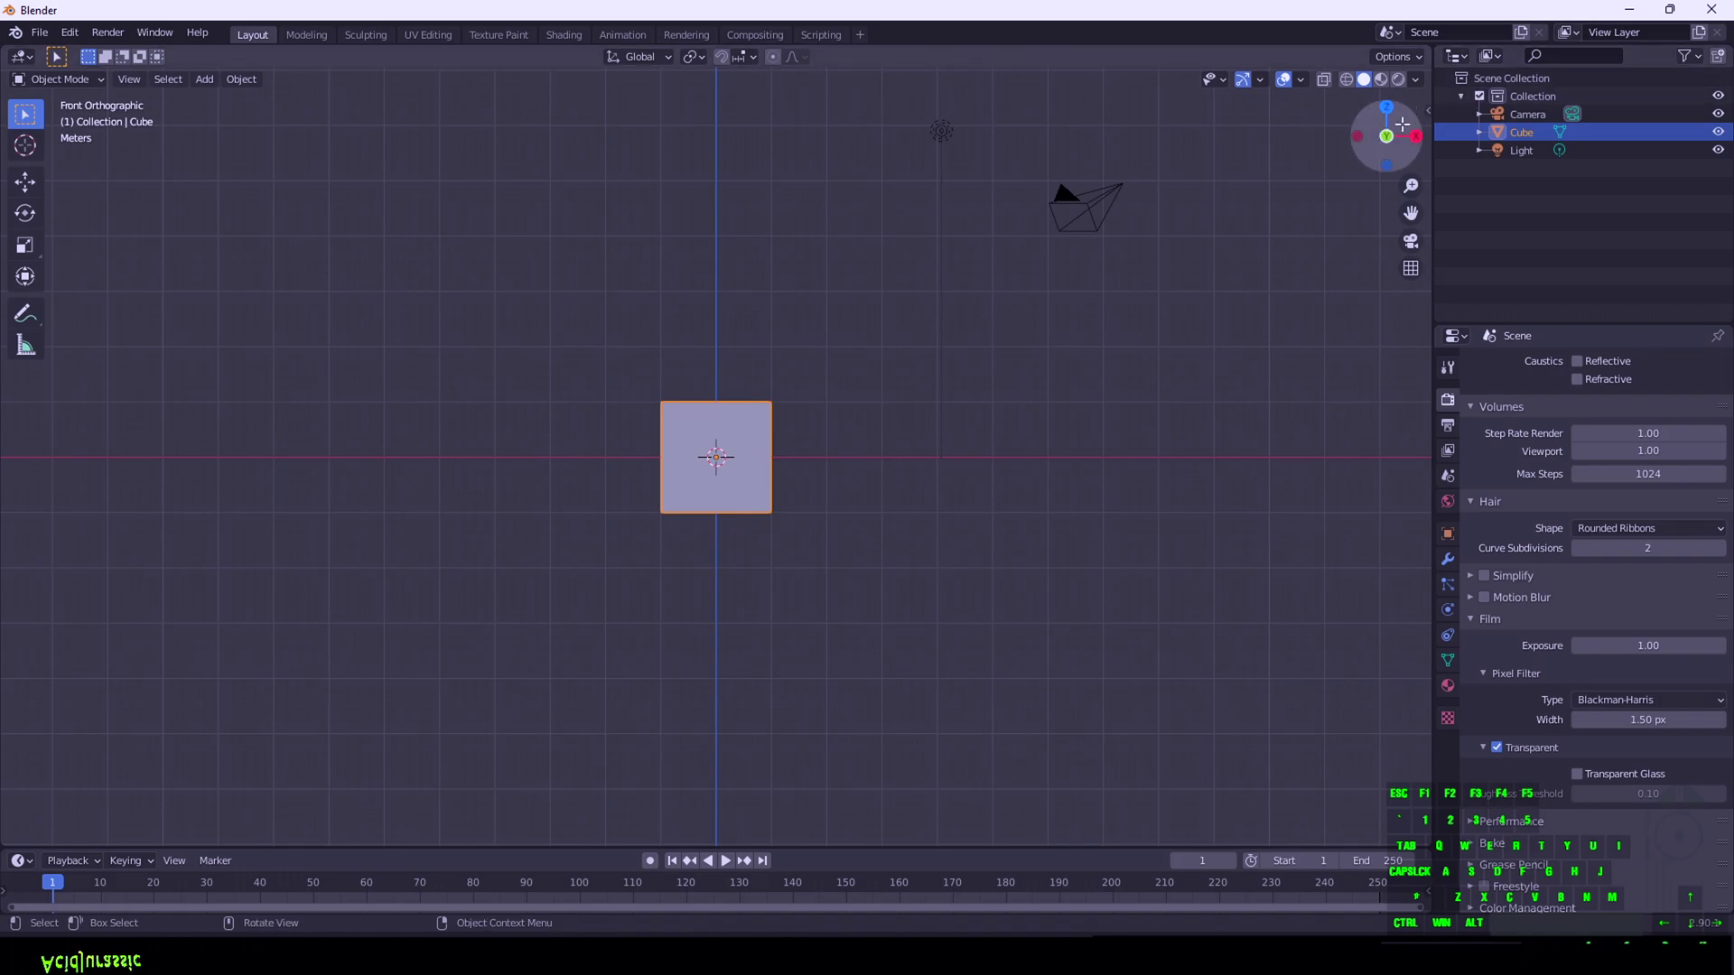
Search the Preferences add-ons list for 'cell' and then 'land'
left_click_drag(1387, 135, 1353, 154)
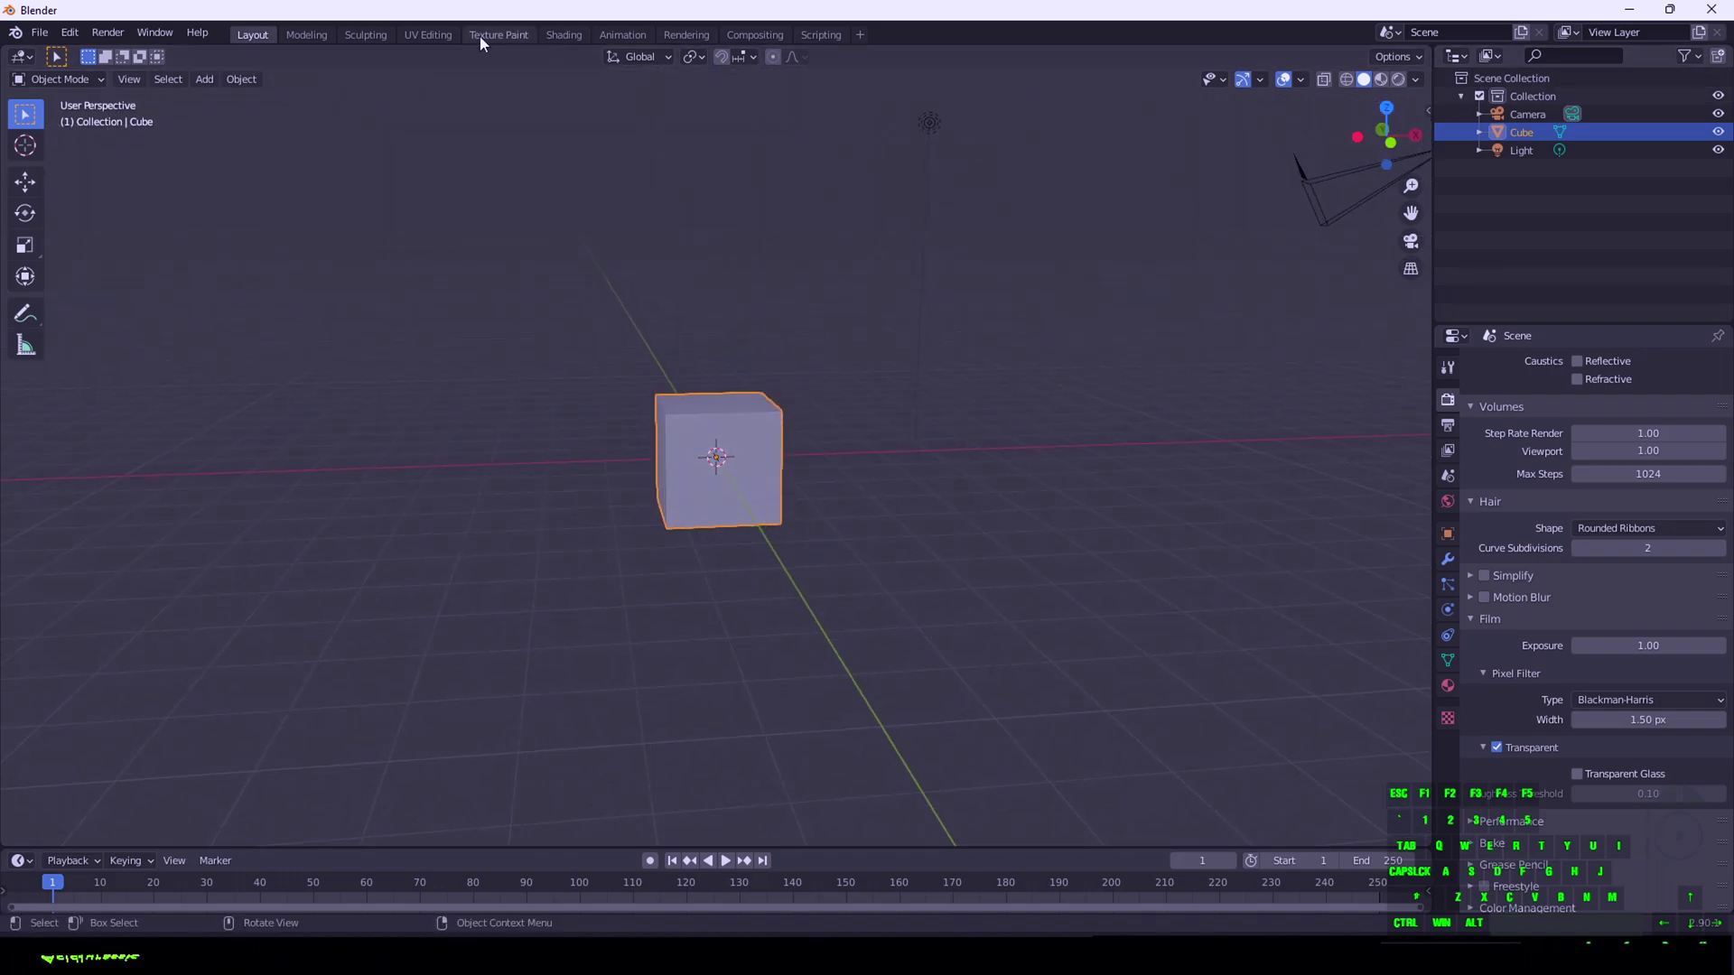
left_click(83, 34)
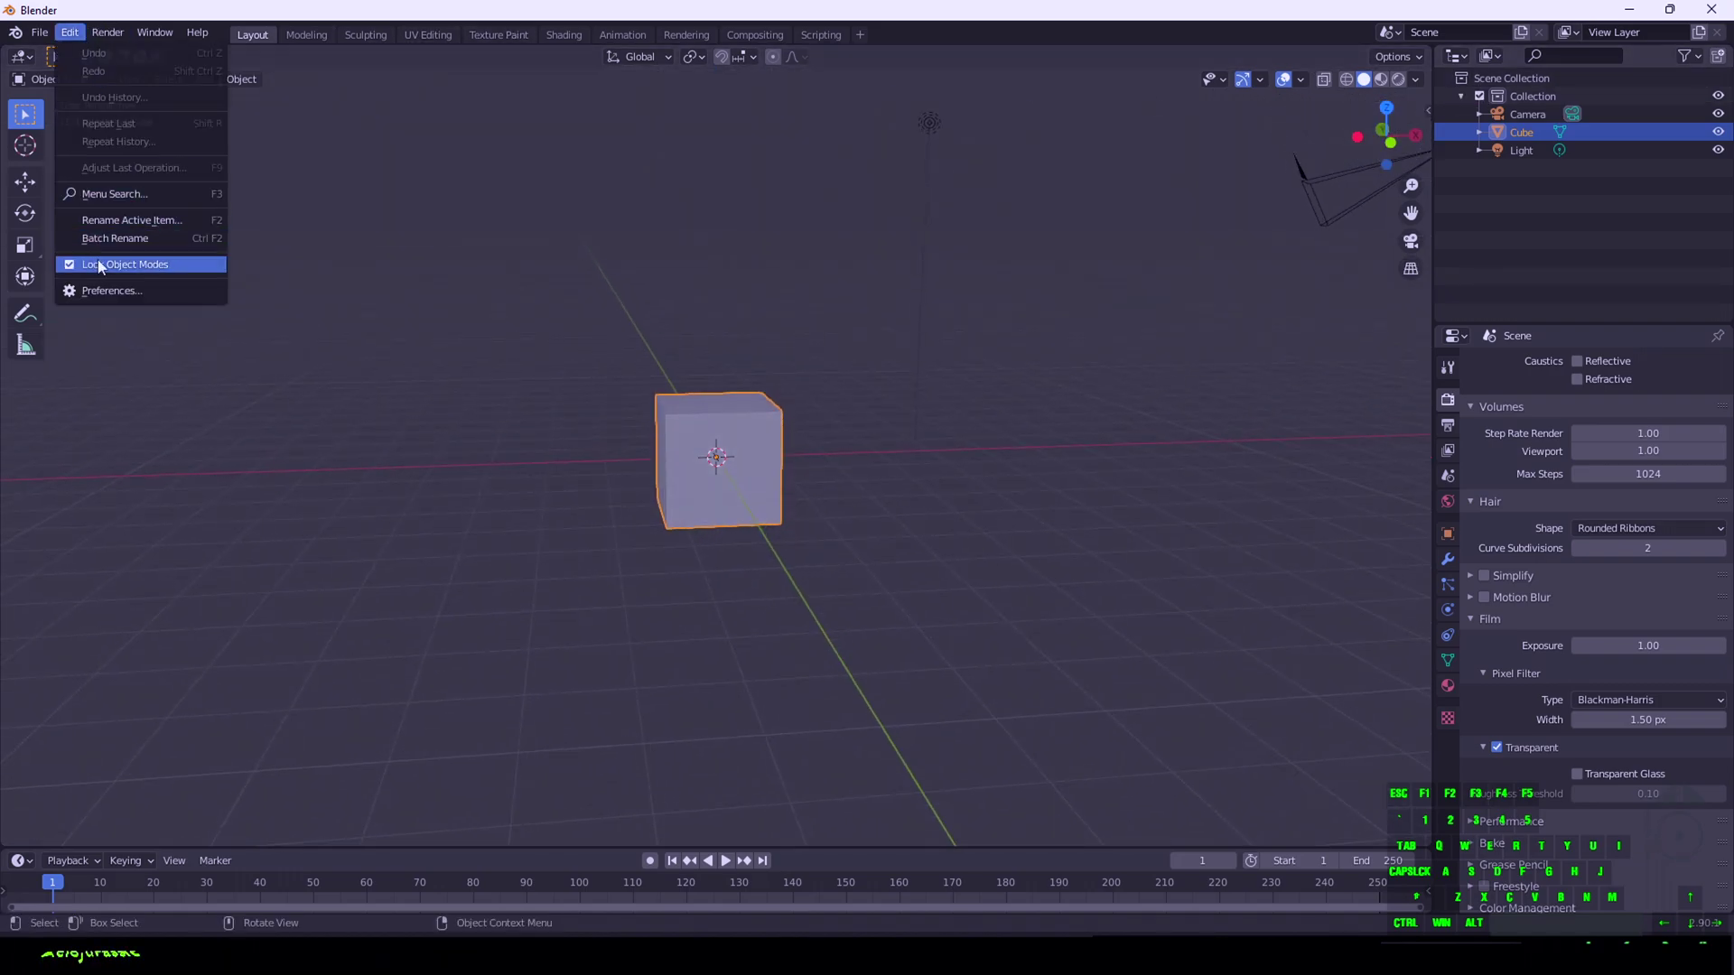
left_click(112, 290)
left_click_drag(441, 15, 714, 149)
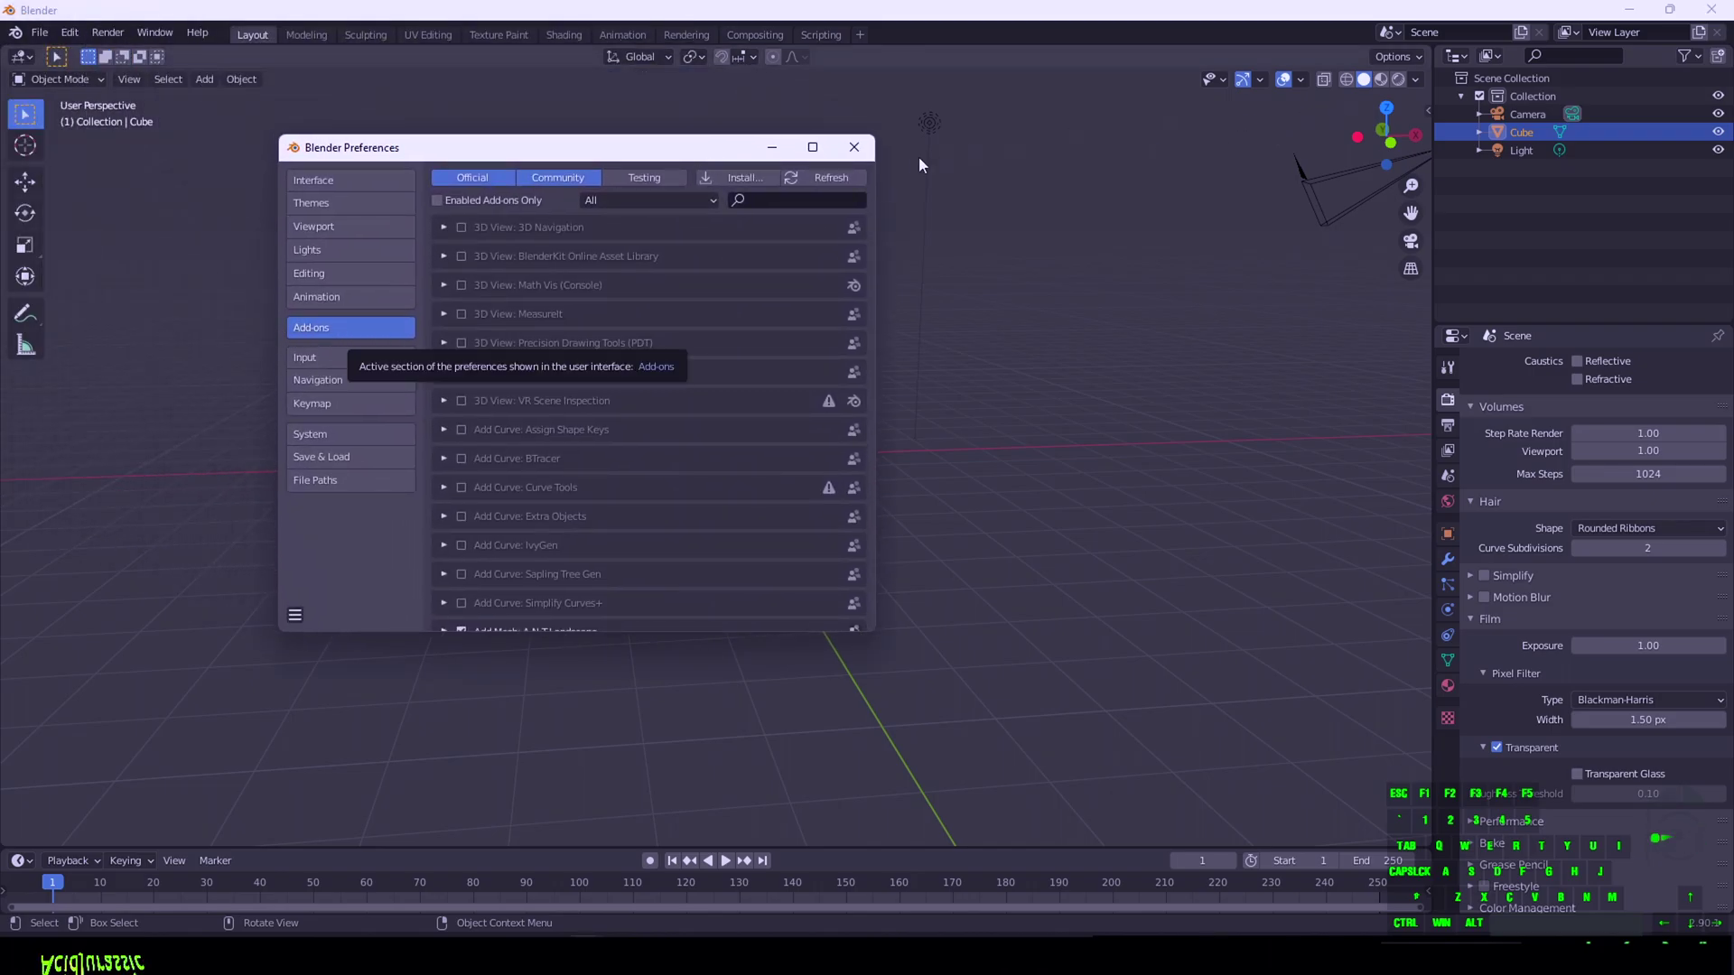
left_click(803, 198)
type("cell")
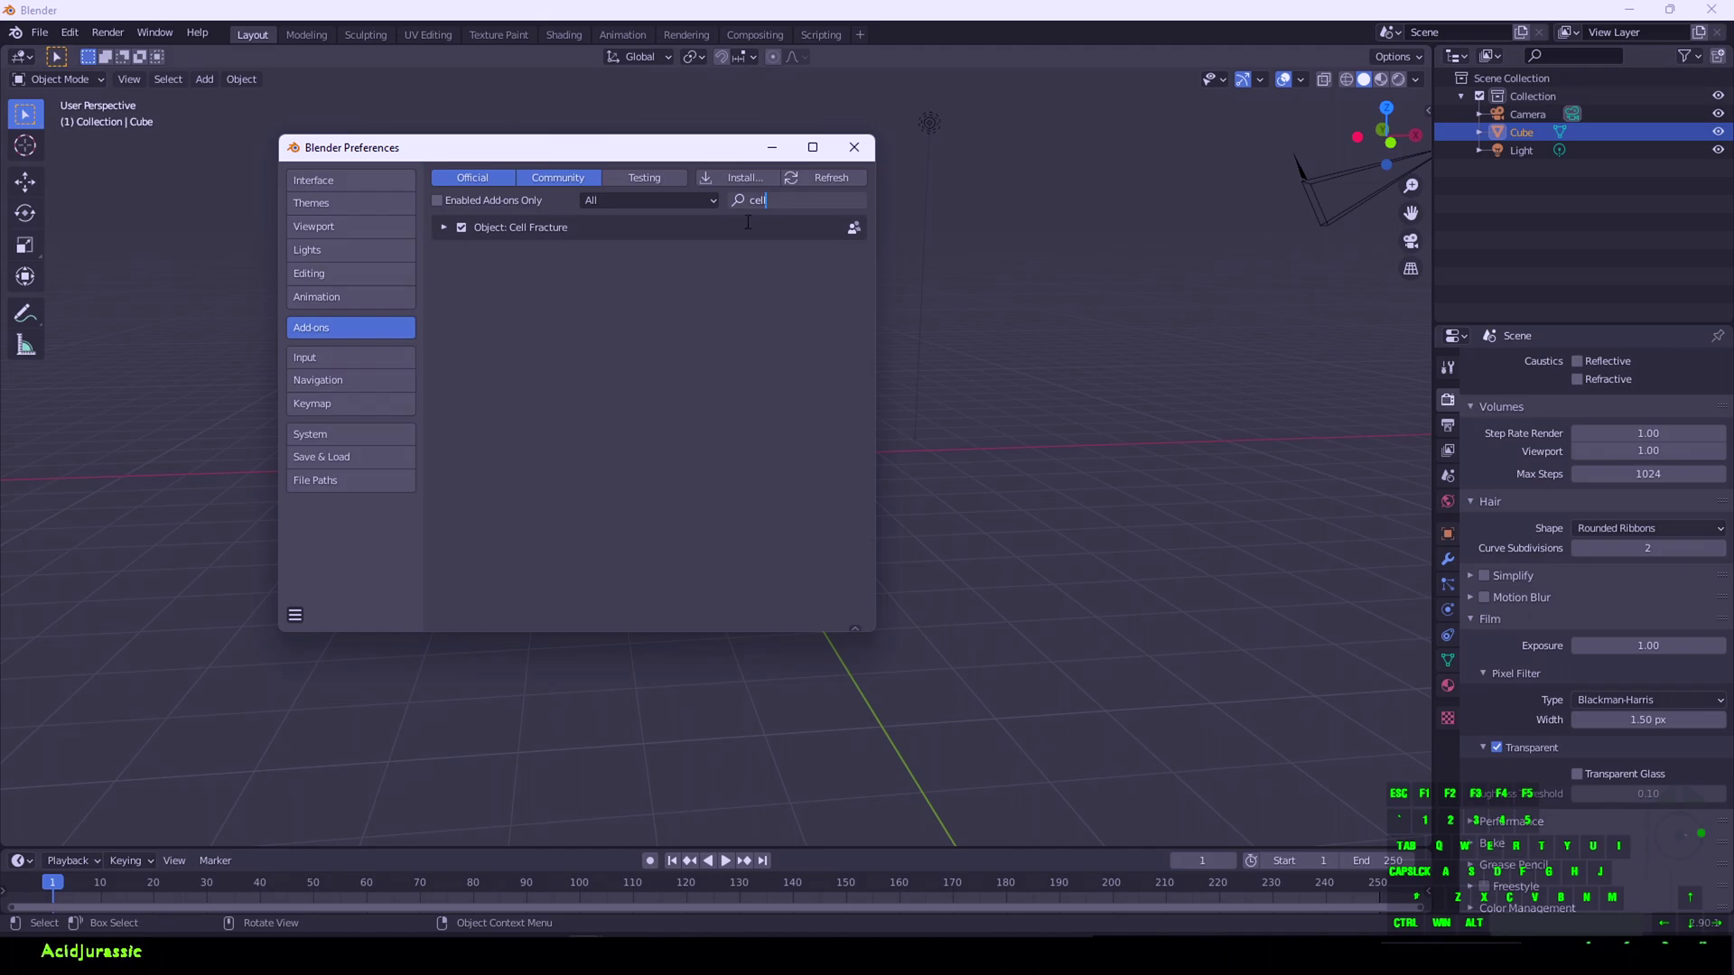
left_click_drag(765, 204, 744, 206)
type("land")
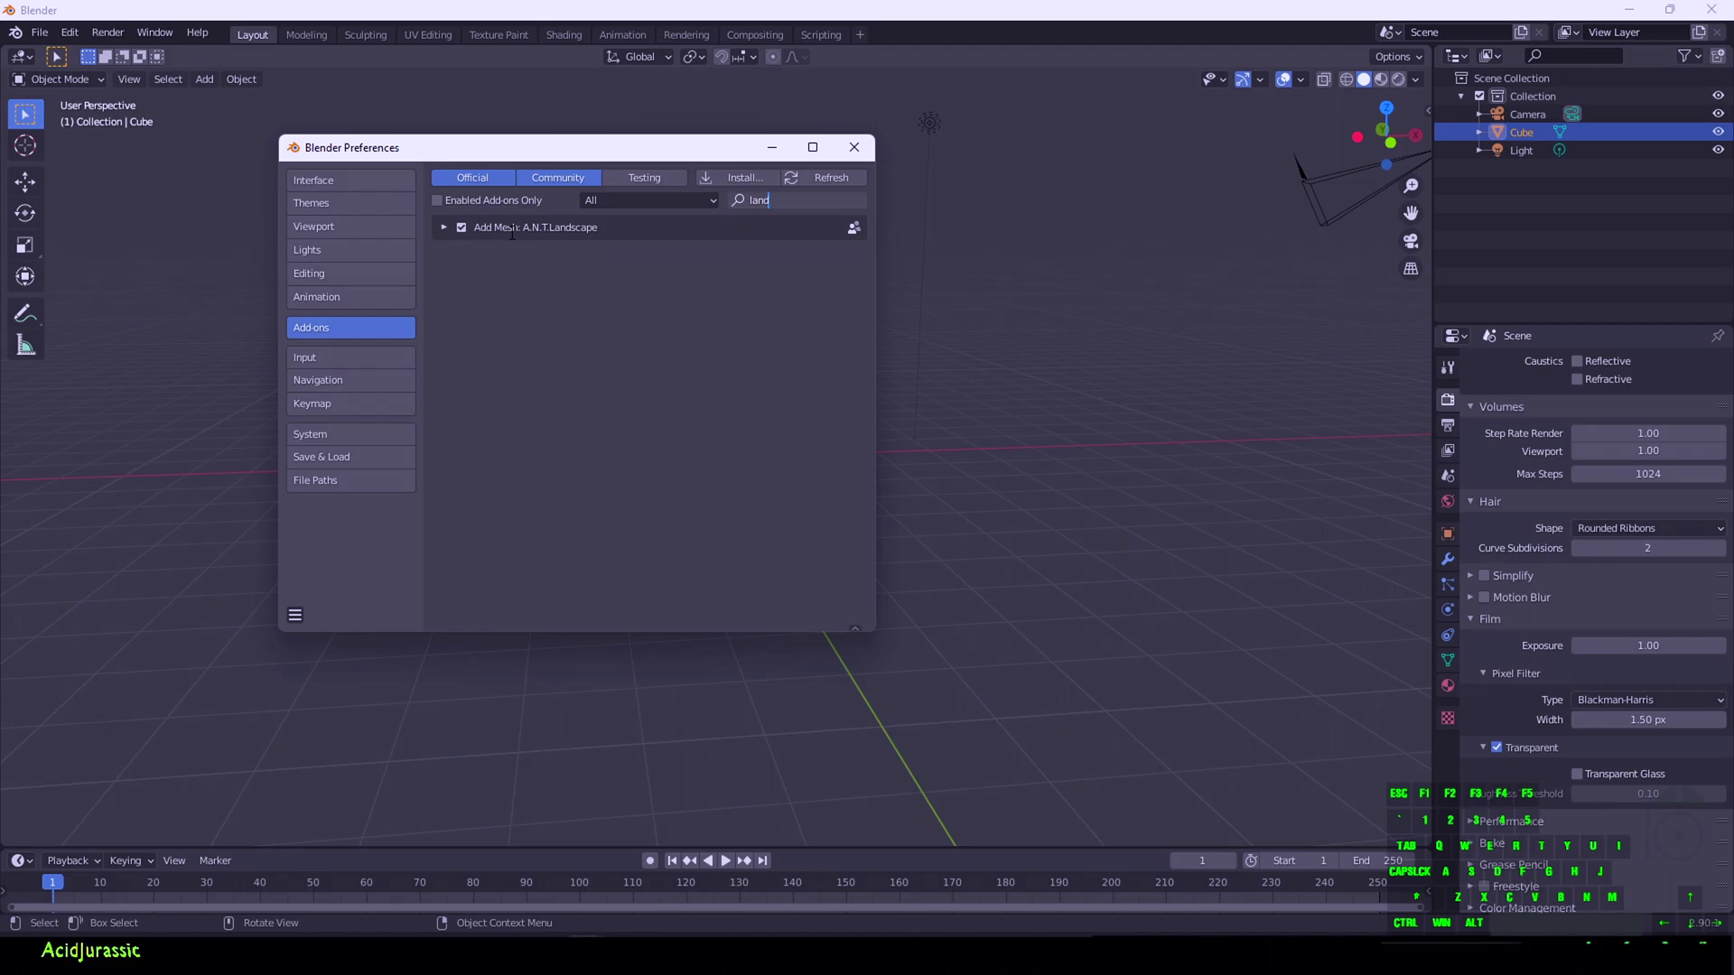
left_click(854, 147)
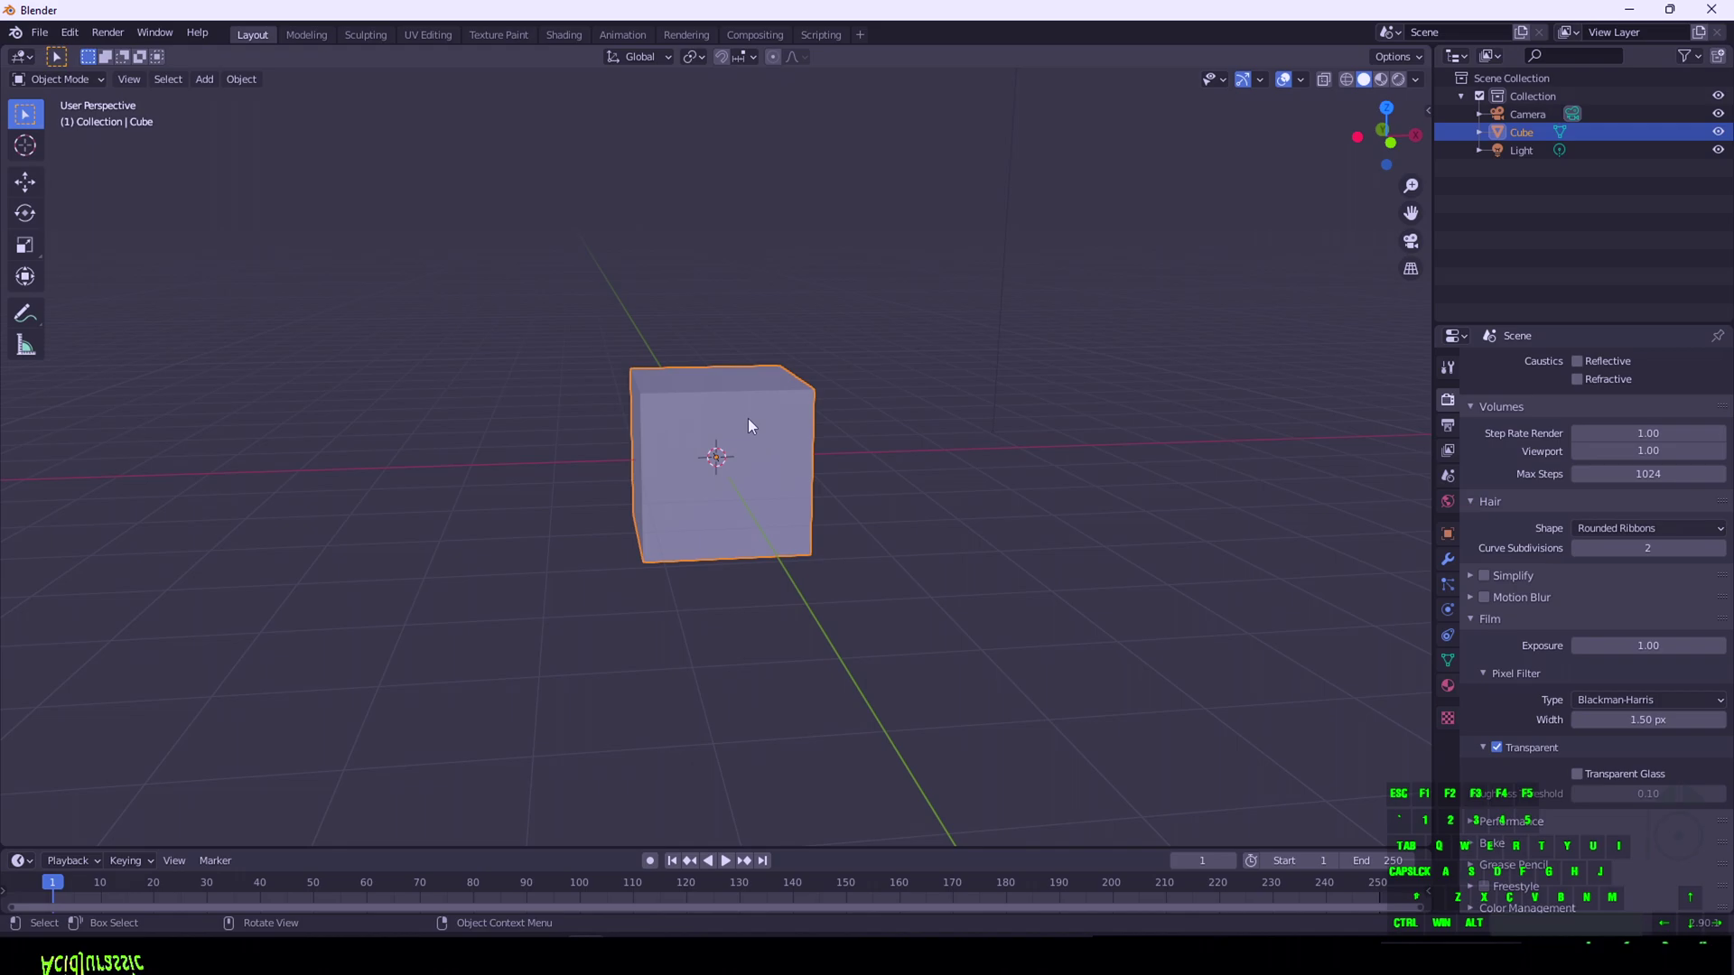
Replace the default cube with a Landscape mesh using the Rock preset
key("Delete")
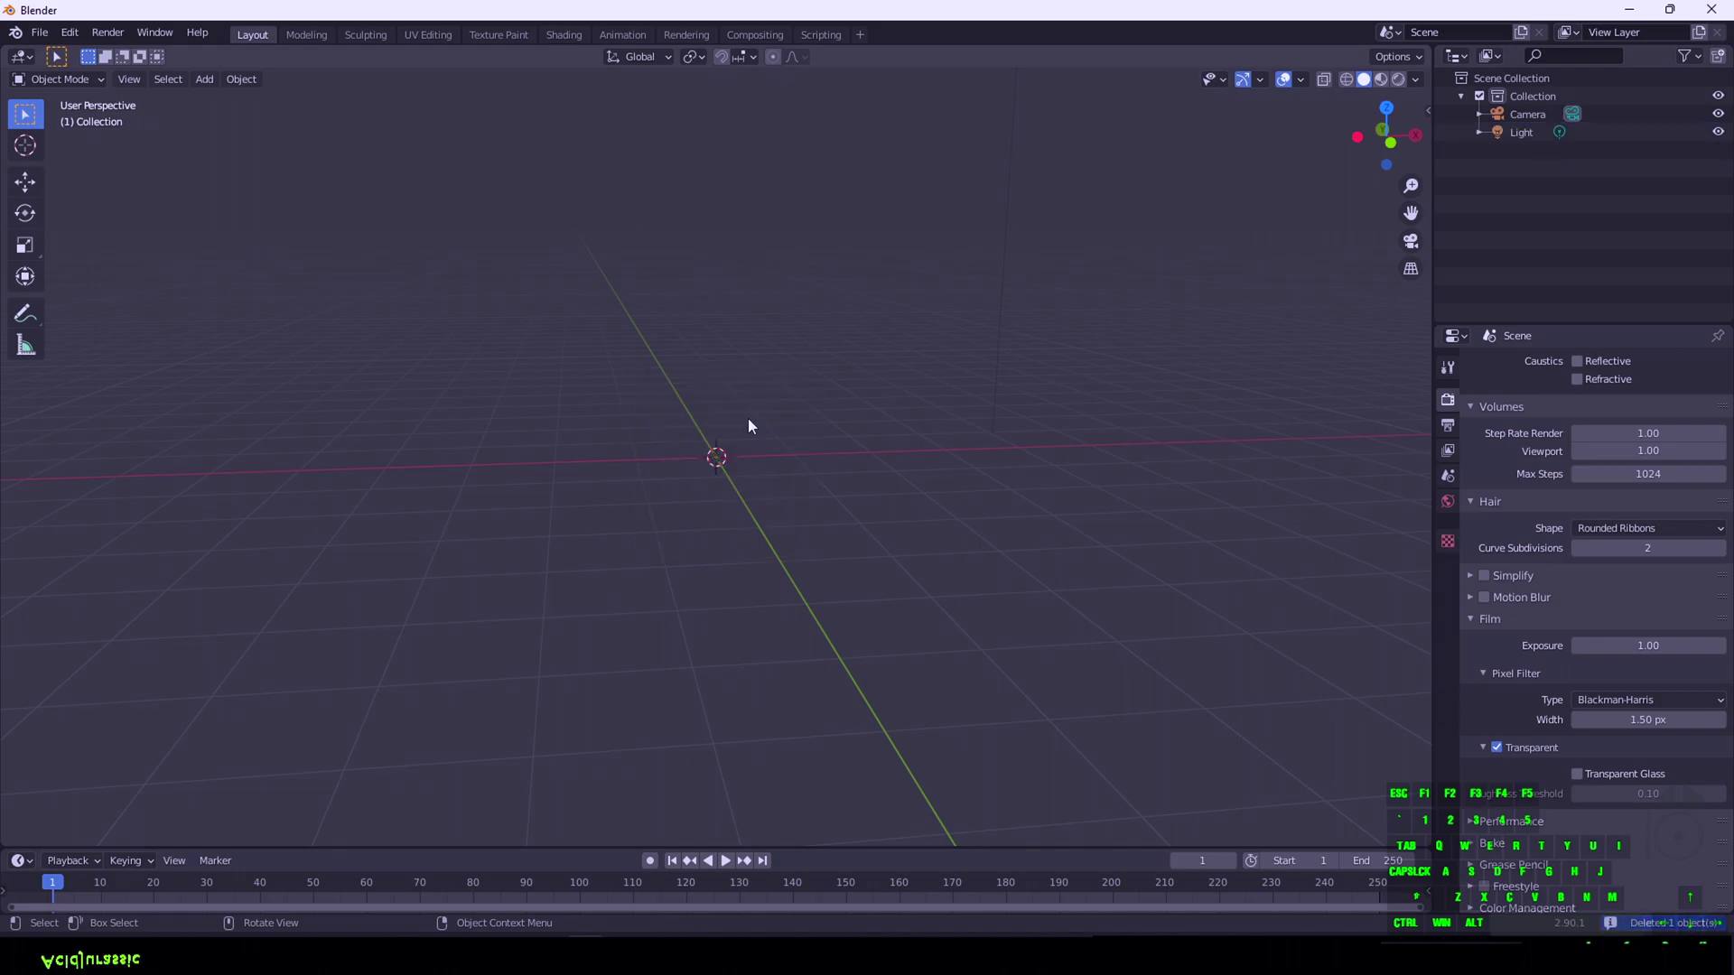
key("shift+a")
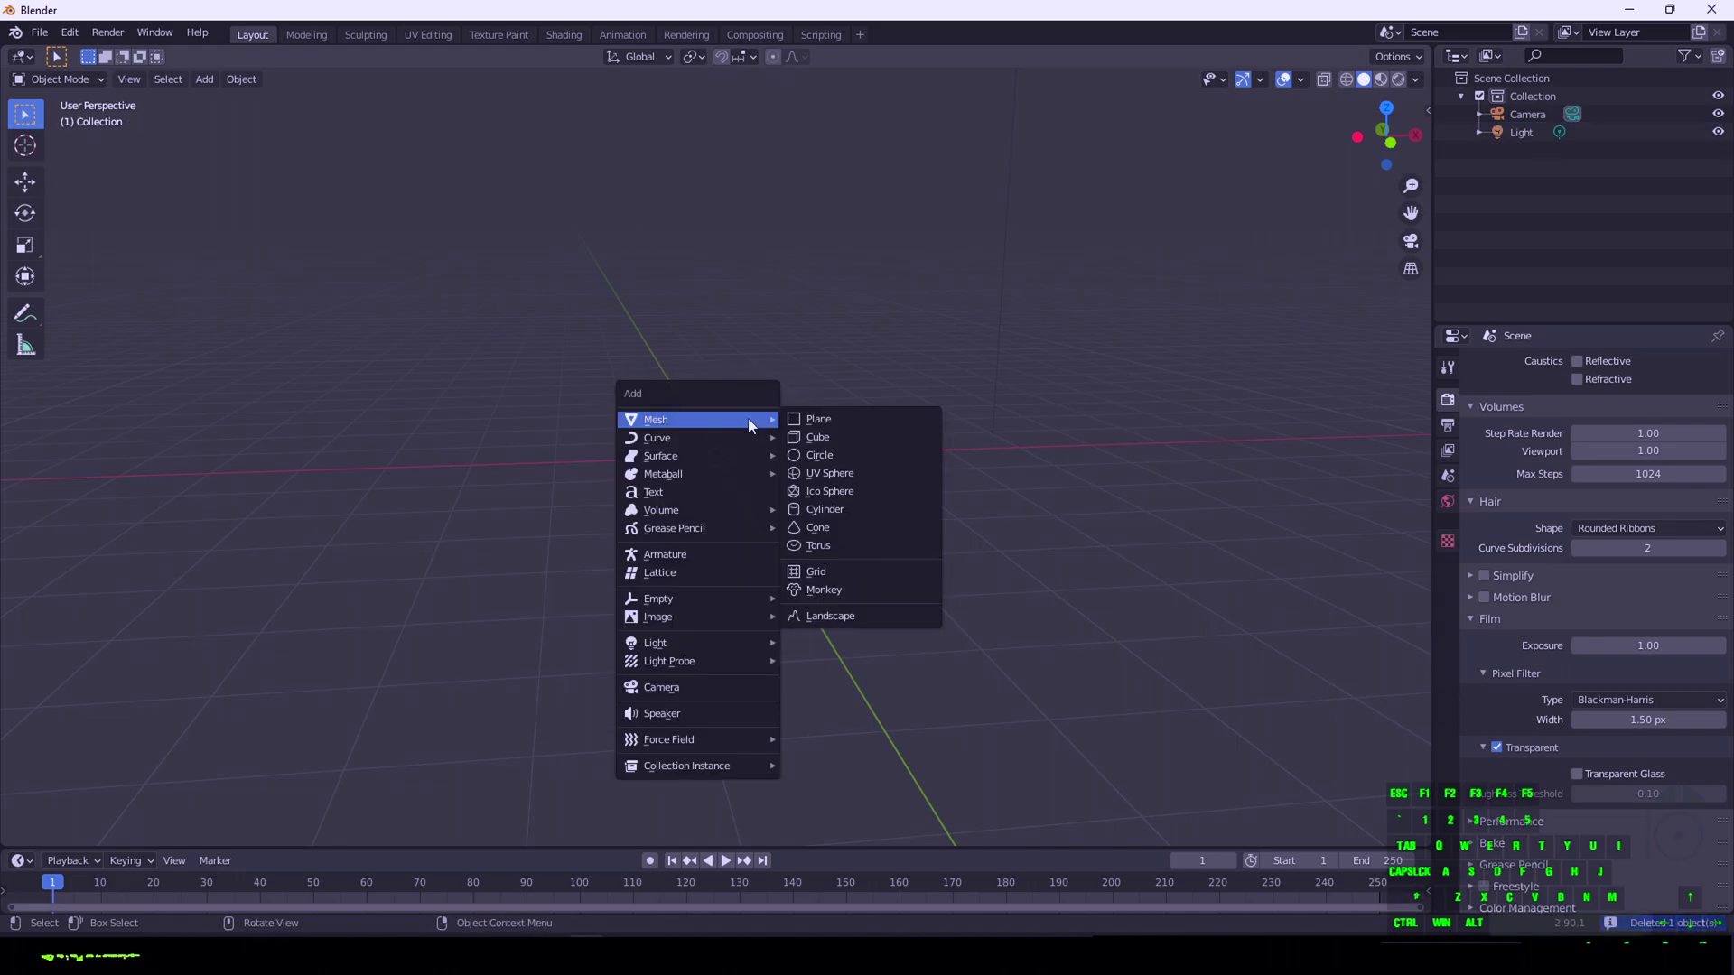
left_click(829, 616)
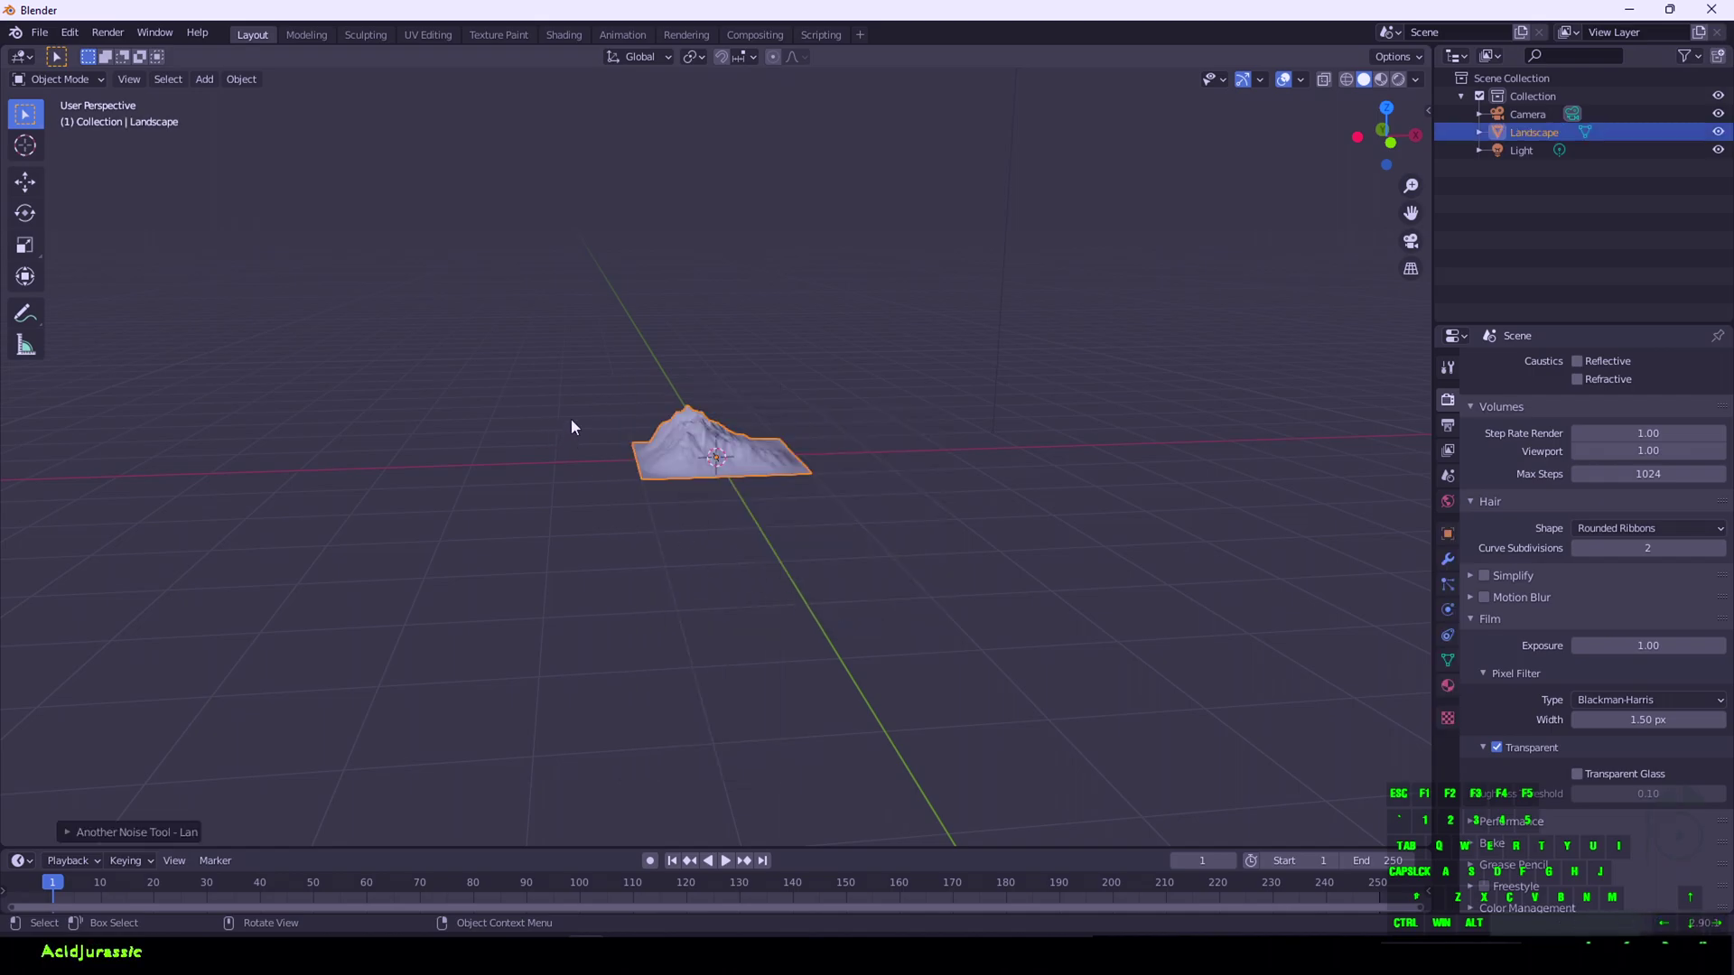
left_click(115, 831)
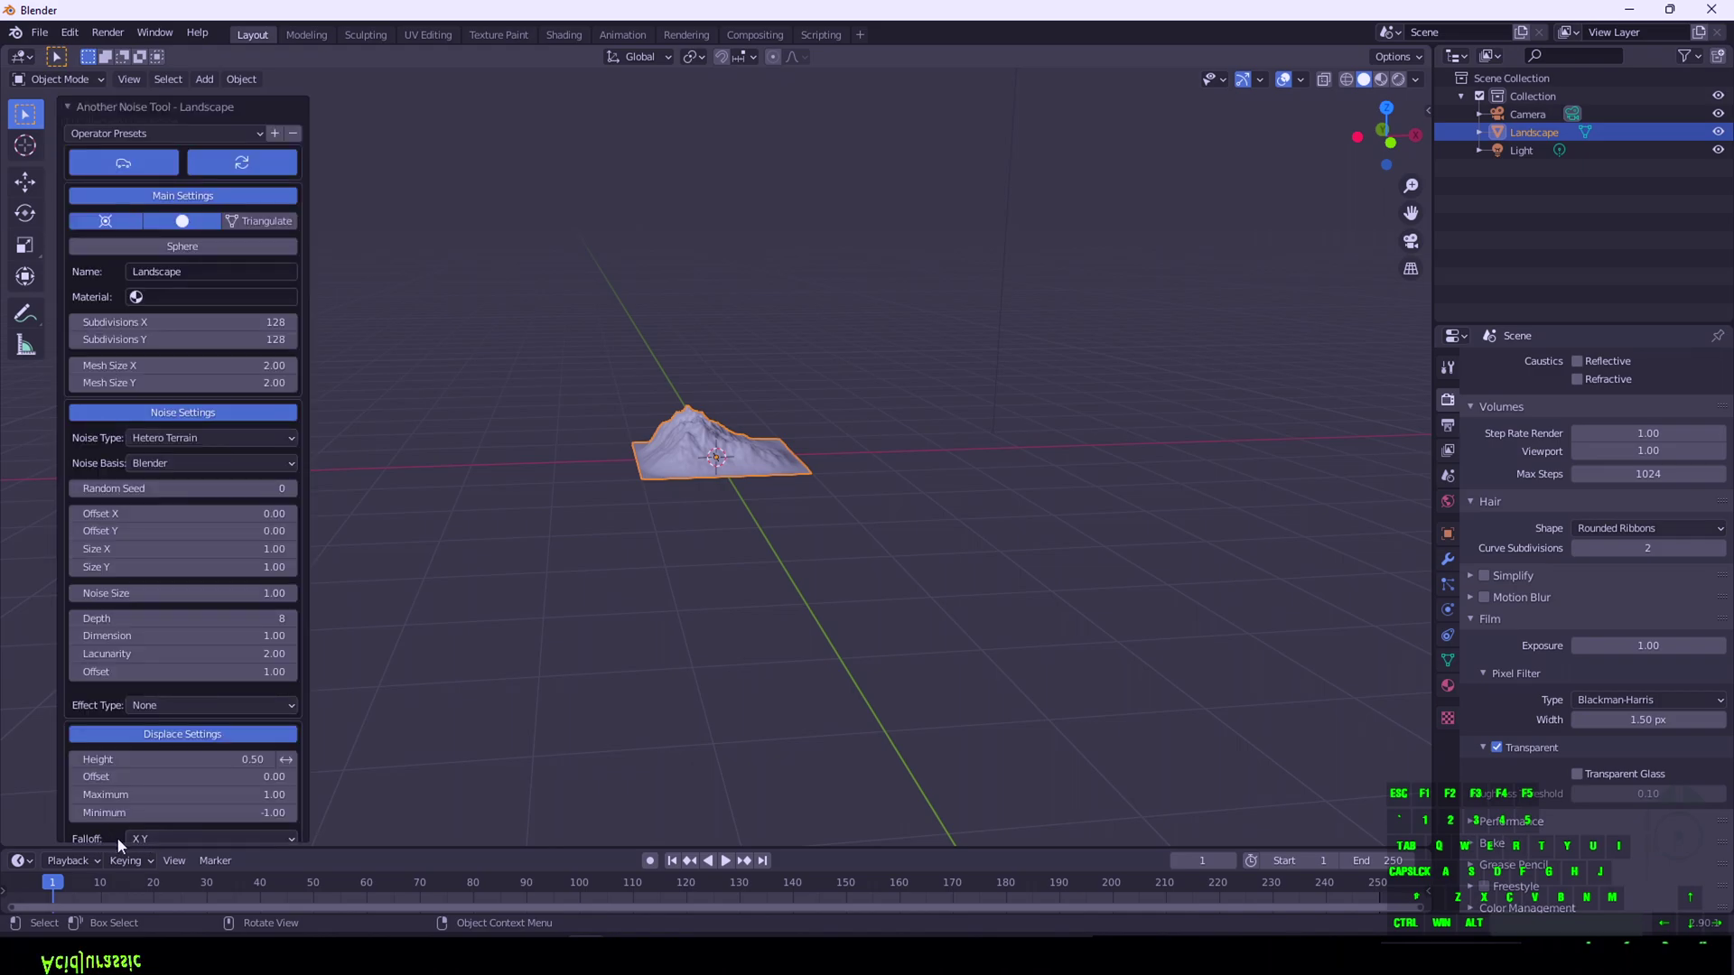
left_click(161, 134)
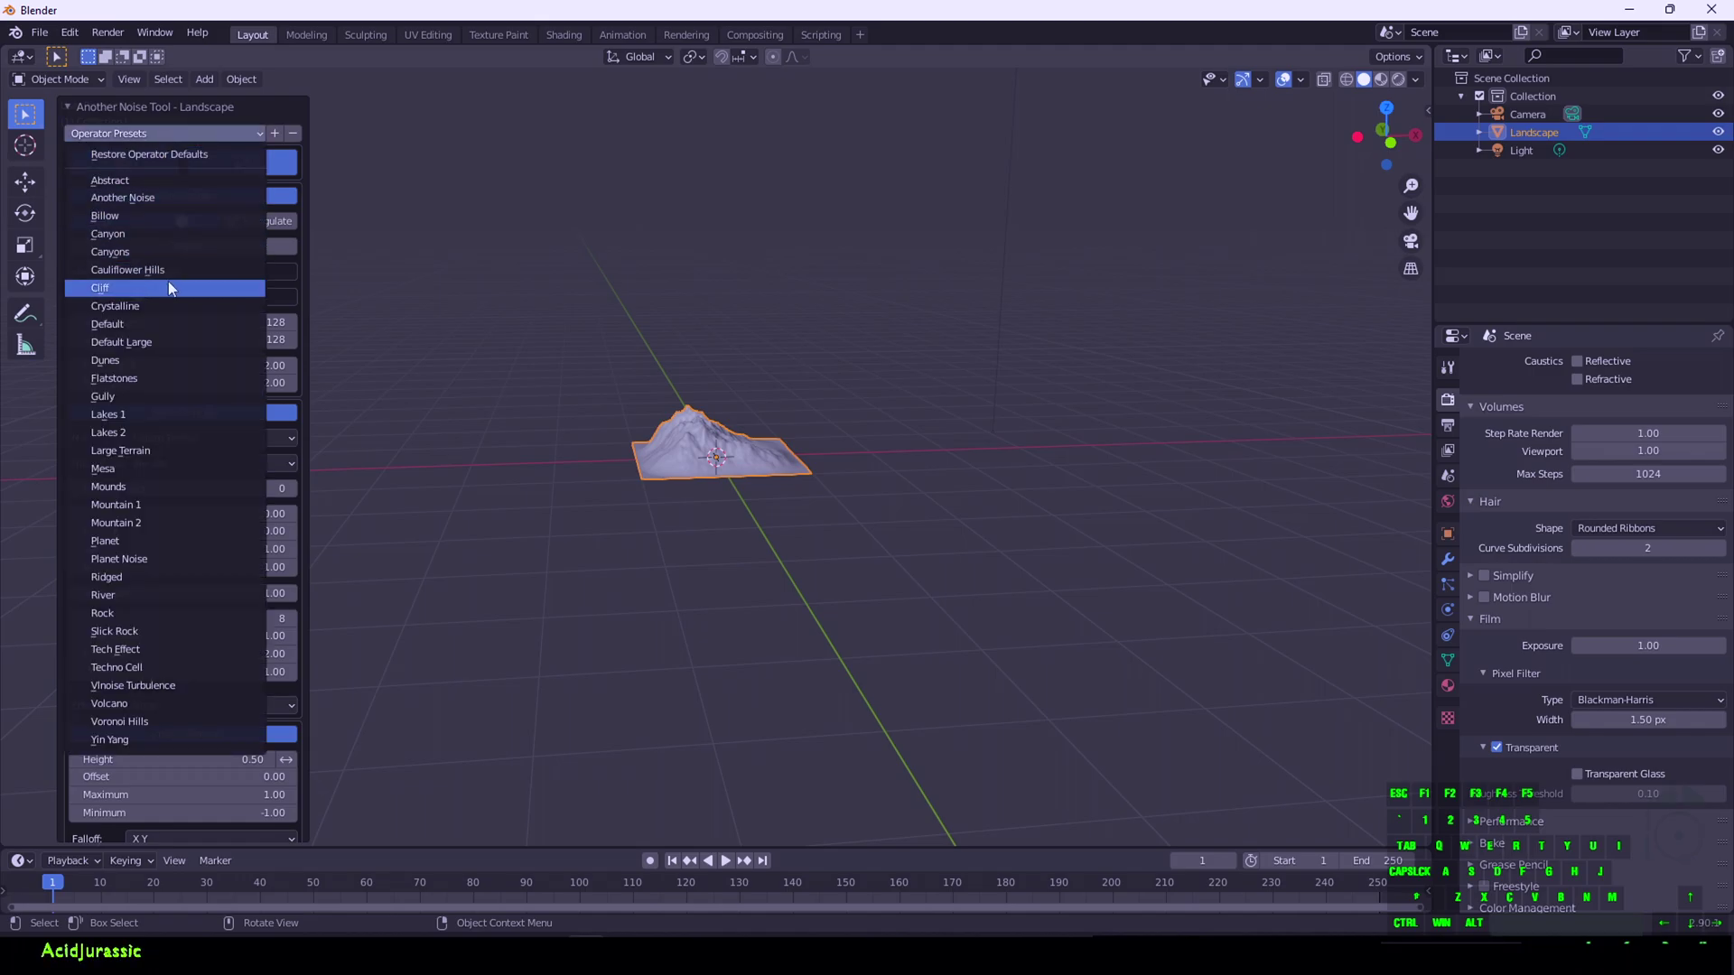
left_click(186, 611)
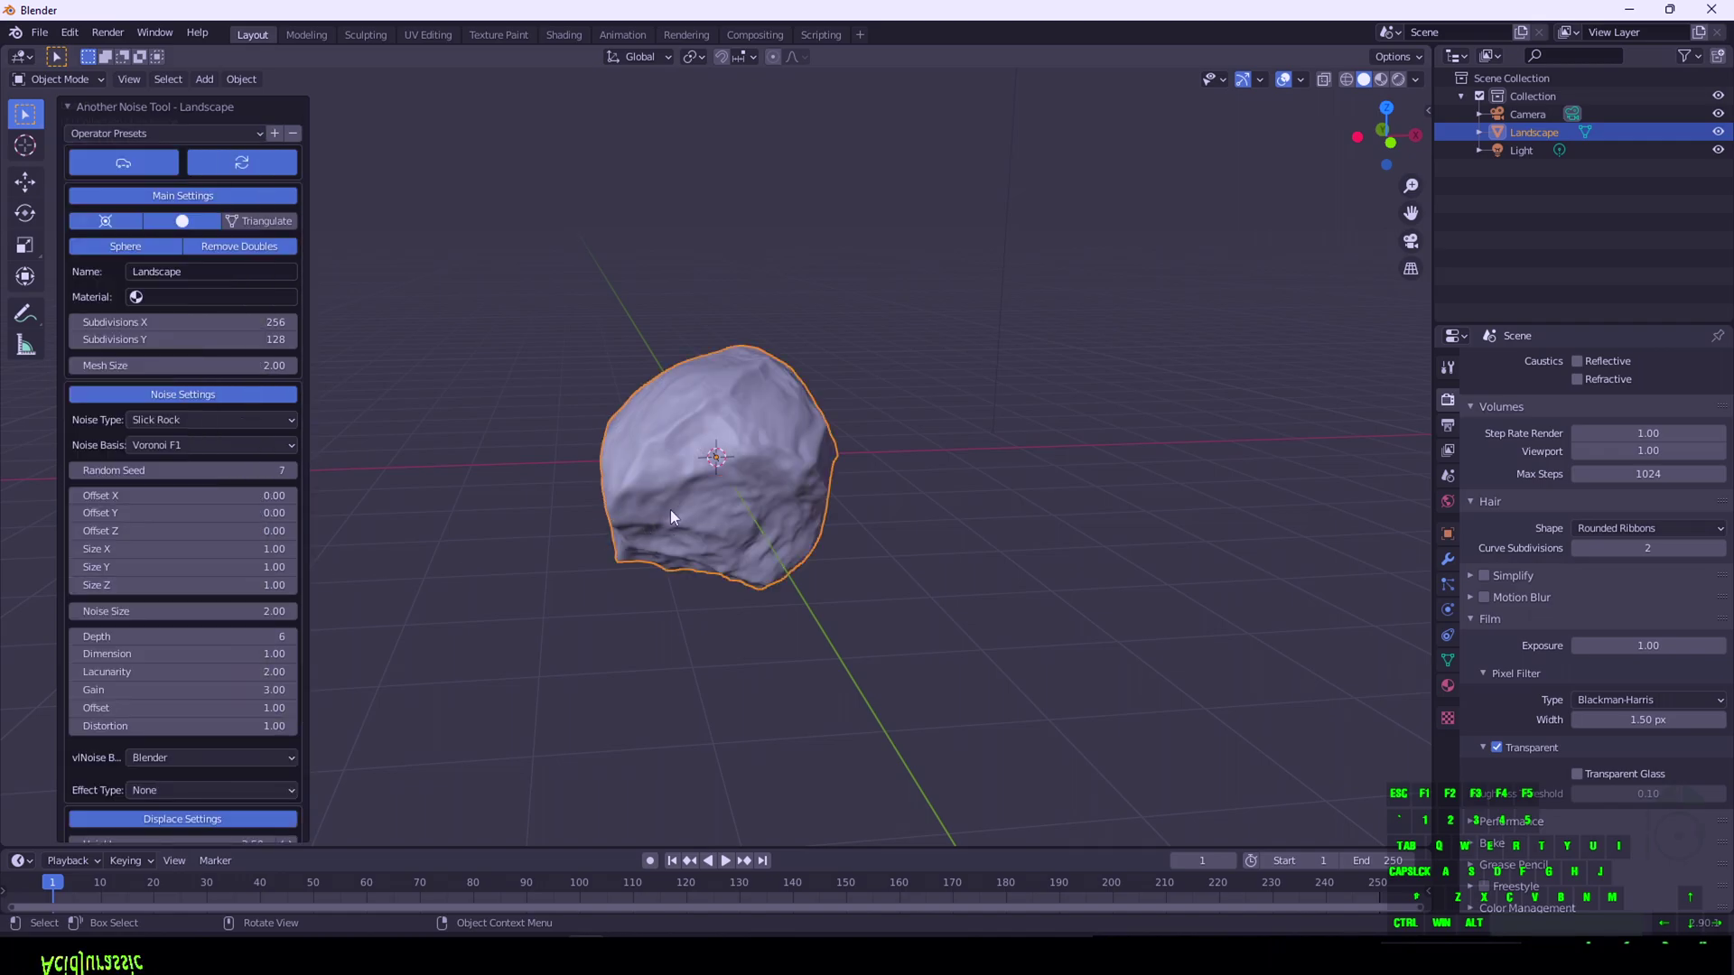
Raise the rock about 1.4 m along the Z axis and deselect it
key("g")
key("z")
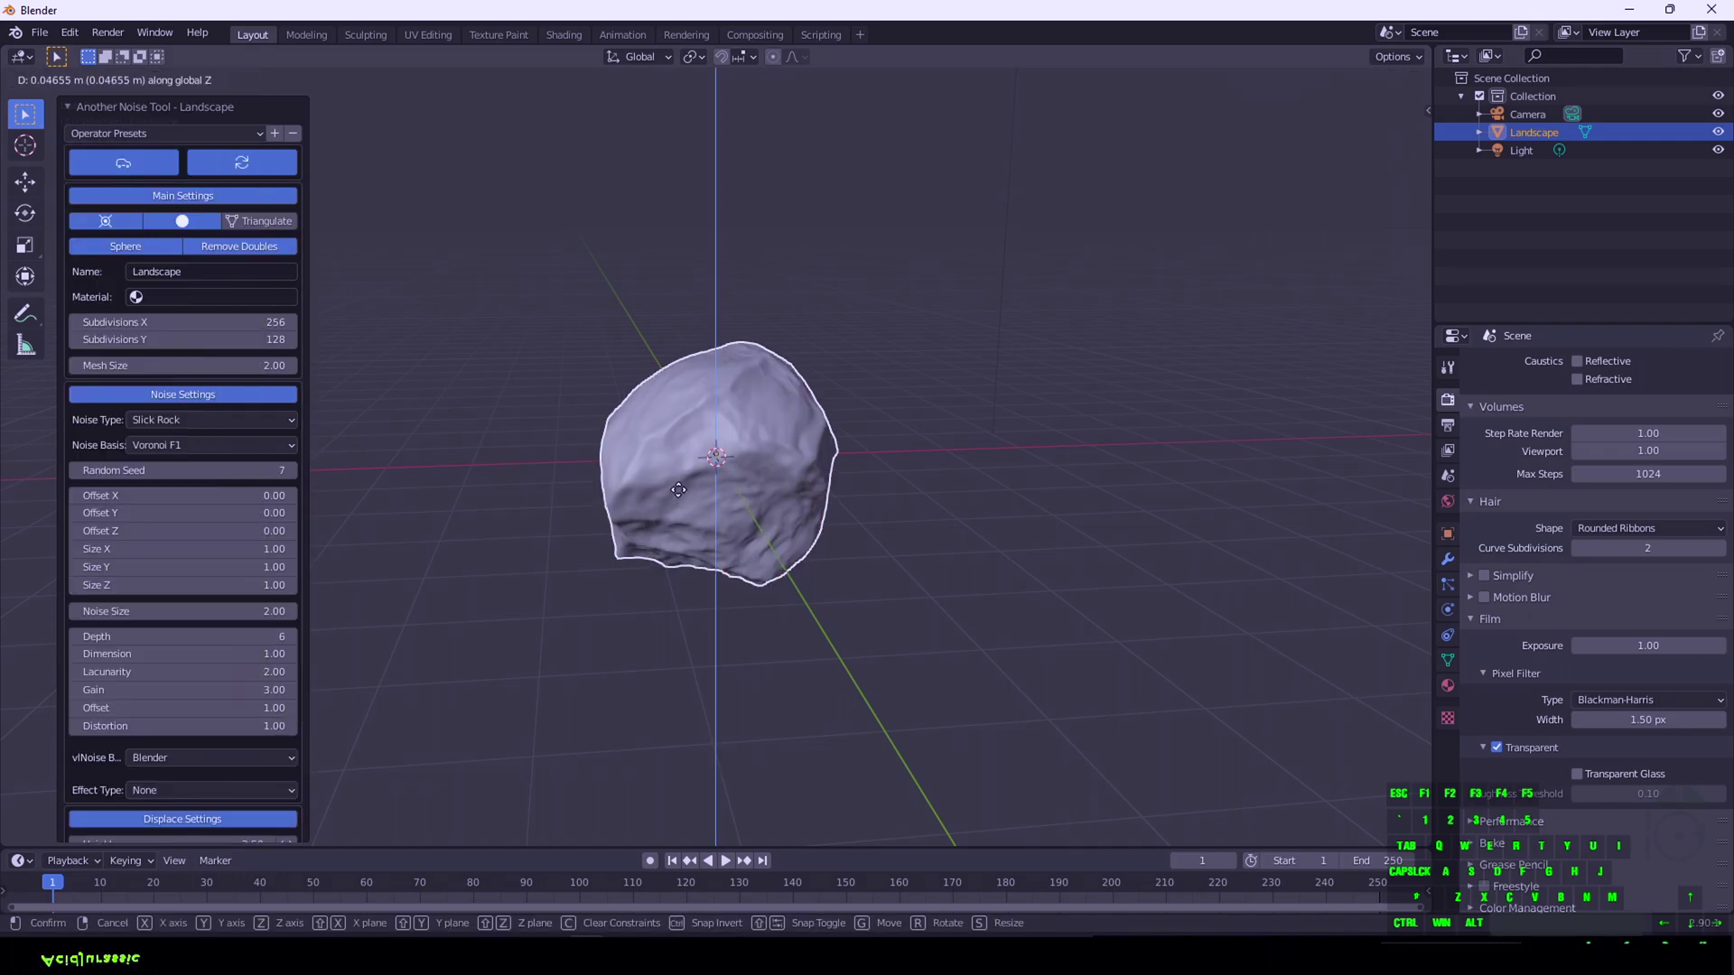
left_click(710, 383)
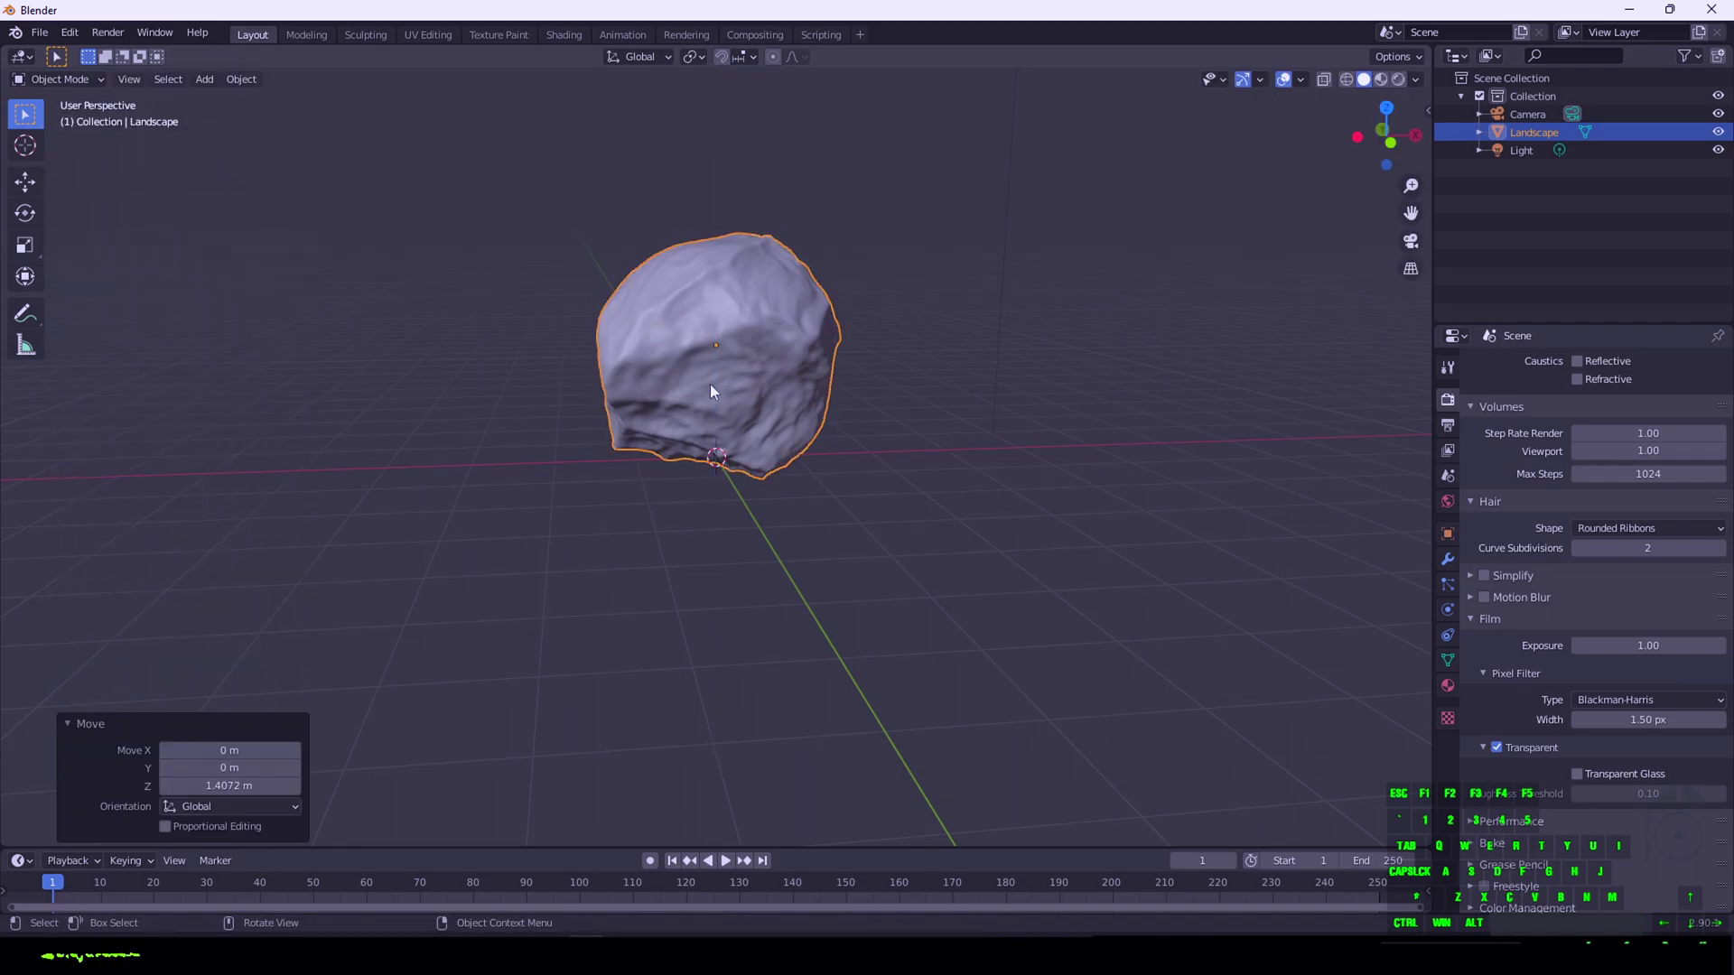
left_click_drag(1387, 136, 1078, 358)
left_click(1346, 184)
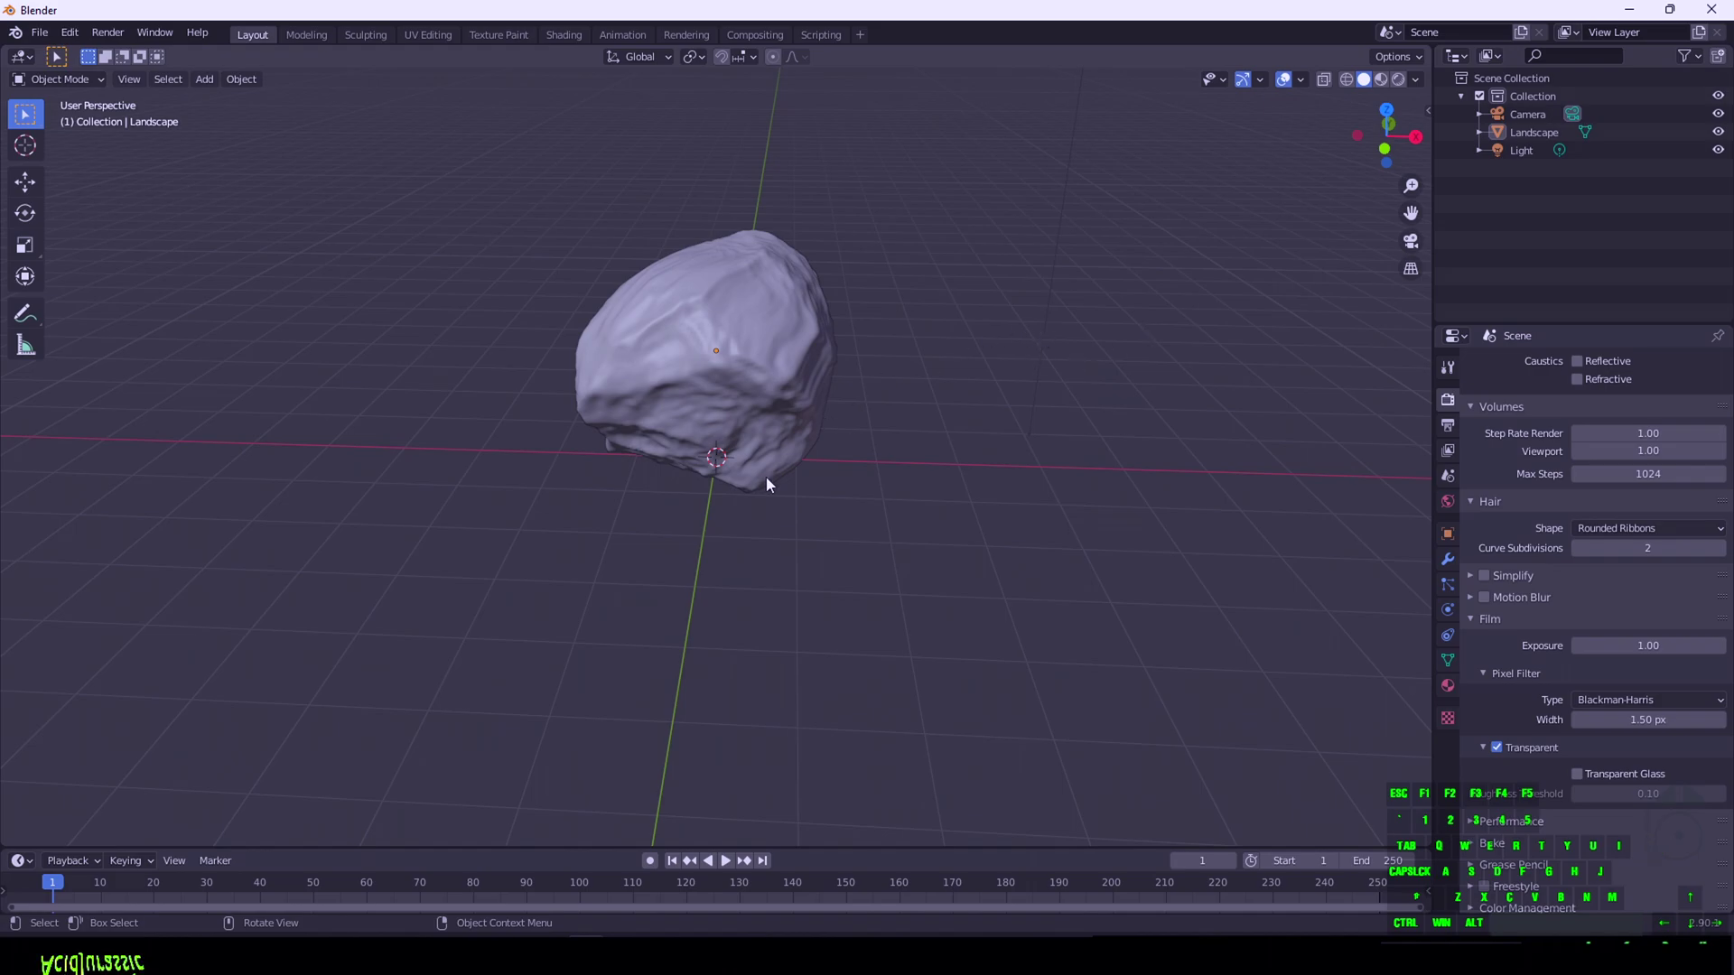
Add a plane scaled by 15, hide it in the outliner, and reselect the Landscape rock
key("shift+a")
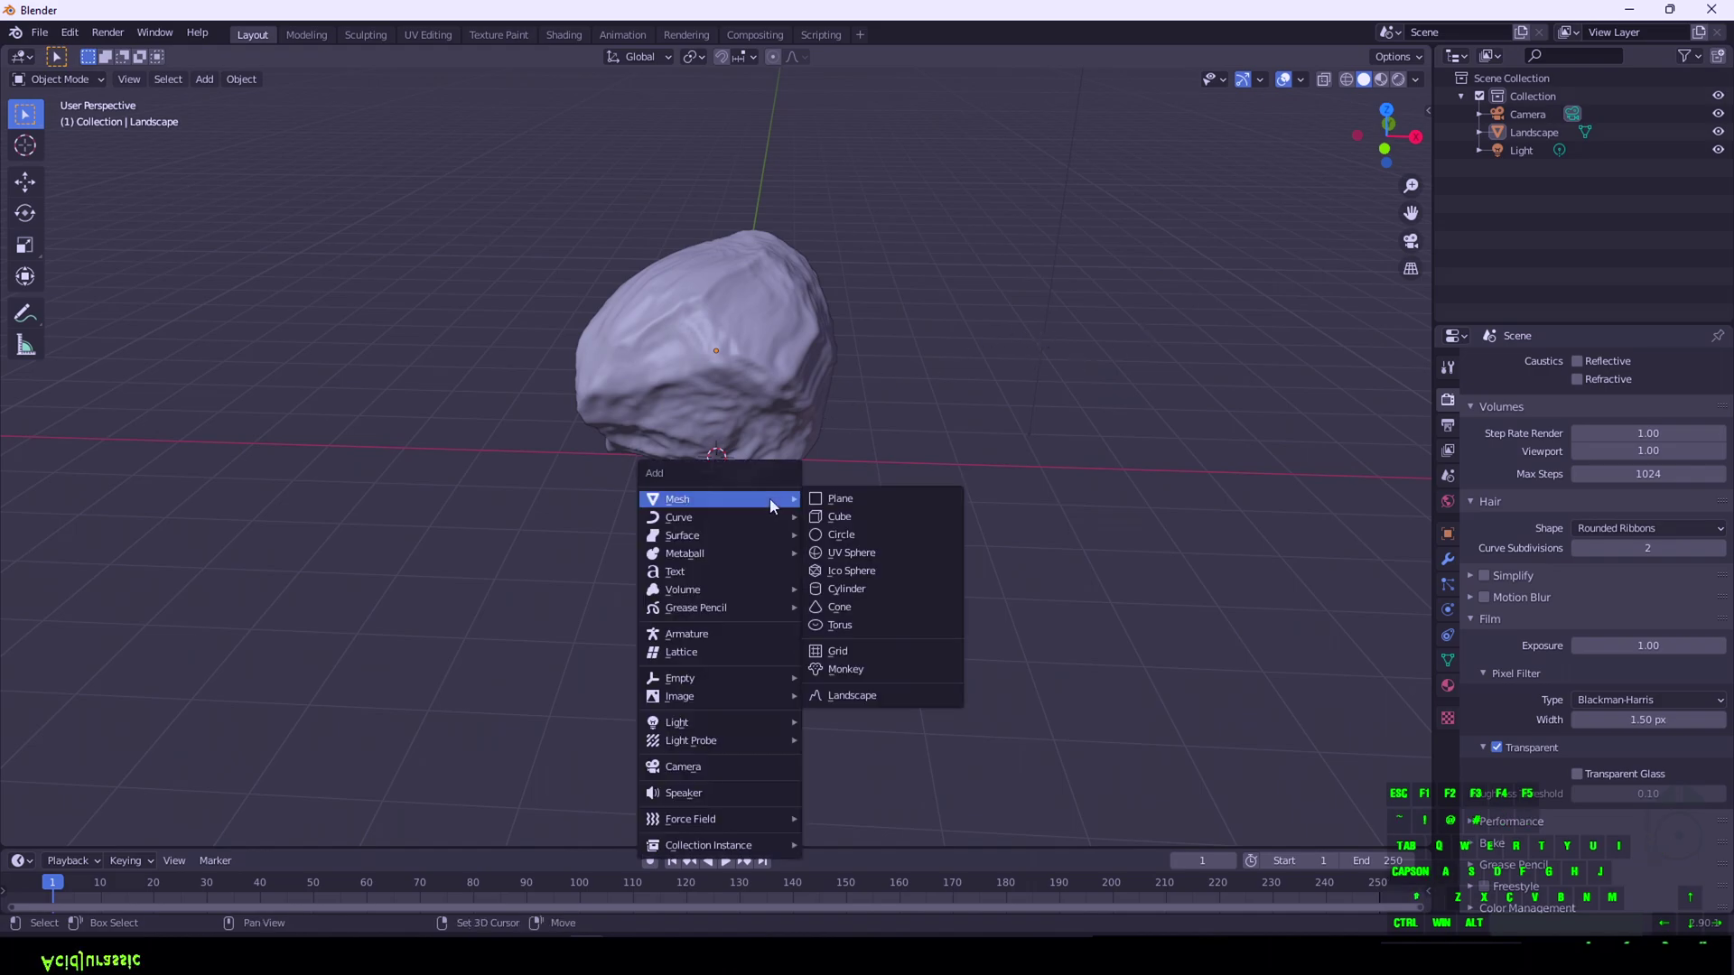
left_click(883, 503)
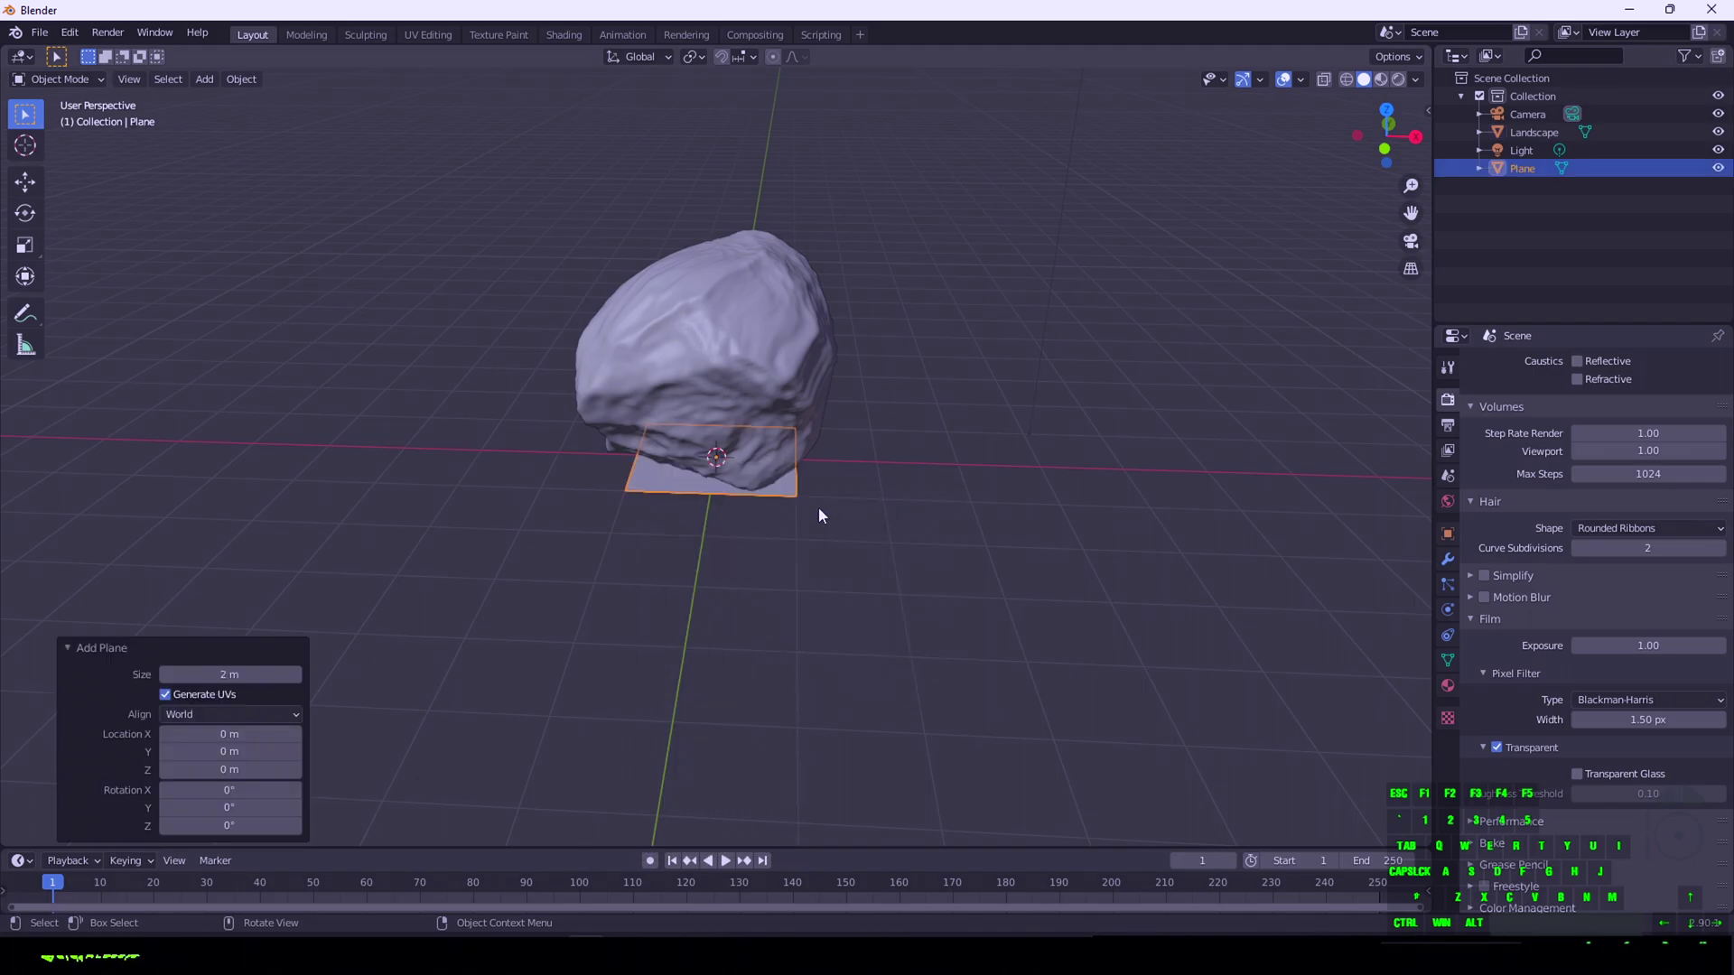
key("s")
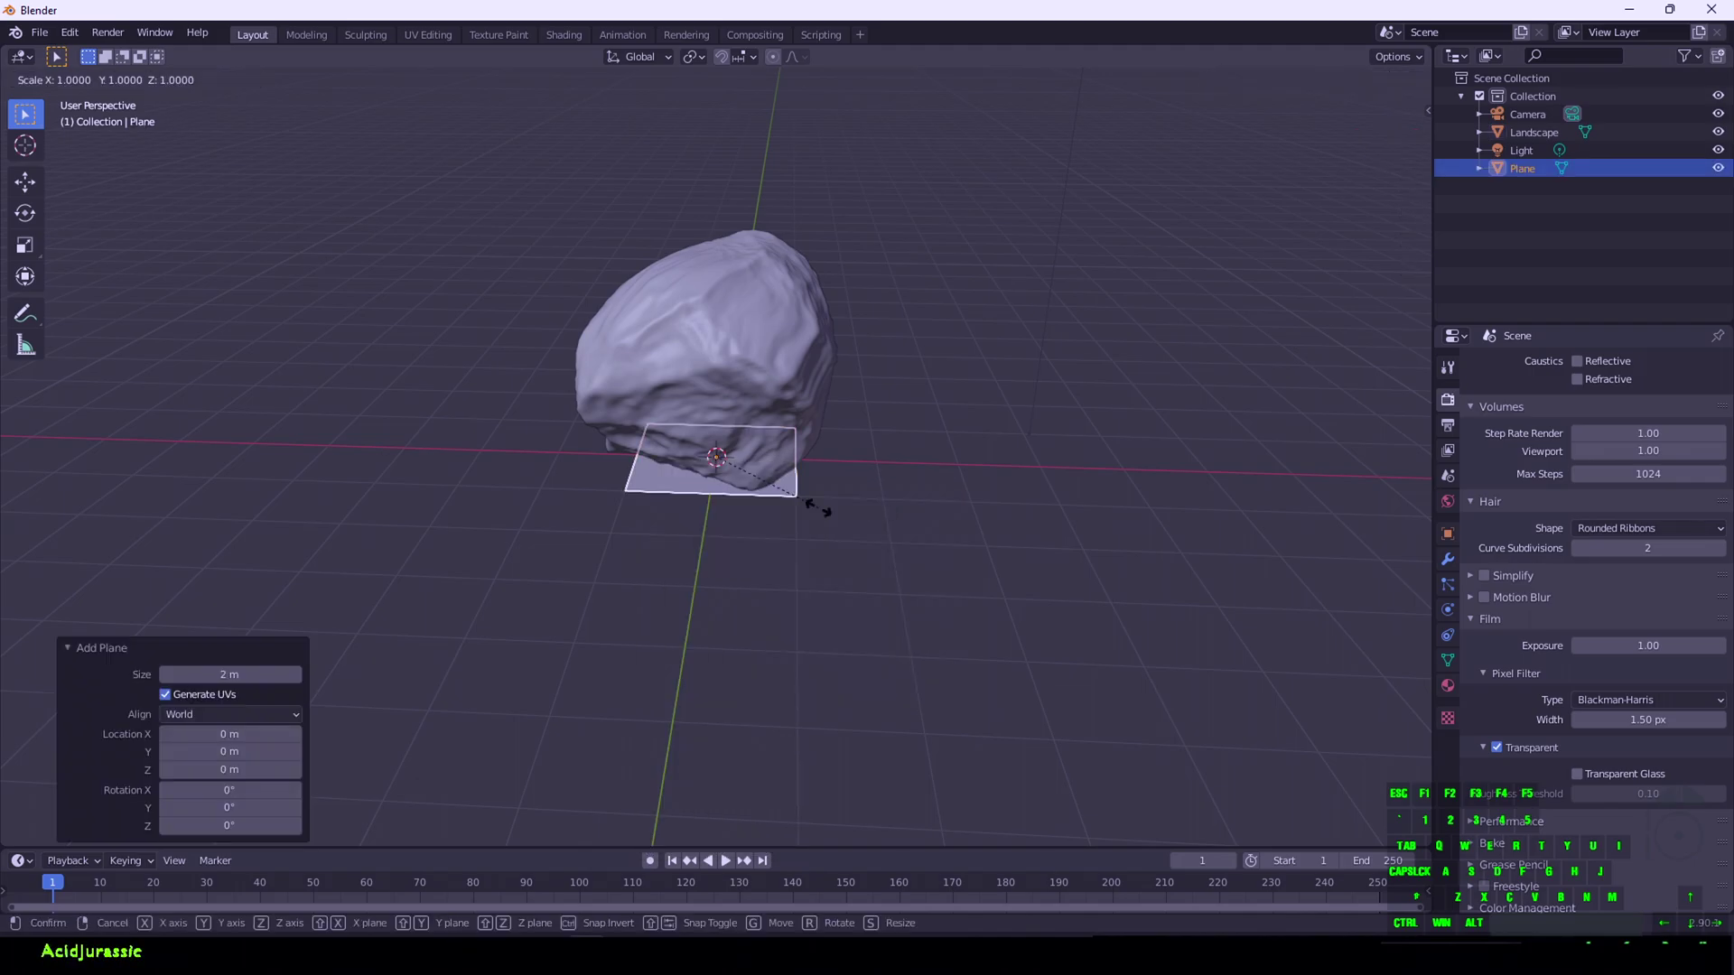
type("15")
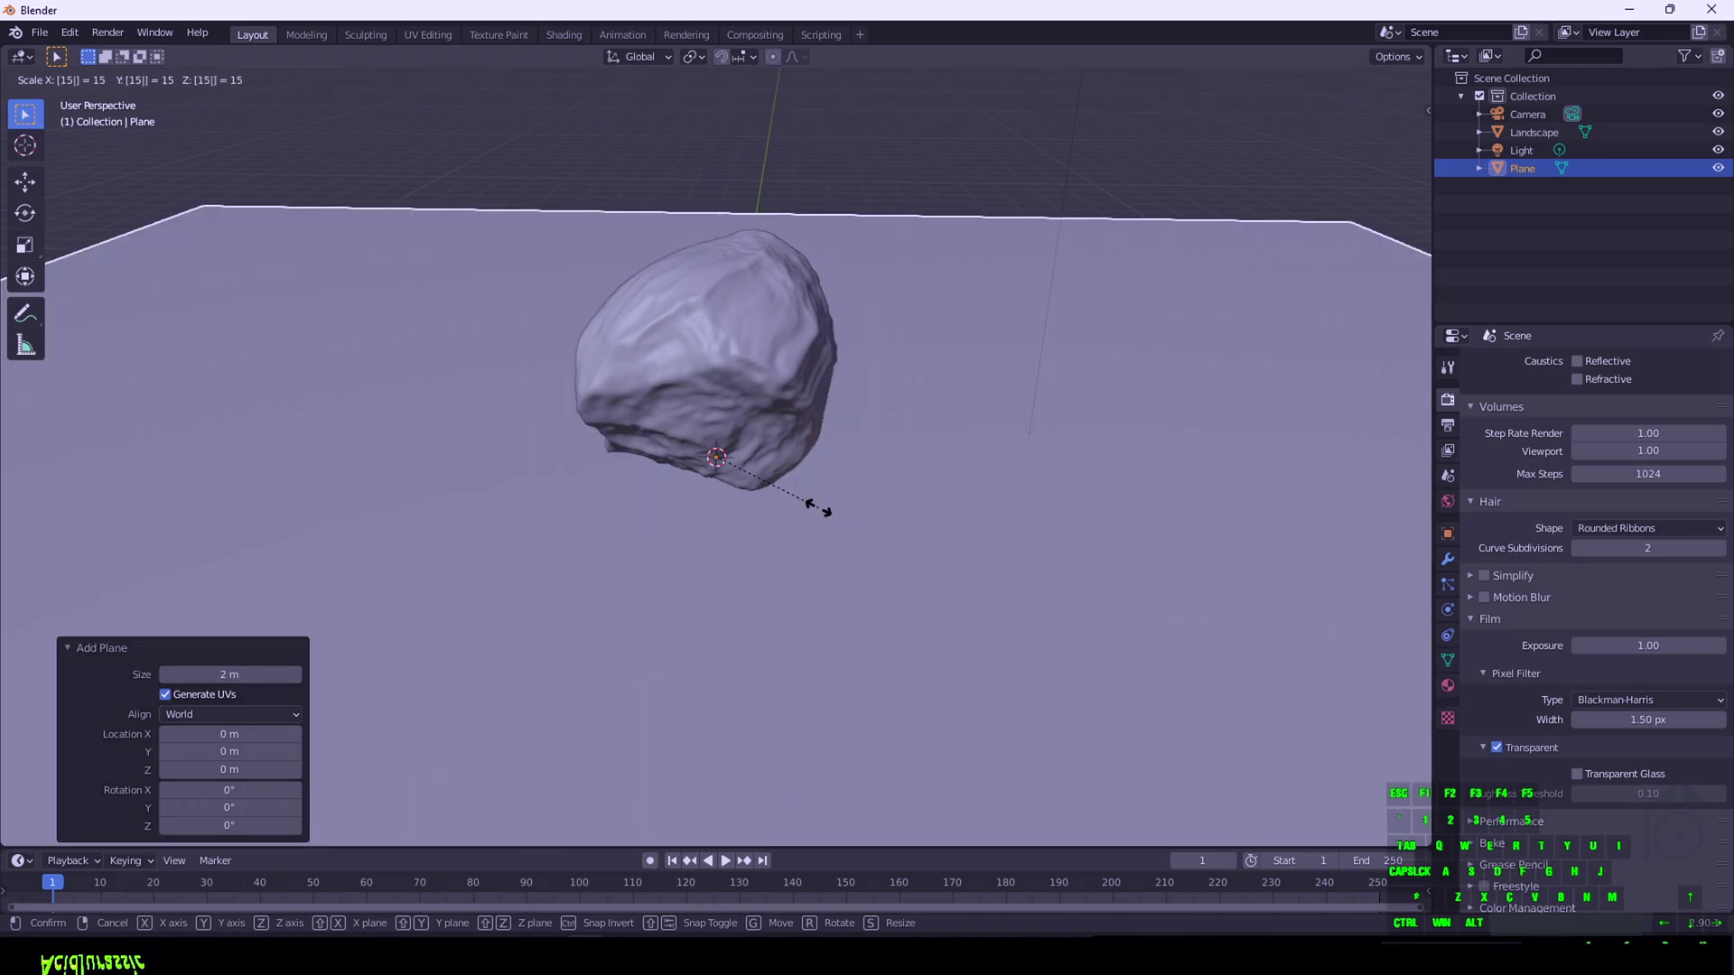
key("Return")
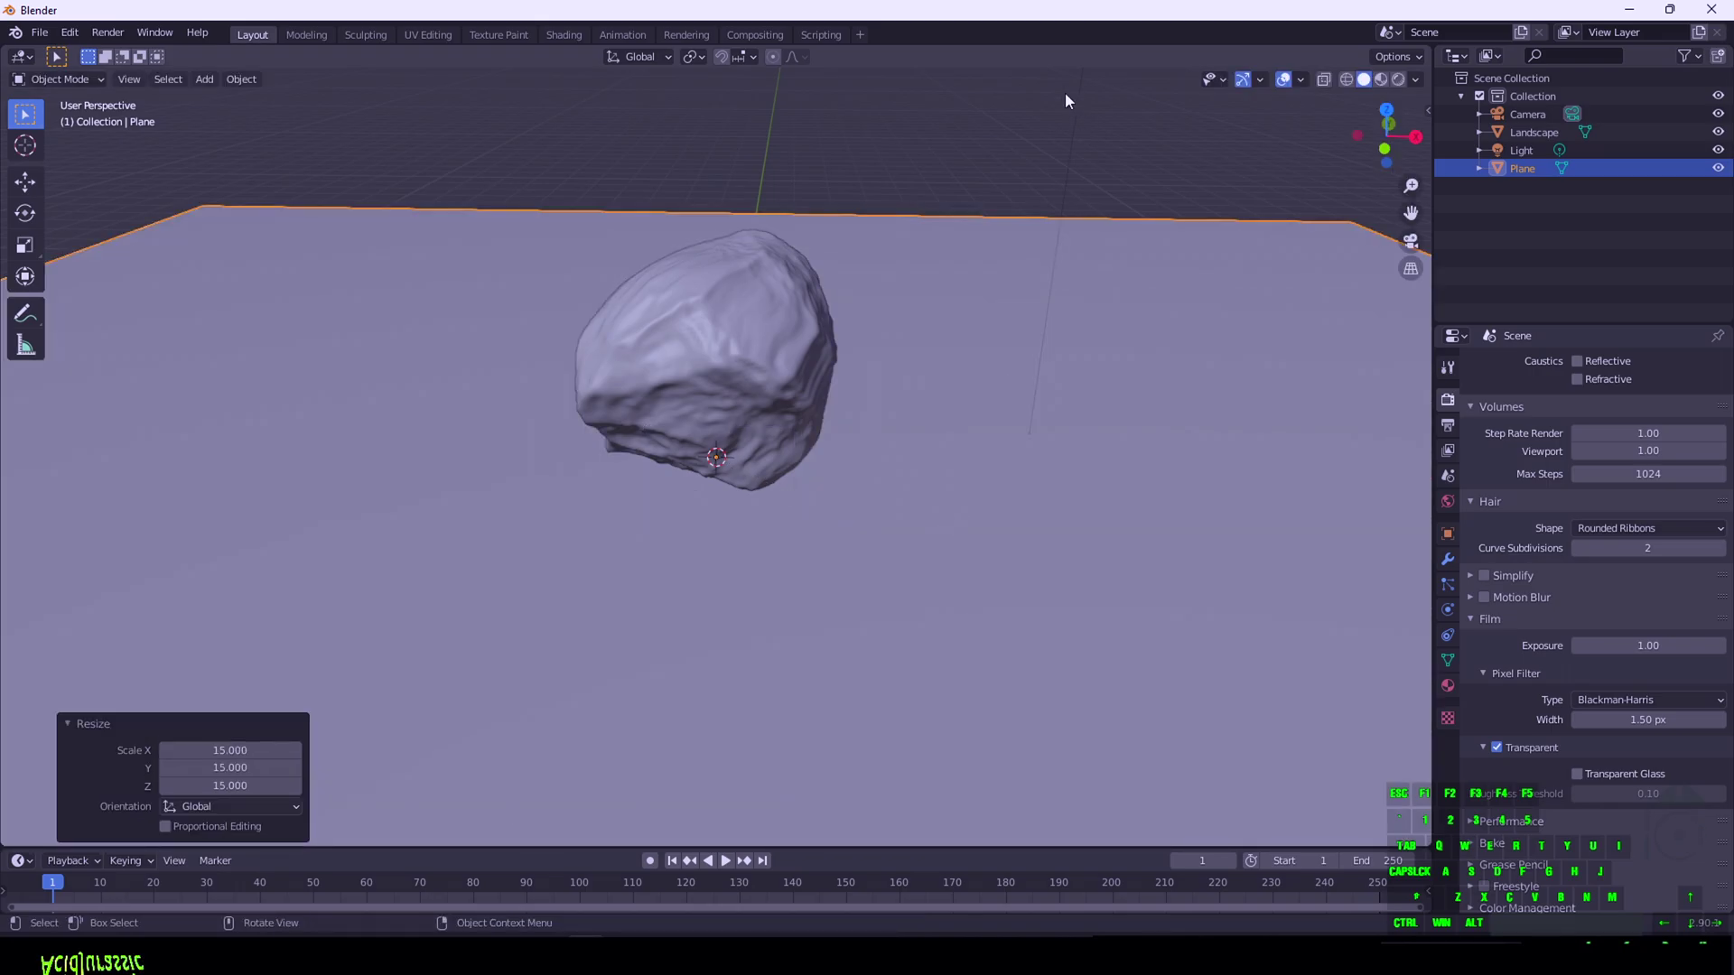
left_click(1719, 169)
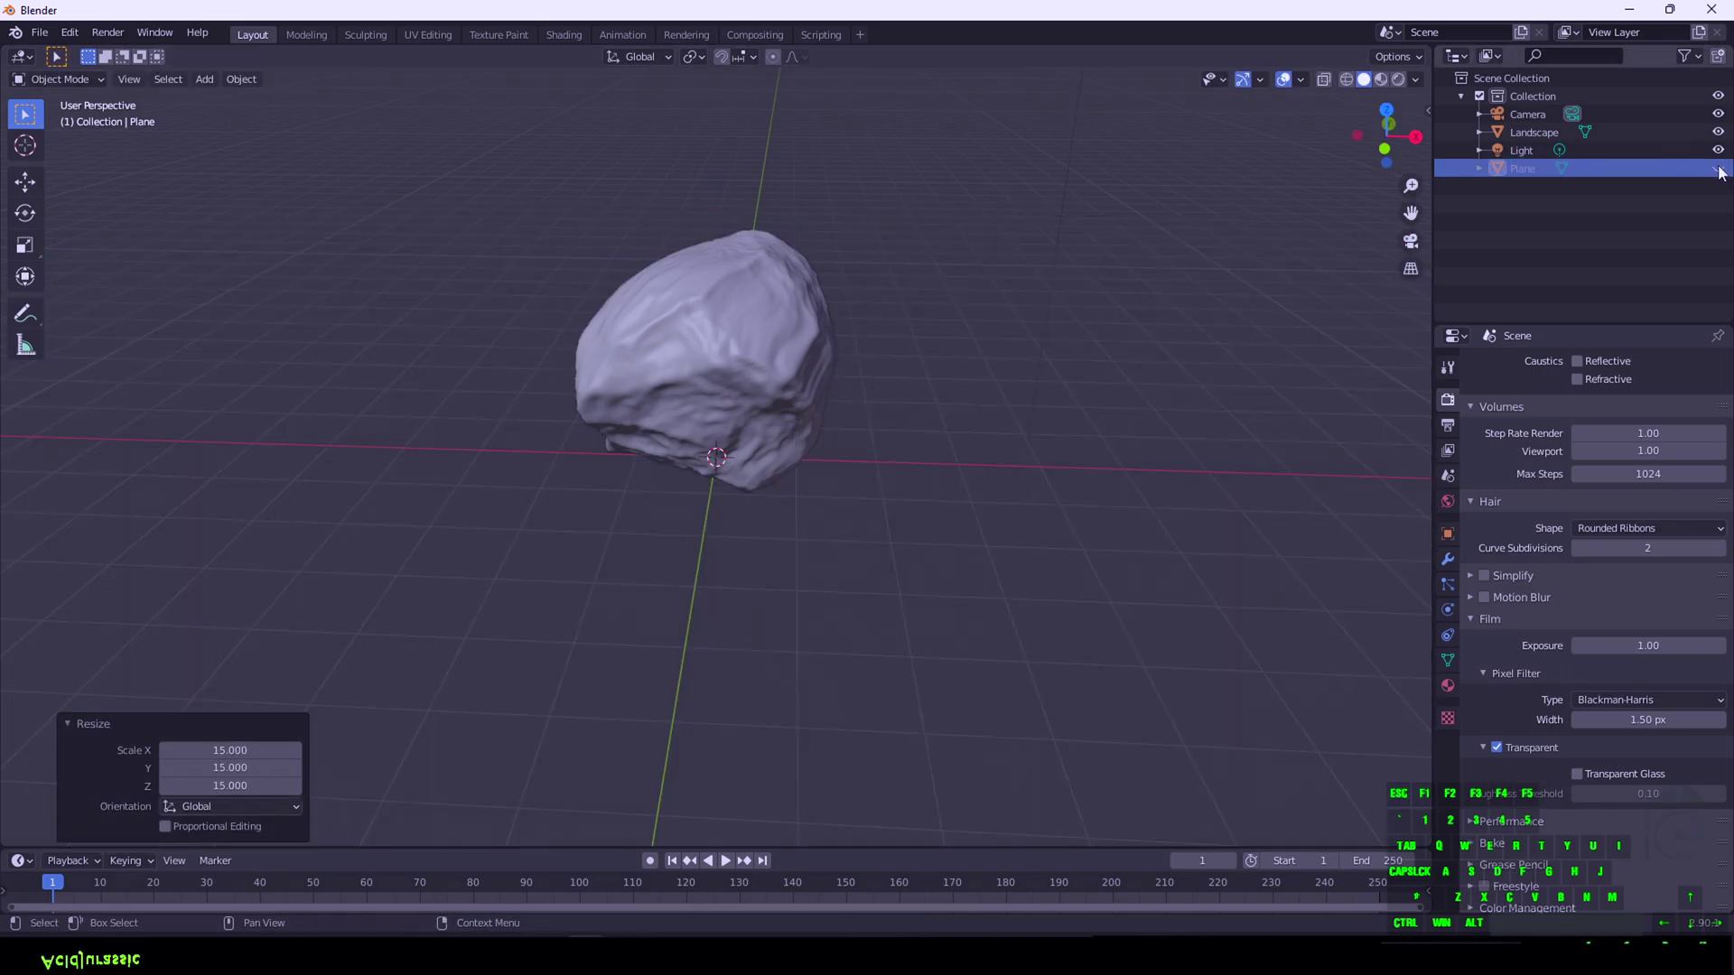
left_click(731, 325)
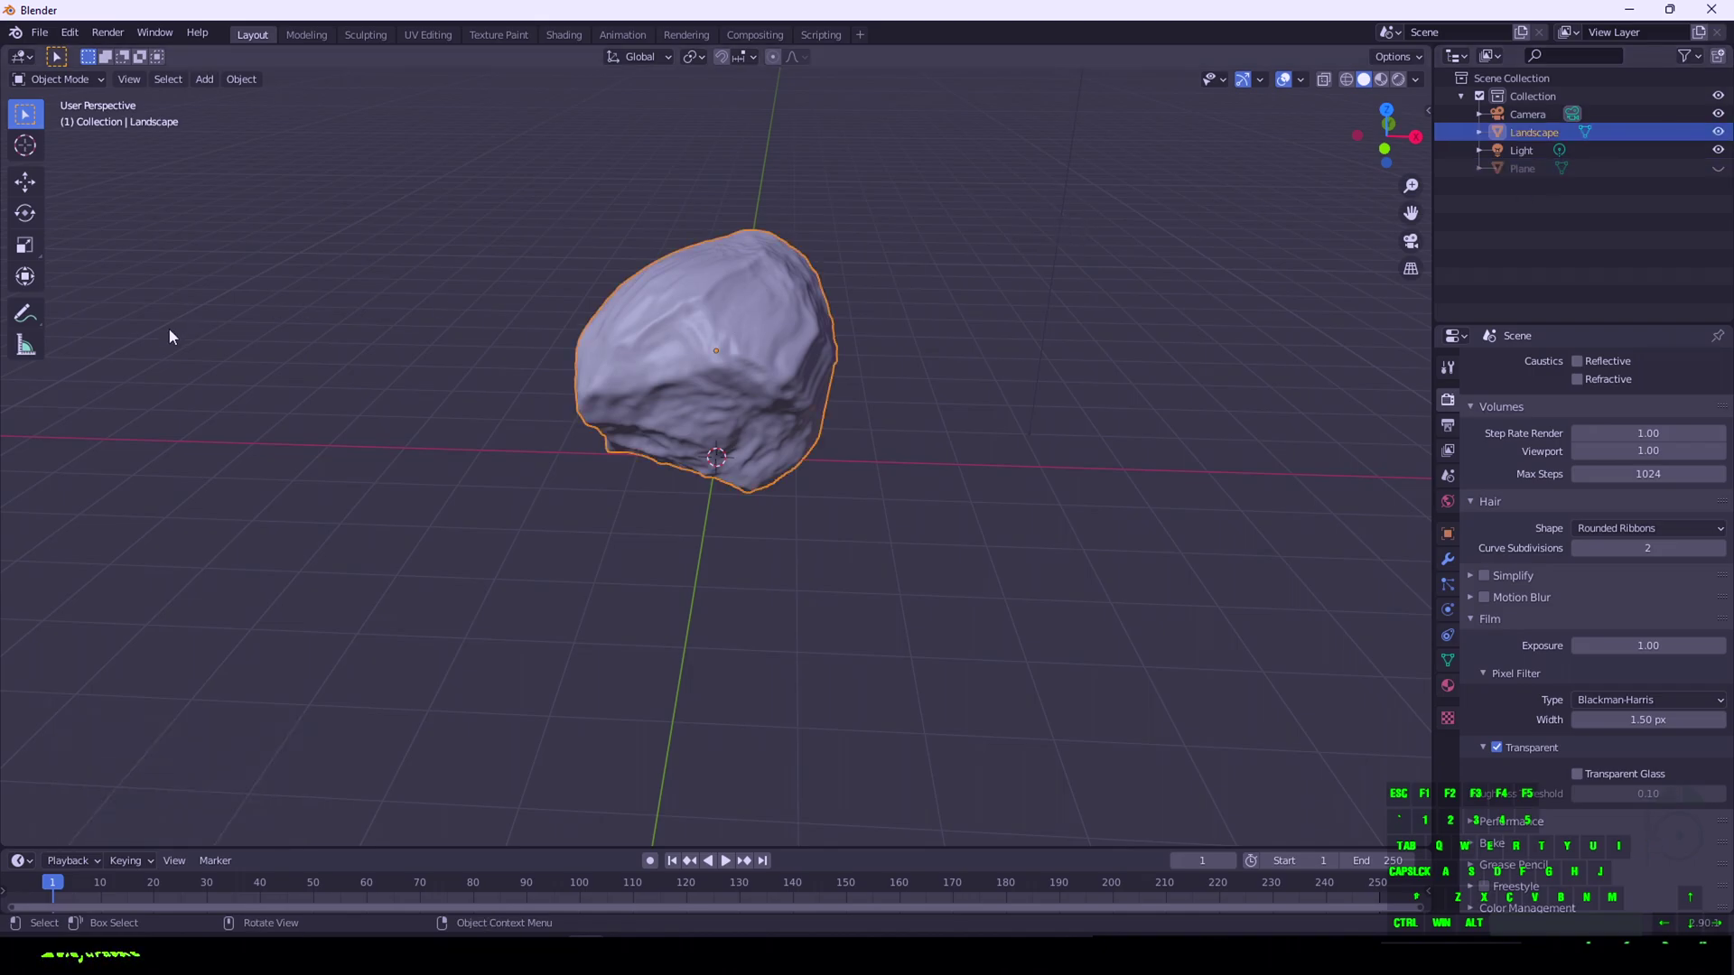
Sketch practice annotation strokes beside the rock, then undo them
left_click(26, 313)
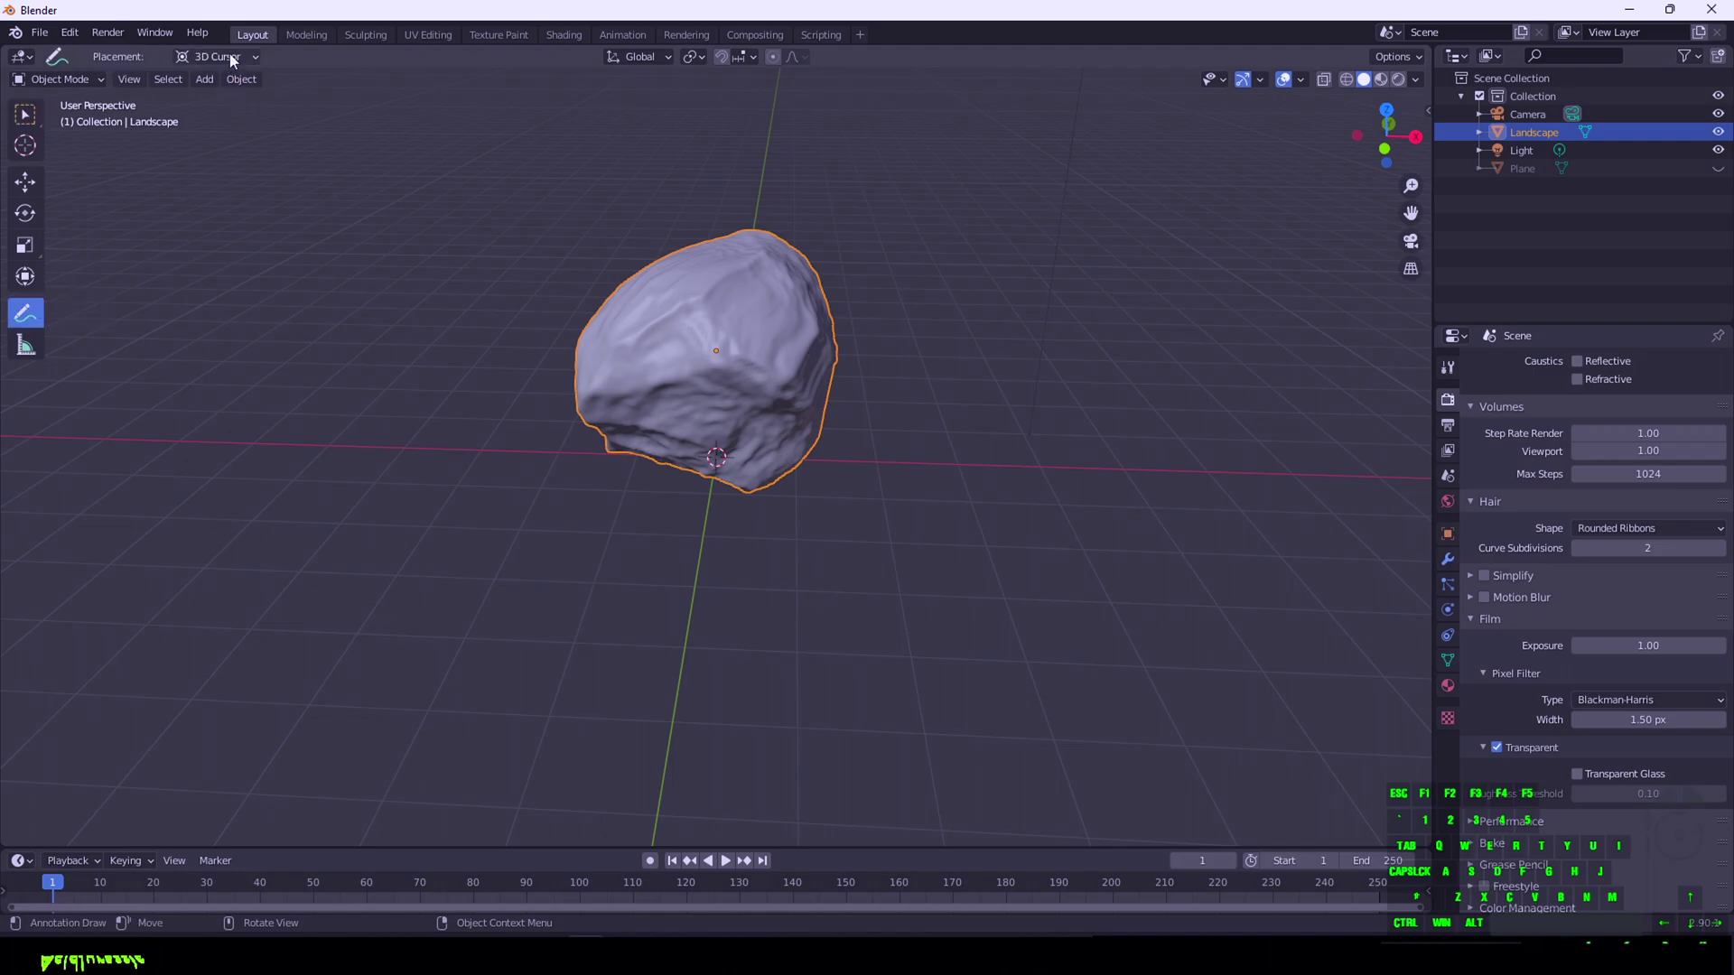
left_click_drag(1022, 209, 1066, 348)
mouse_move(1064, 386)
left_mouse_down()
mouse_move(1052, 396)
mouse_move(998, 318)
left_mouse_up()
left_click_drag(1016, 313, 1170, 419)
left_click_drag(1070, 462, 1129, 456)
left_click_drag(1004, 378, 998, 408)
mouse_move(1097, 355)
left_mouse_down()
mouse_move(1184, 333)
mouse_move(943, 279)
mouse_move(1265, 491)
mouse_move(1129, 405)
mouse_move(1149, 411)
left_mouse_up()
left_click_drag(1197, 406, 1100, 300)
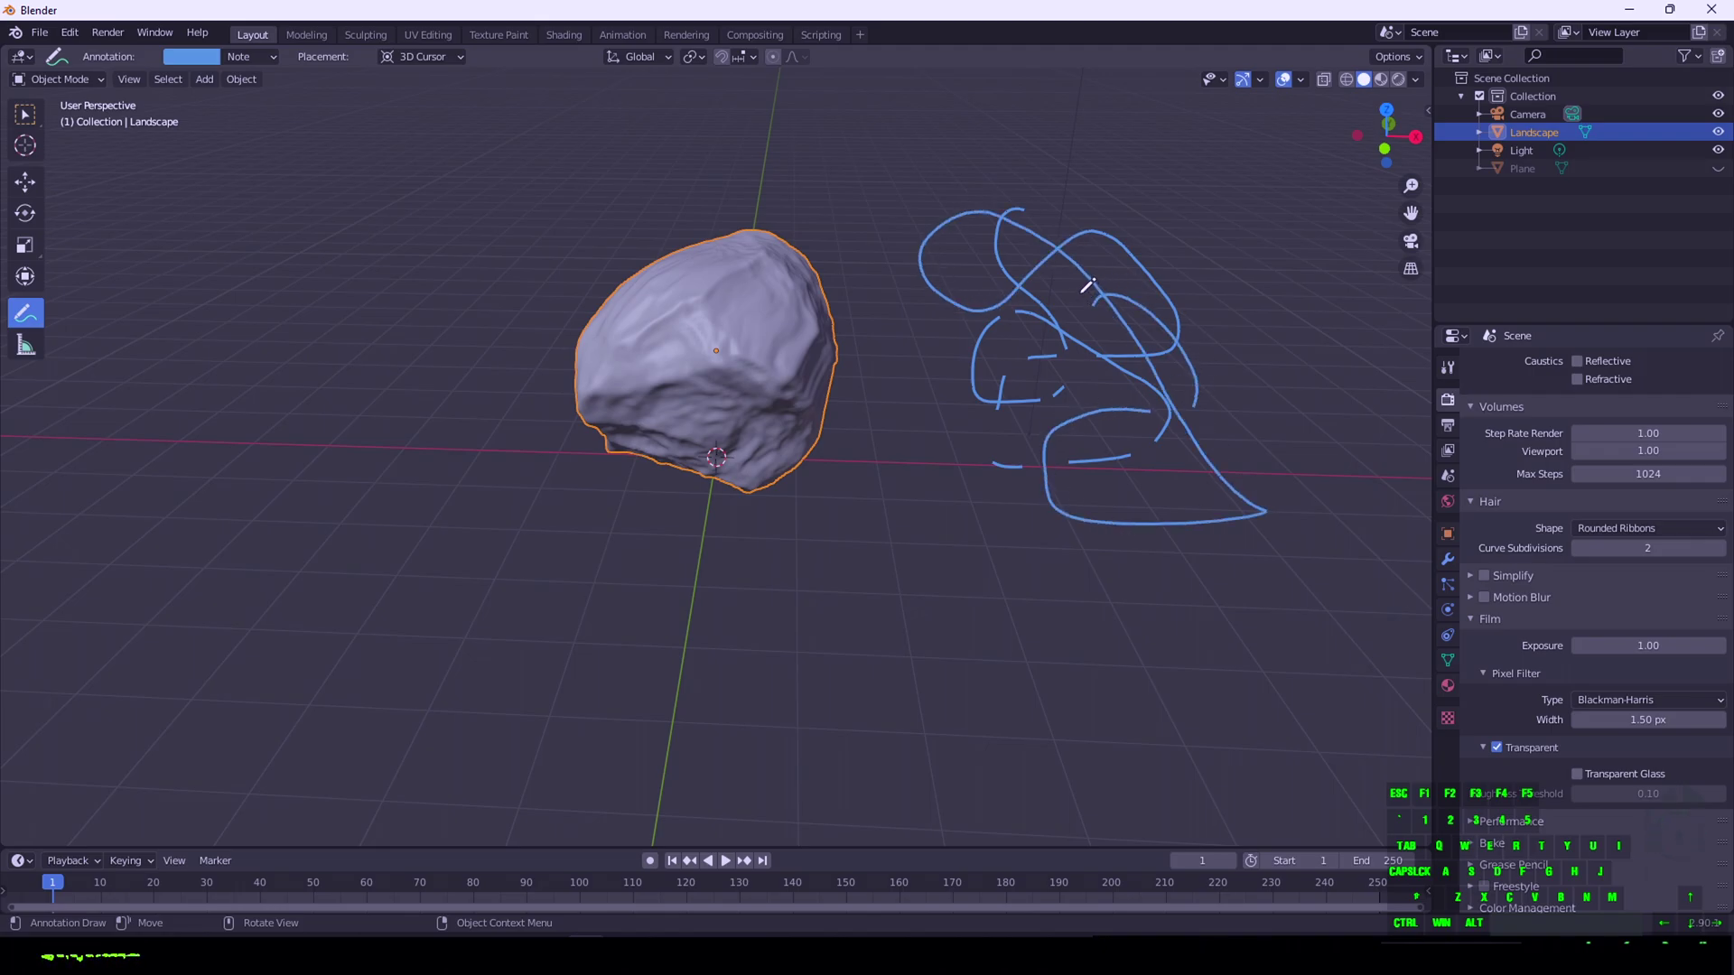
key("ctrl+z")
Set annotation placement to object Surface and switch to the camera view
left_click(216, 56)
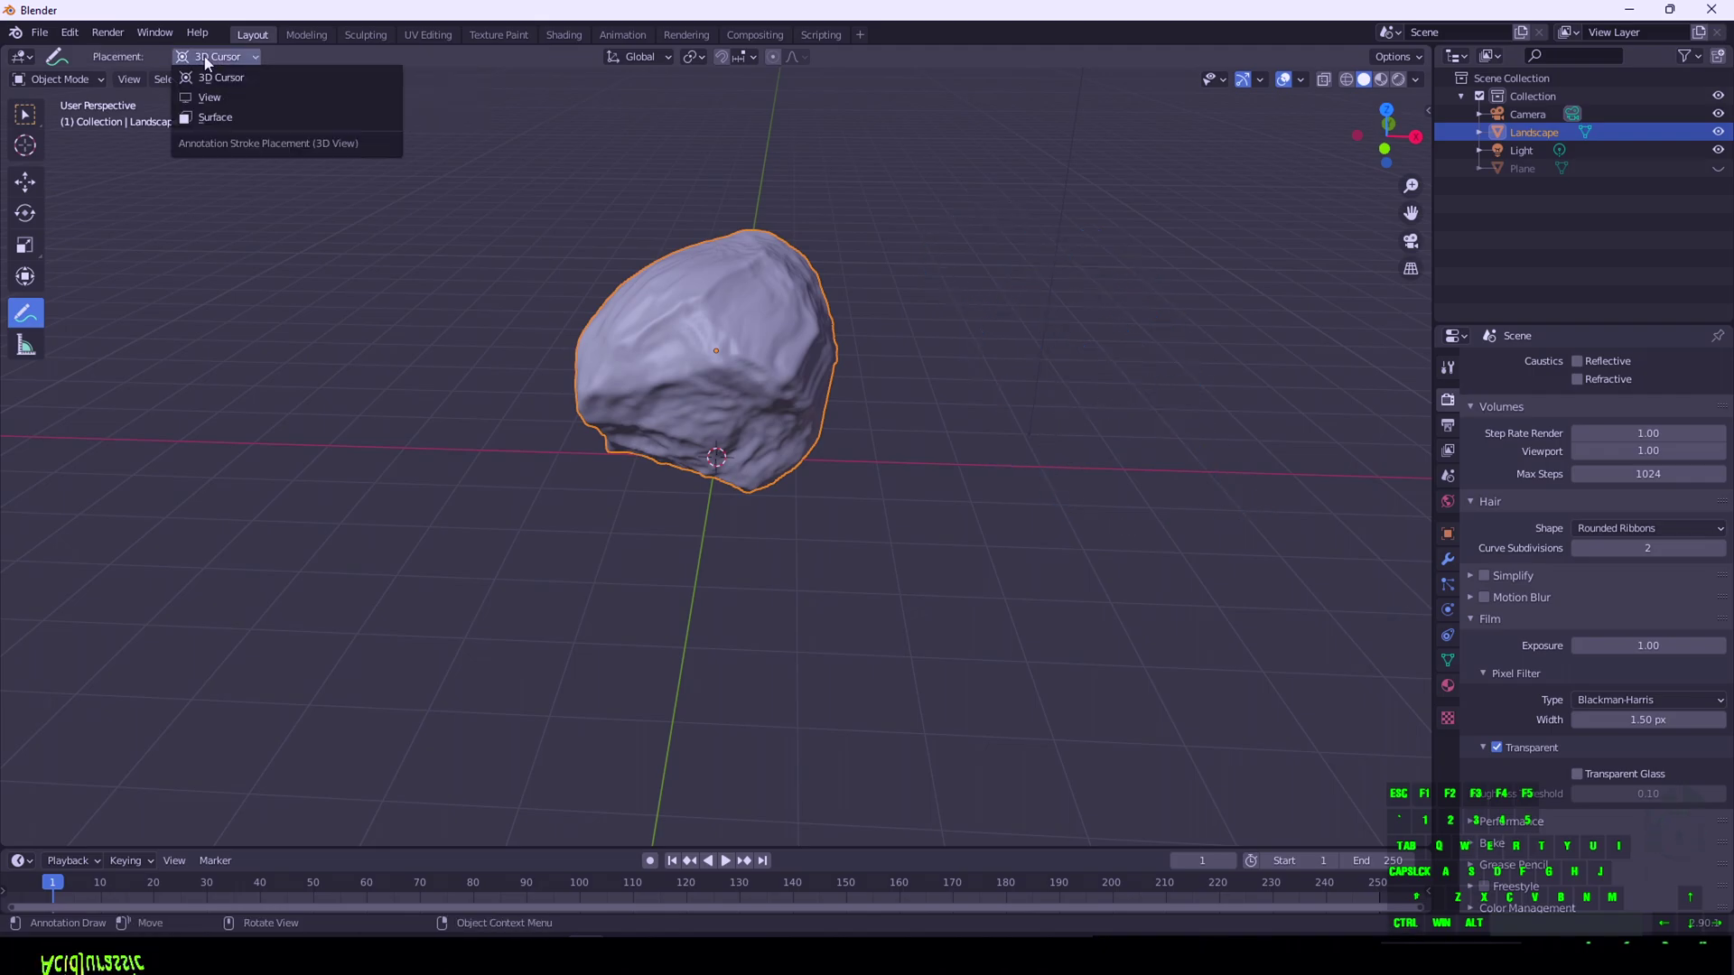
left_click(216, 118)
key("ctrl+z")
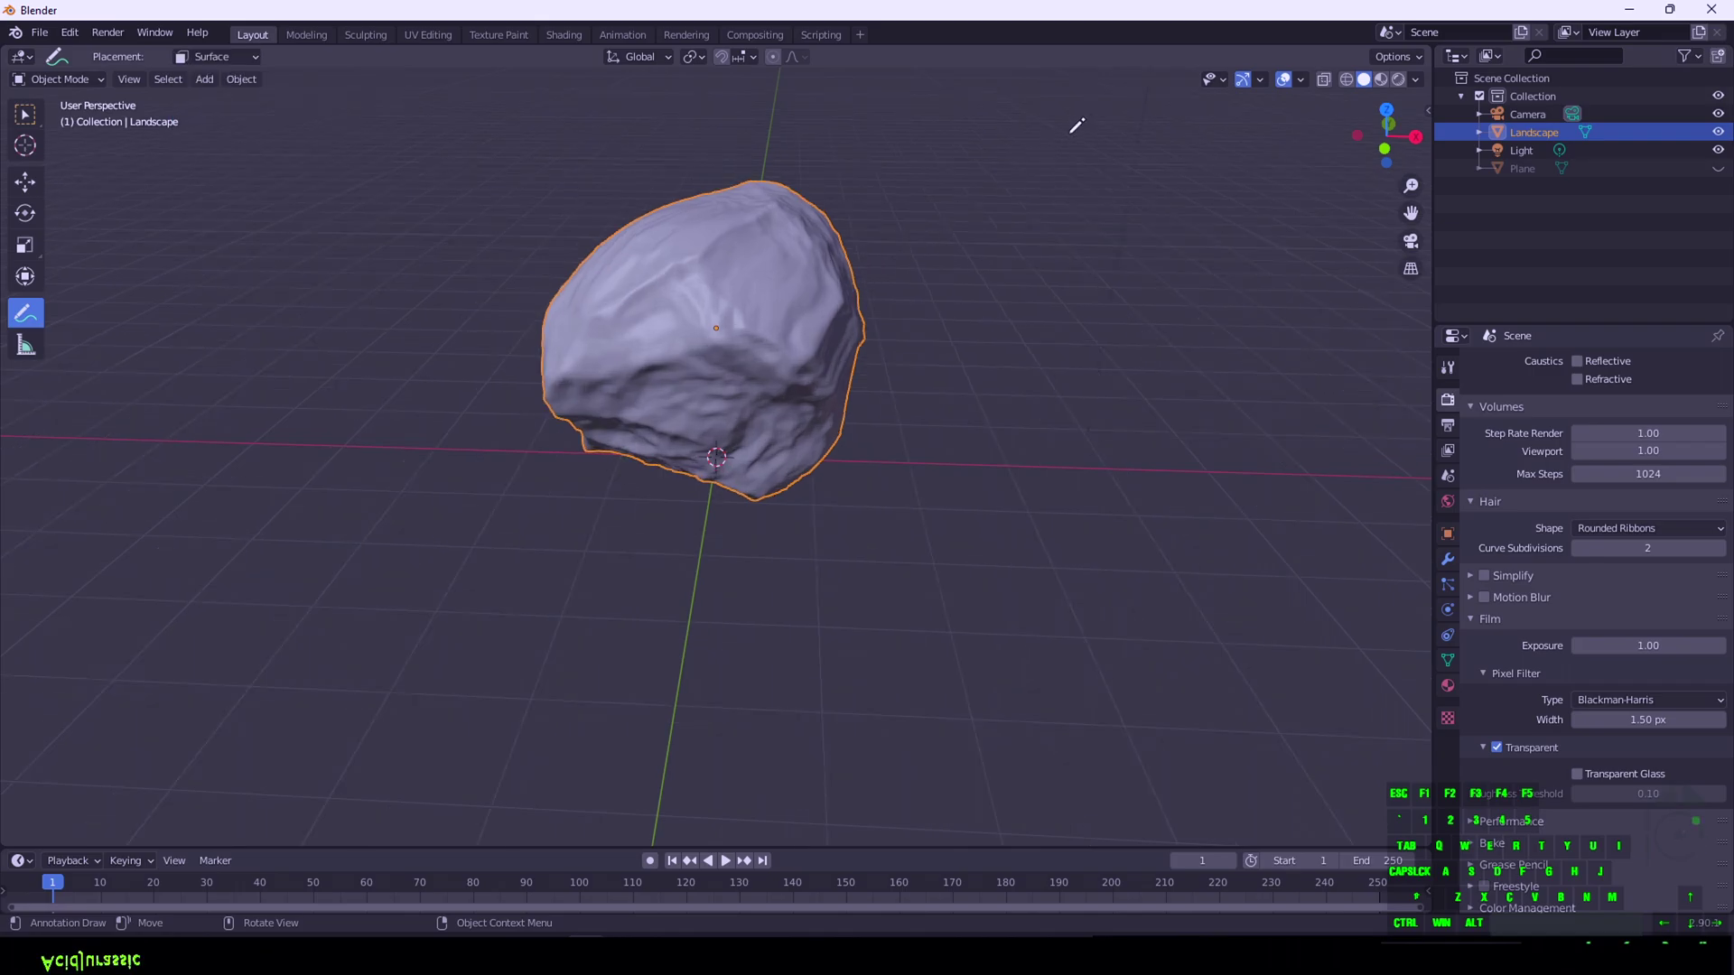
left_click_drag(1364, 145, 1366, 147)
key("KP_0")
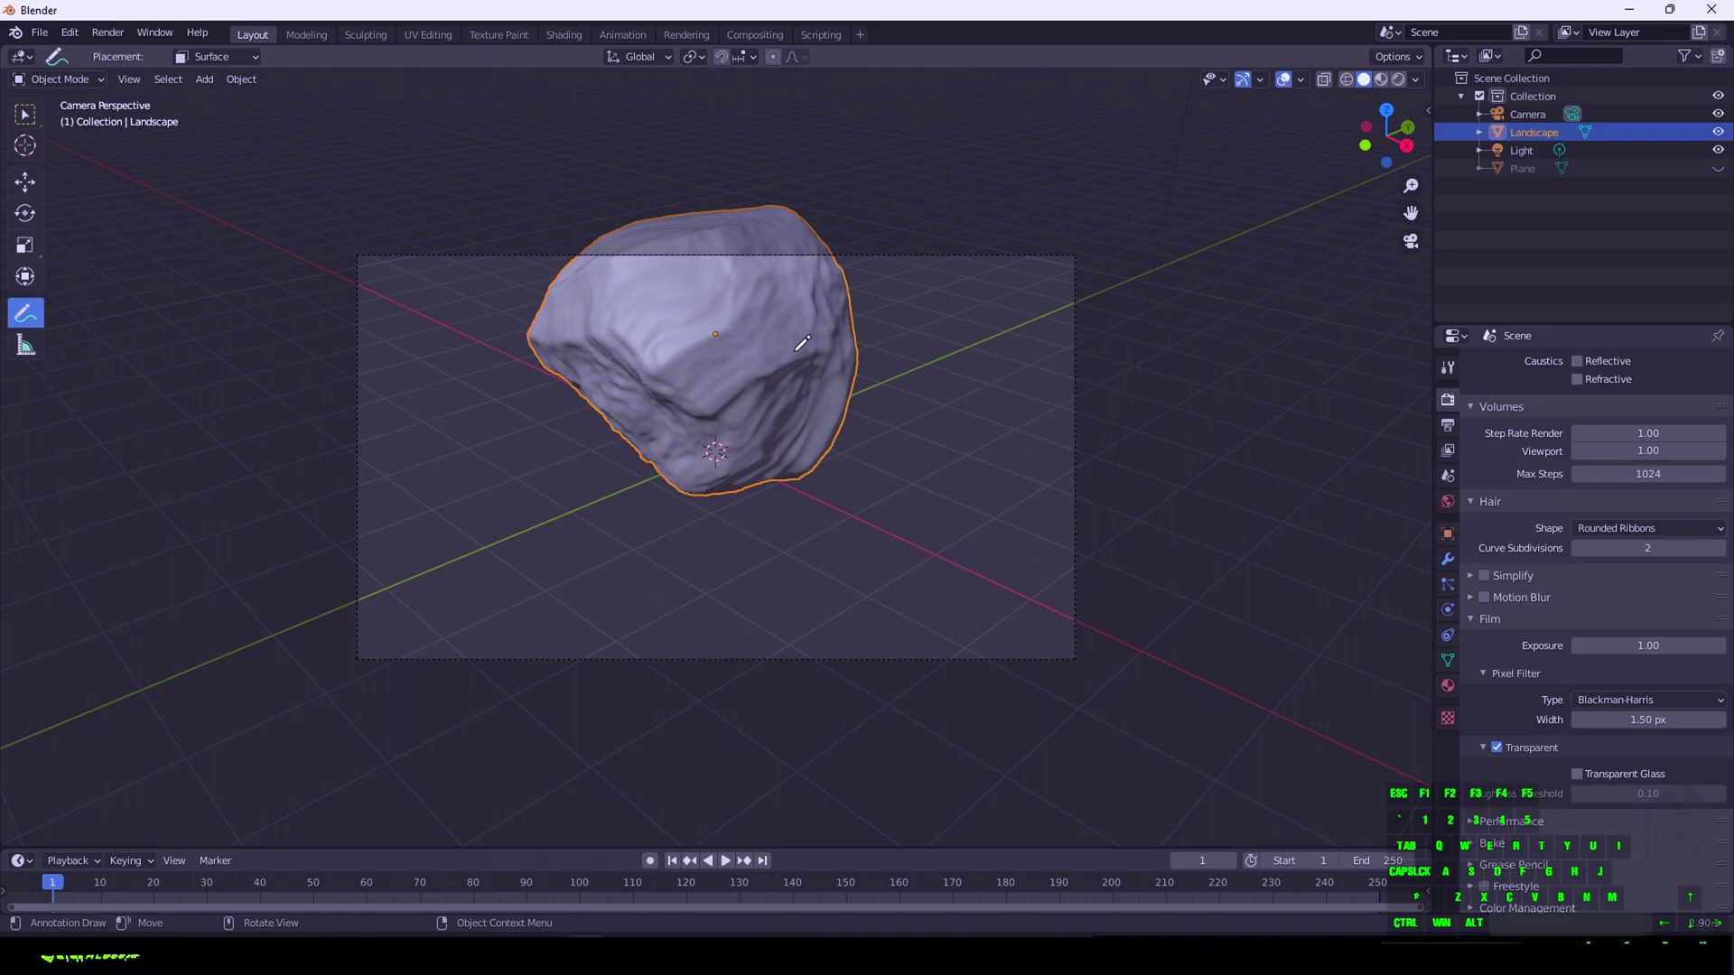
Draw crack lines across the rock's top, a loop around its centre, and lines to its edges
mouse_move(588, 282)
left_mouse_down()
mouse_move(775, 280)
mouse_move(840, 323)
left_mouse_up()
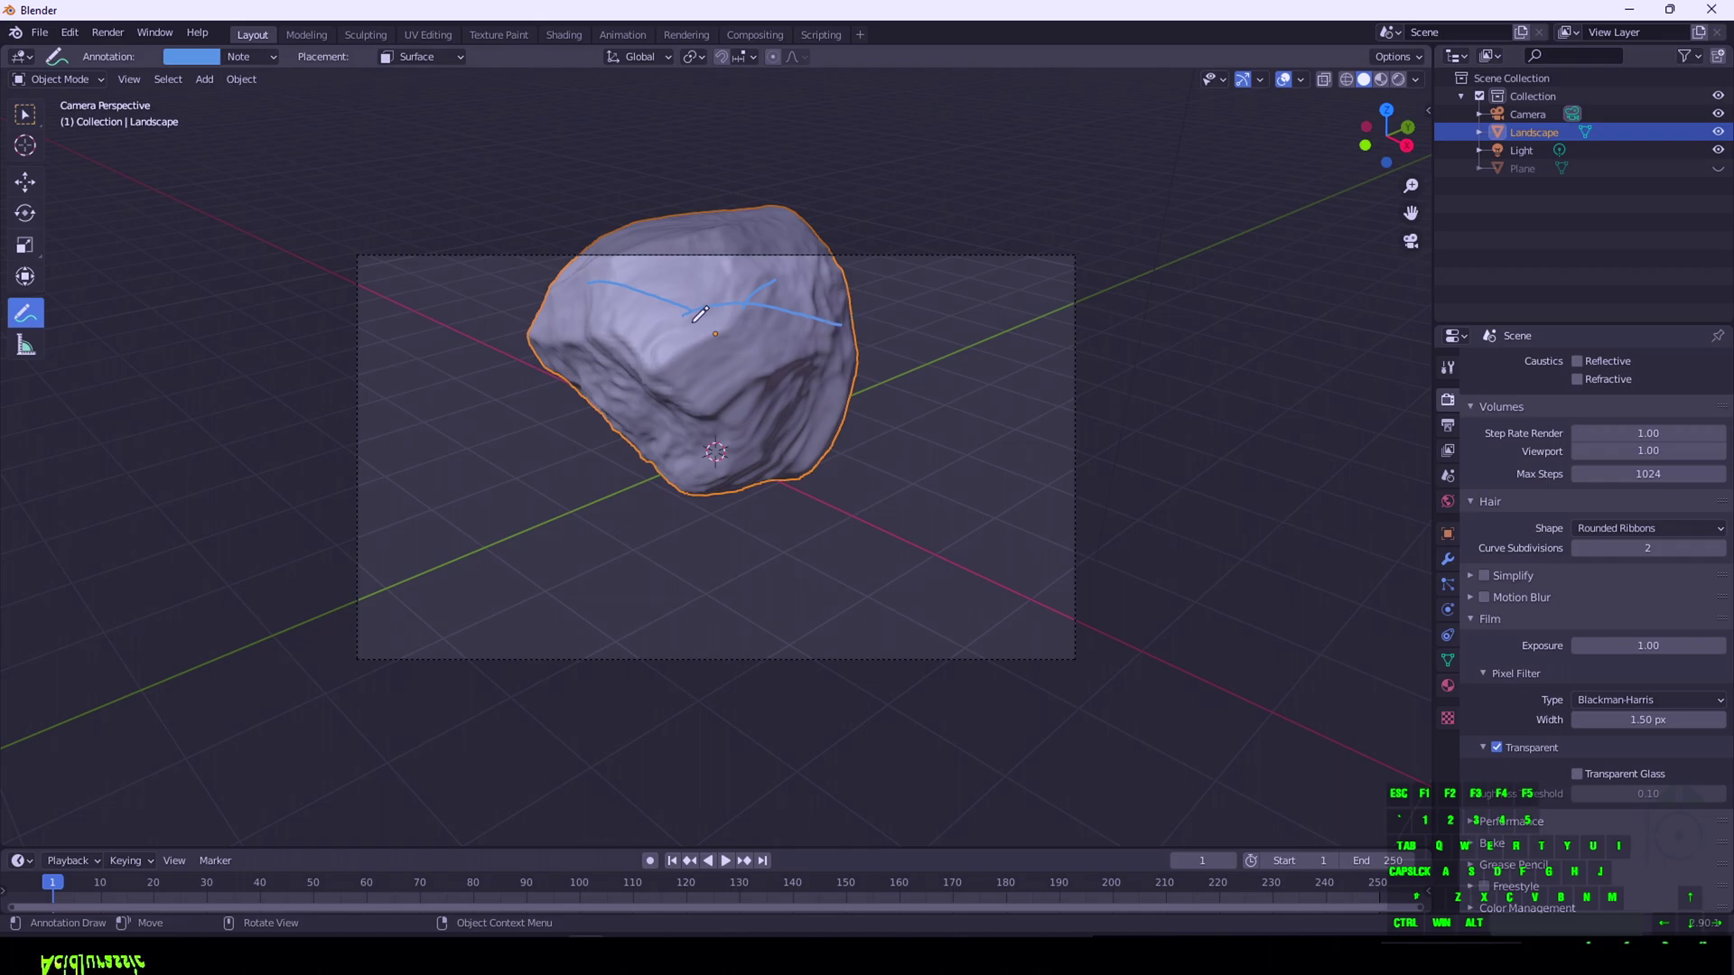
mouse_move(700, 313)
left_mouse_down()
mouse_move(680, 350)
mouse_move(716, 392)
mouse_move(780, 360)
mouse_move(757, 306)
left_mouse_up()
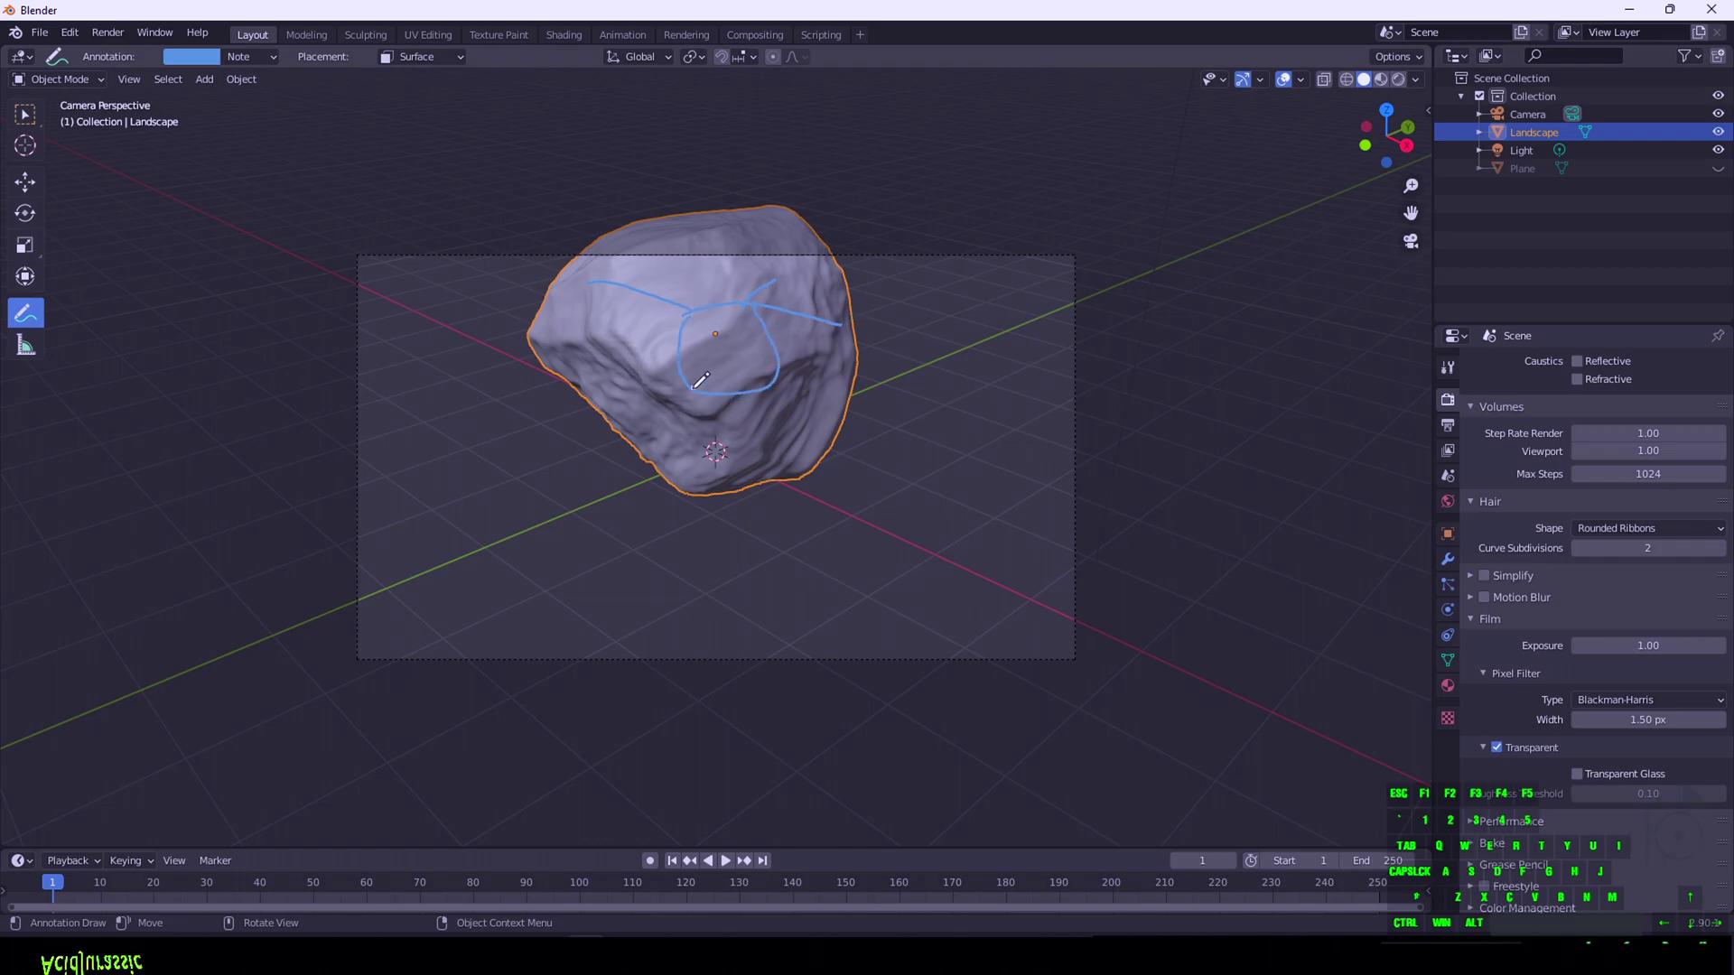
left_click_drag(691, 391, 682, 443)
mouse_move(747, 395)
left_mouse_down()
mouse_move(808, 468)
mouse_move(849, 398)
mouse_move(865, 406)
left_mouse_up()
left_click_drag(680, 357, 607, 360)
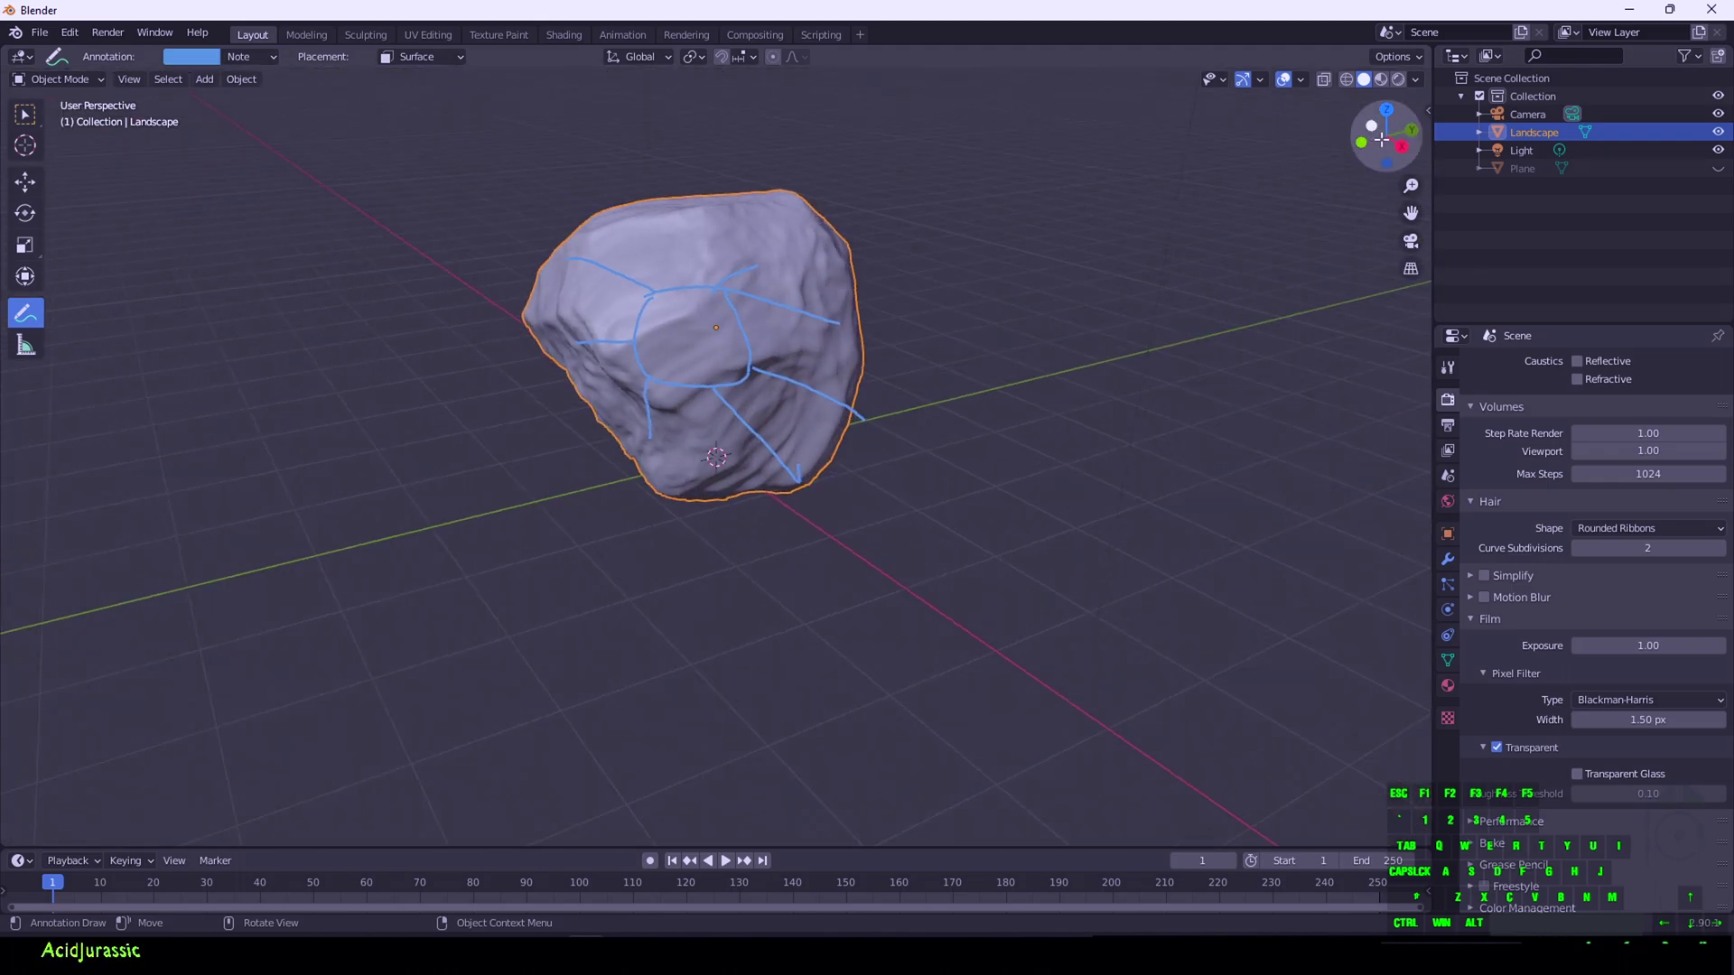
scroll(847, 309, "down", 2)
scroll(848, 309, "up", 2)
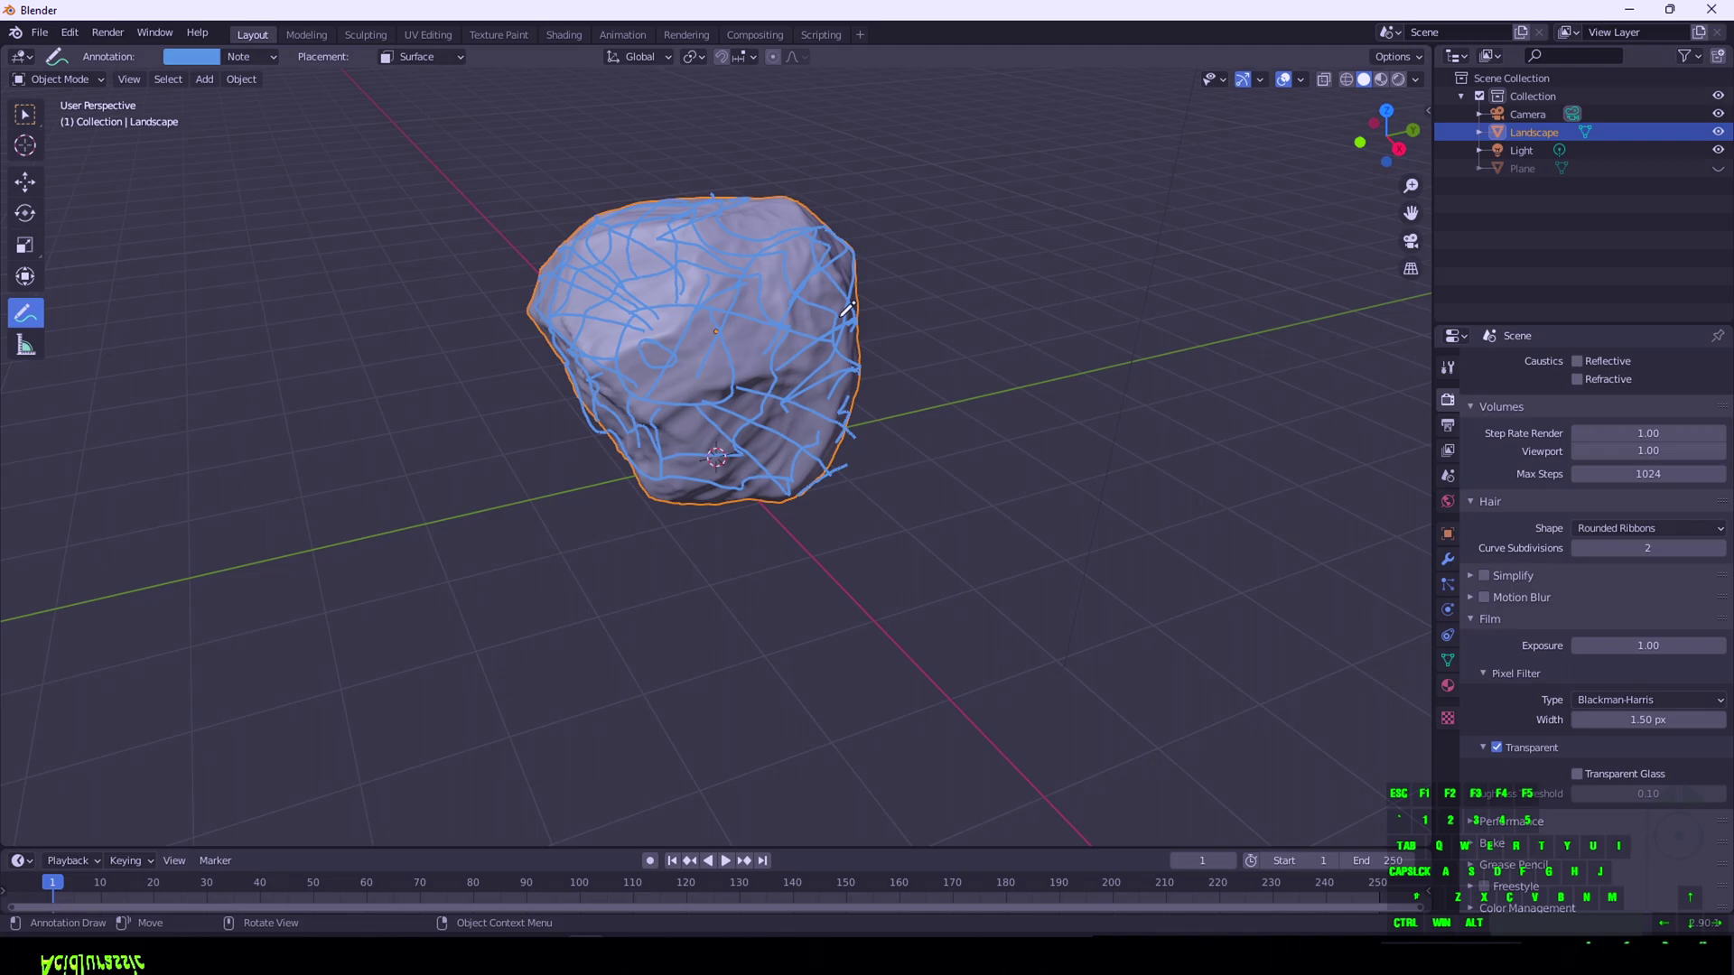
Run Cell Fracture on the rock with Source Limit 150, Recursion 1 and collection 'collision'
key("F3")
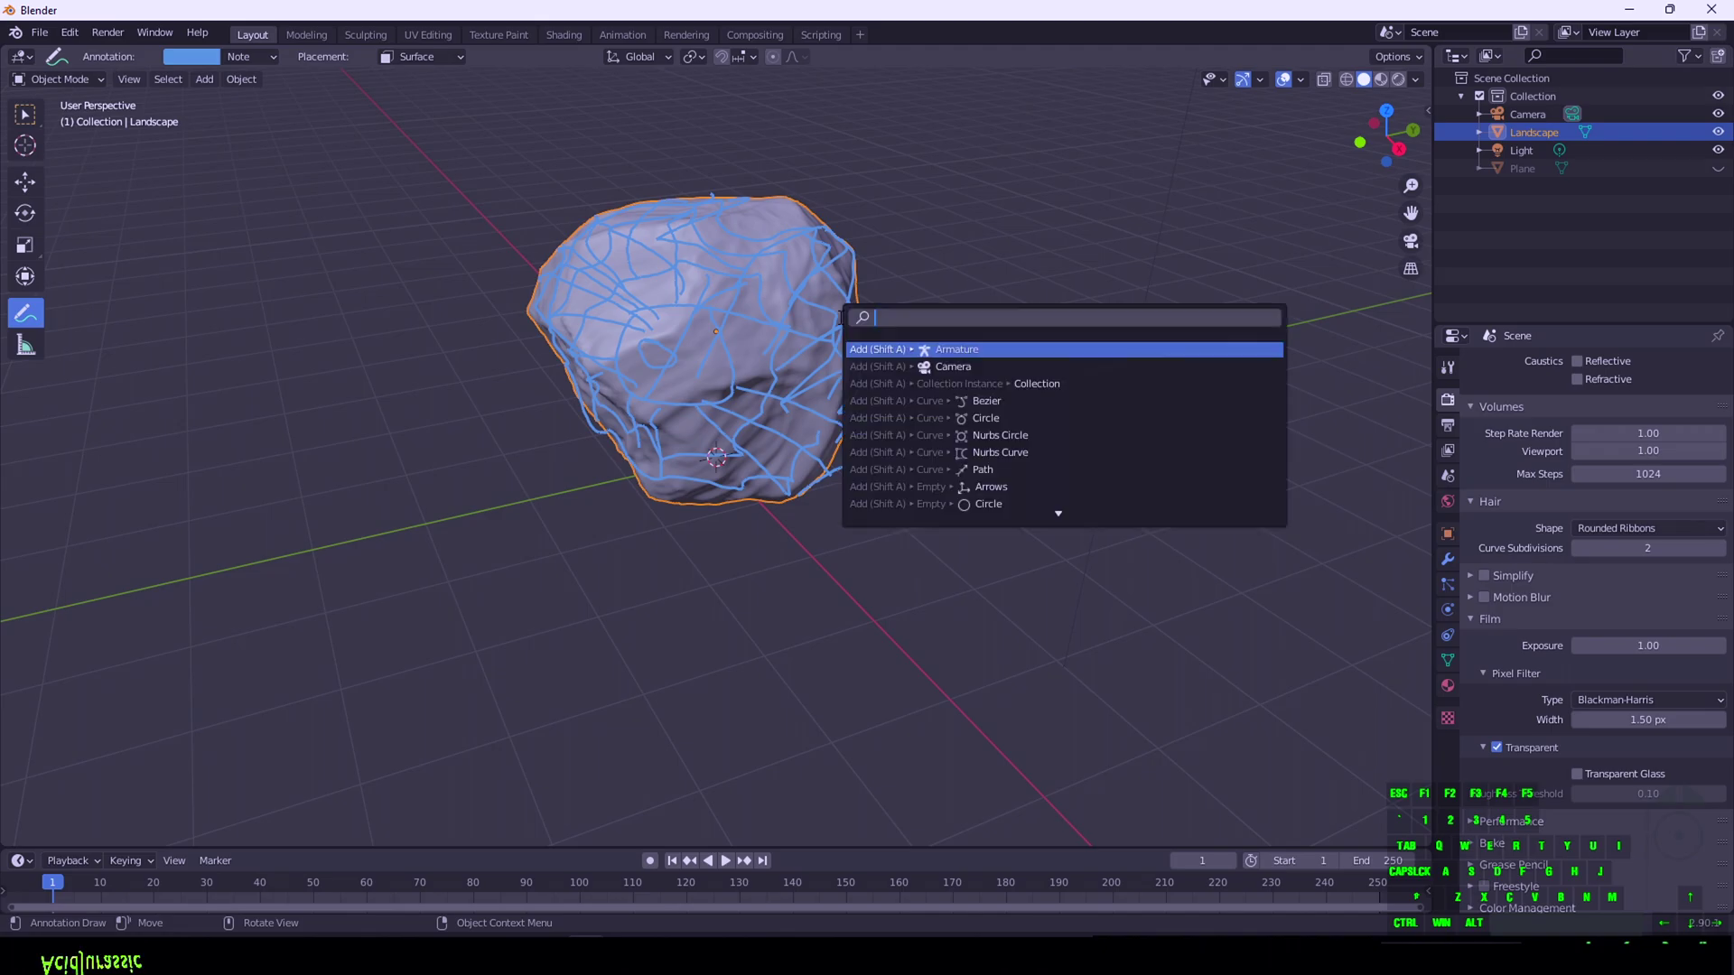
type("cell")
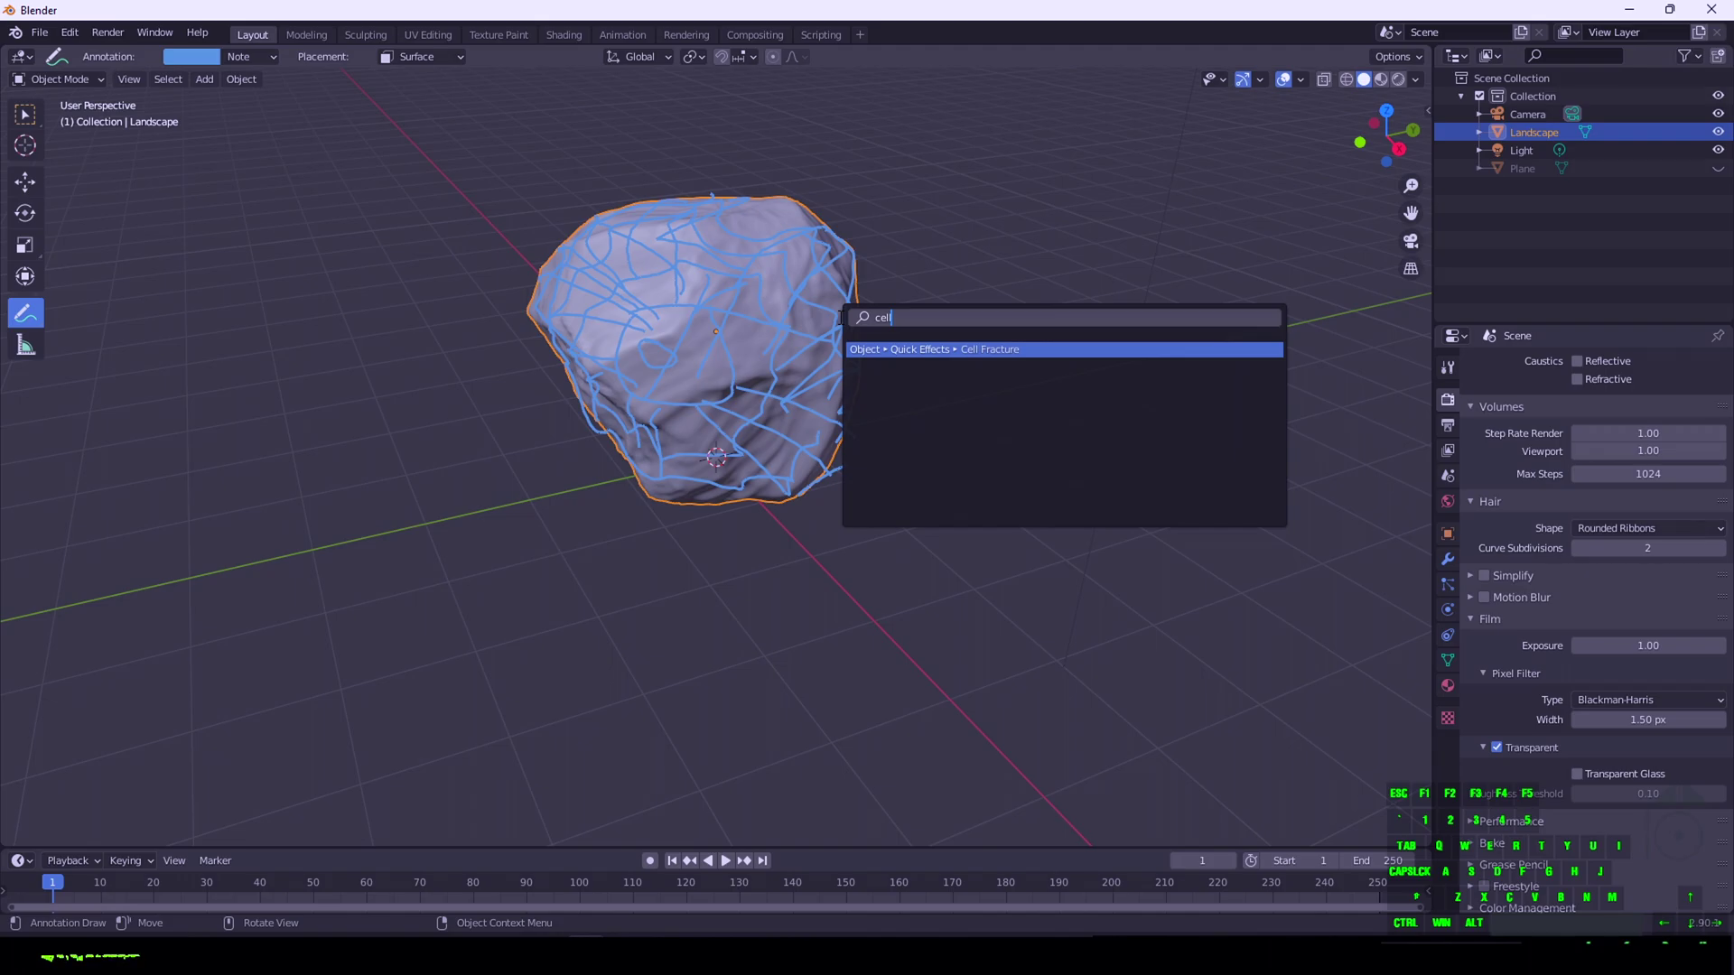
key("Return")
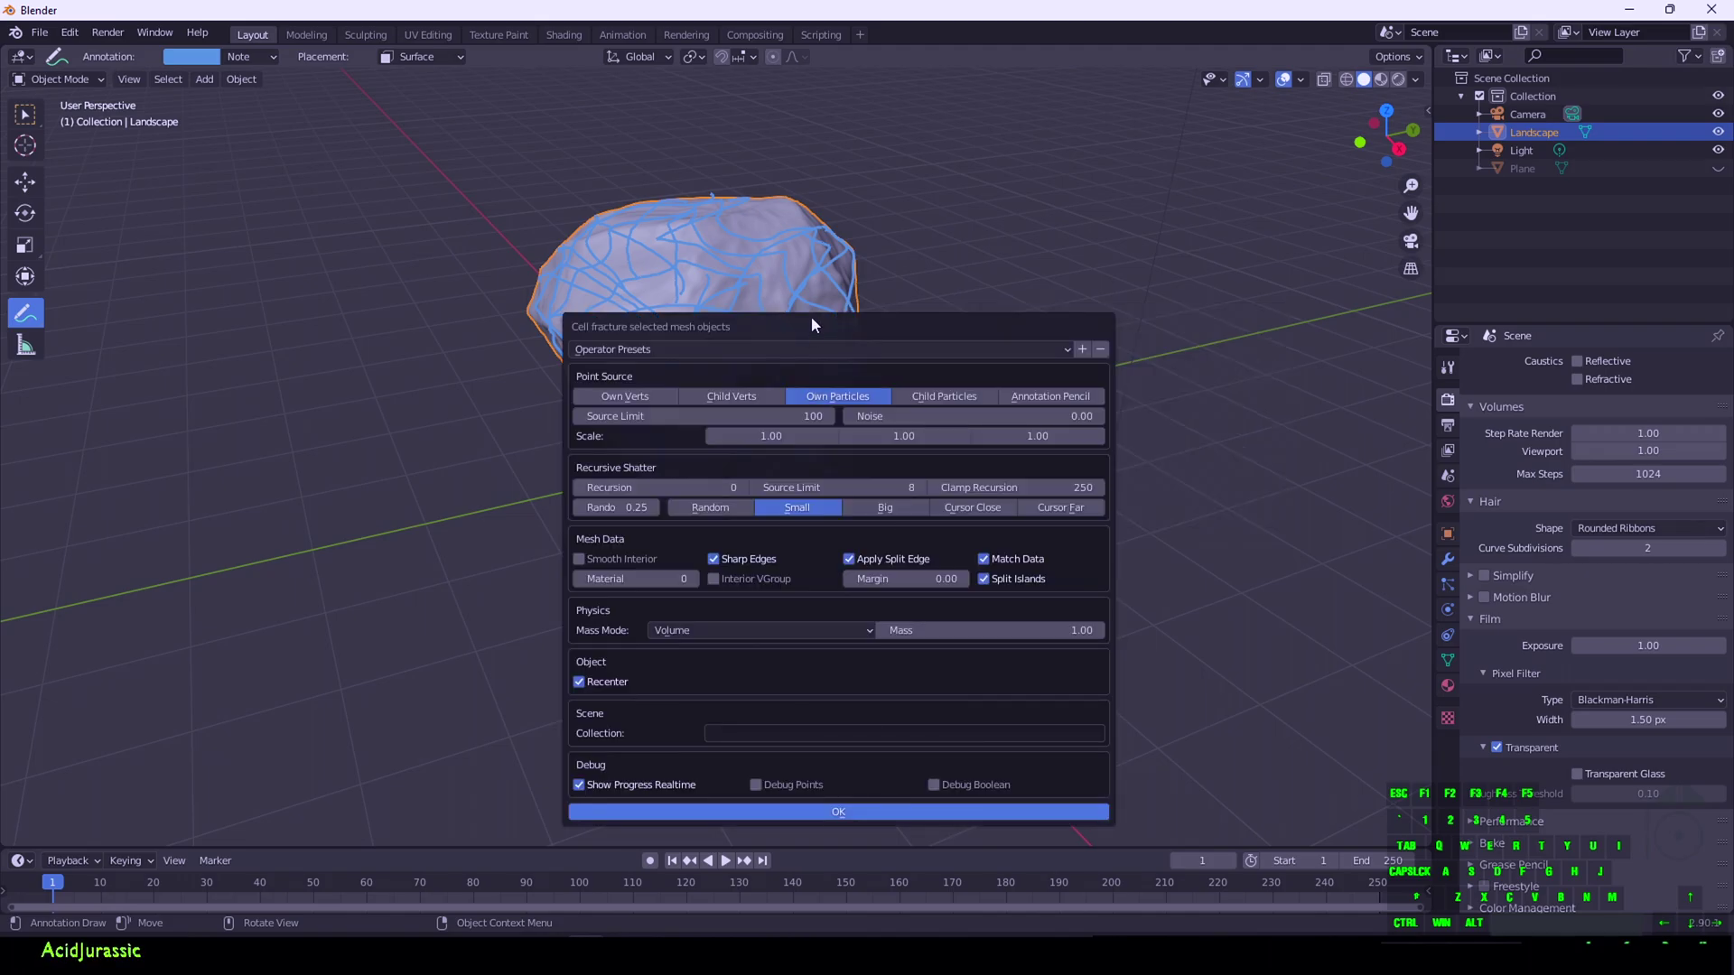
left_click_drag(811, 318, 1171, 273)
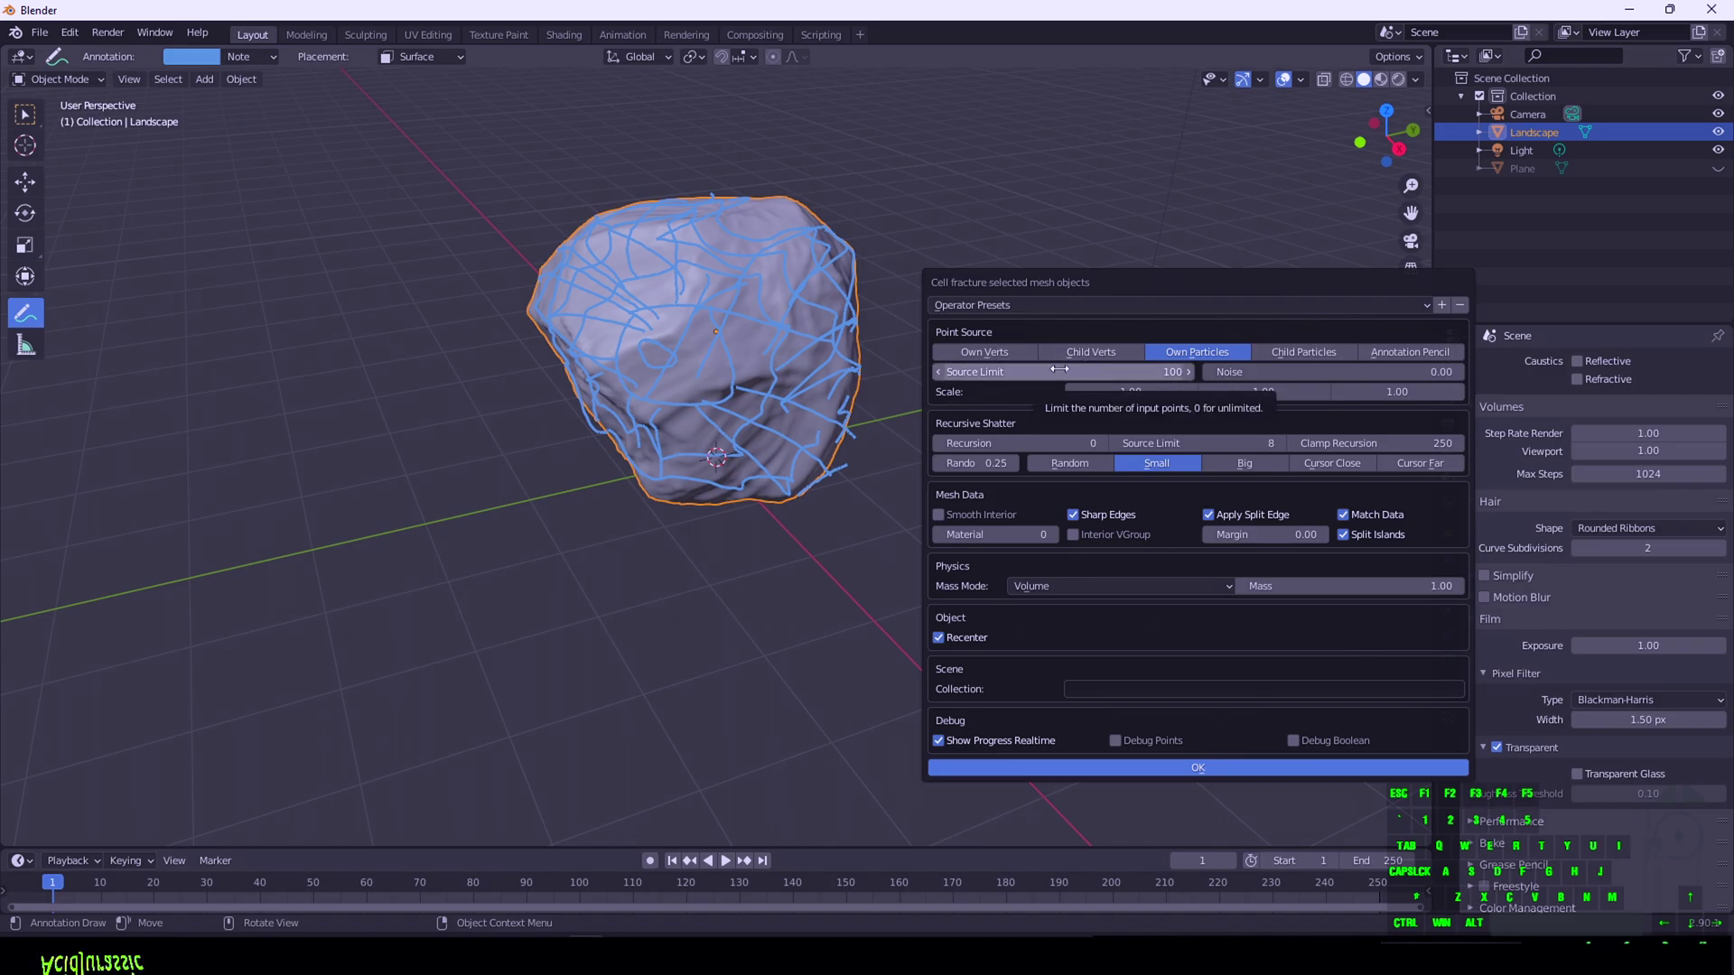
left_click(1060, 370)
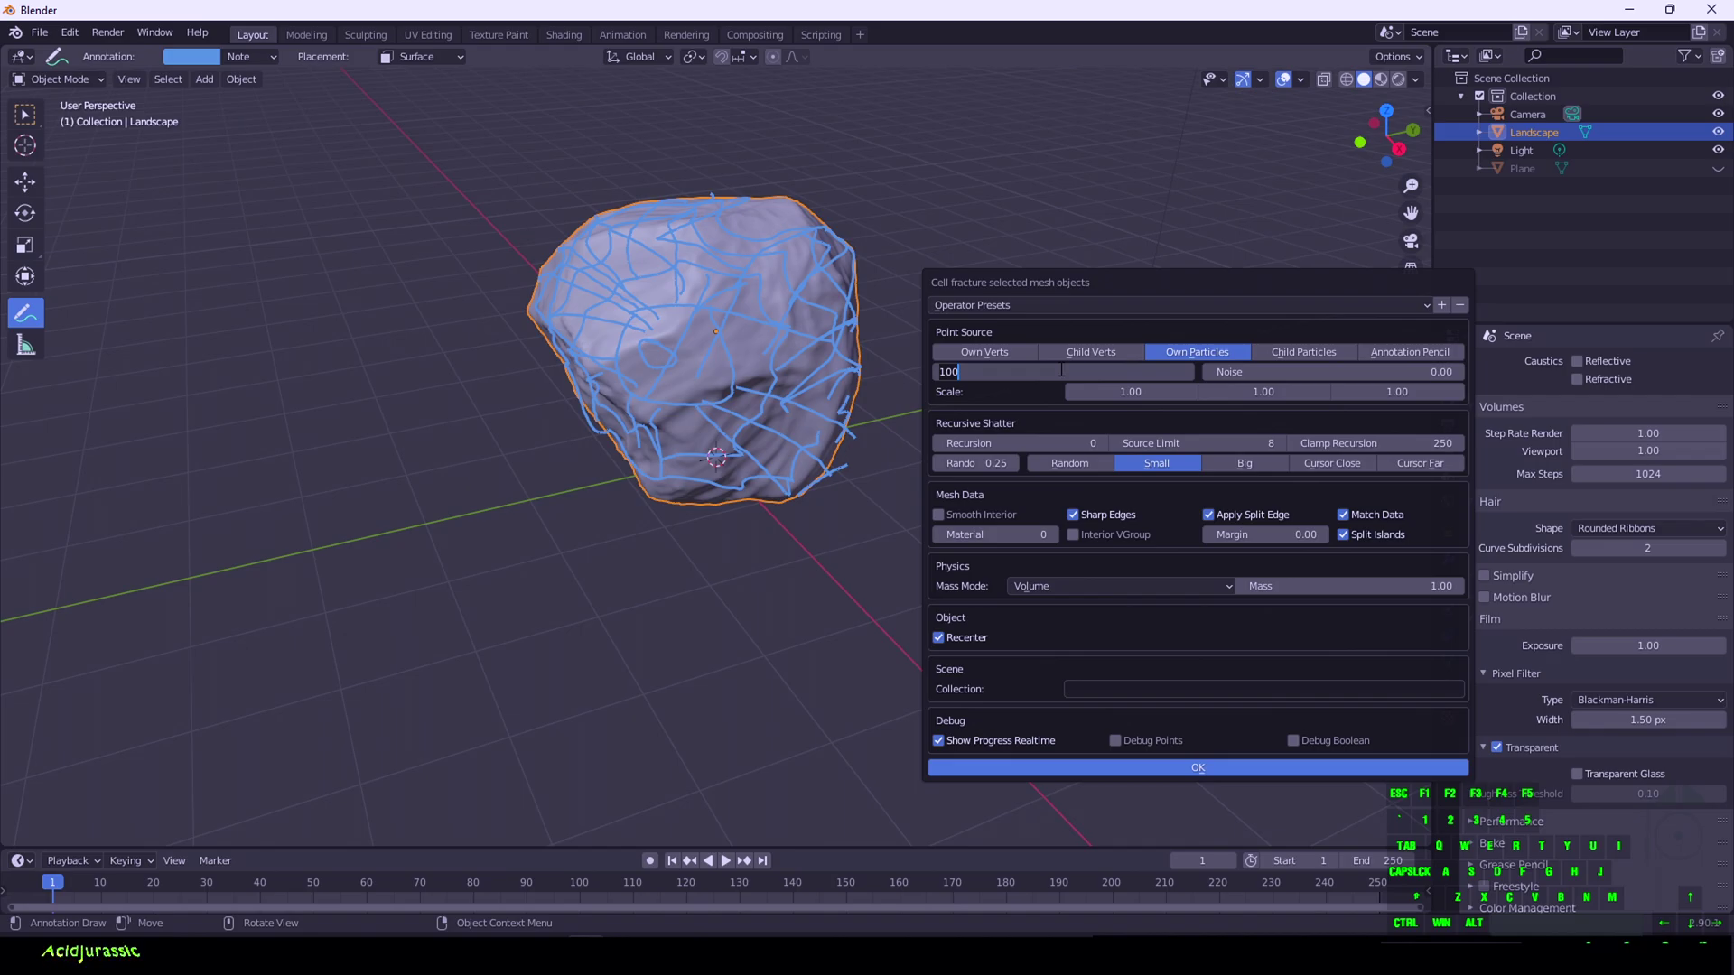
type("150")
key("Return")
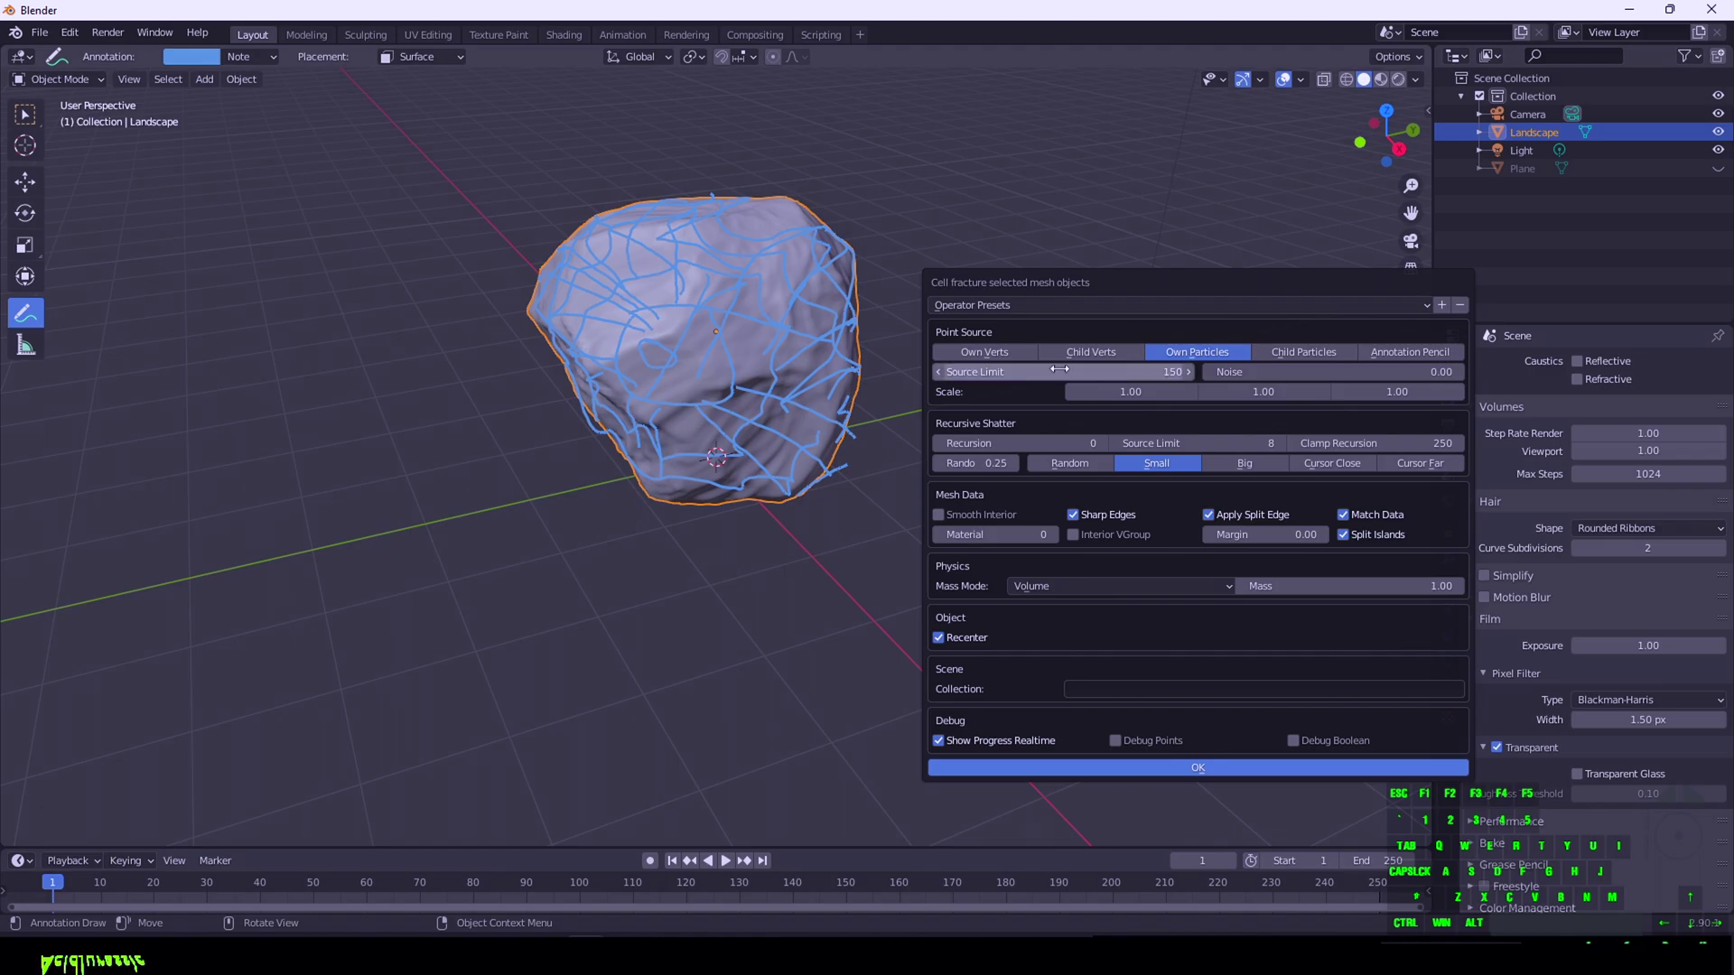
left_click(1005, 444)
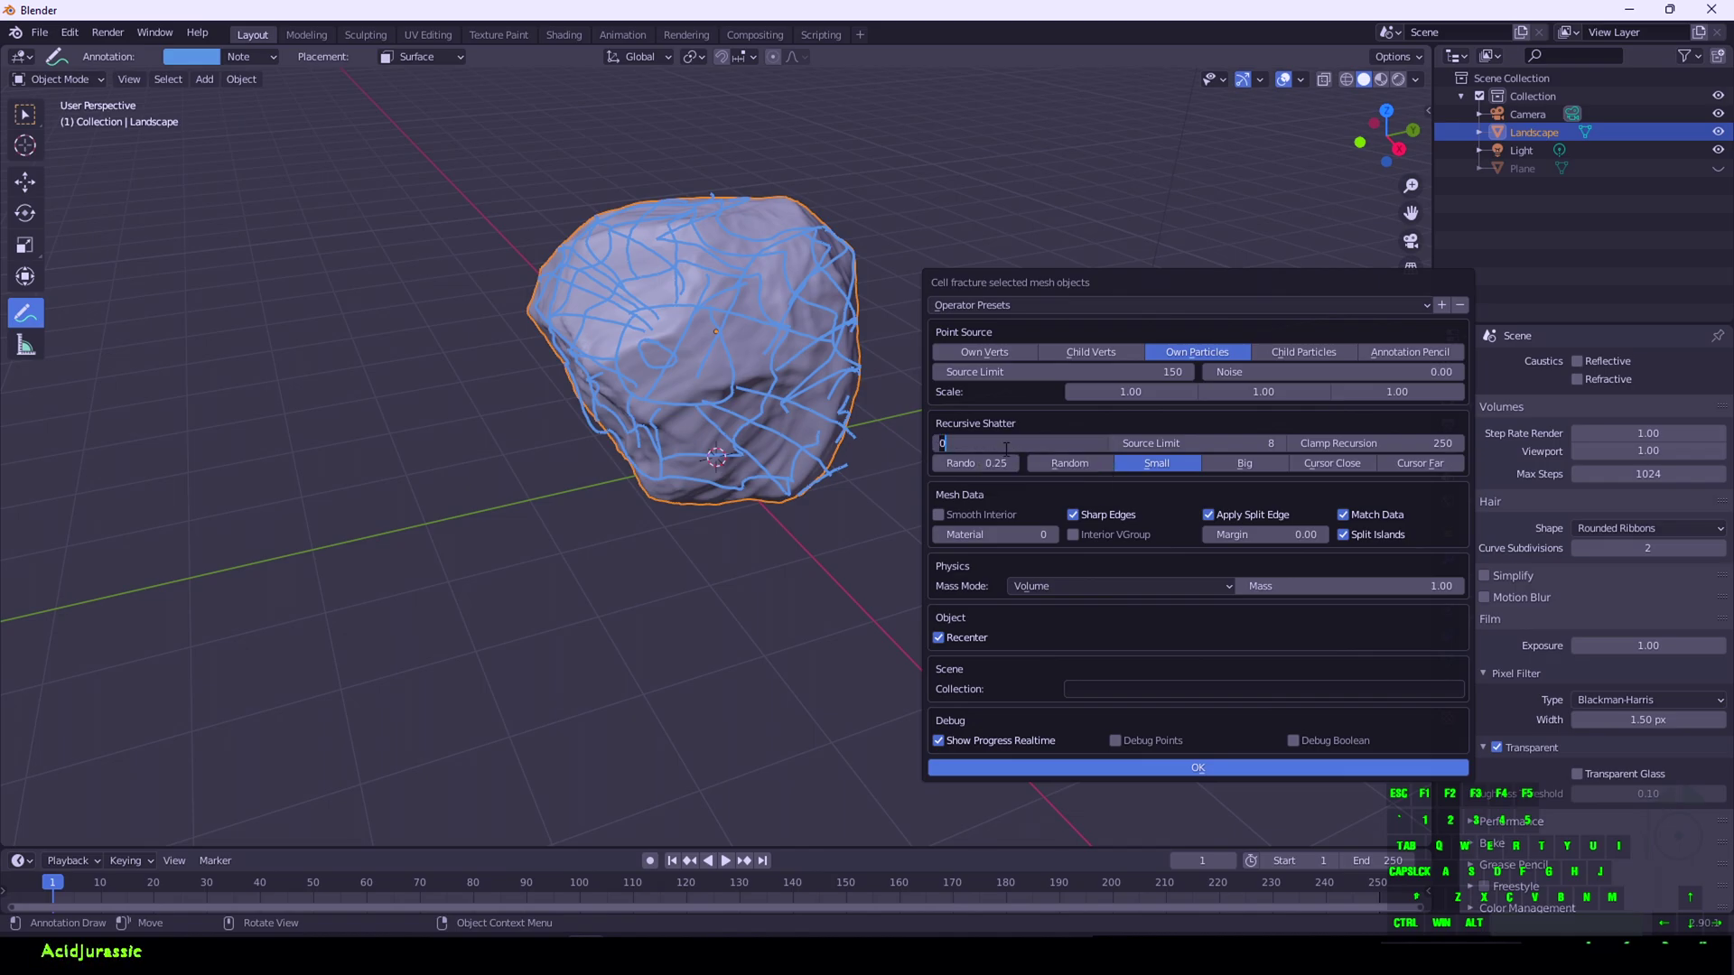
type("1")
key("Return")
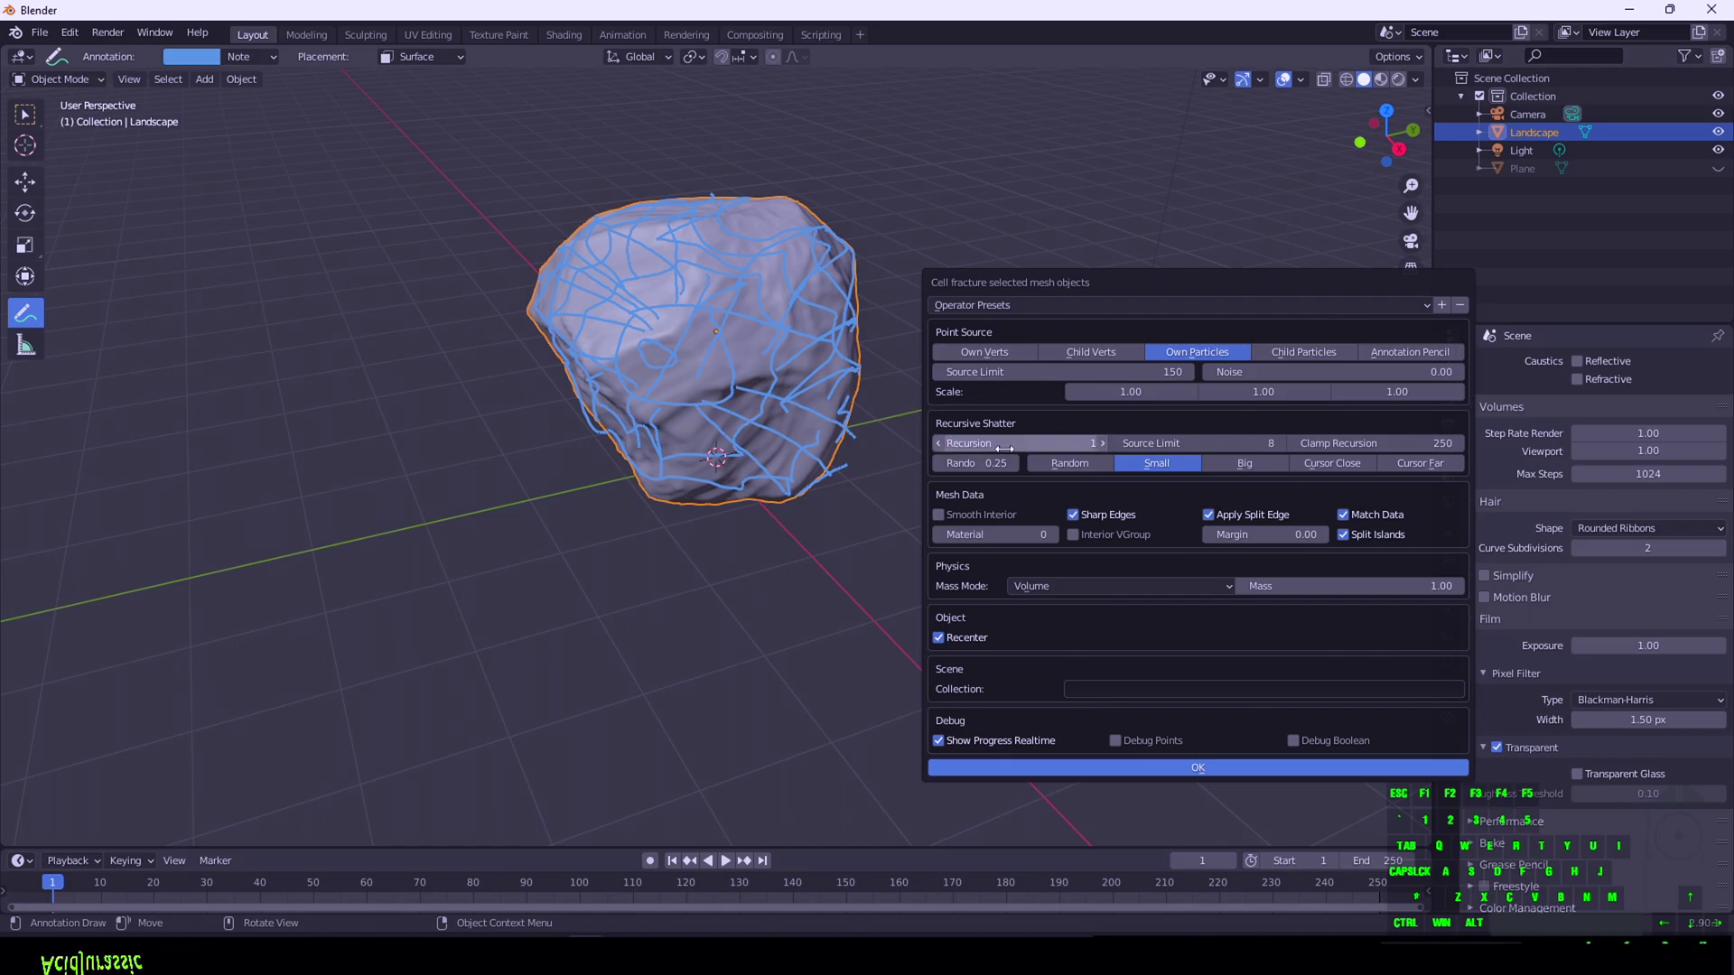
left_click(1101, 690)
type("collision")
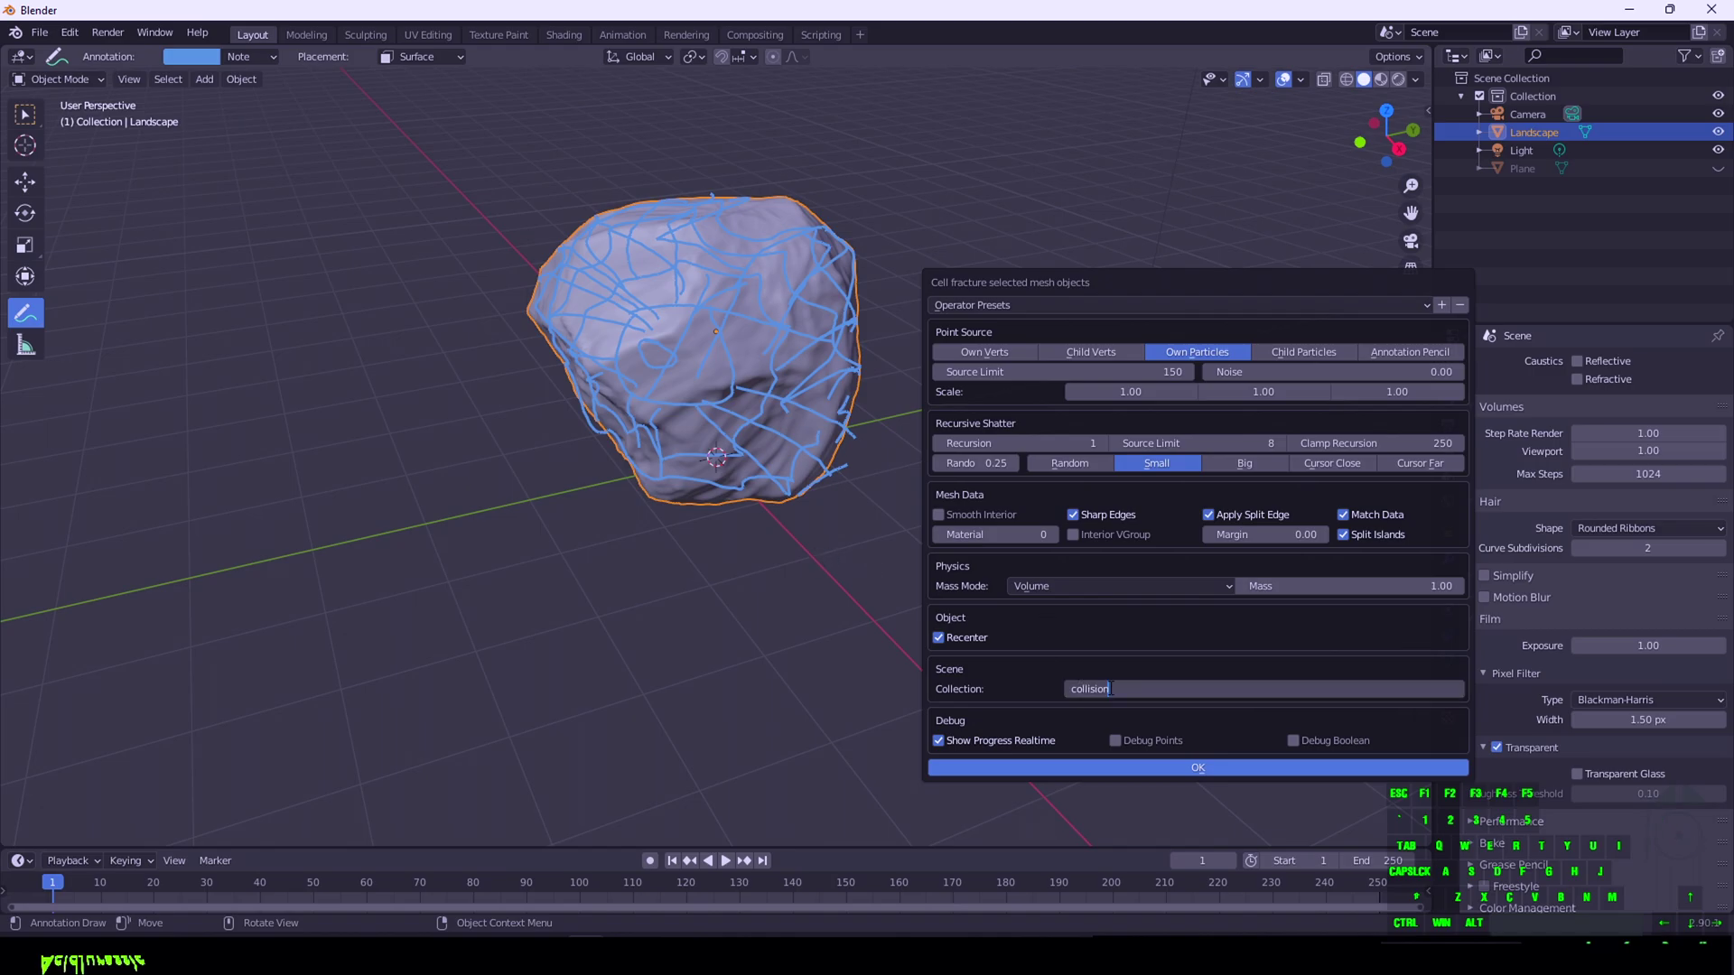
left_click(1174, 767)
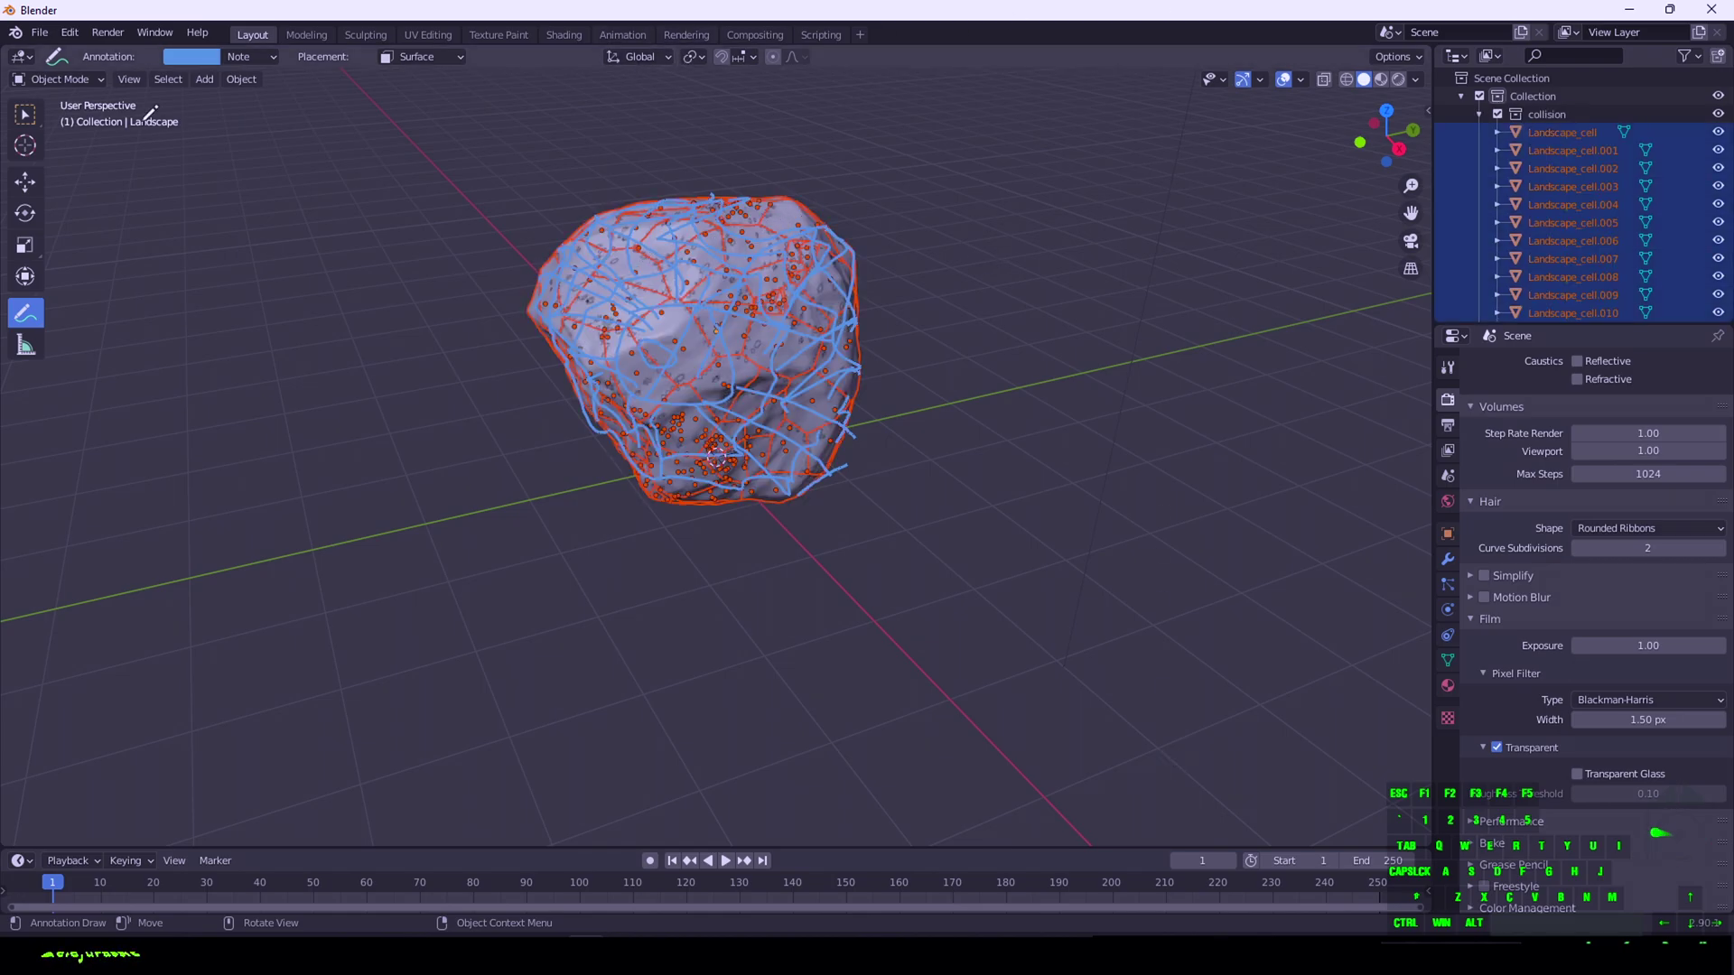
Deselect the fractured pieces and hide the Note annotation layer's strokes
left_click(25, 114)
left_click(874, 197)
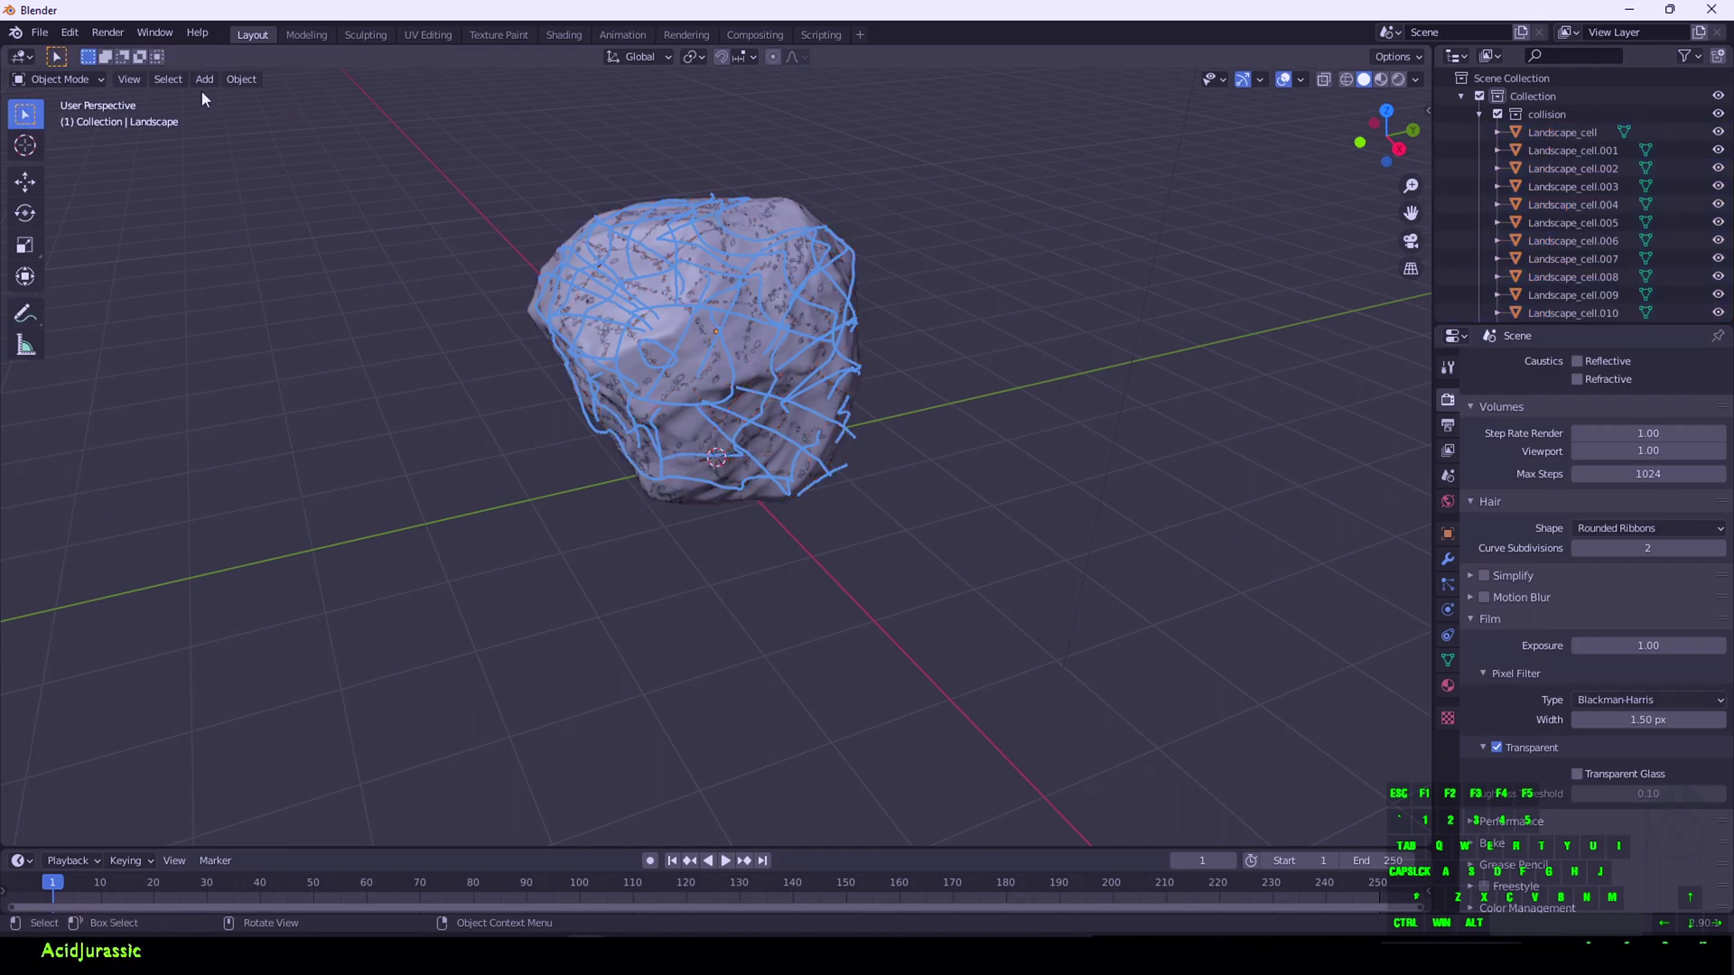
left_click(24, 316)
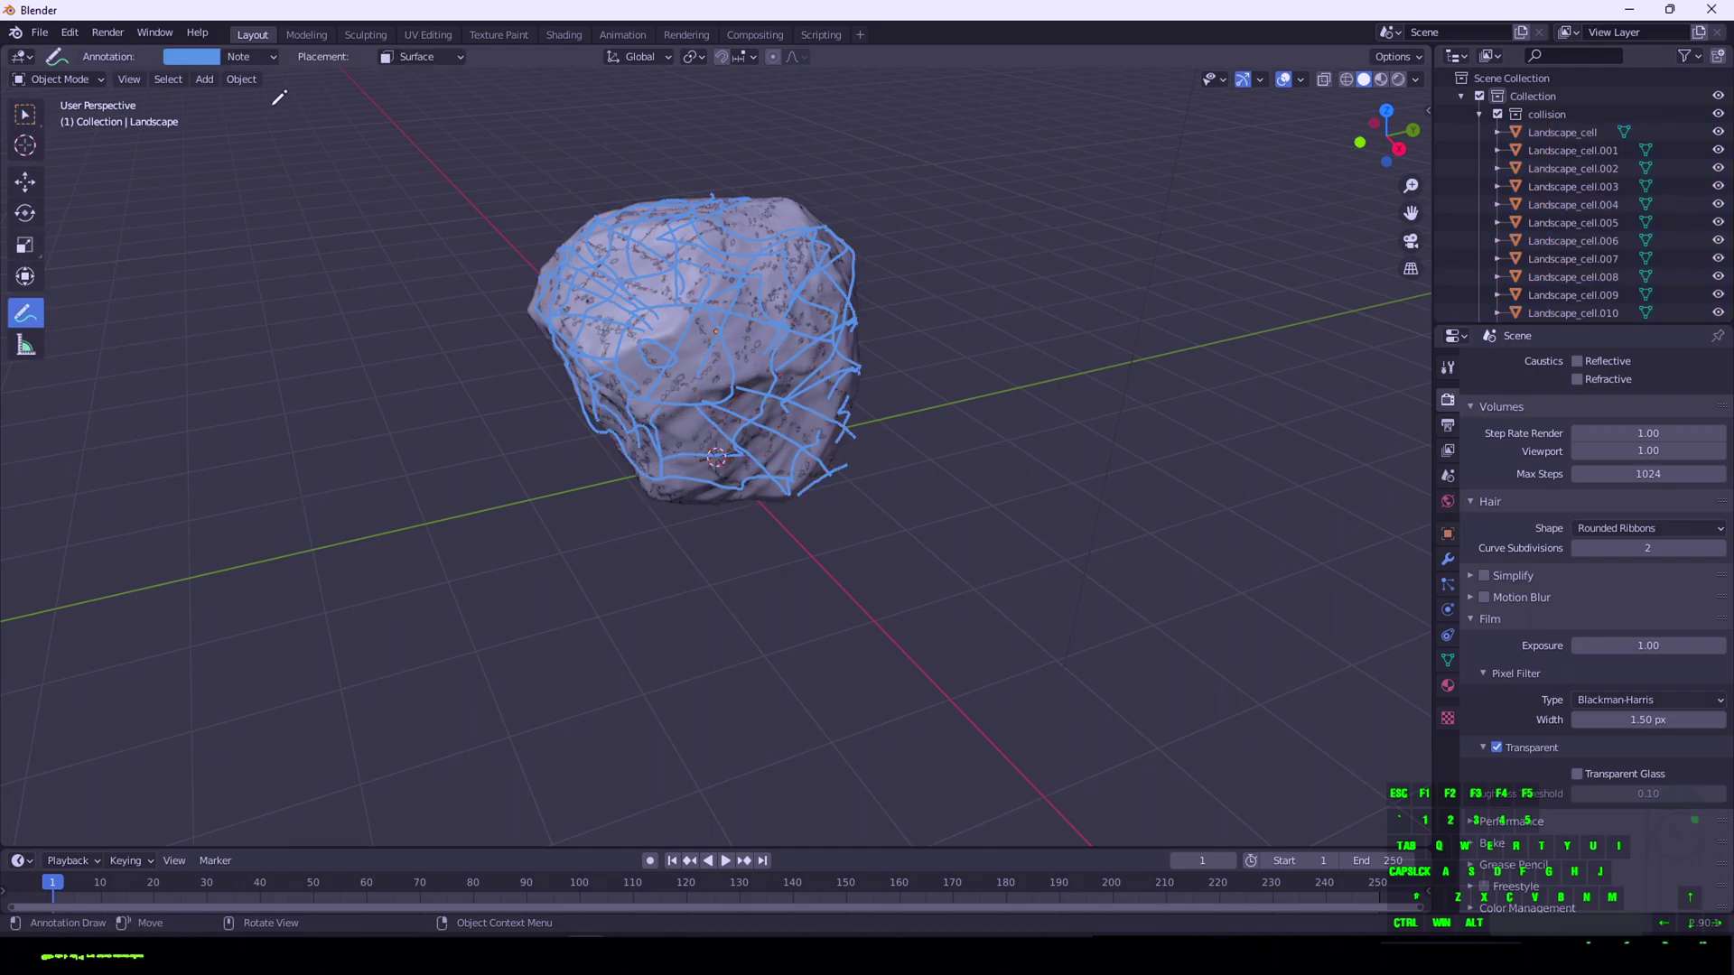
left_click(252, 60)
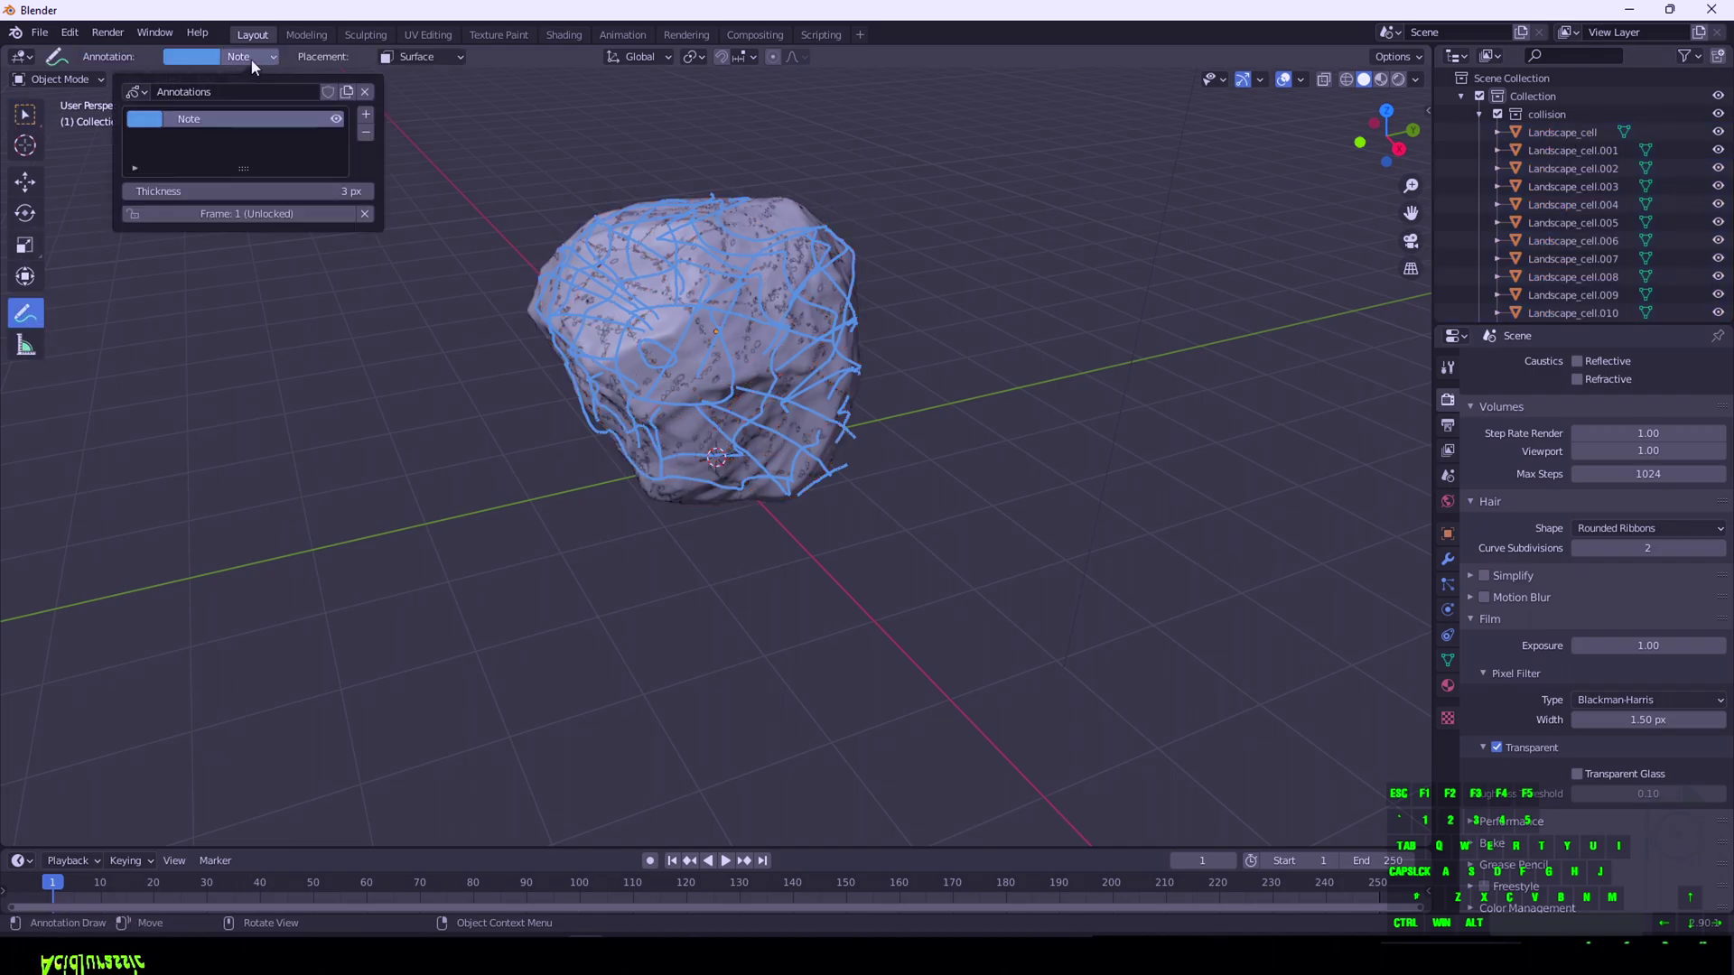
left_click(336, 119)
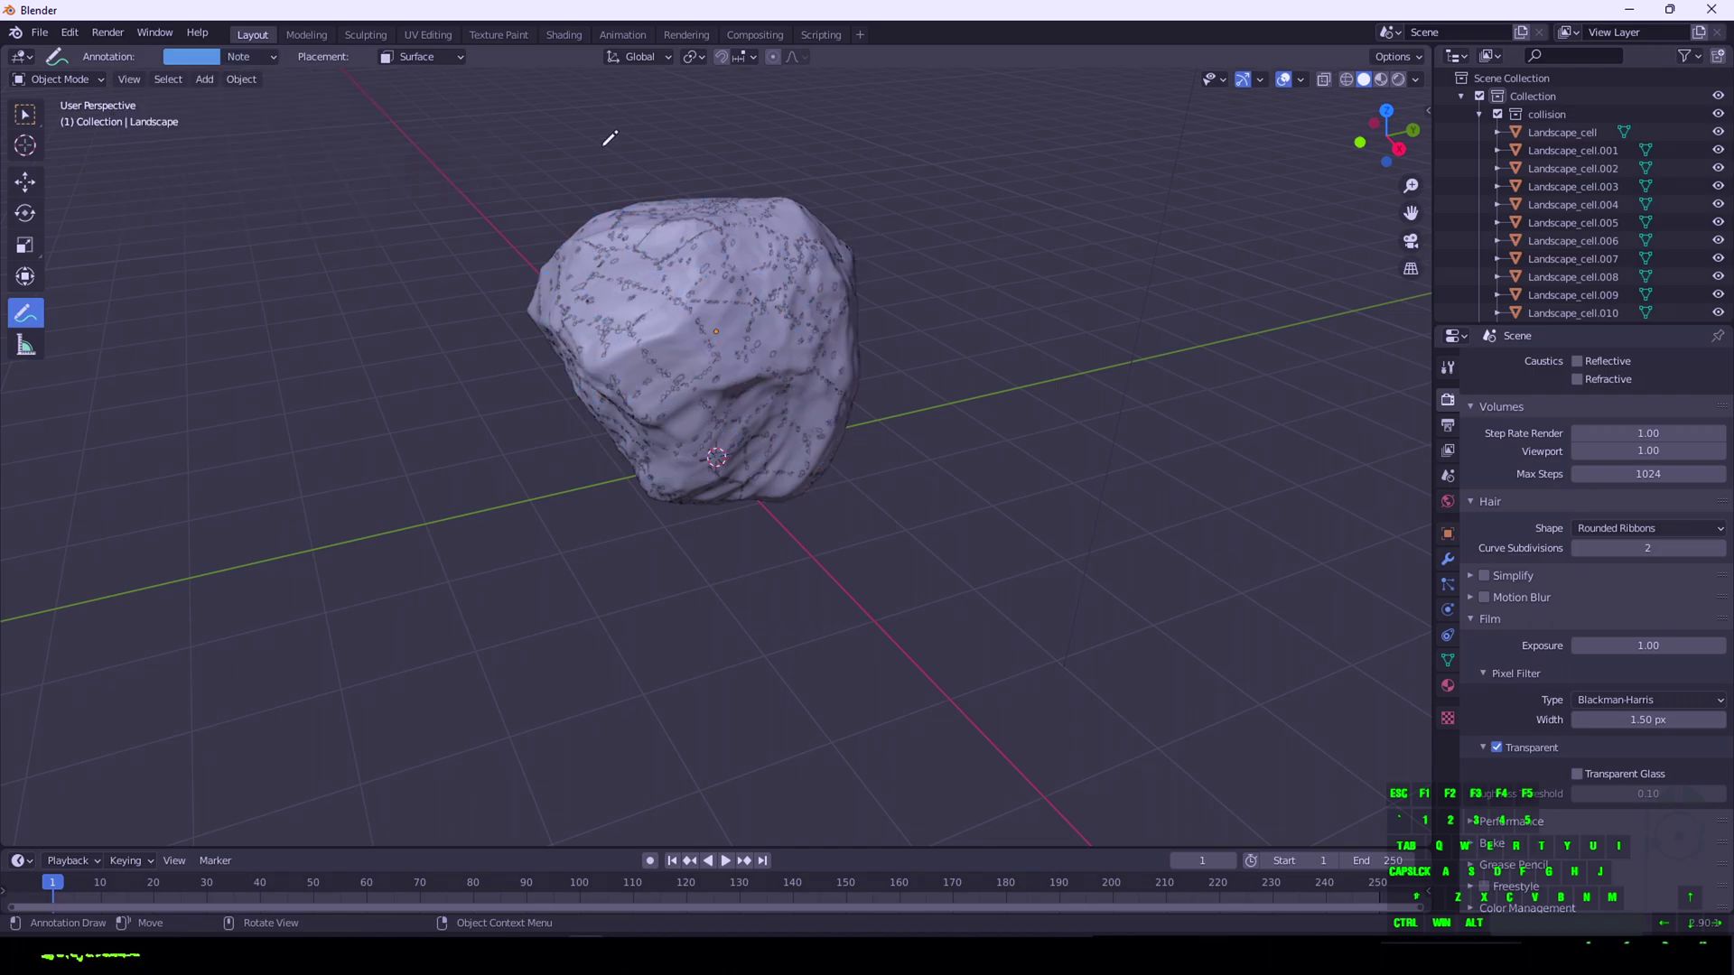
left_click(1478, 114)
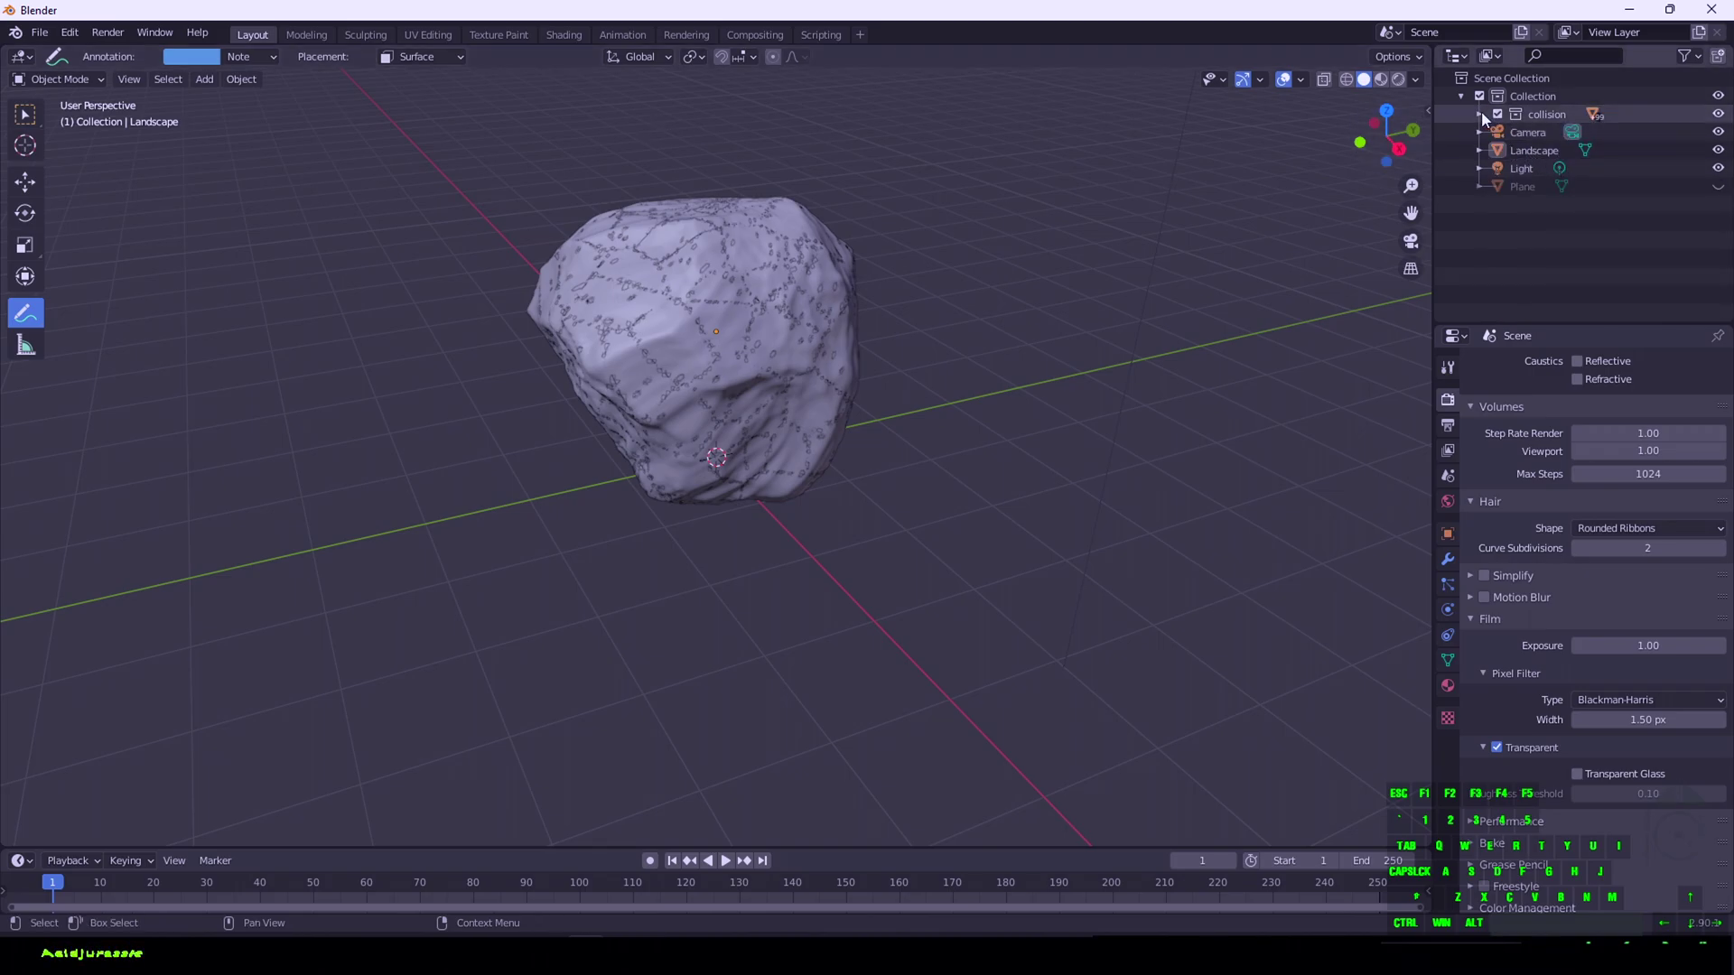
left_click(1479, 114)
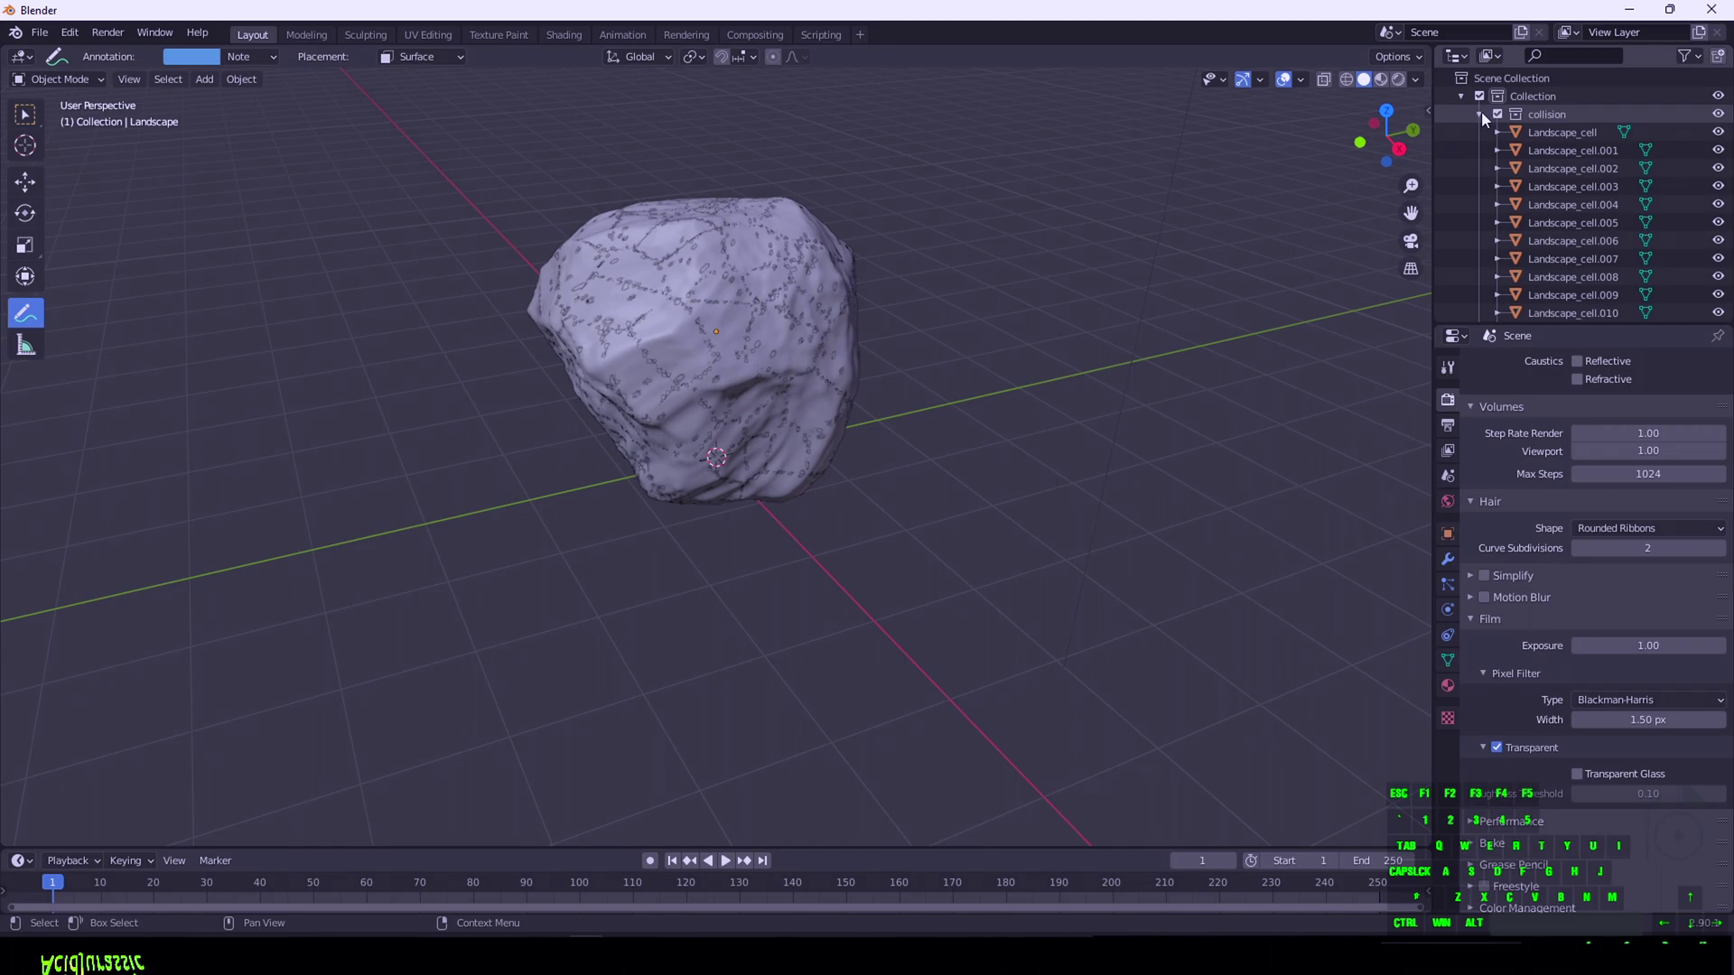
Hide the original Landscape rock in the outliner, leaving its fractured pieces above the plane
left_click(1480, 113)
left_click(1480, 113)
left_click(1481, 113)
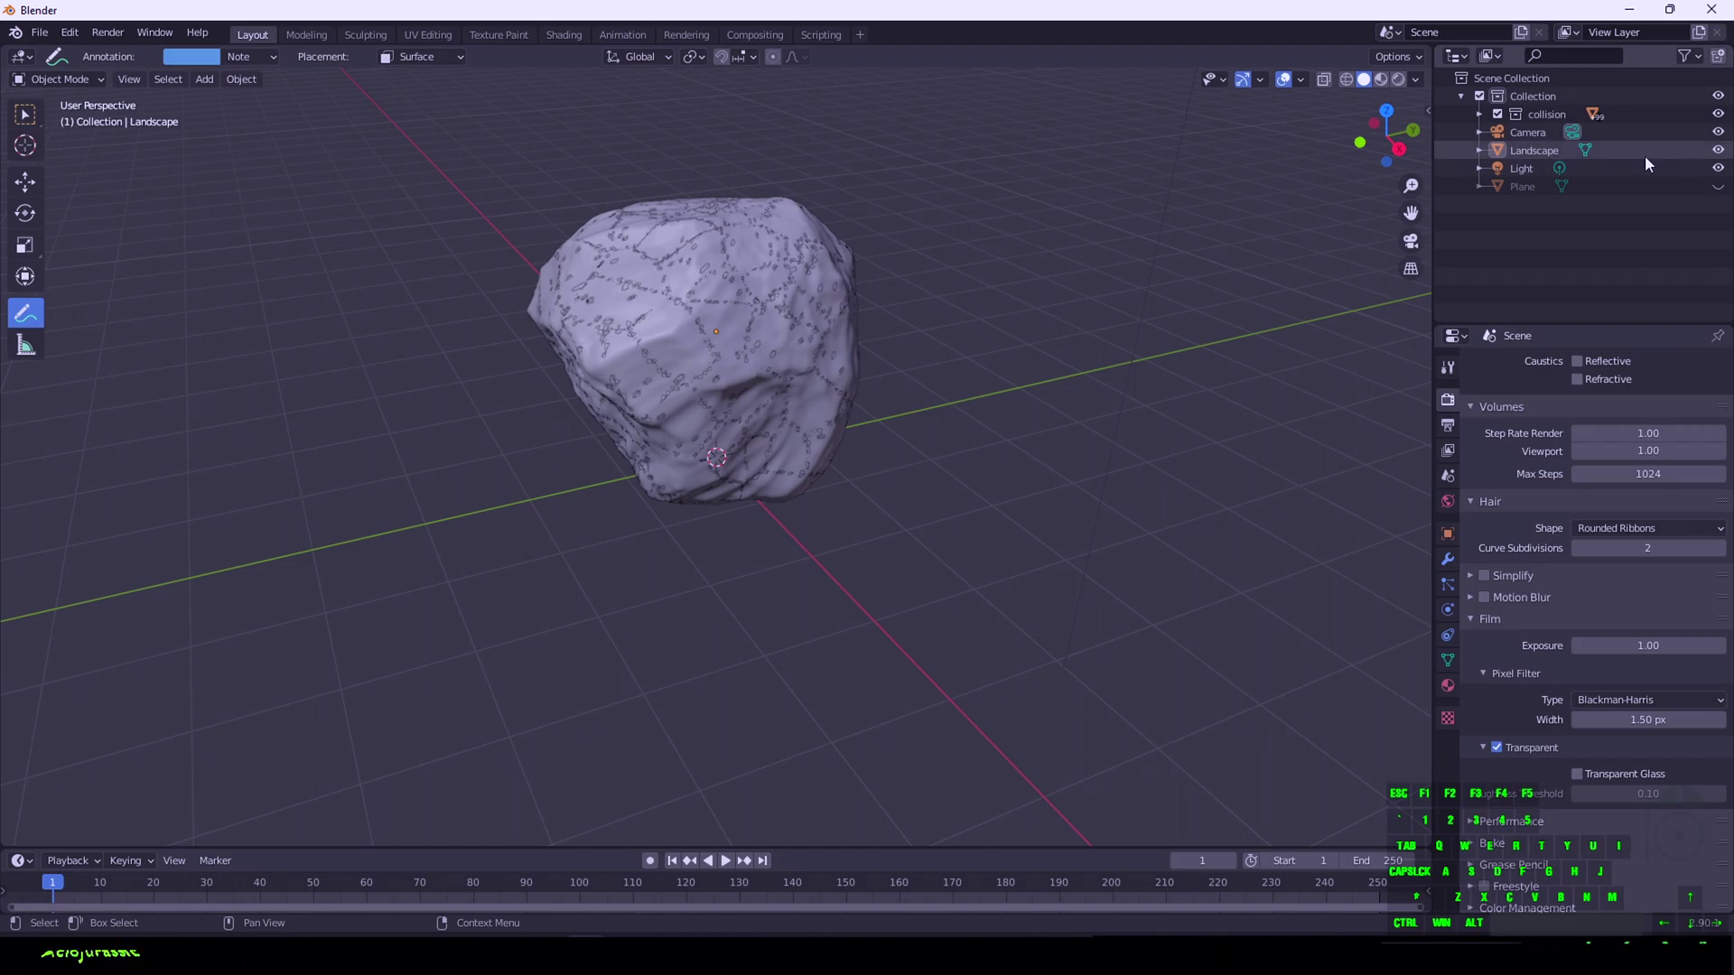
left_click(1718, 150)
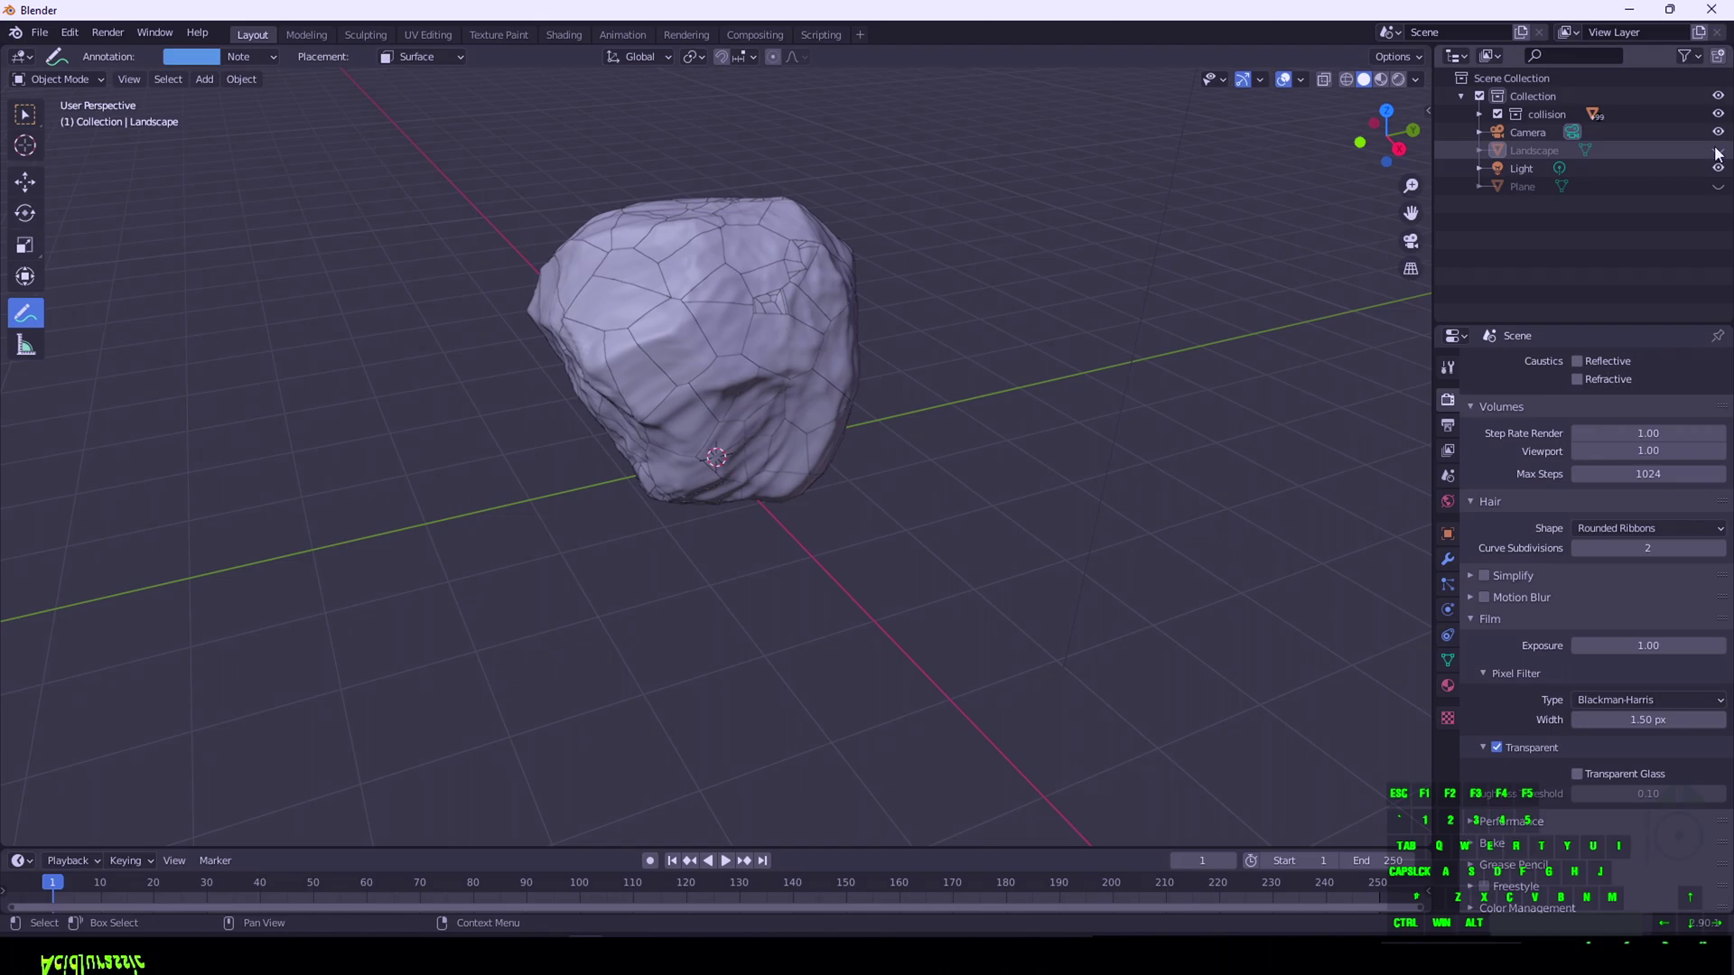
left_click(1718, 150)
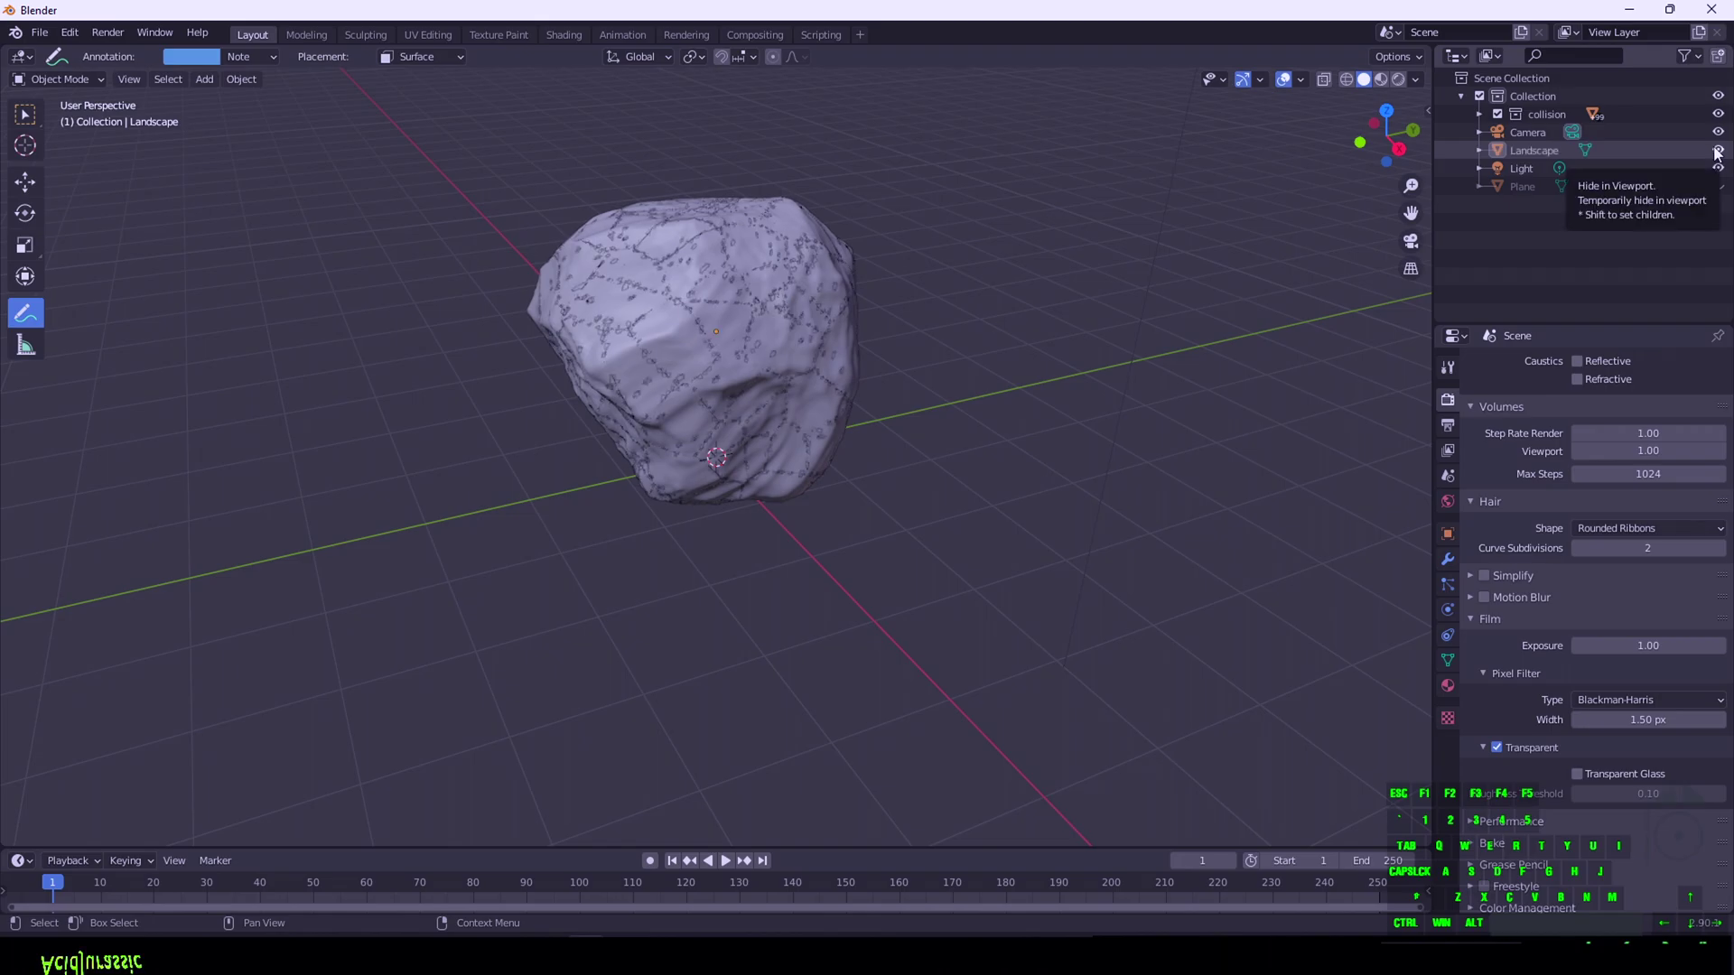
left_click(1716, 150)
left_click_drag(1365, 139, 1327, 163)
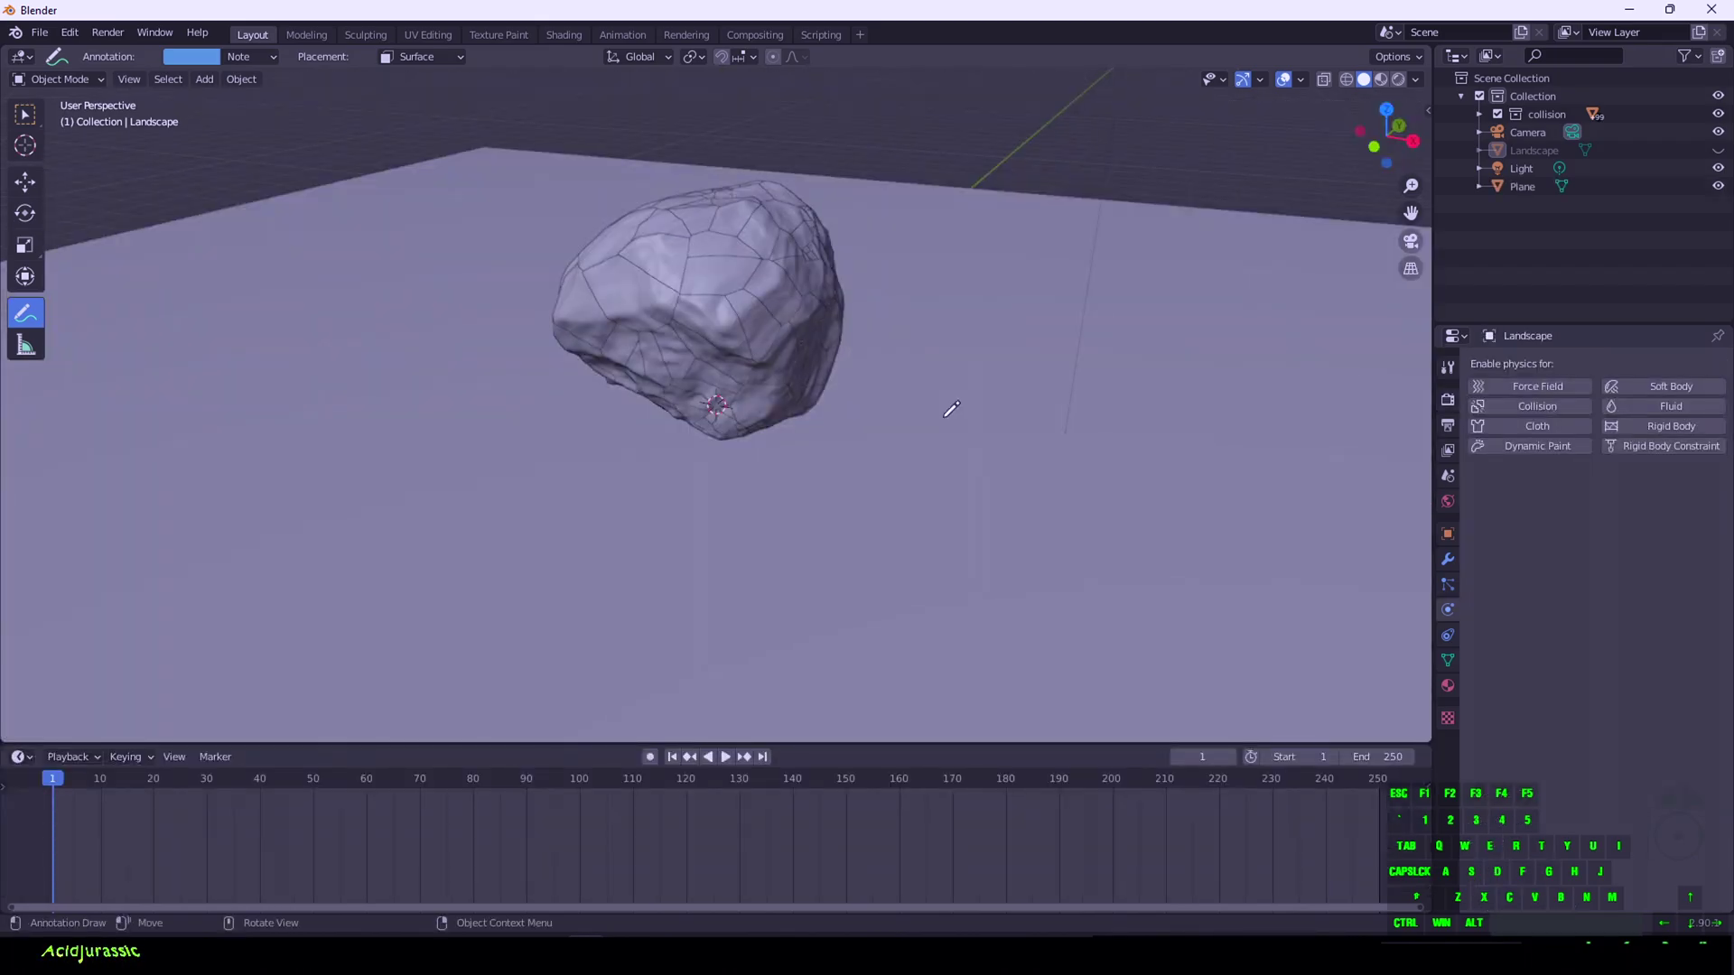
Play the animation briefly, then rewind to frame 1
key("space")
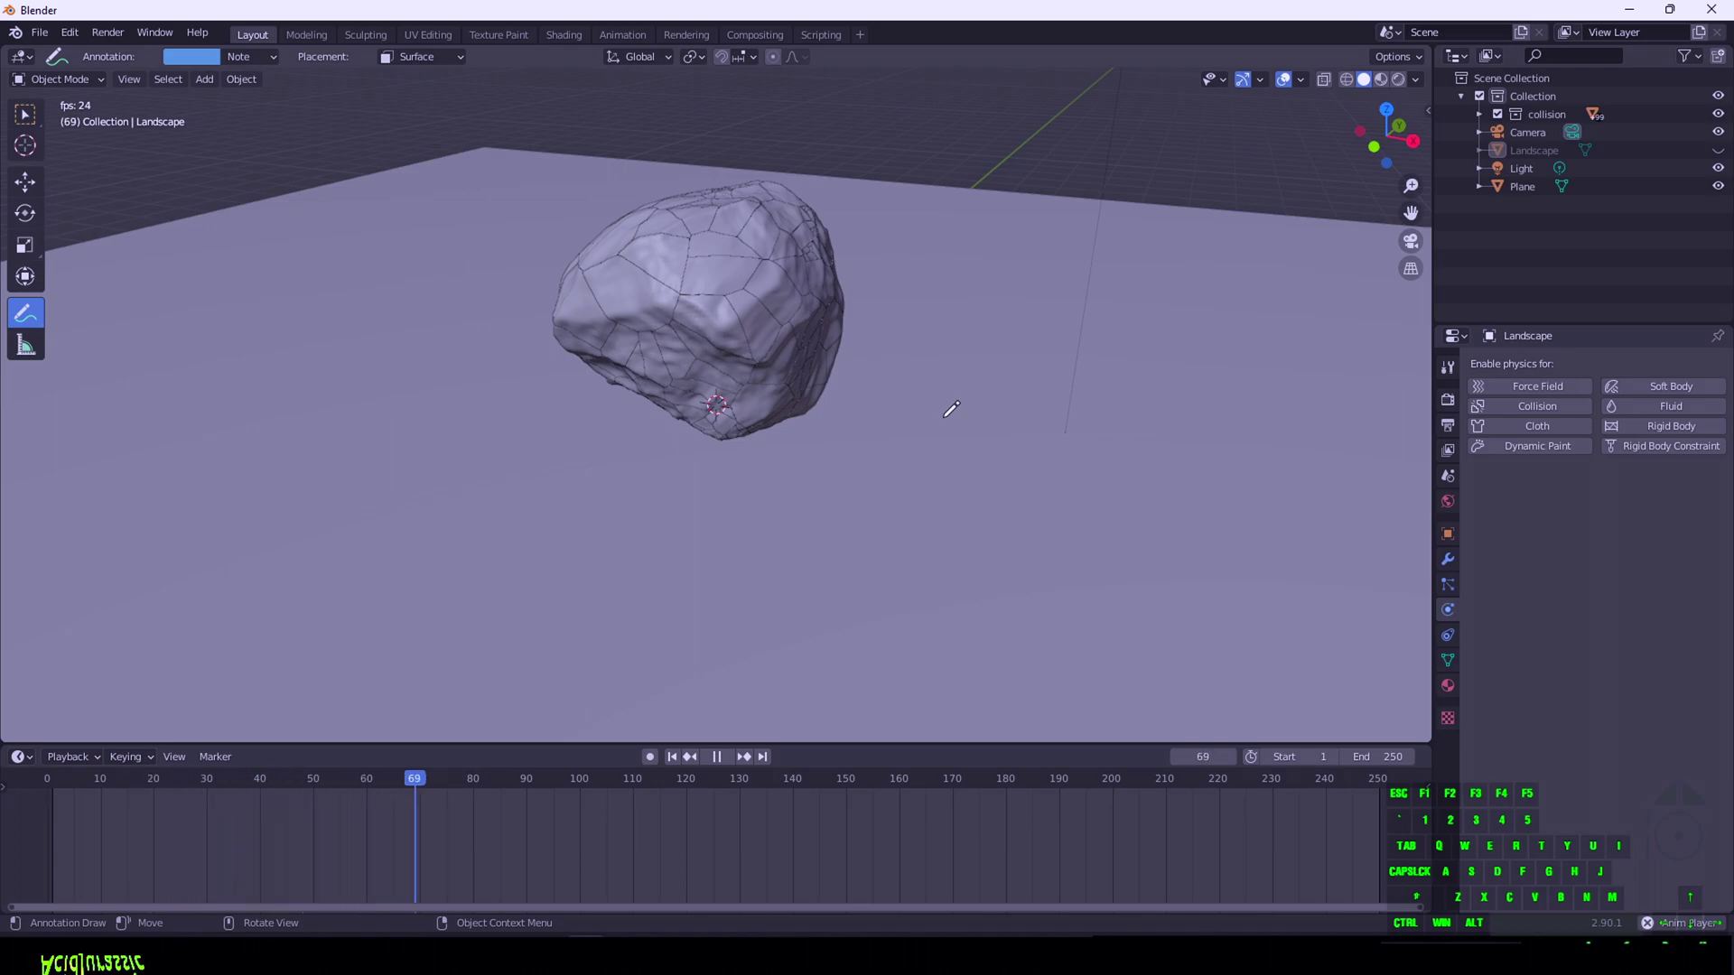
key("space")
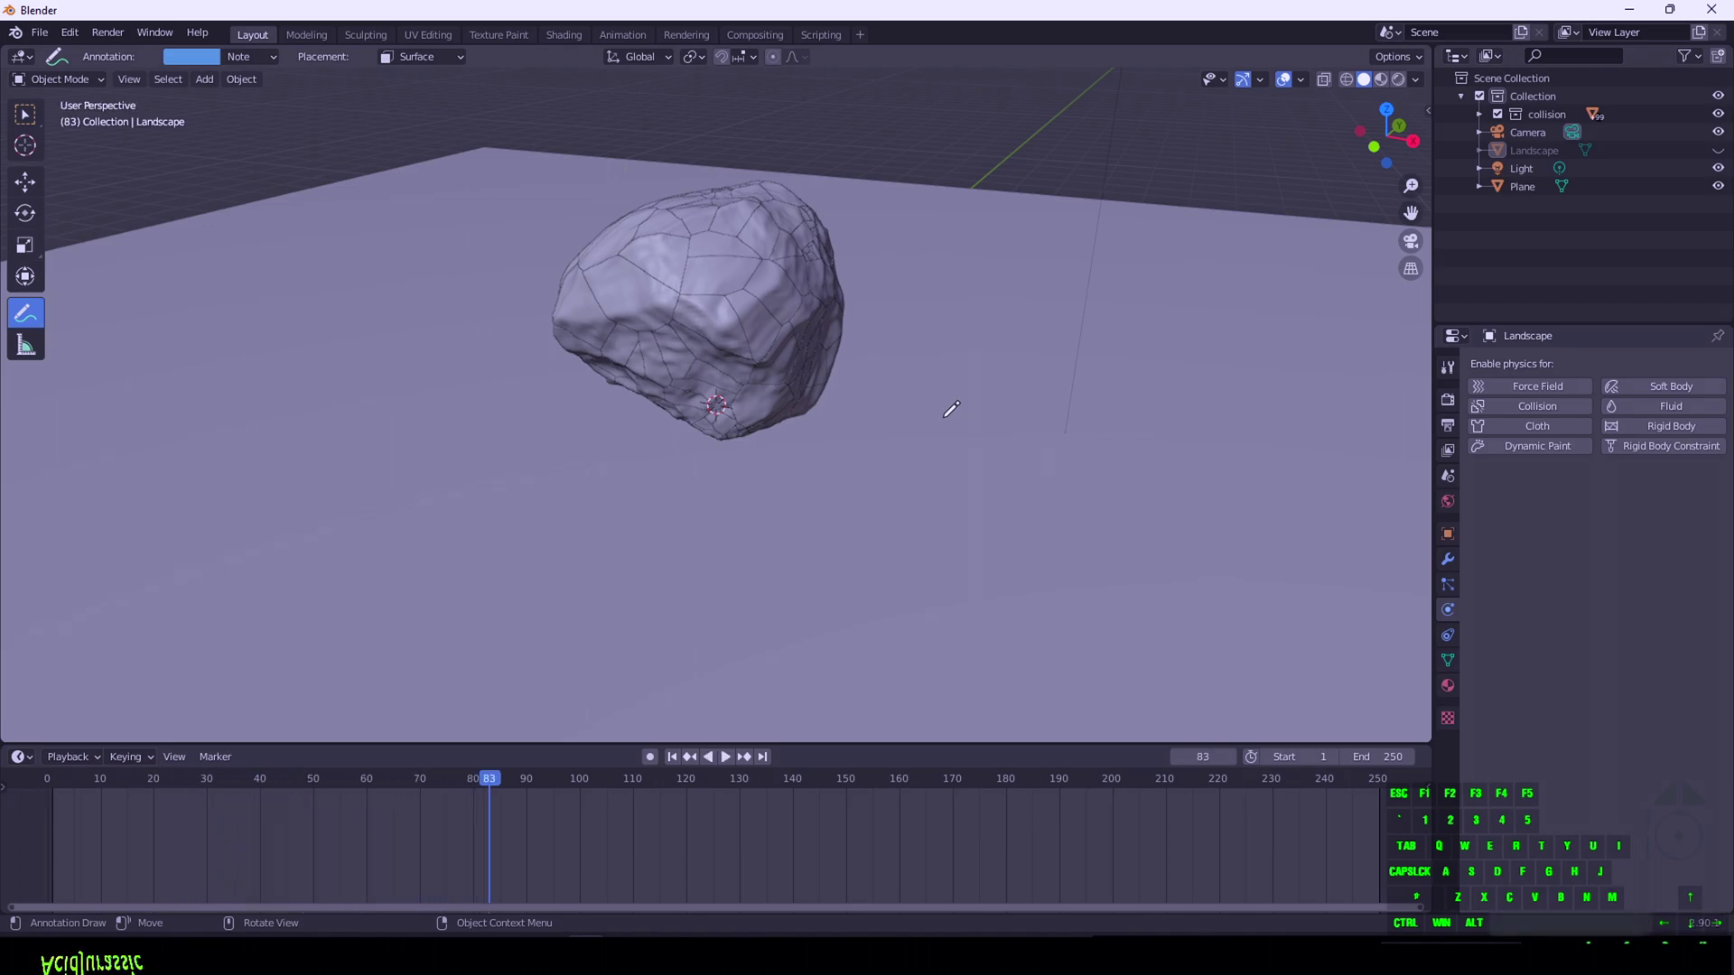
left_click(671, 756)
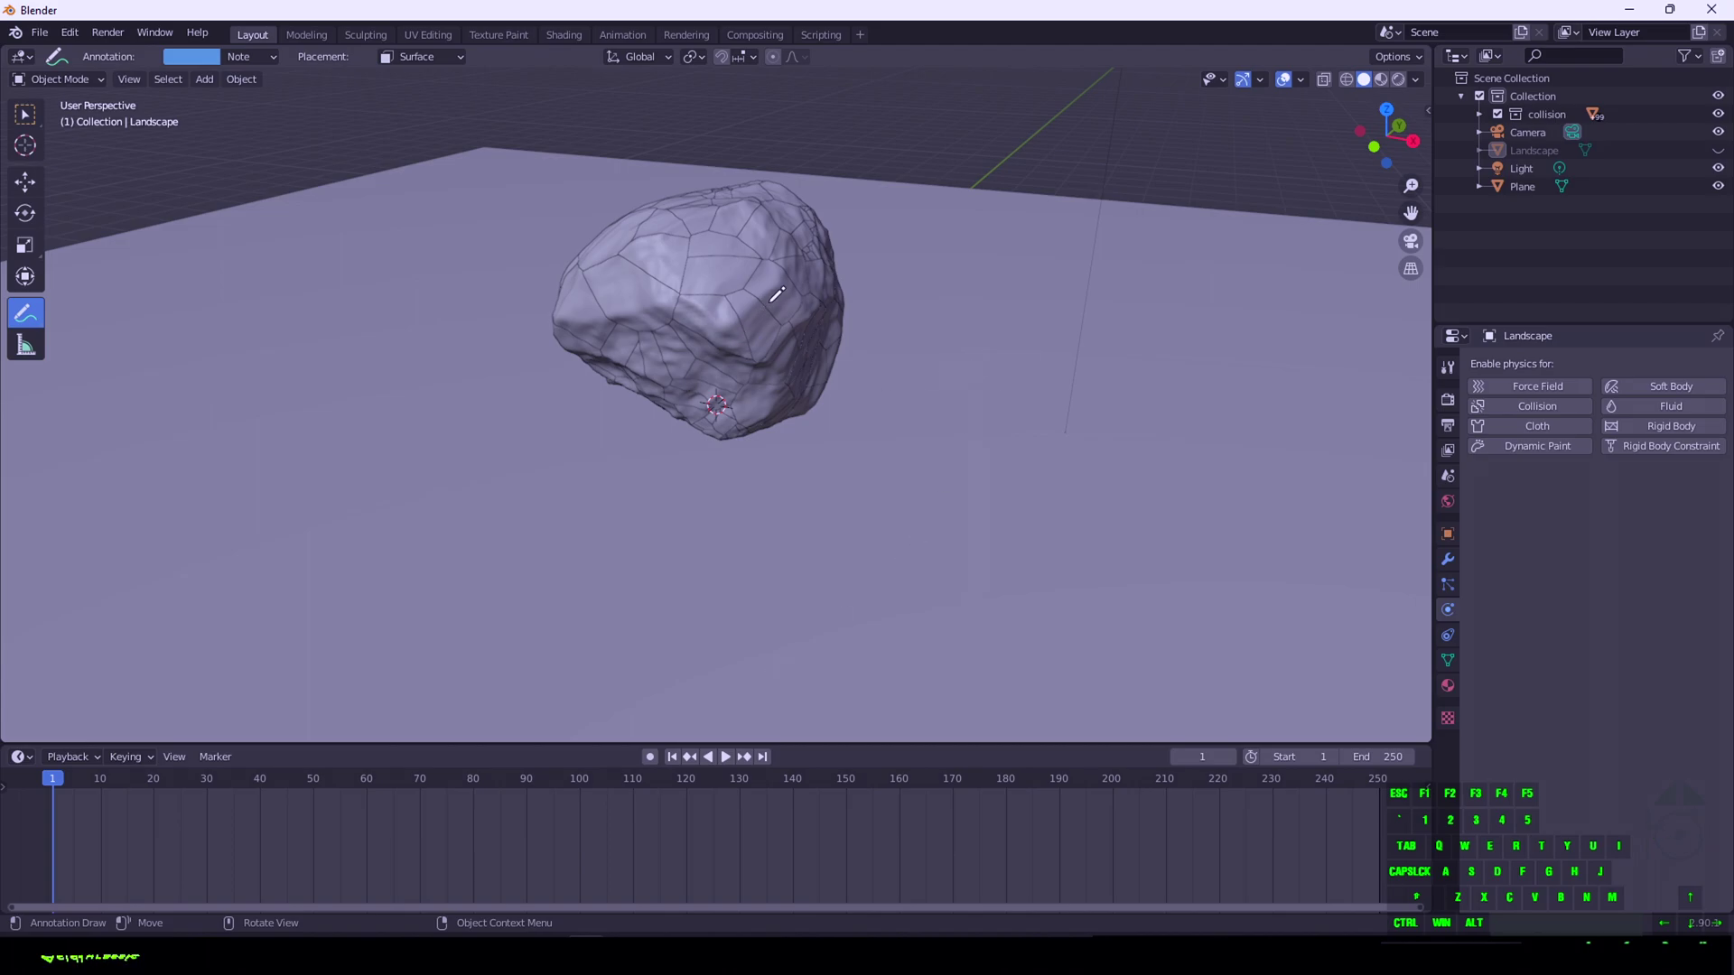
Make Landscape_cell.110 an active rigid body with friction 0.650 and hide the Plane
left_click(24, 113)
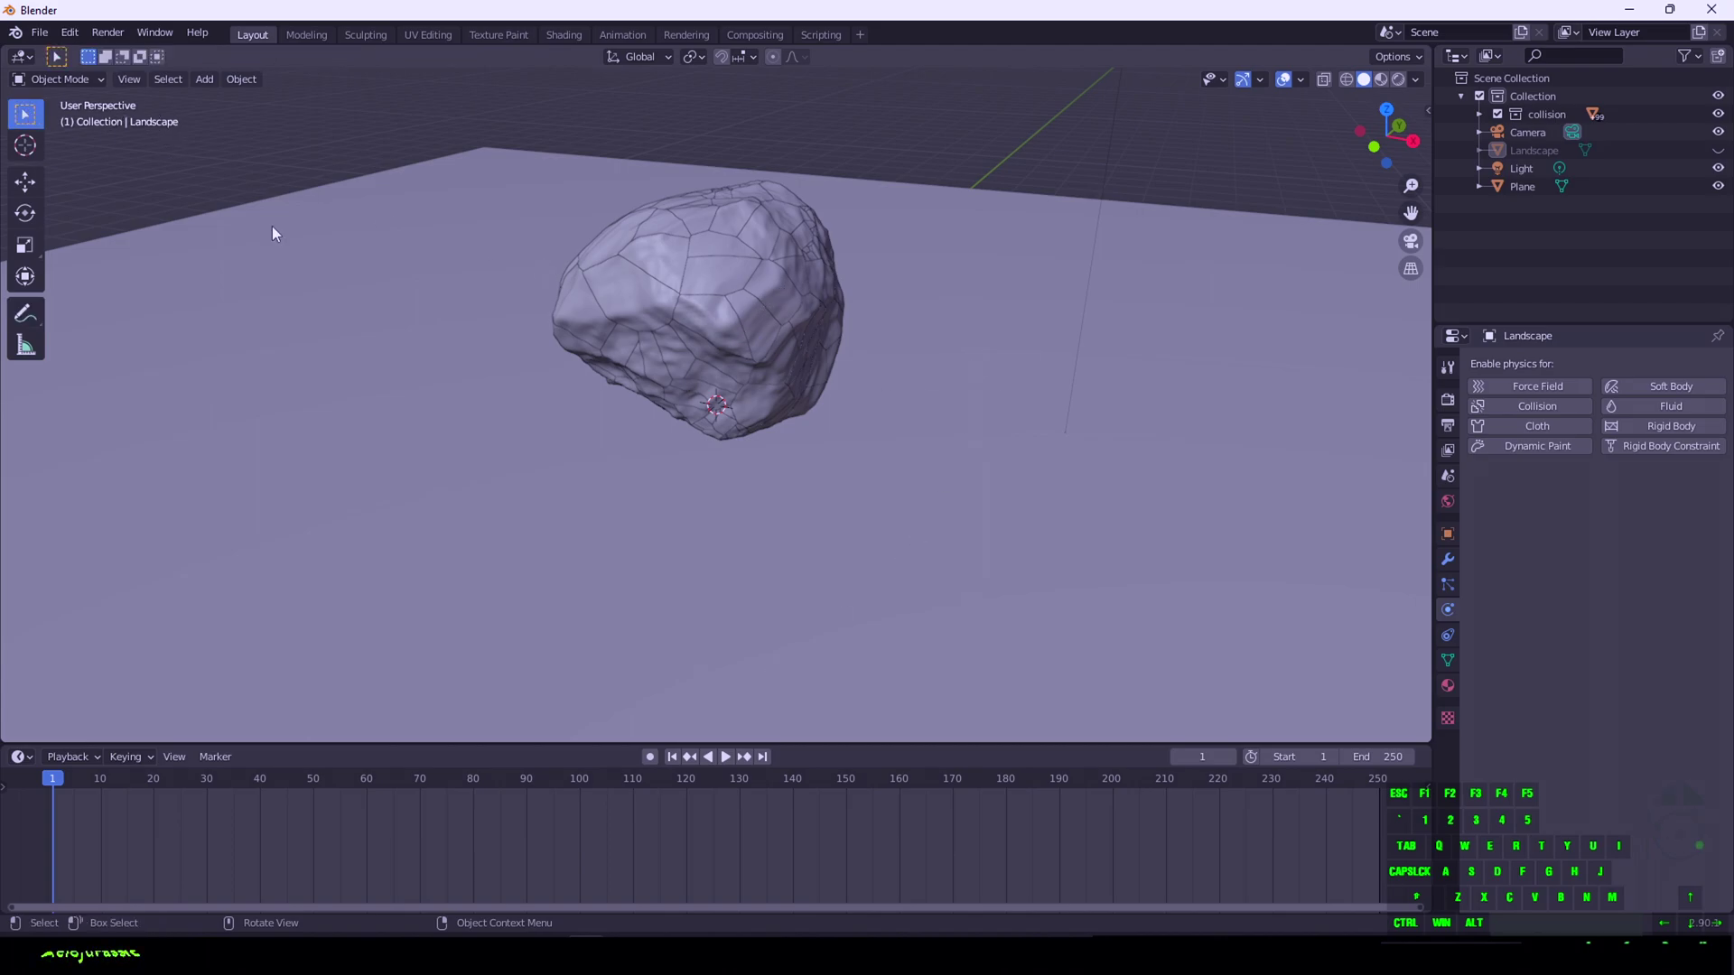
left_click(775, 296)
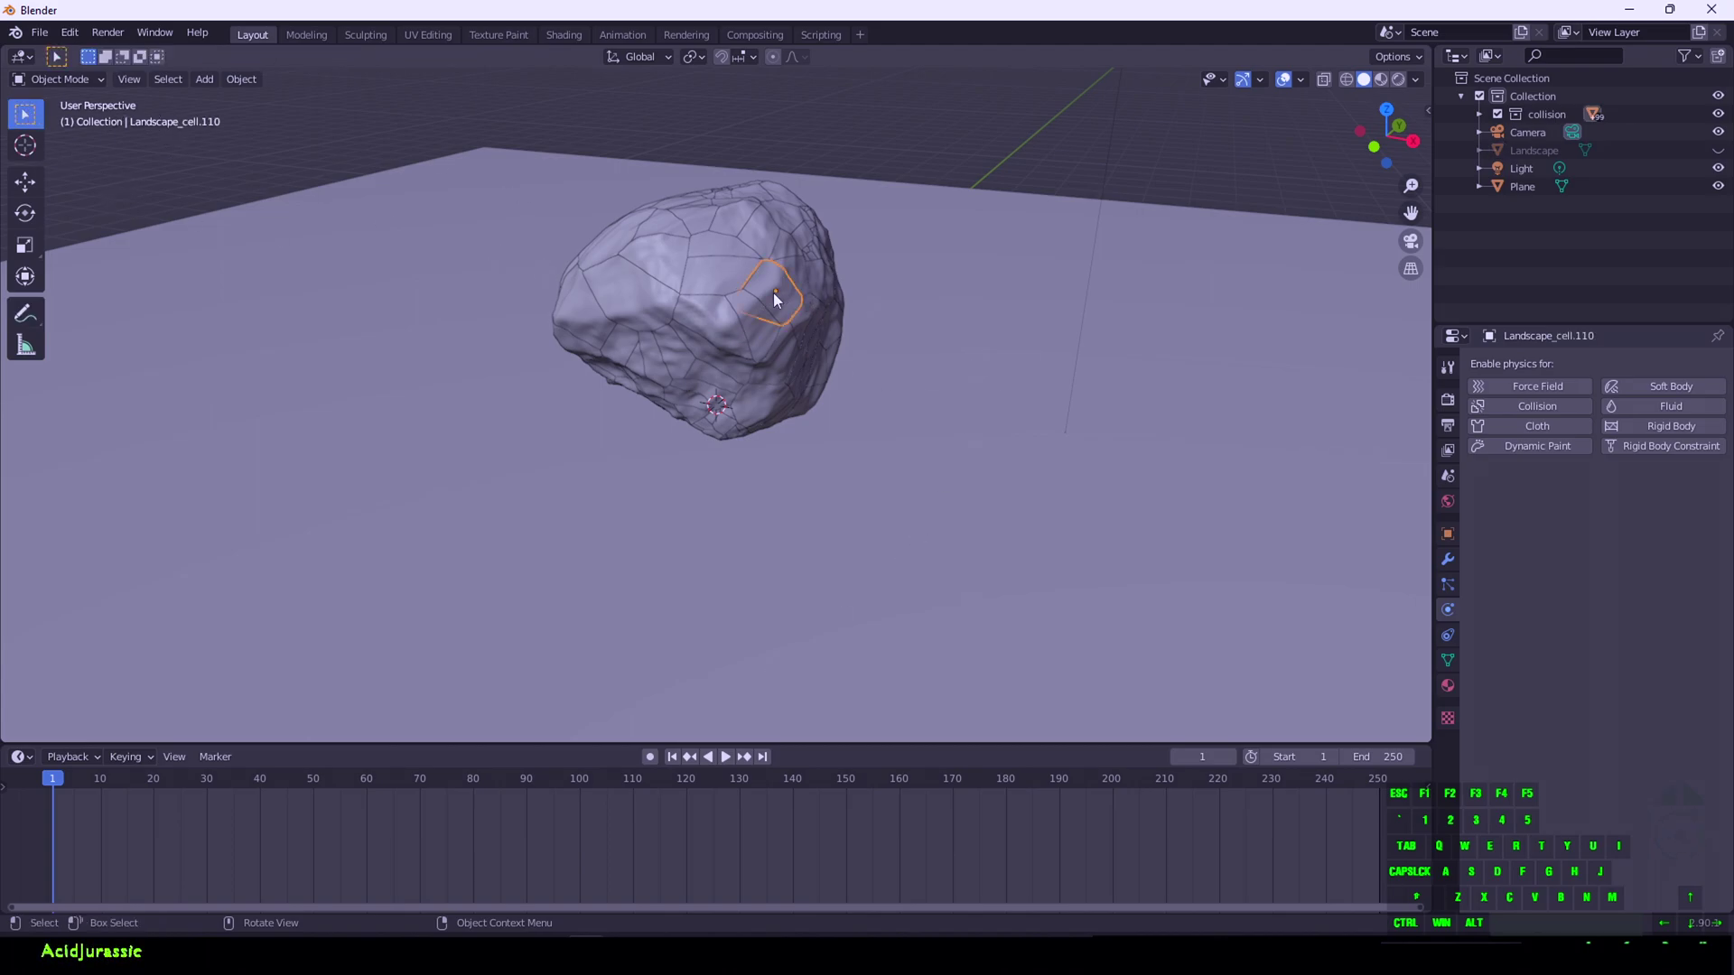
left_click(1671, 427)
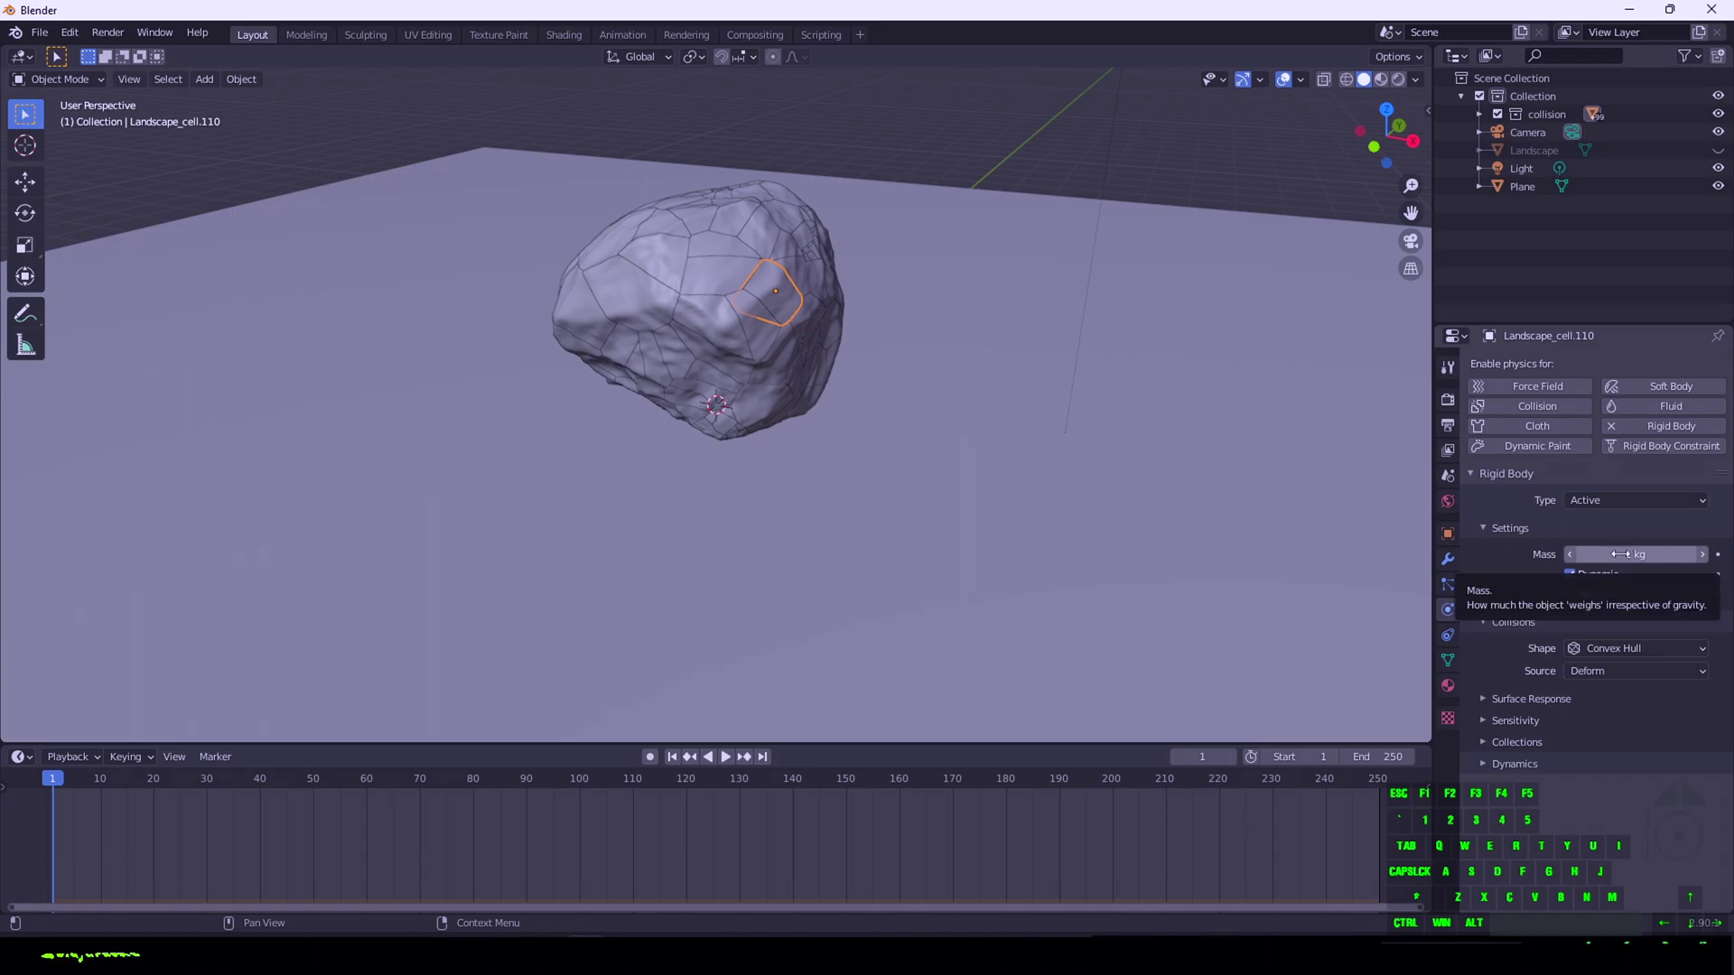
left_click(1569, 700)
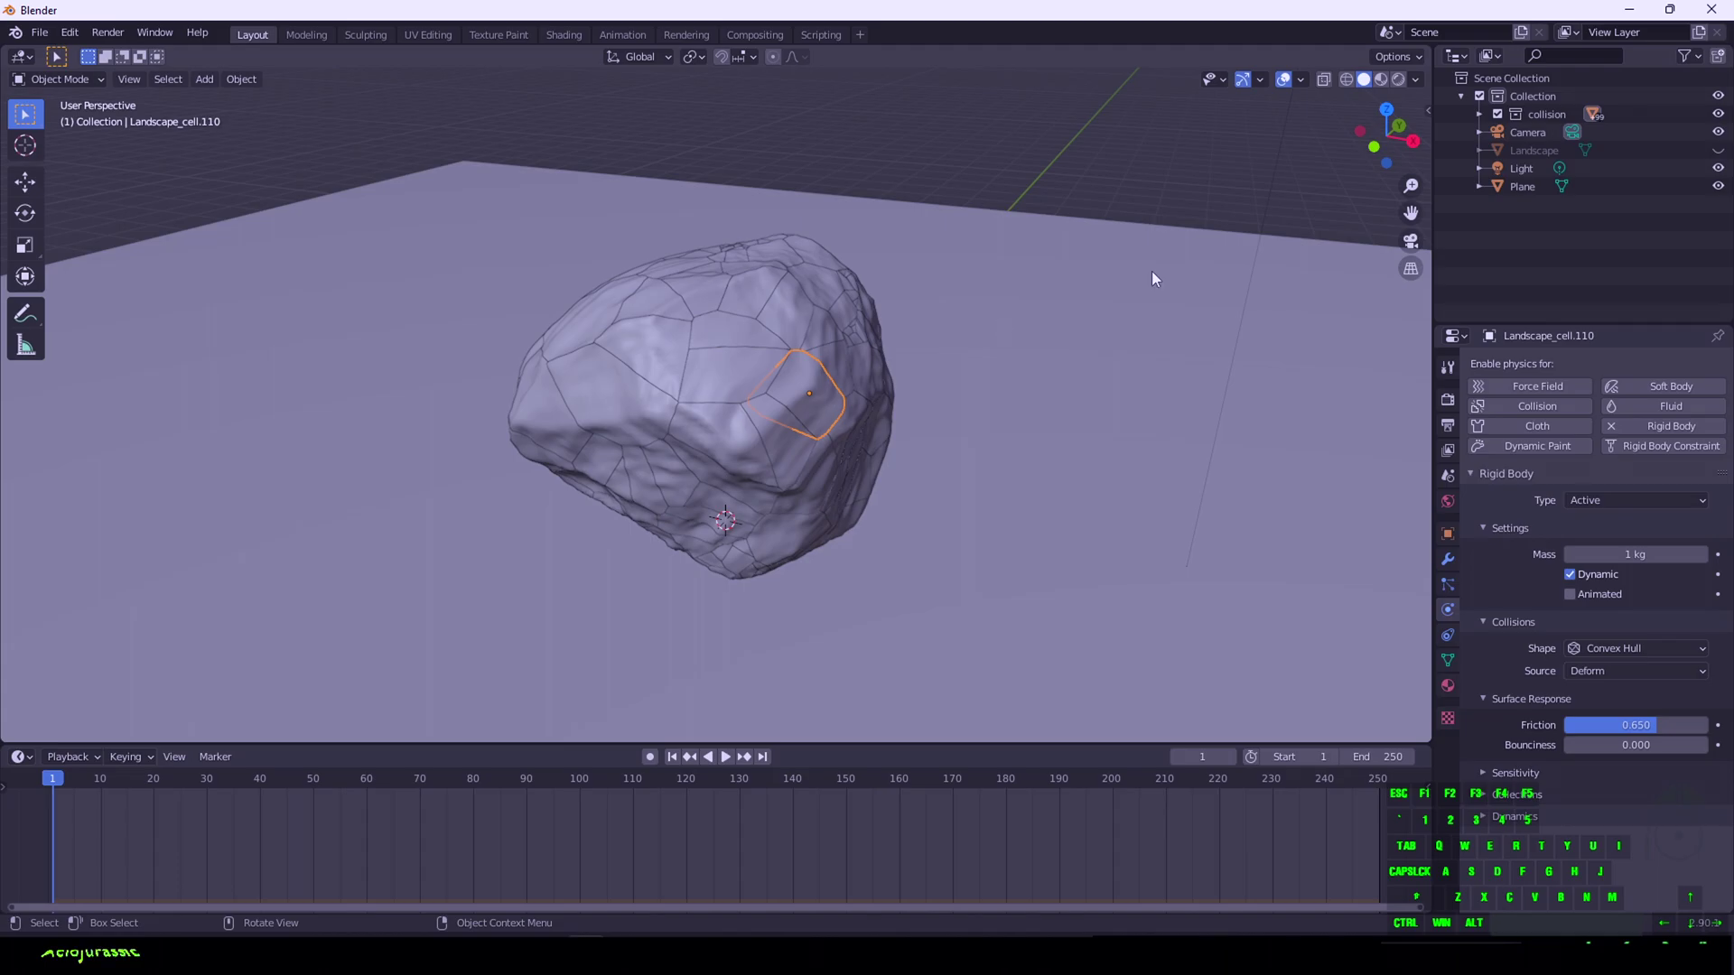
left_click(1718, 187)
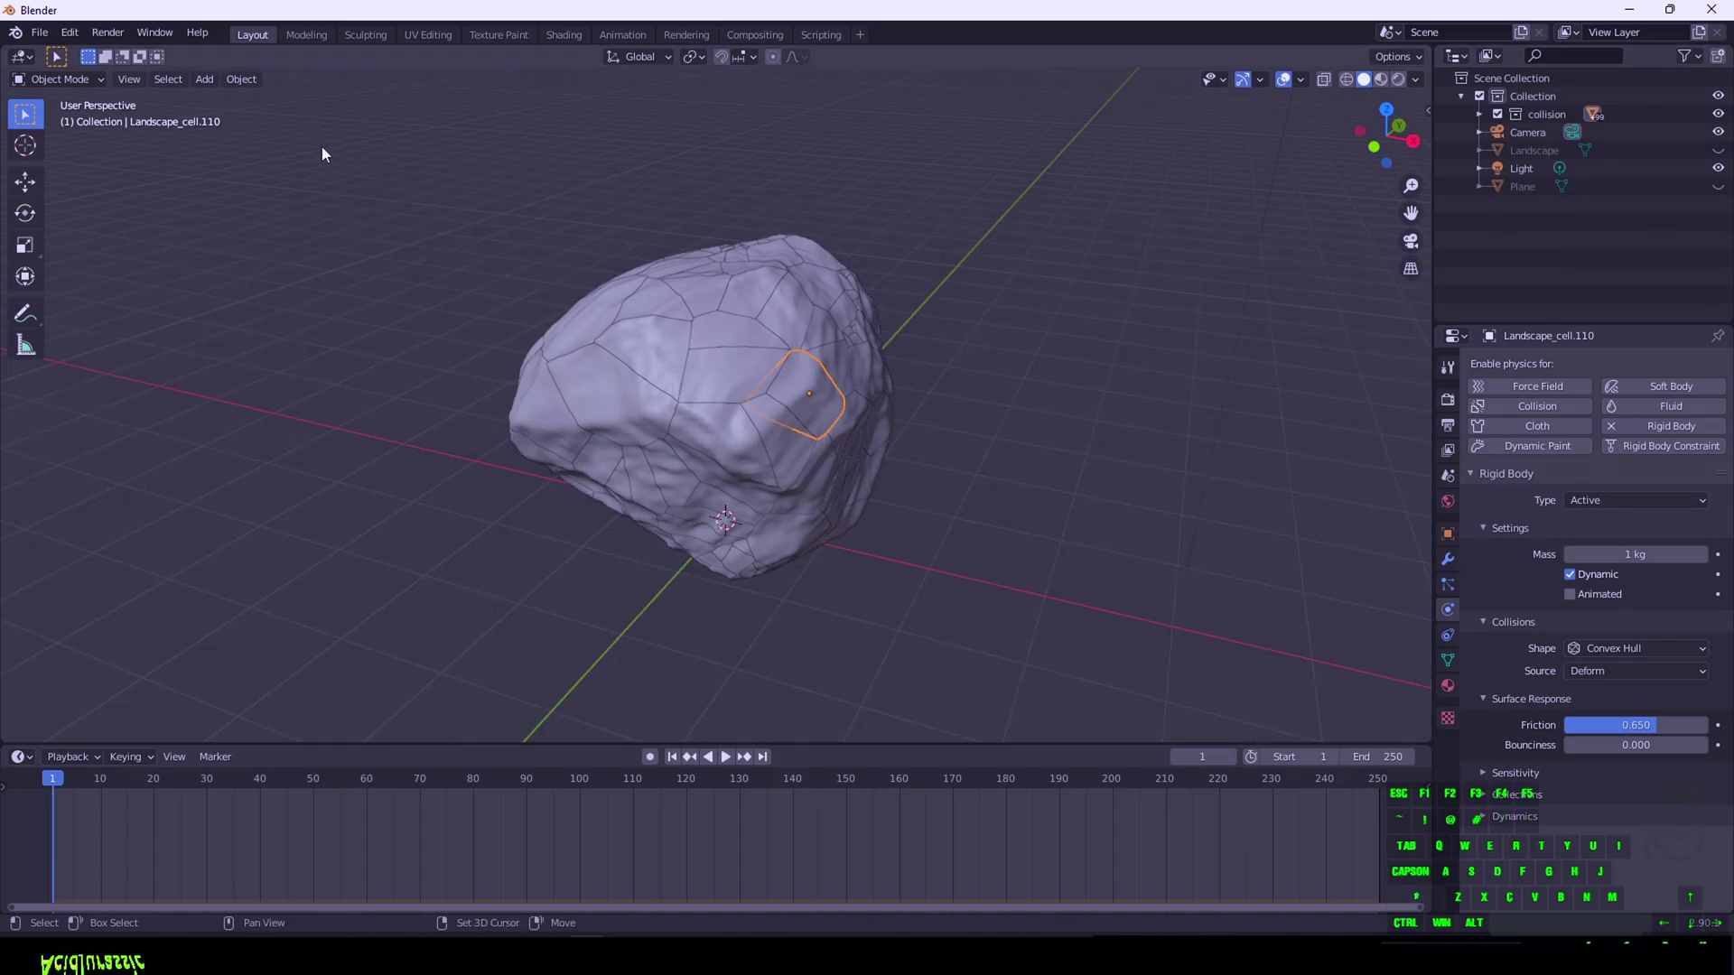
Select all fragments and copy the active cell's rigid body settings to them
left_click_drag(298, 101, 1049, 627)
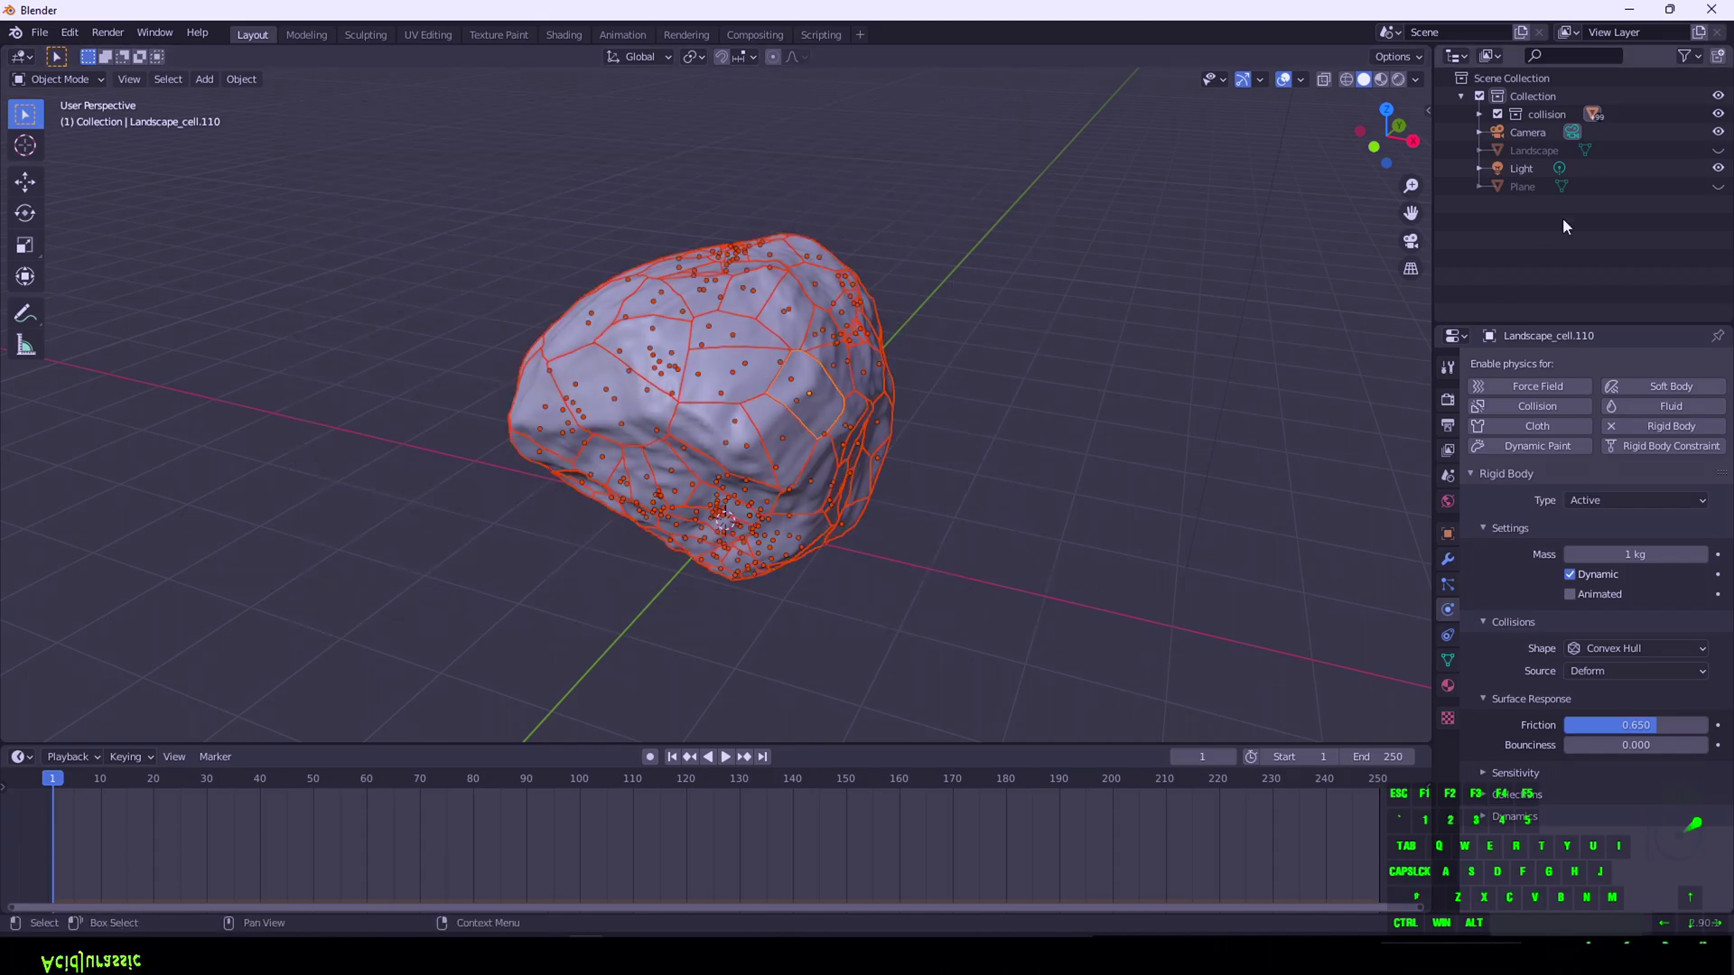
left_click(1479, 114)
left_click(1479, 113)
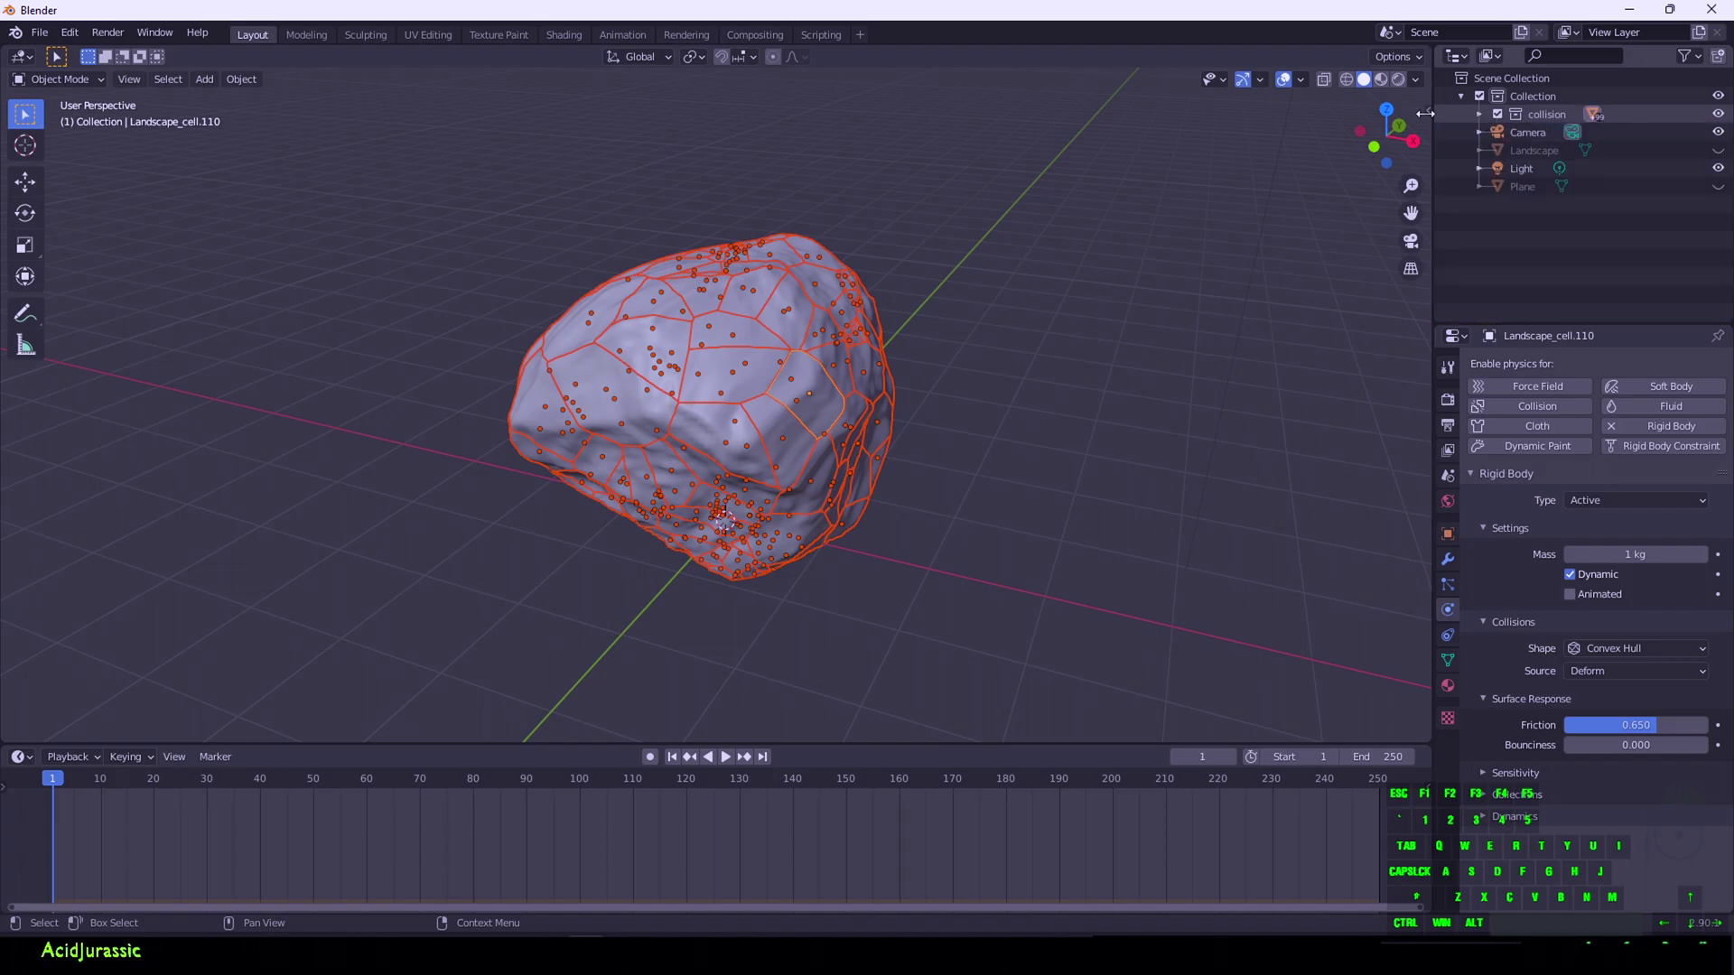
left_click(235, 79)
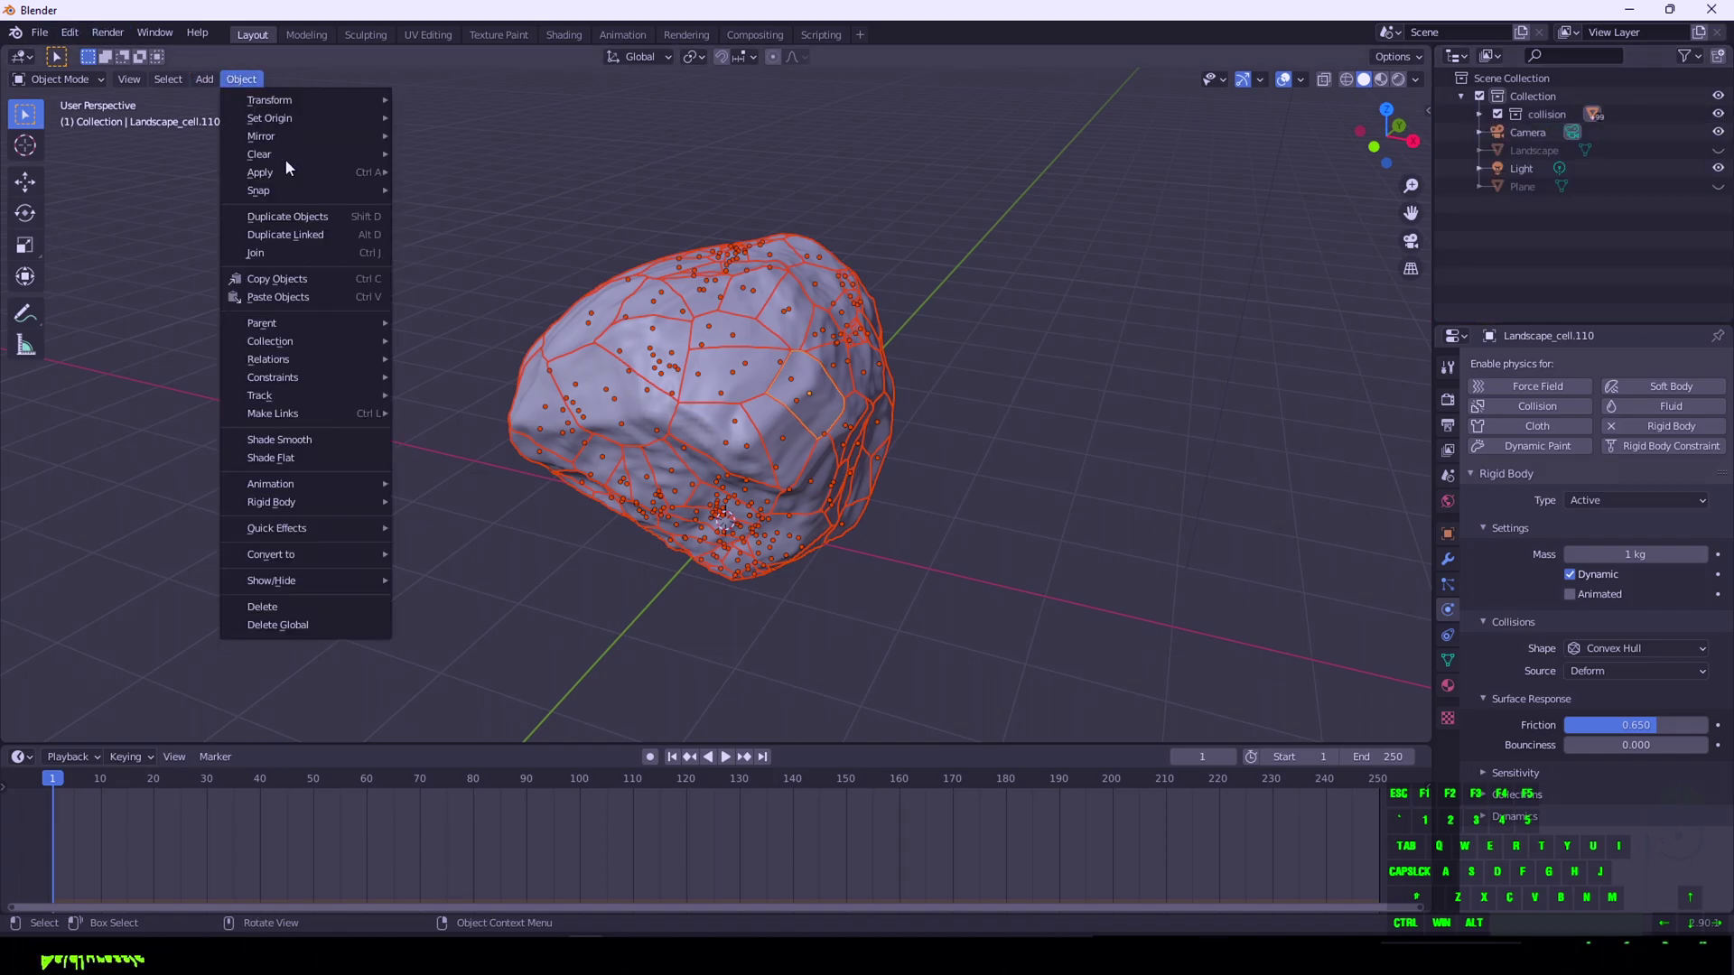
mouse_move(297, 502)
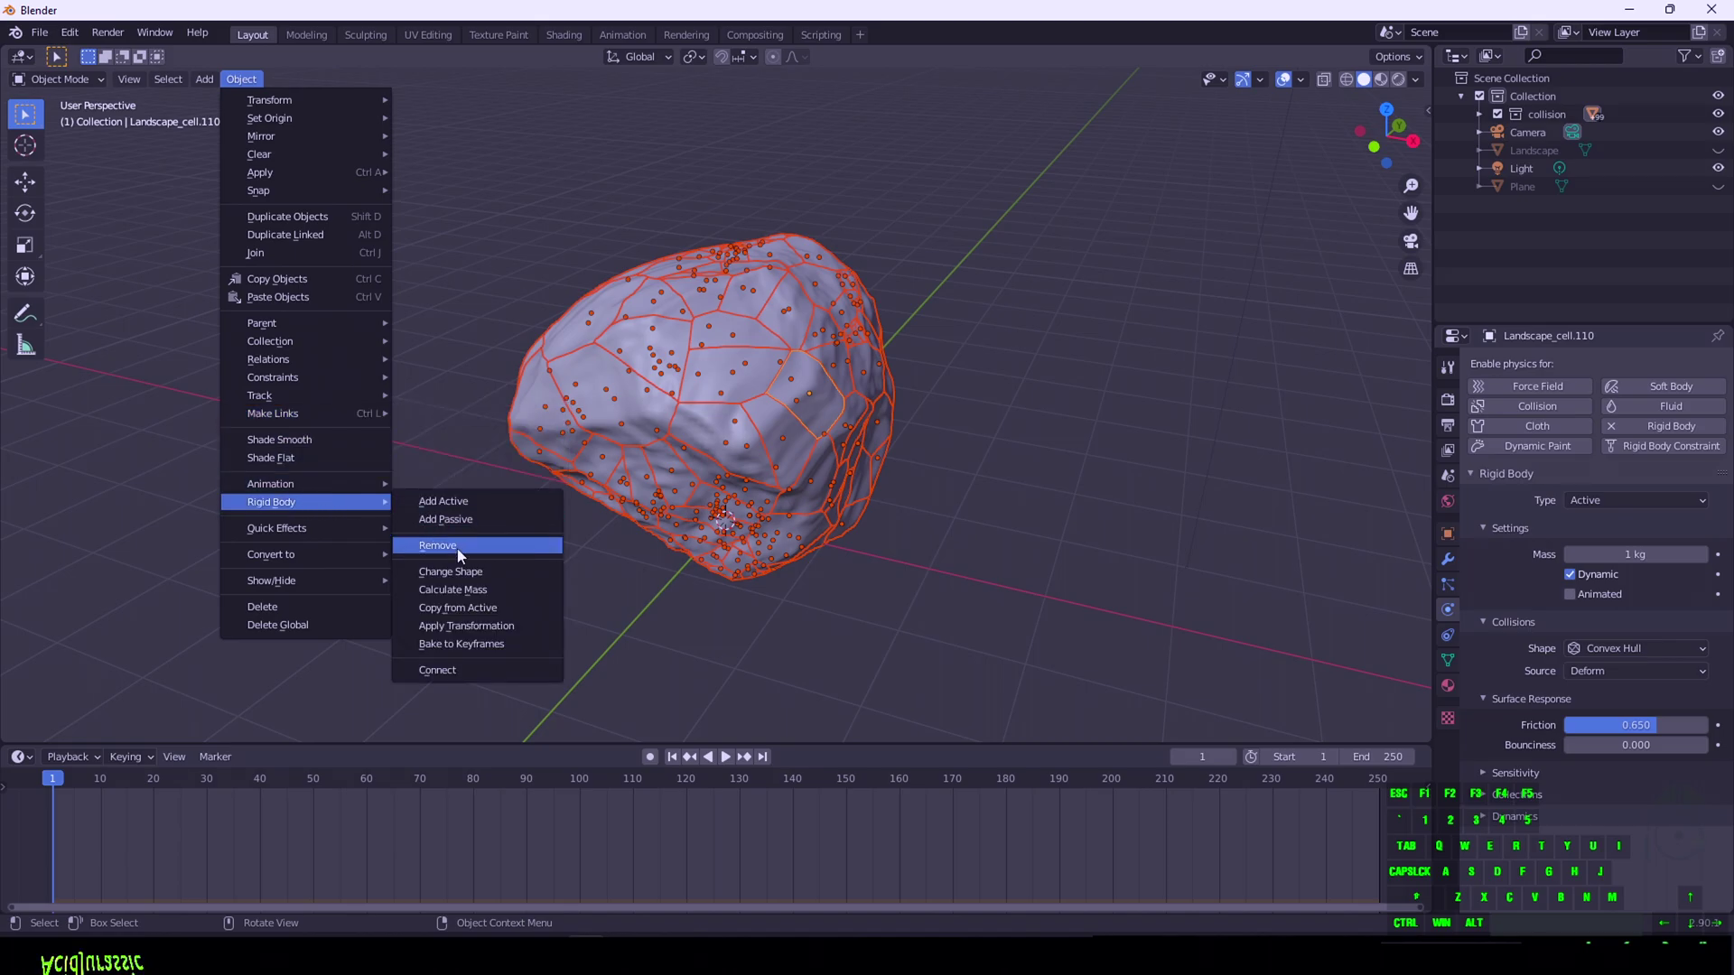
left_click(472, 611)
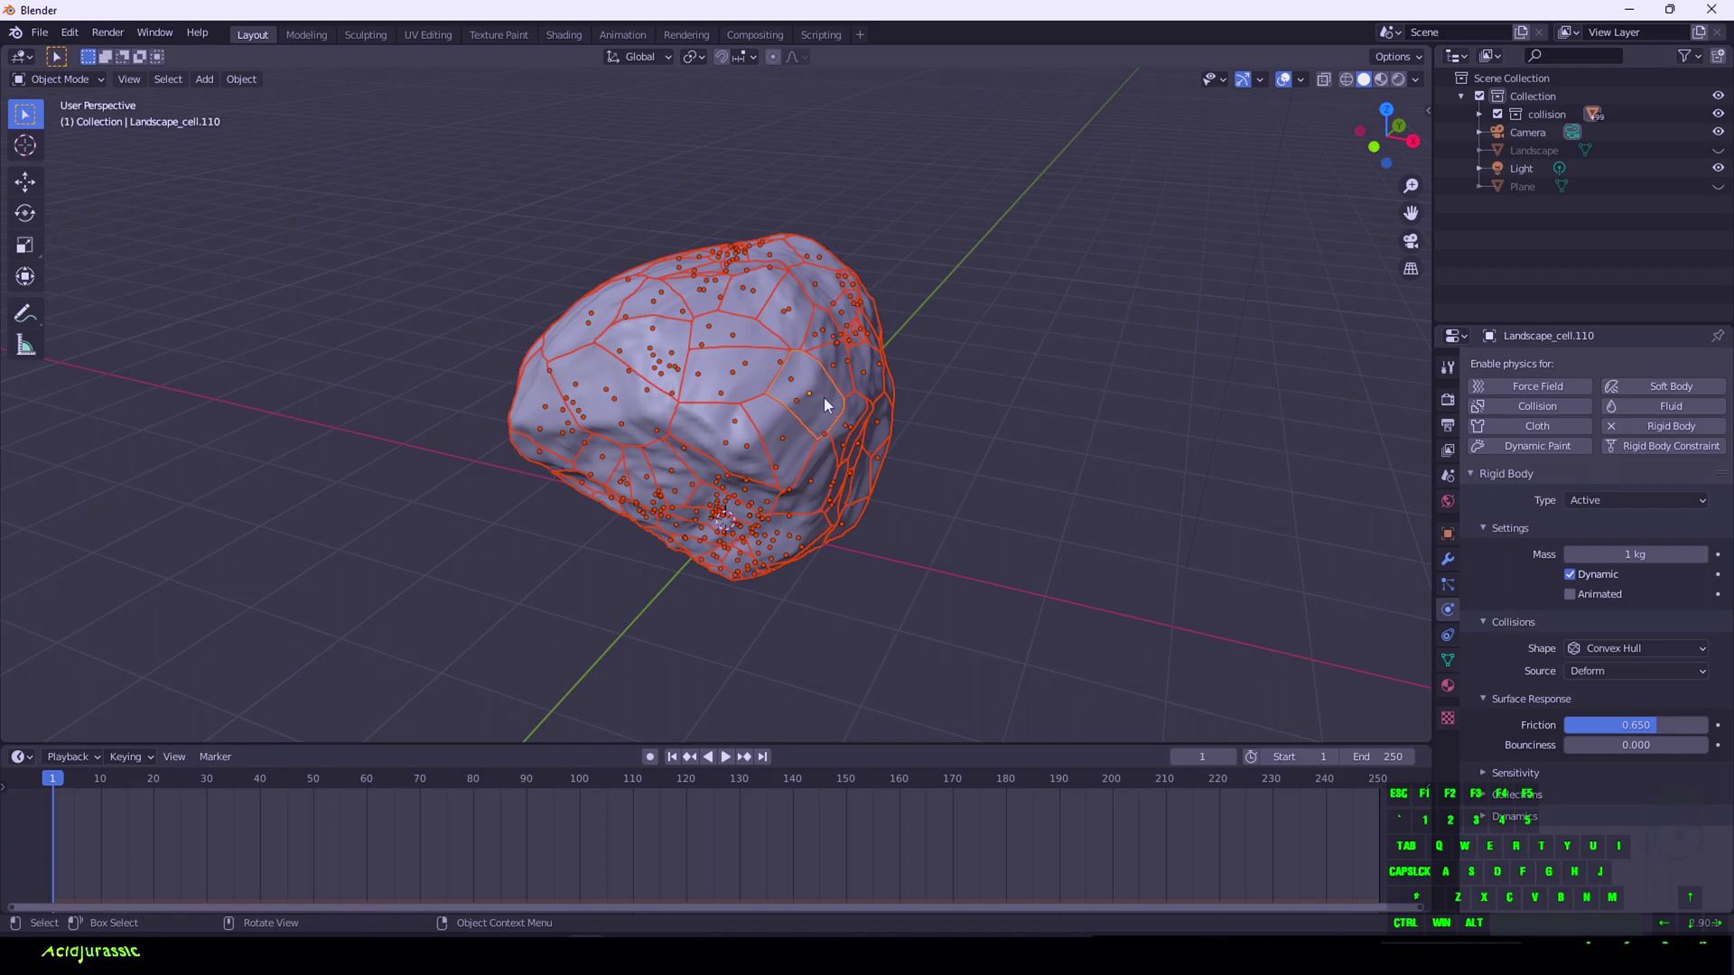
left_click(241, 79)
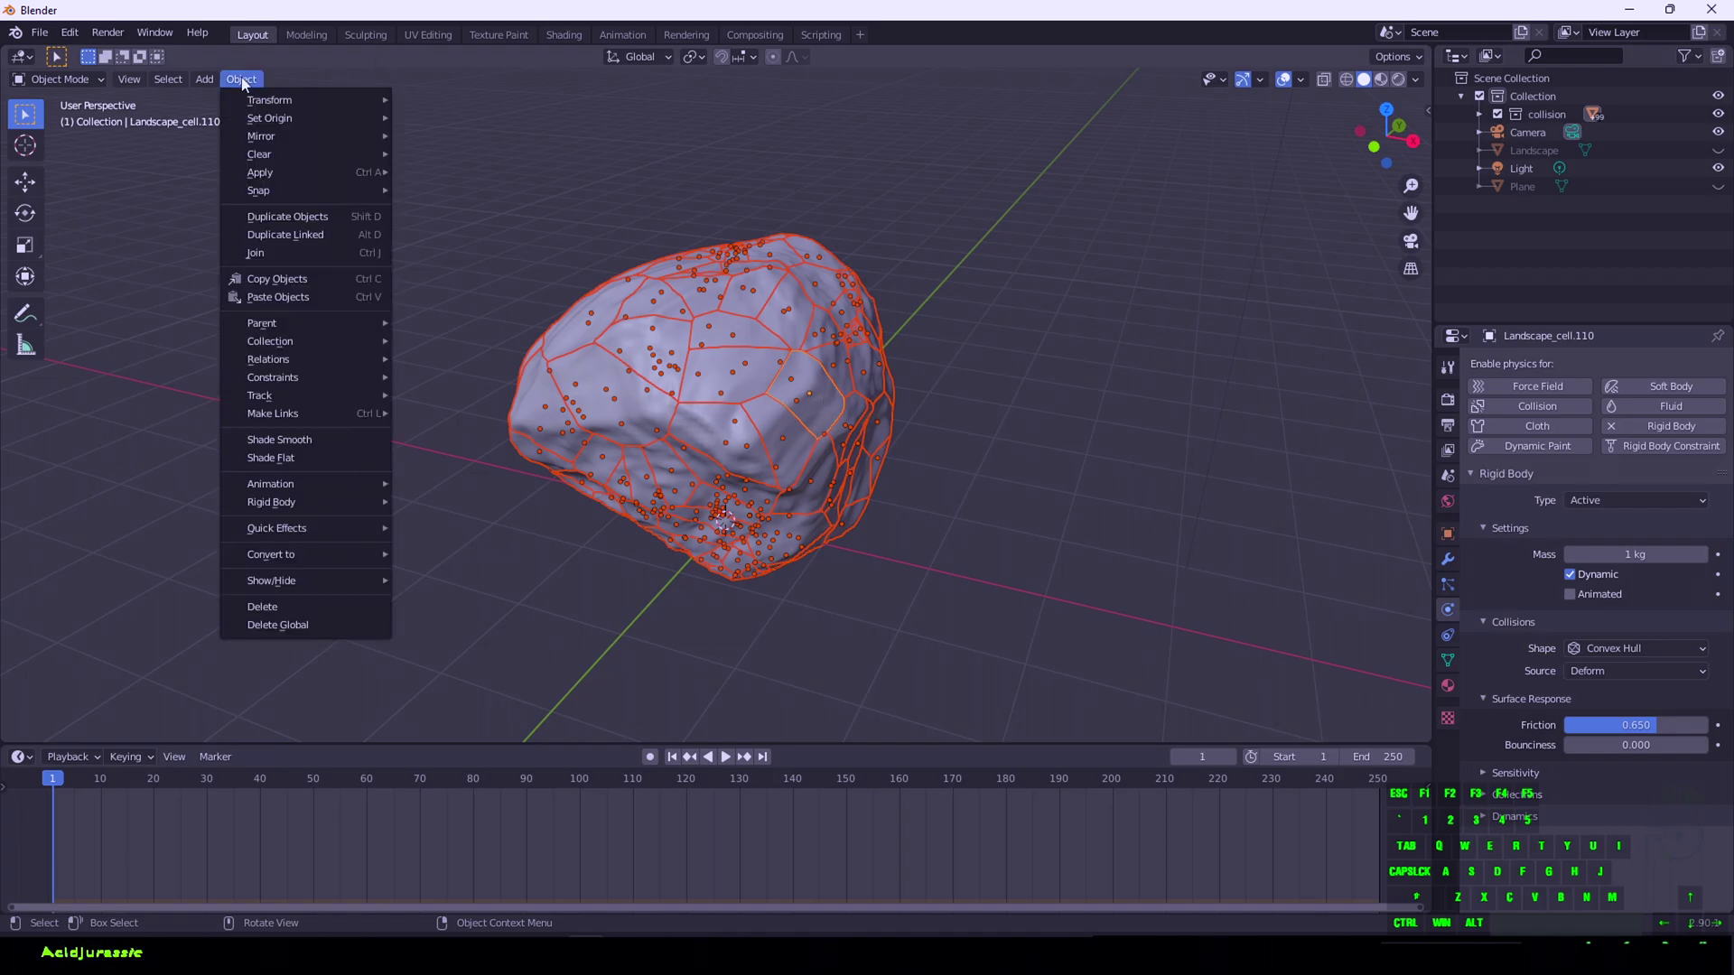
mouse_move(310, 528)
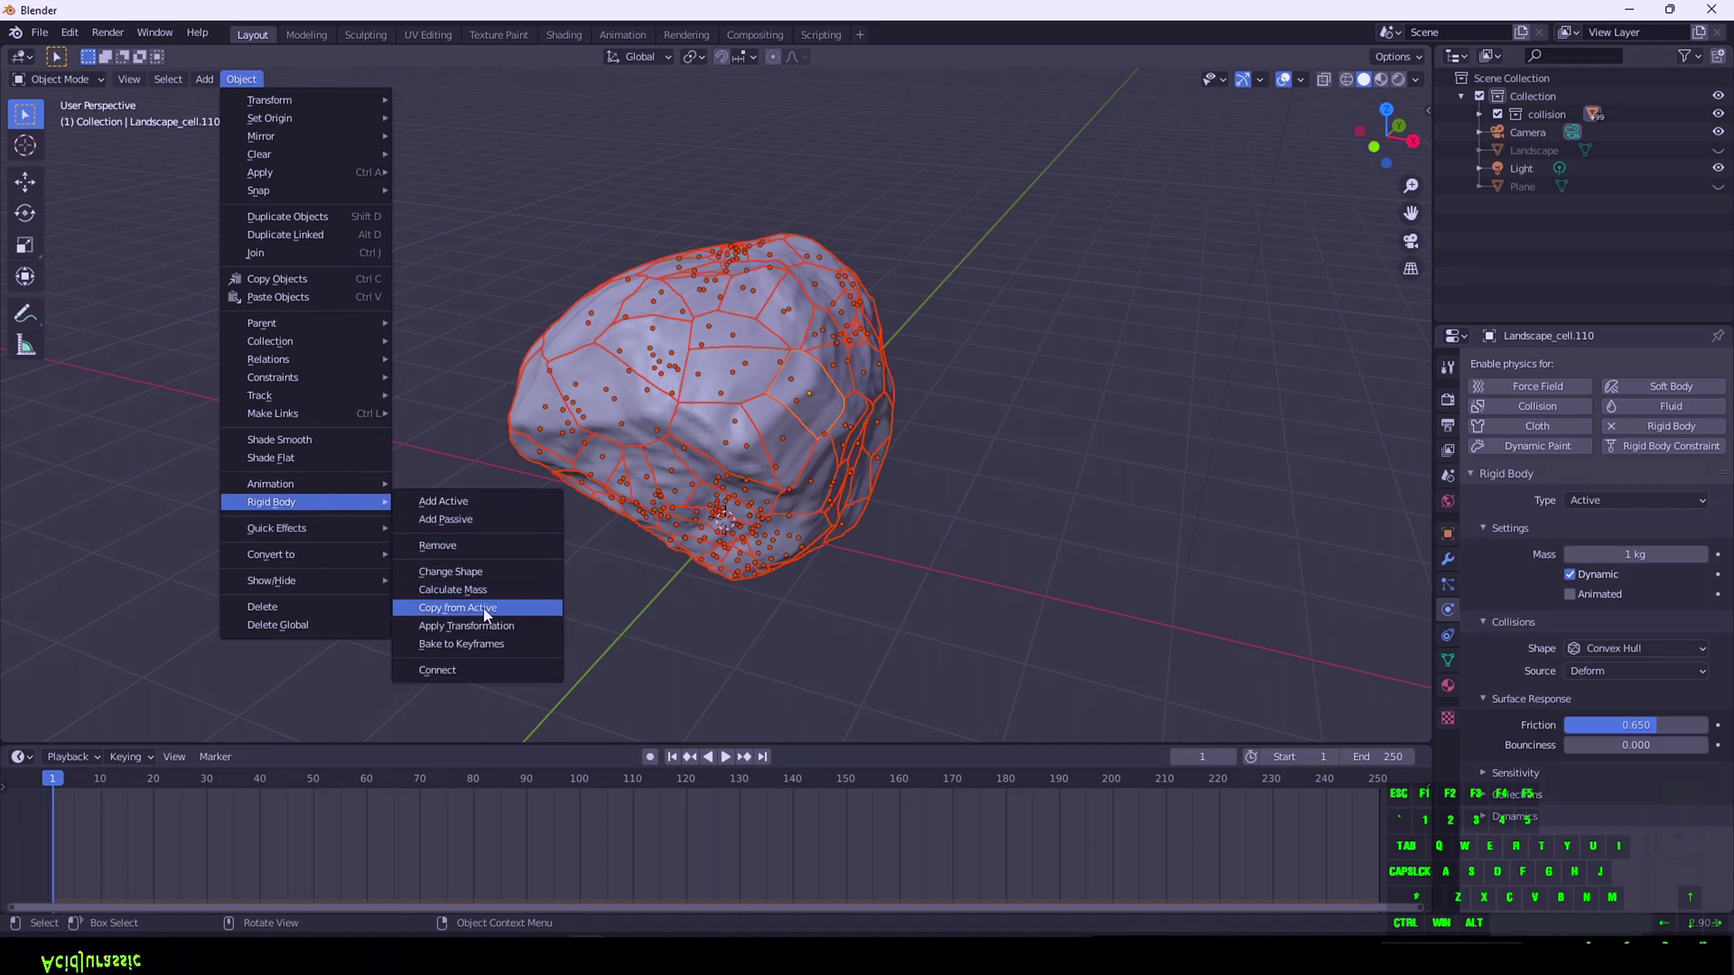
left_click(485, 611)
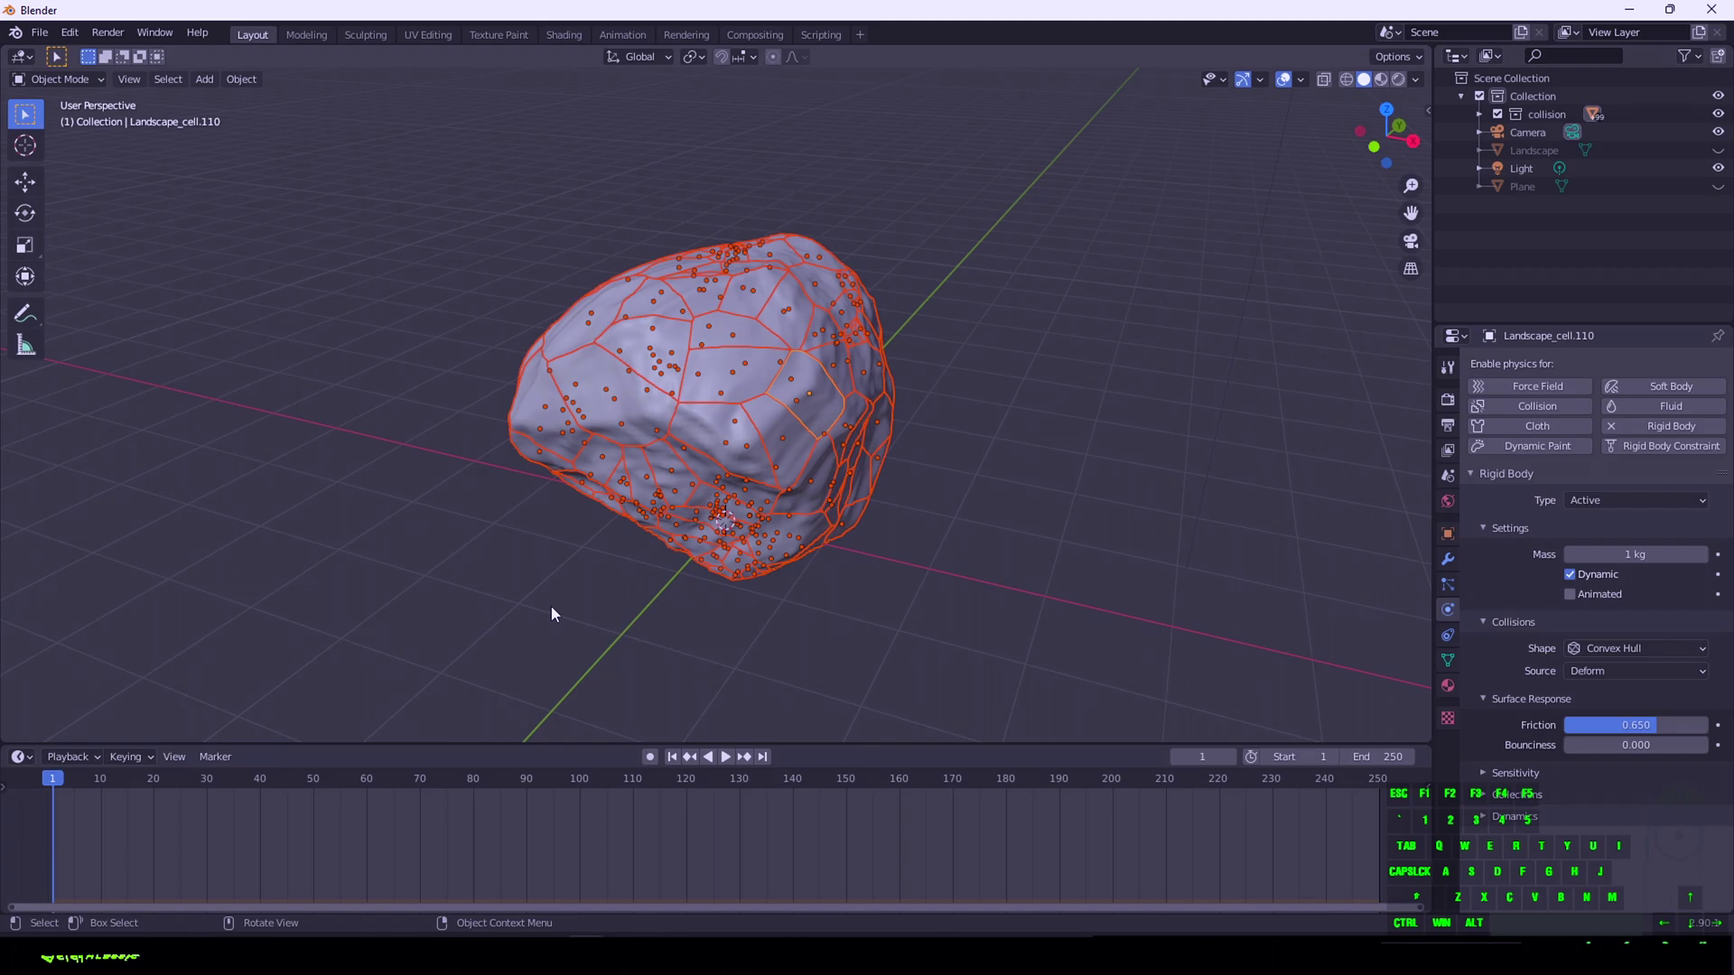
Play the simulation to test the fall, rewind, and unhide the ground plane
key("space")
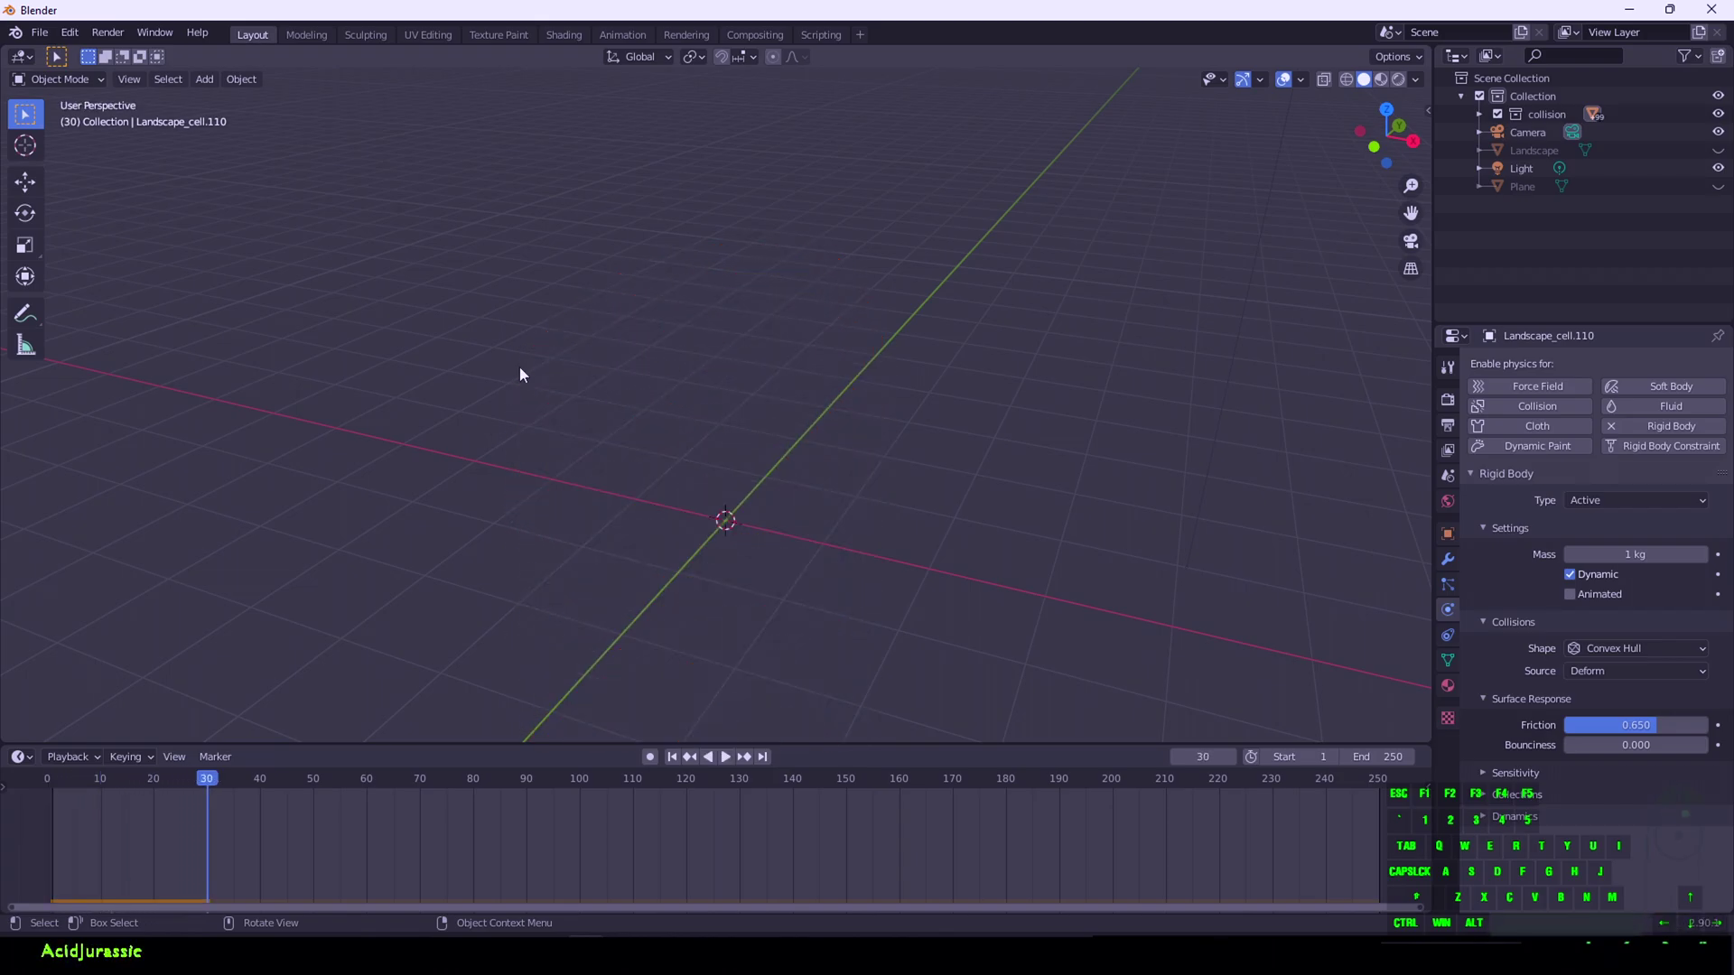
key("shift+Left")
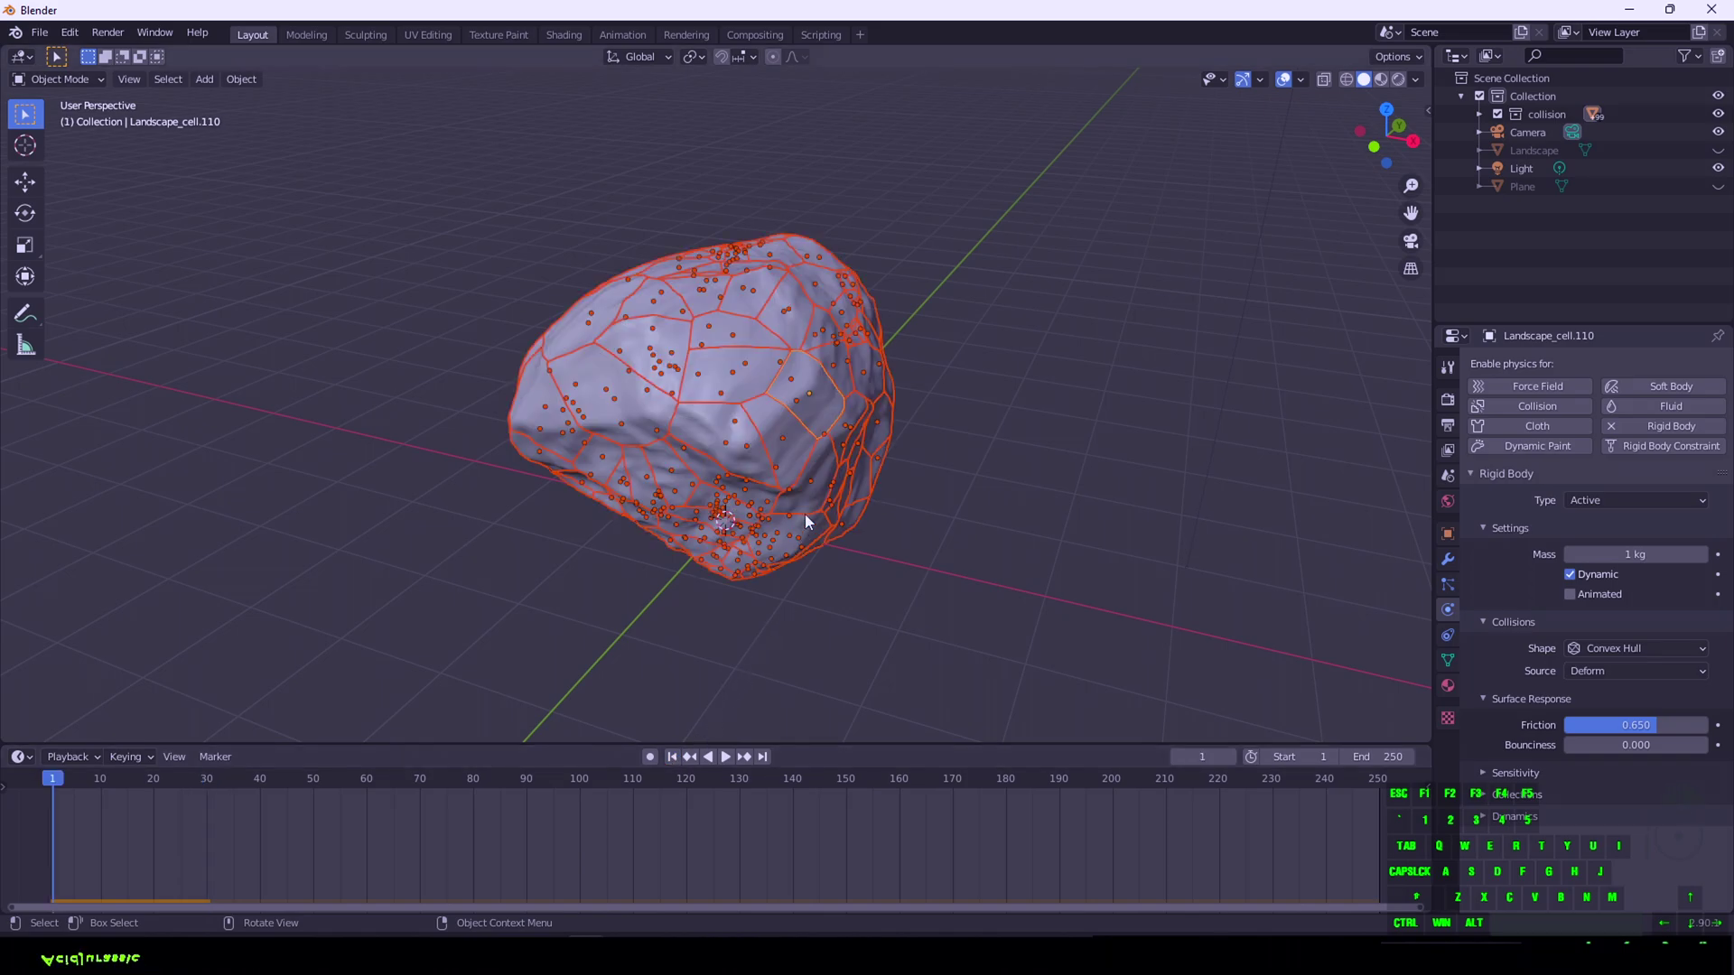
left_click(1717, 186)
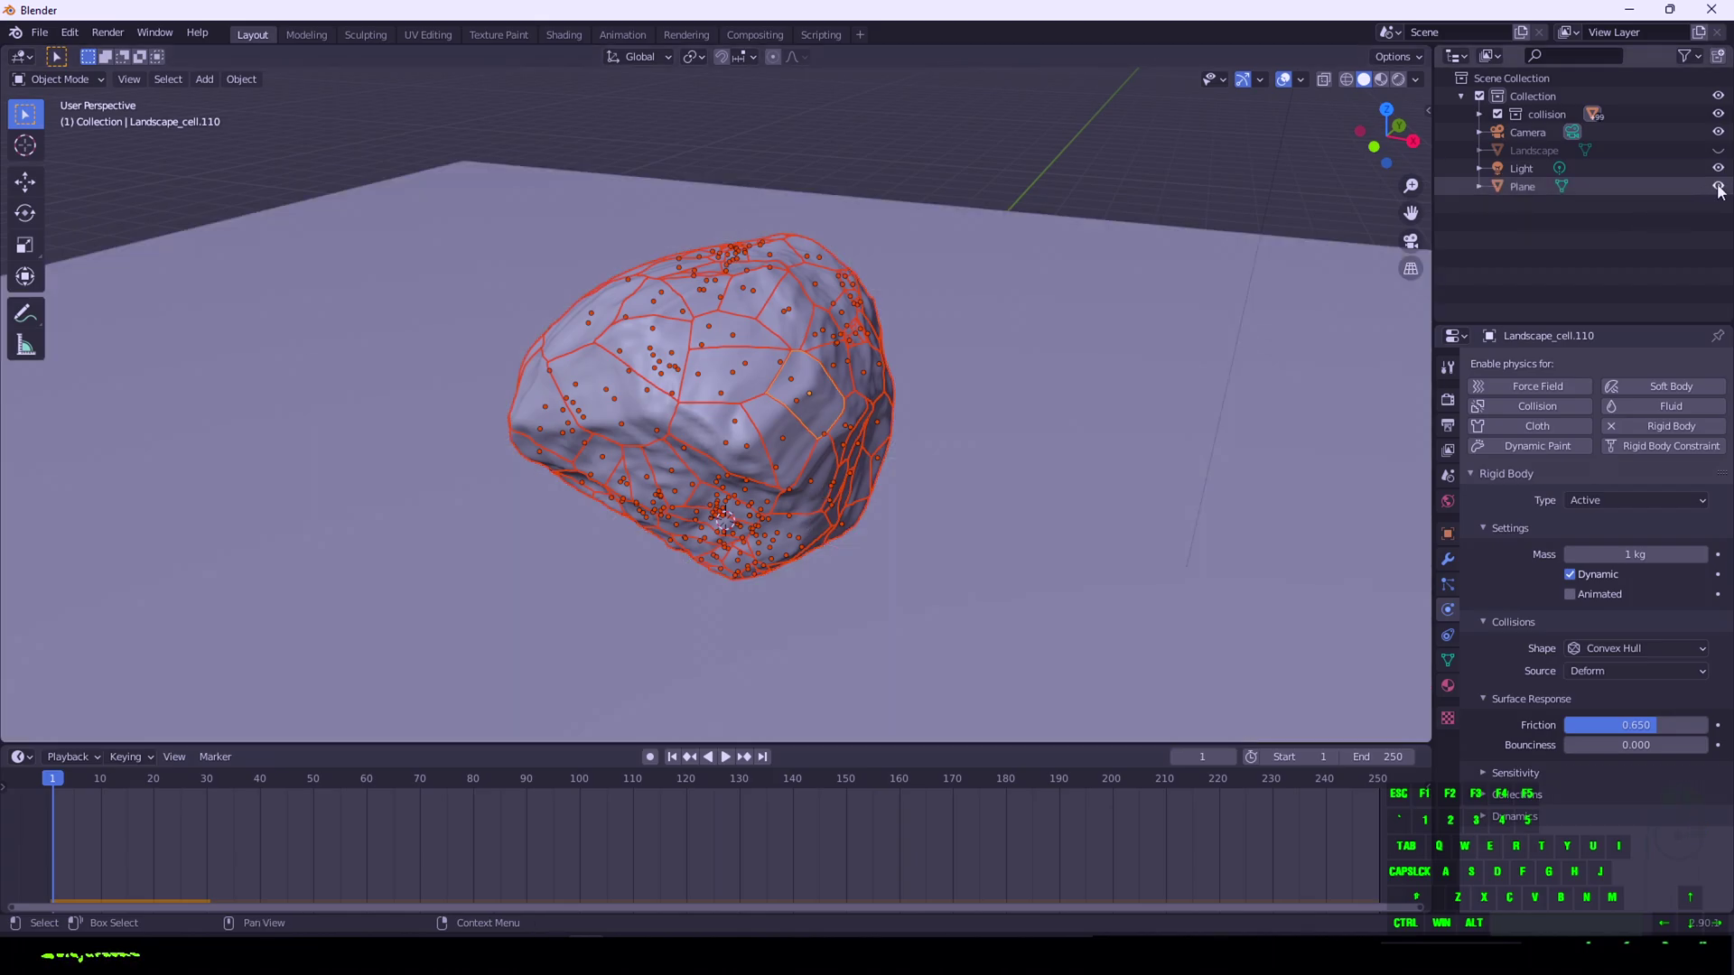
Make the ground plane a Passive rigid body
left_click(1643, 184)
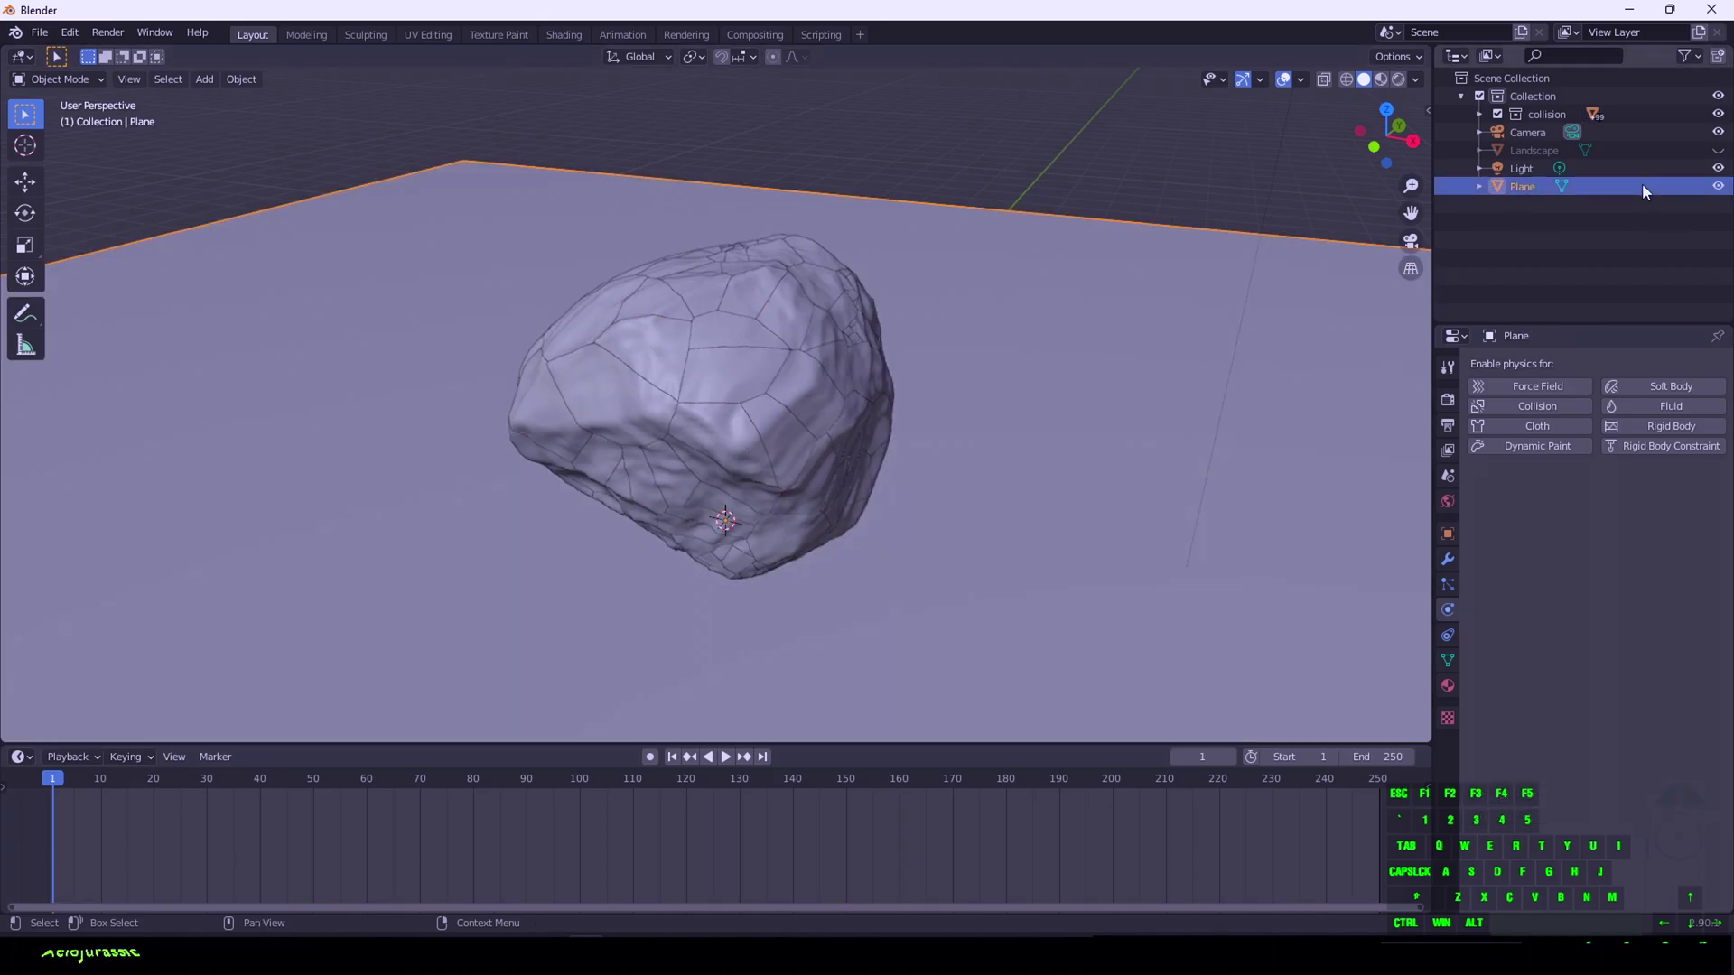
left_click(1671, 427)
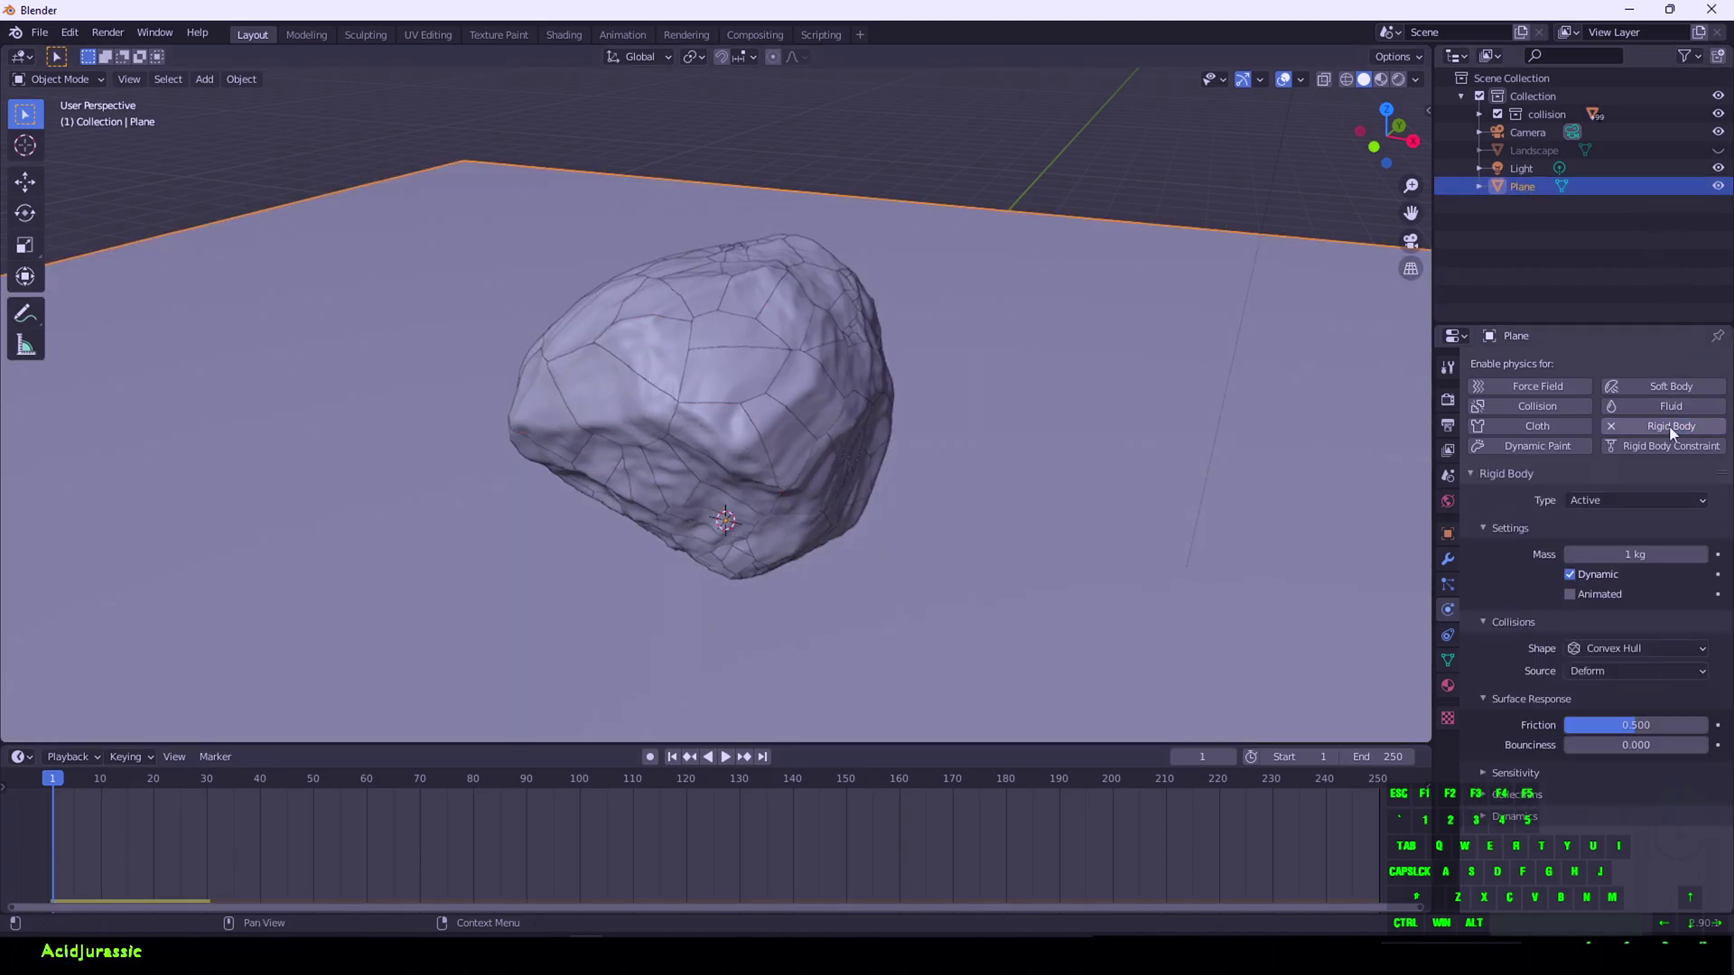
left_click(1617, 501)
left_click(1615, 542)
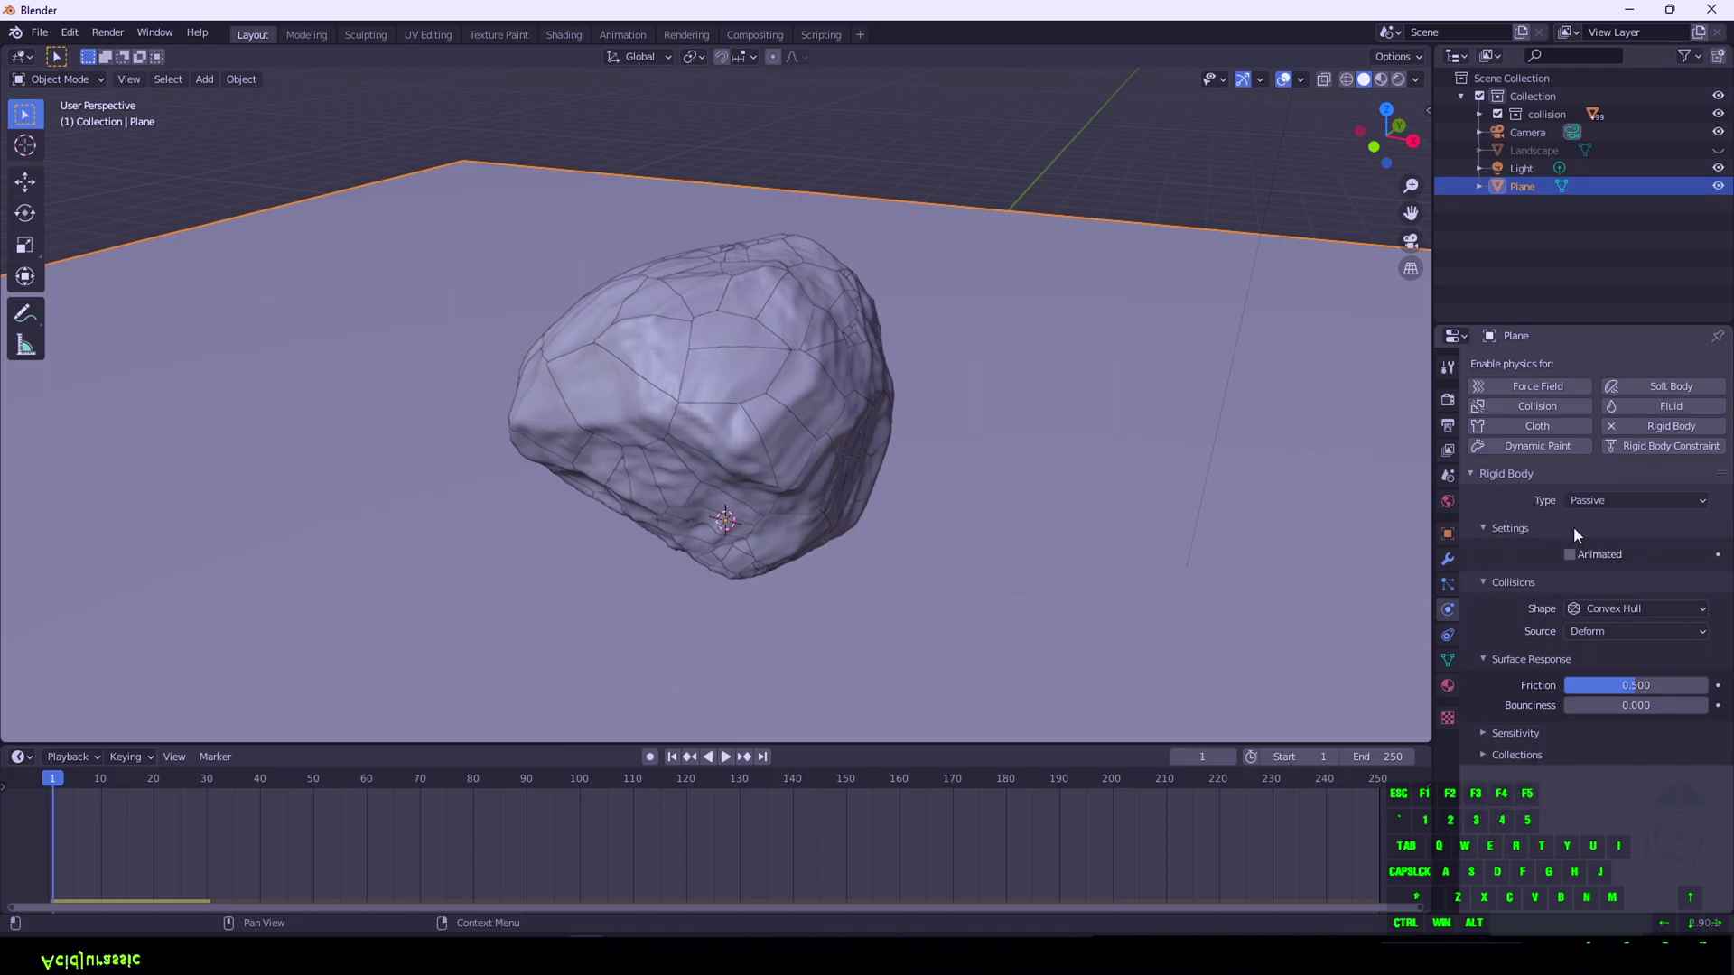
Play the simulation to watch the fragments scatter, then hide the plane and select all cells
key("space")
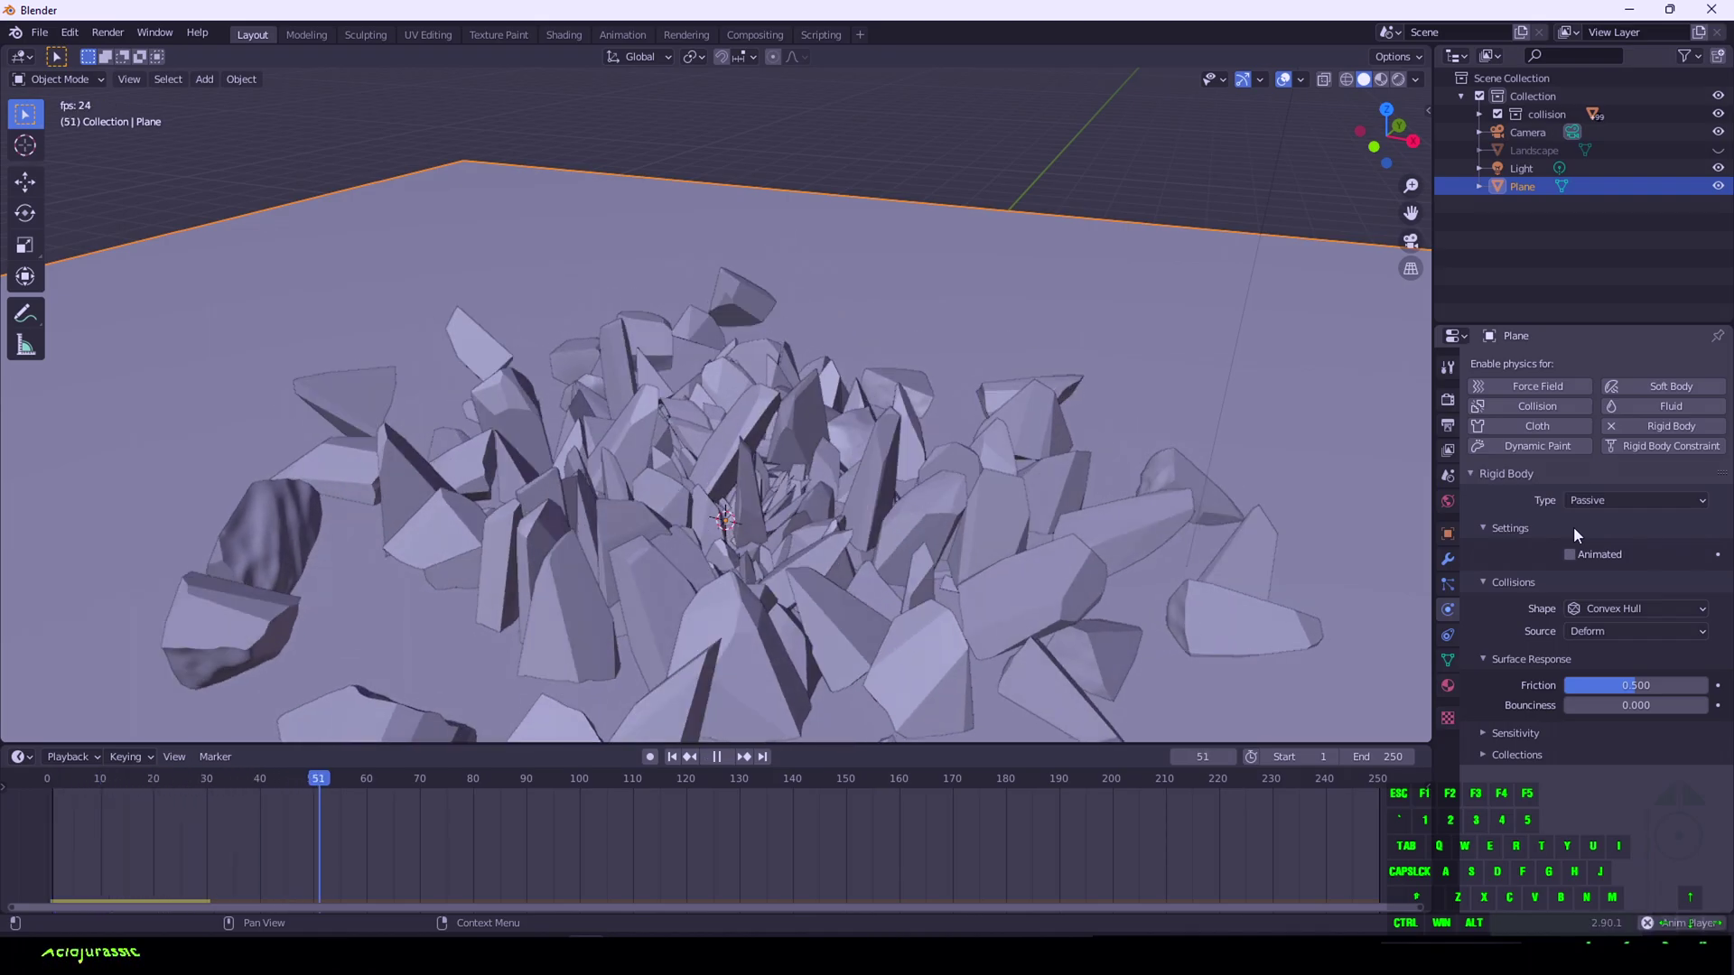
key("space")
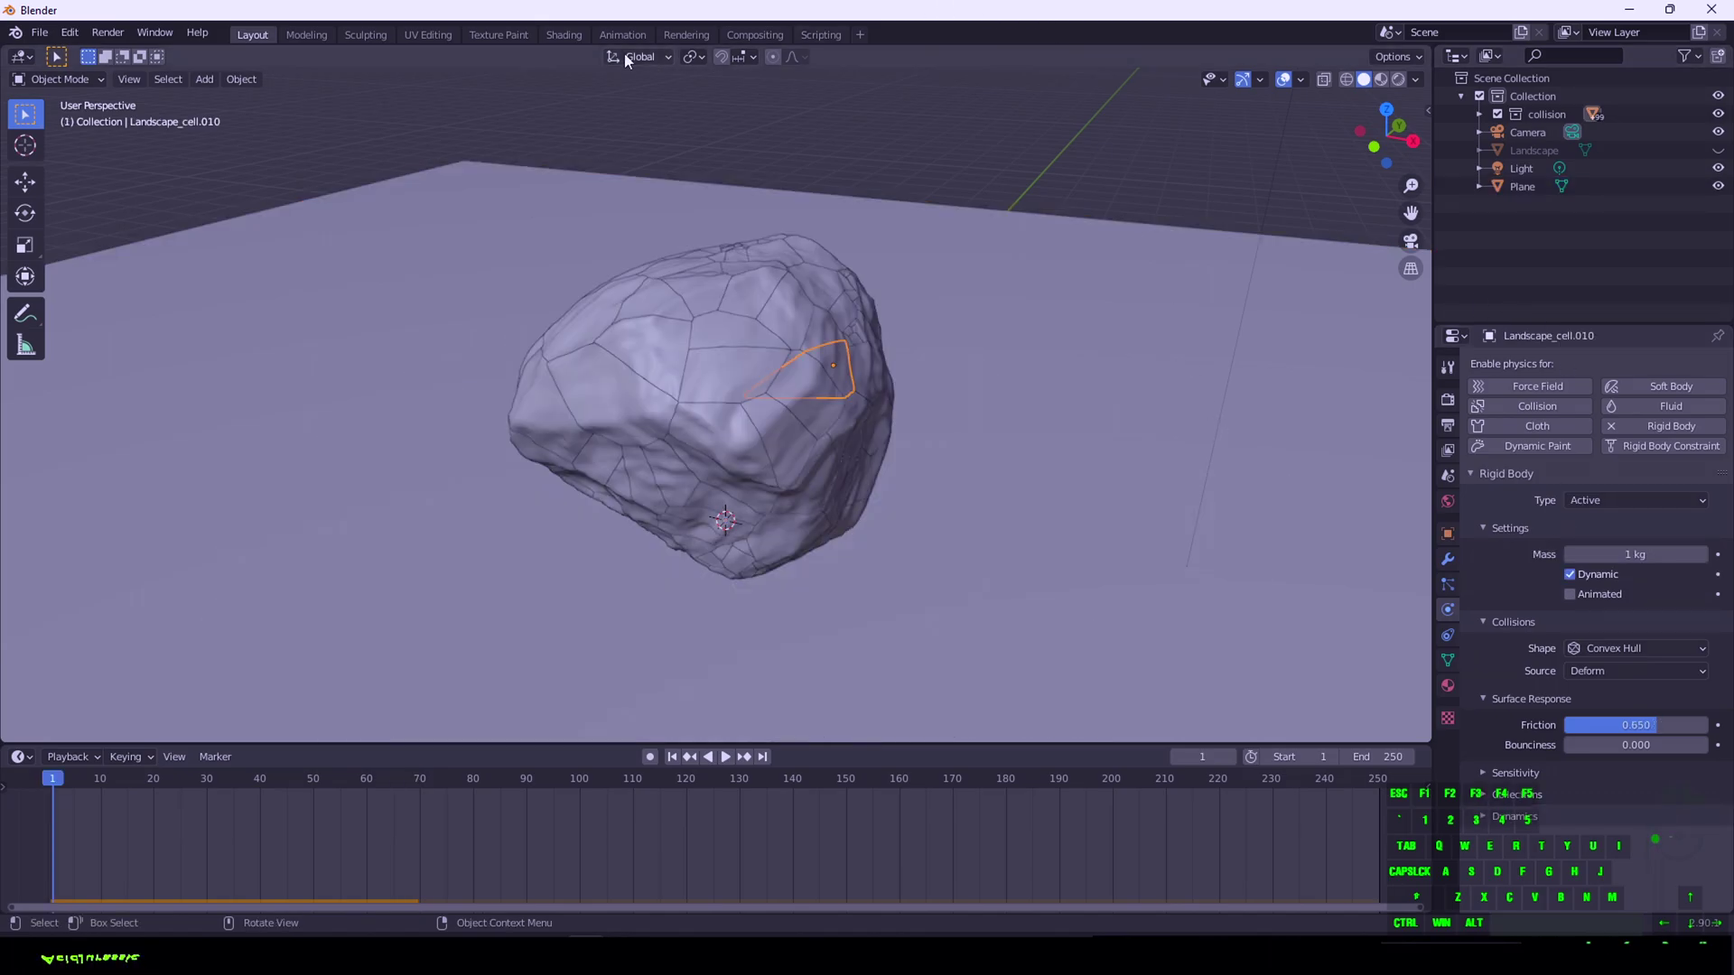
left_click(1717, 186)
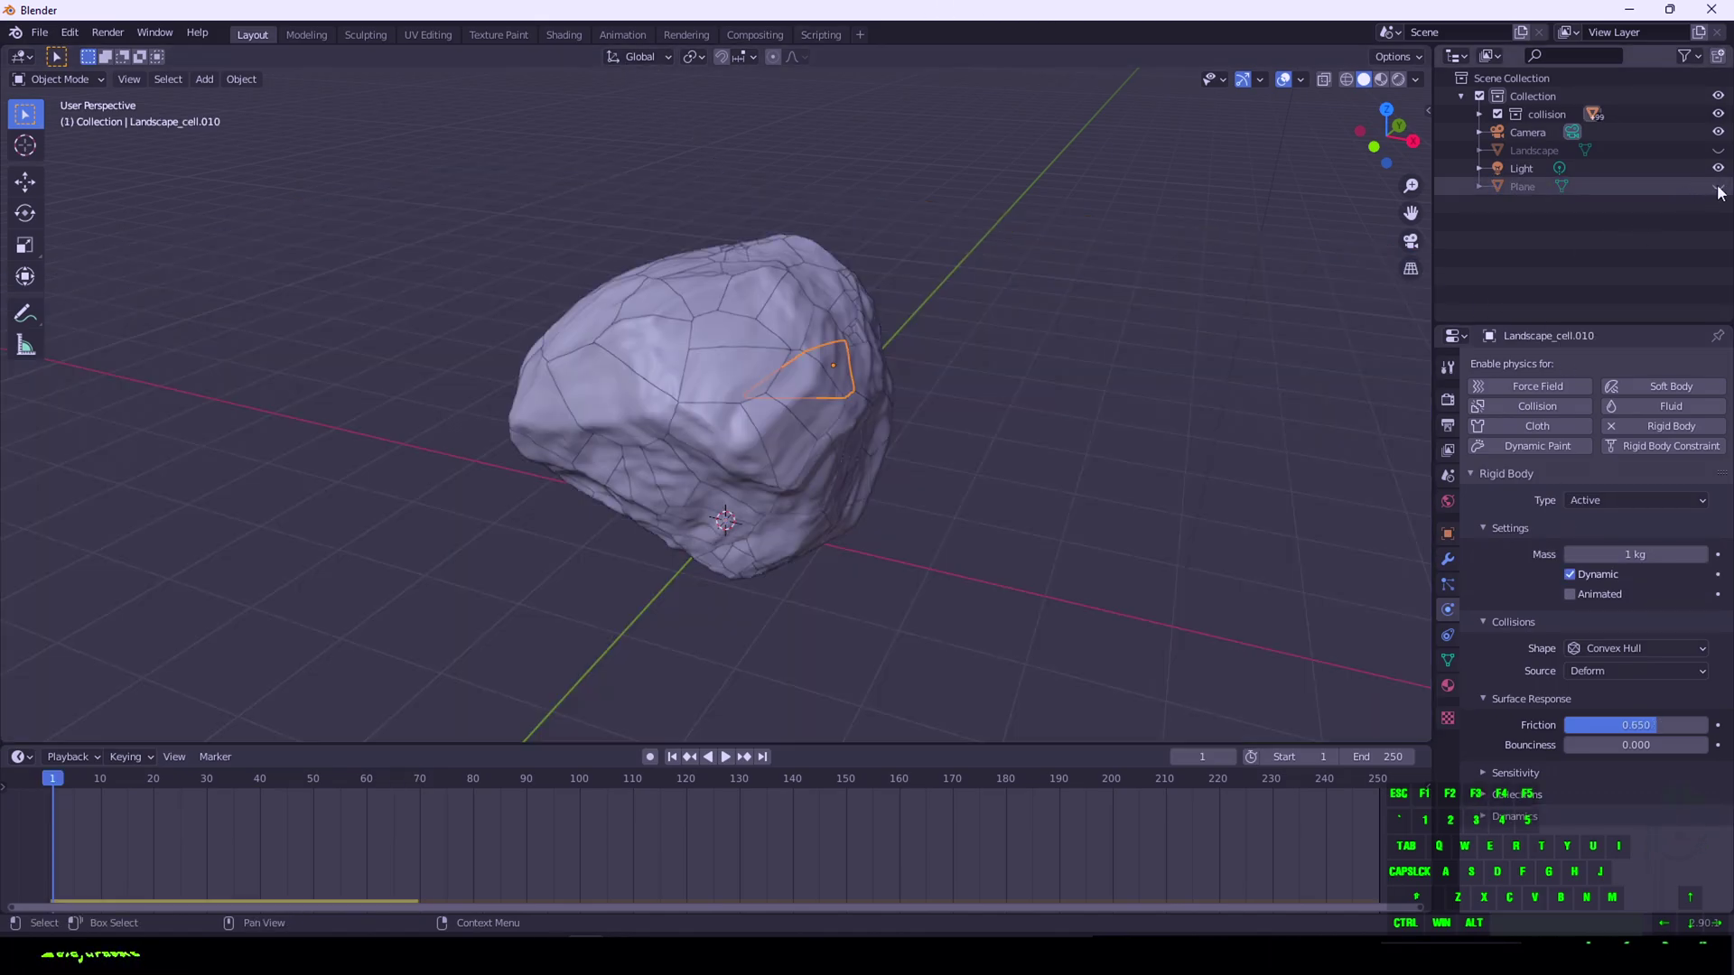
left_click_drag(428, 179, 1111, 688)
Calculate all fragment masses from the Silver preset and check one fragment's mass
left_click(252, 78)
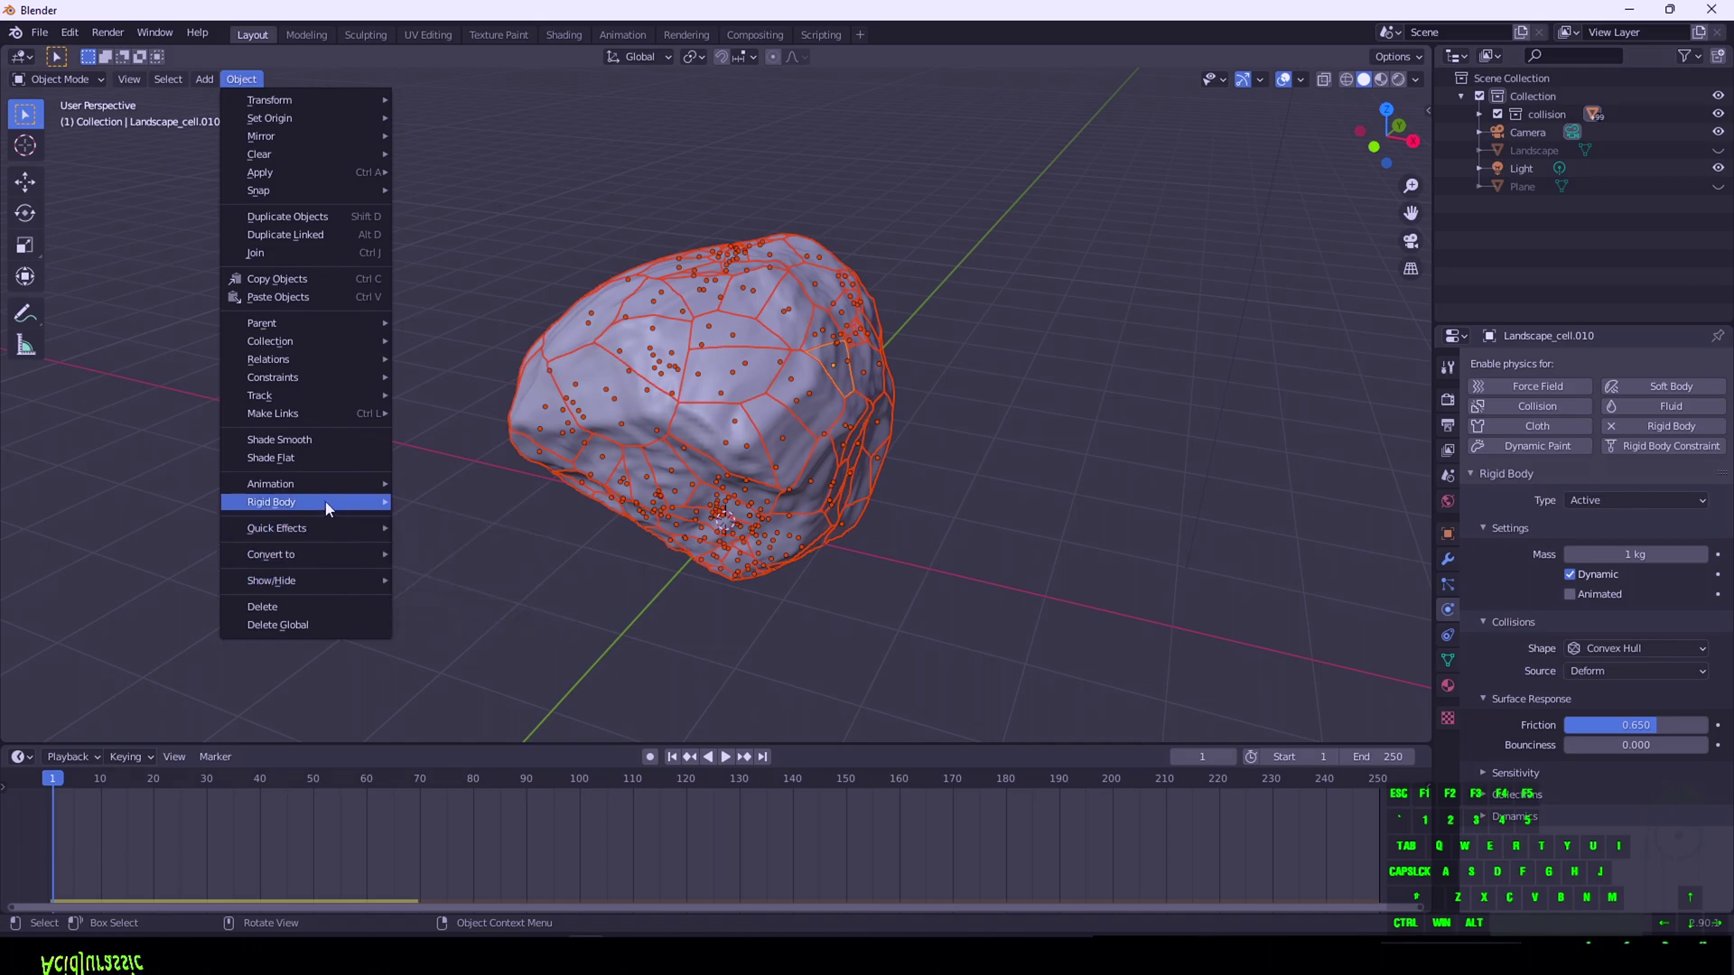
mouse_move(325, 502)
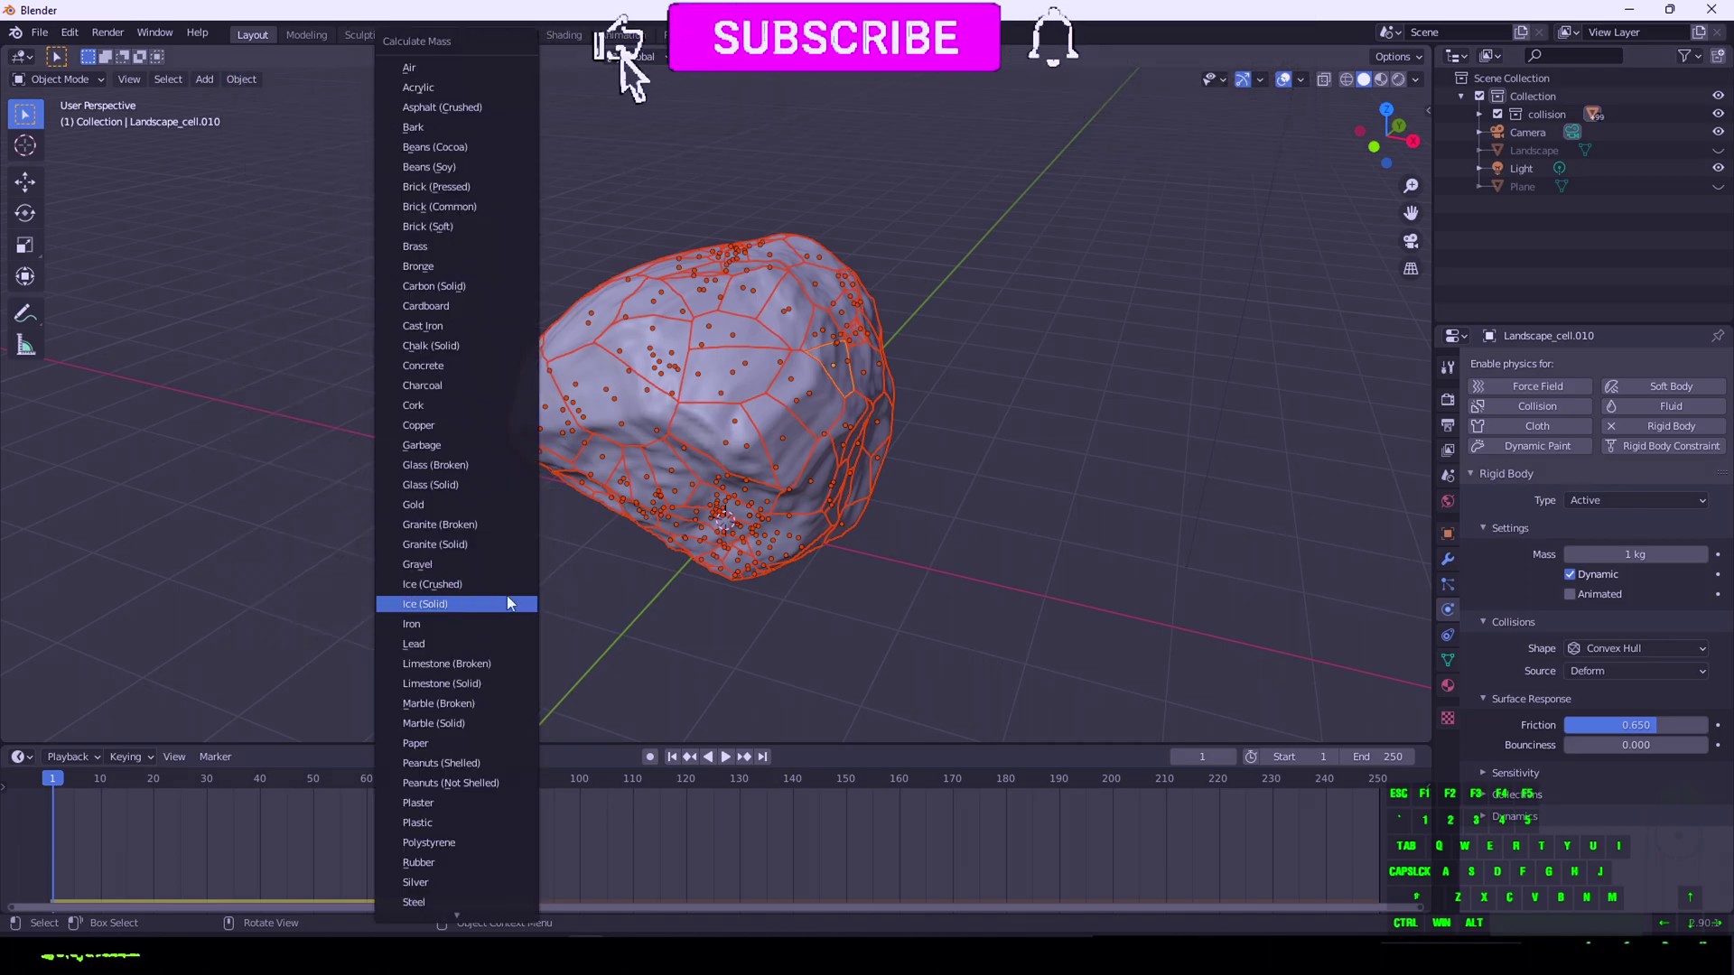
left_click(507, 594)
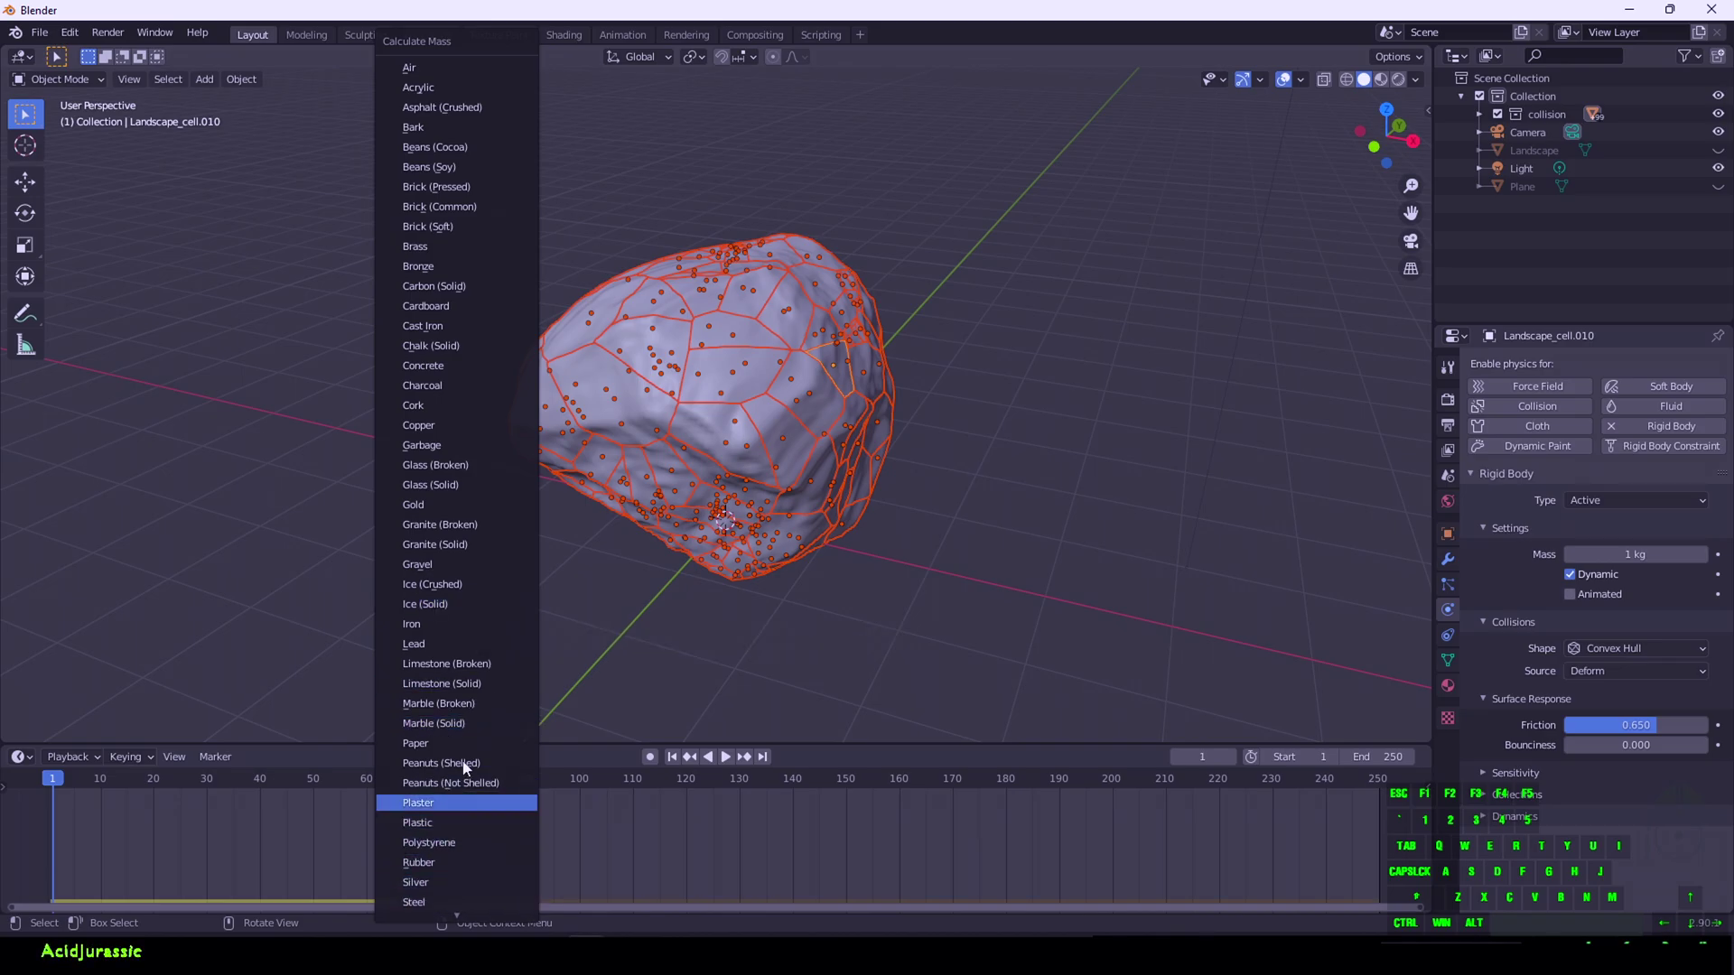
left_click(467, 881)
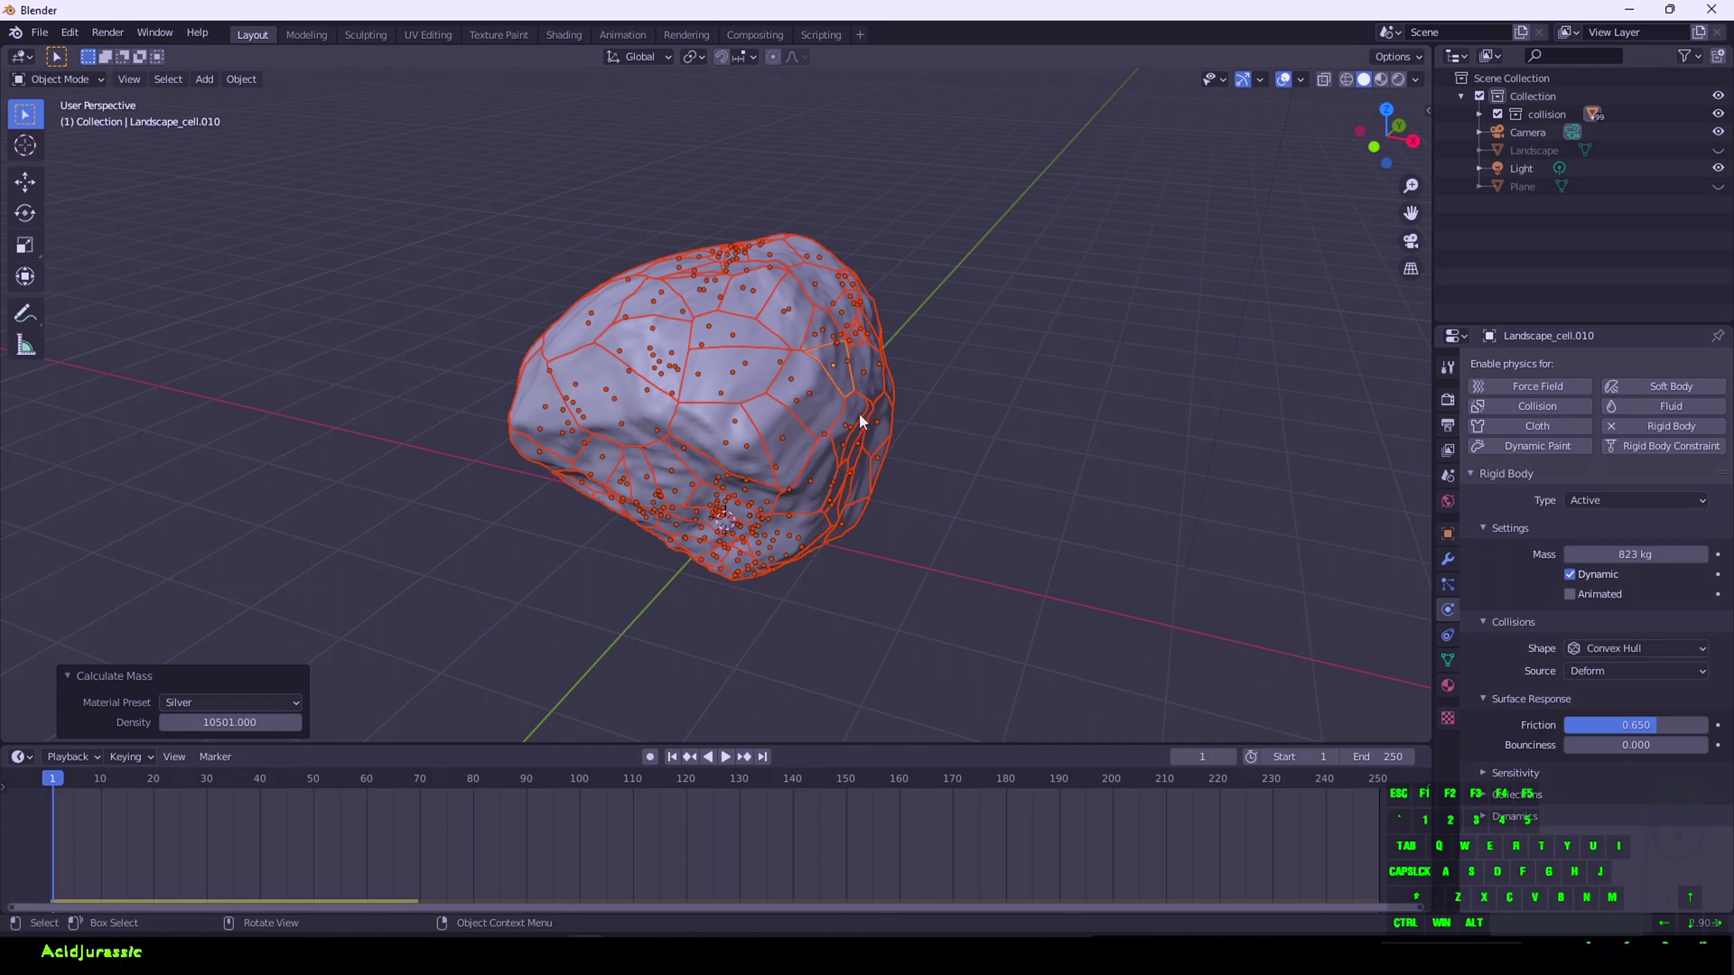
left_click(797, 387)
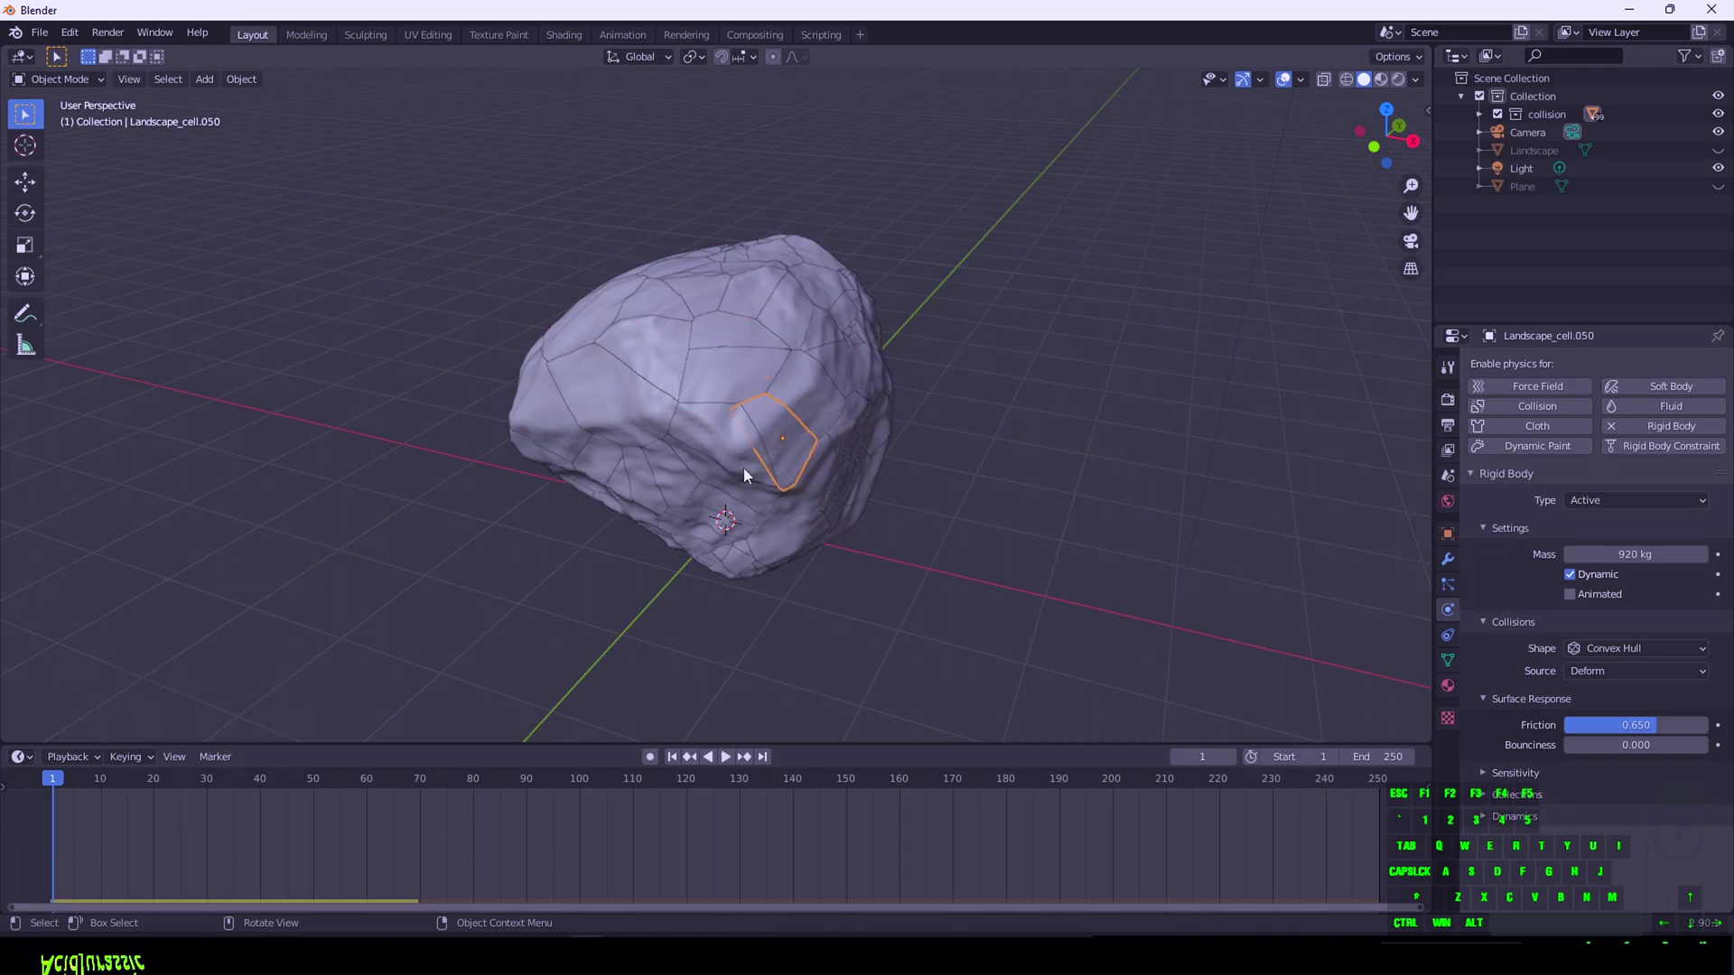
Inspect the Silver-preset masses of six different rock fragments
left_click(706, 495)
left_click(848, 539)
left_click(798, 520)
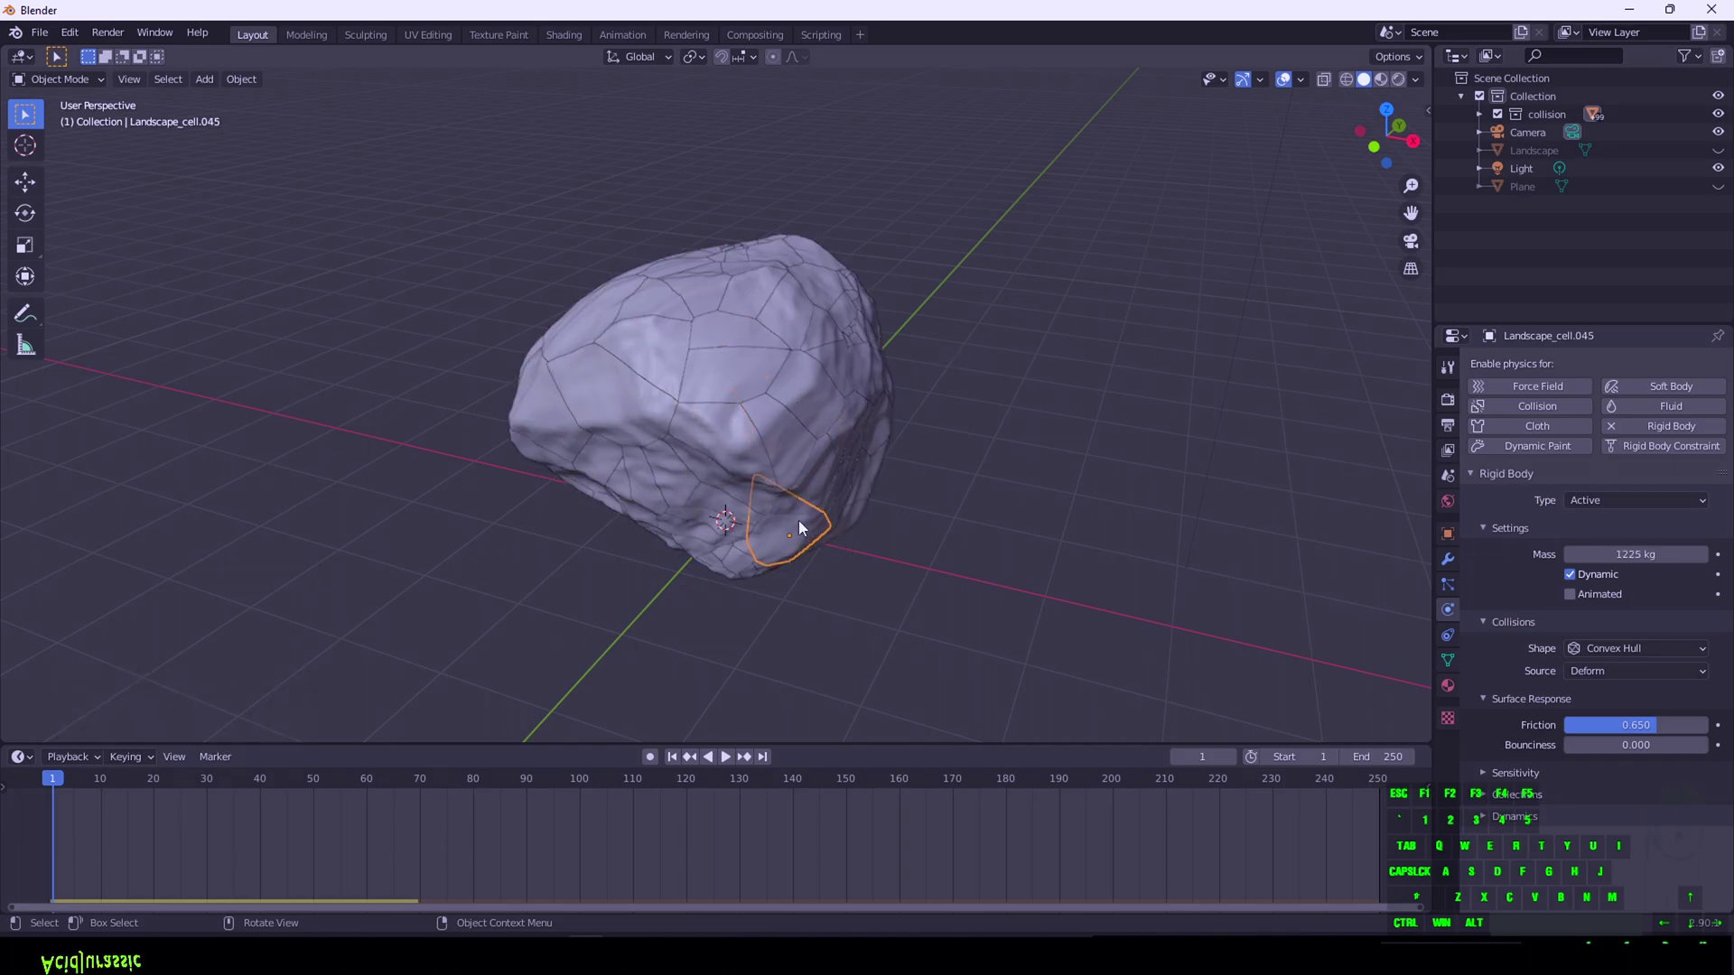
left_click(735, 486)
left_click(799, 439)
left_click(820, 419)
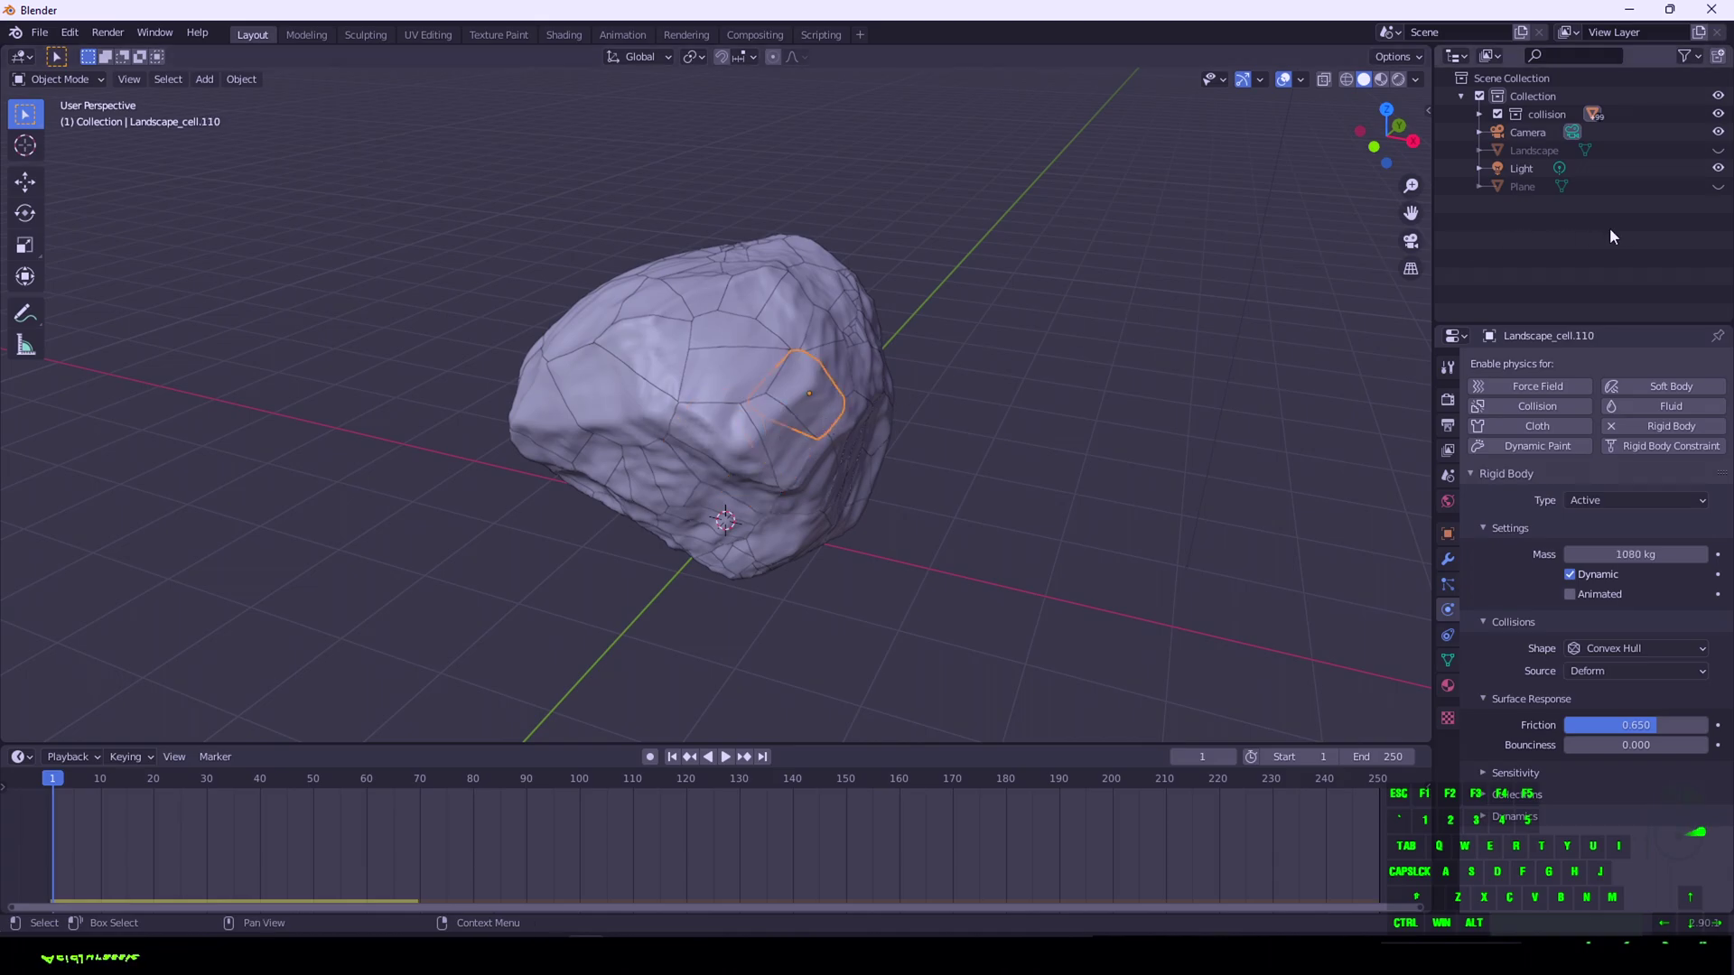
Unhide the ground plane, play the simulation, stop it and return to frame 1
left_click(1717, 186)
key("space")
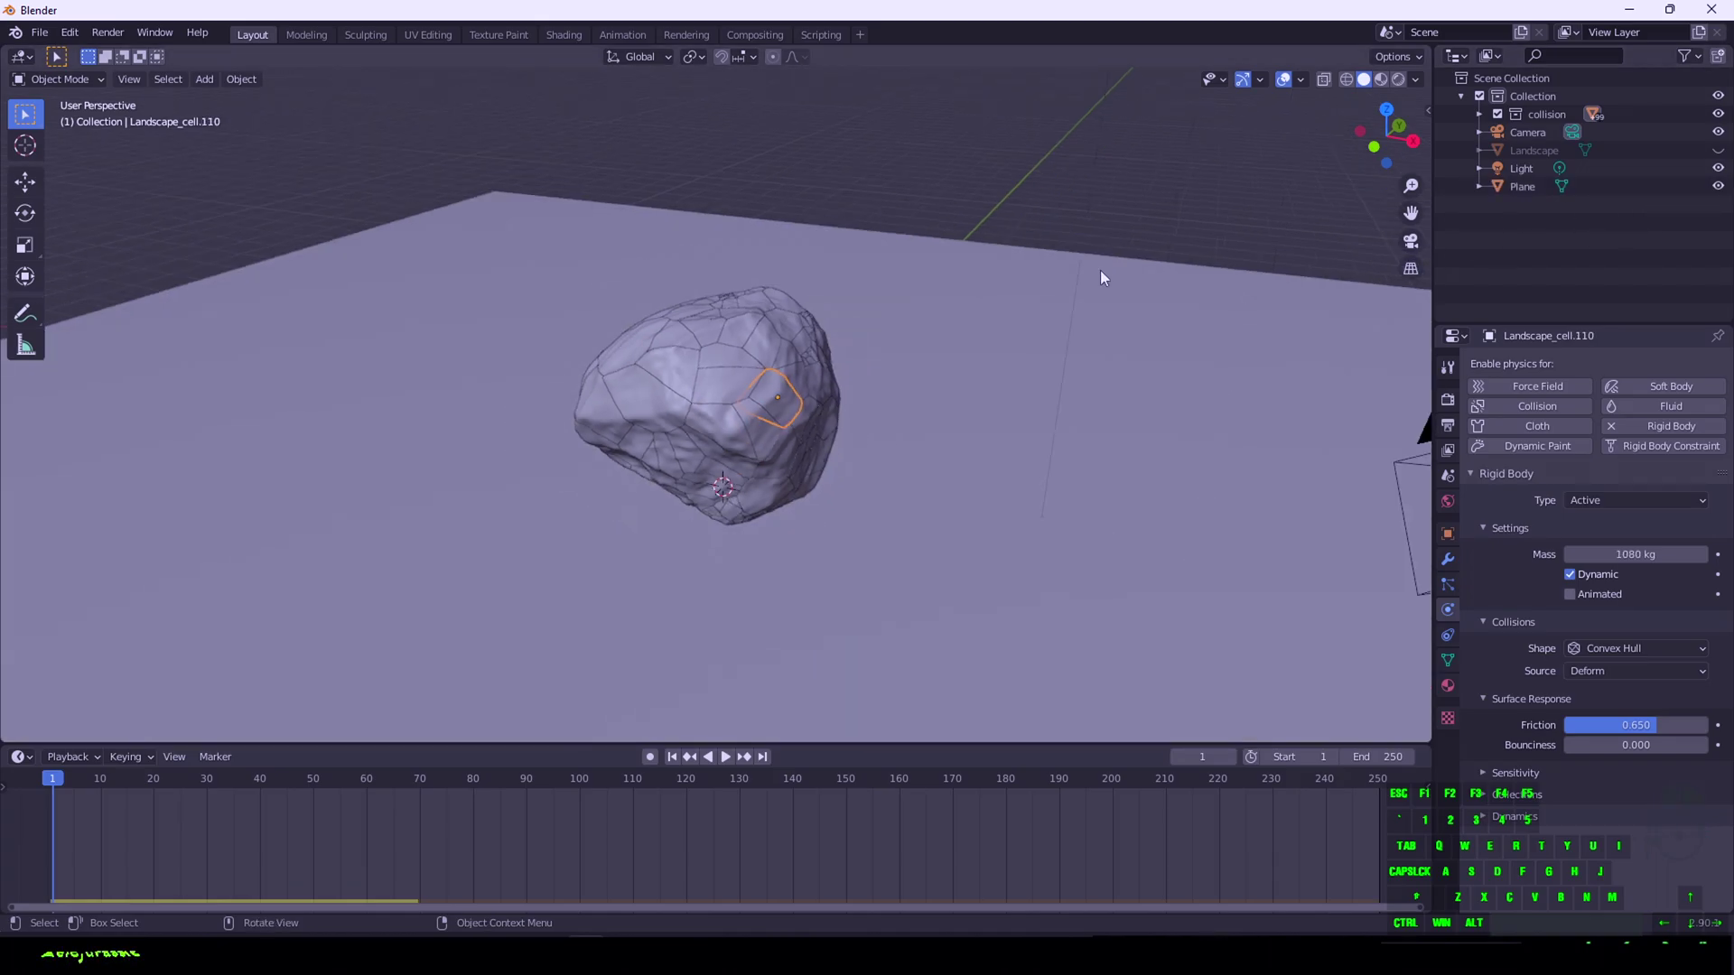
left_click(1101, 269)
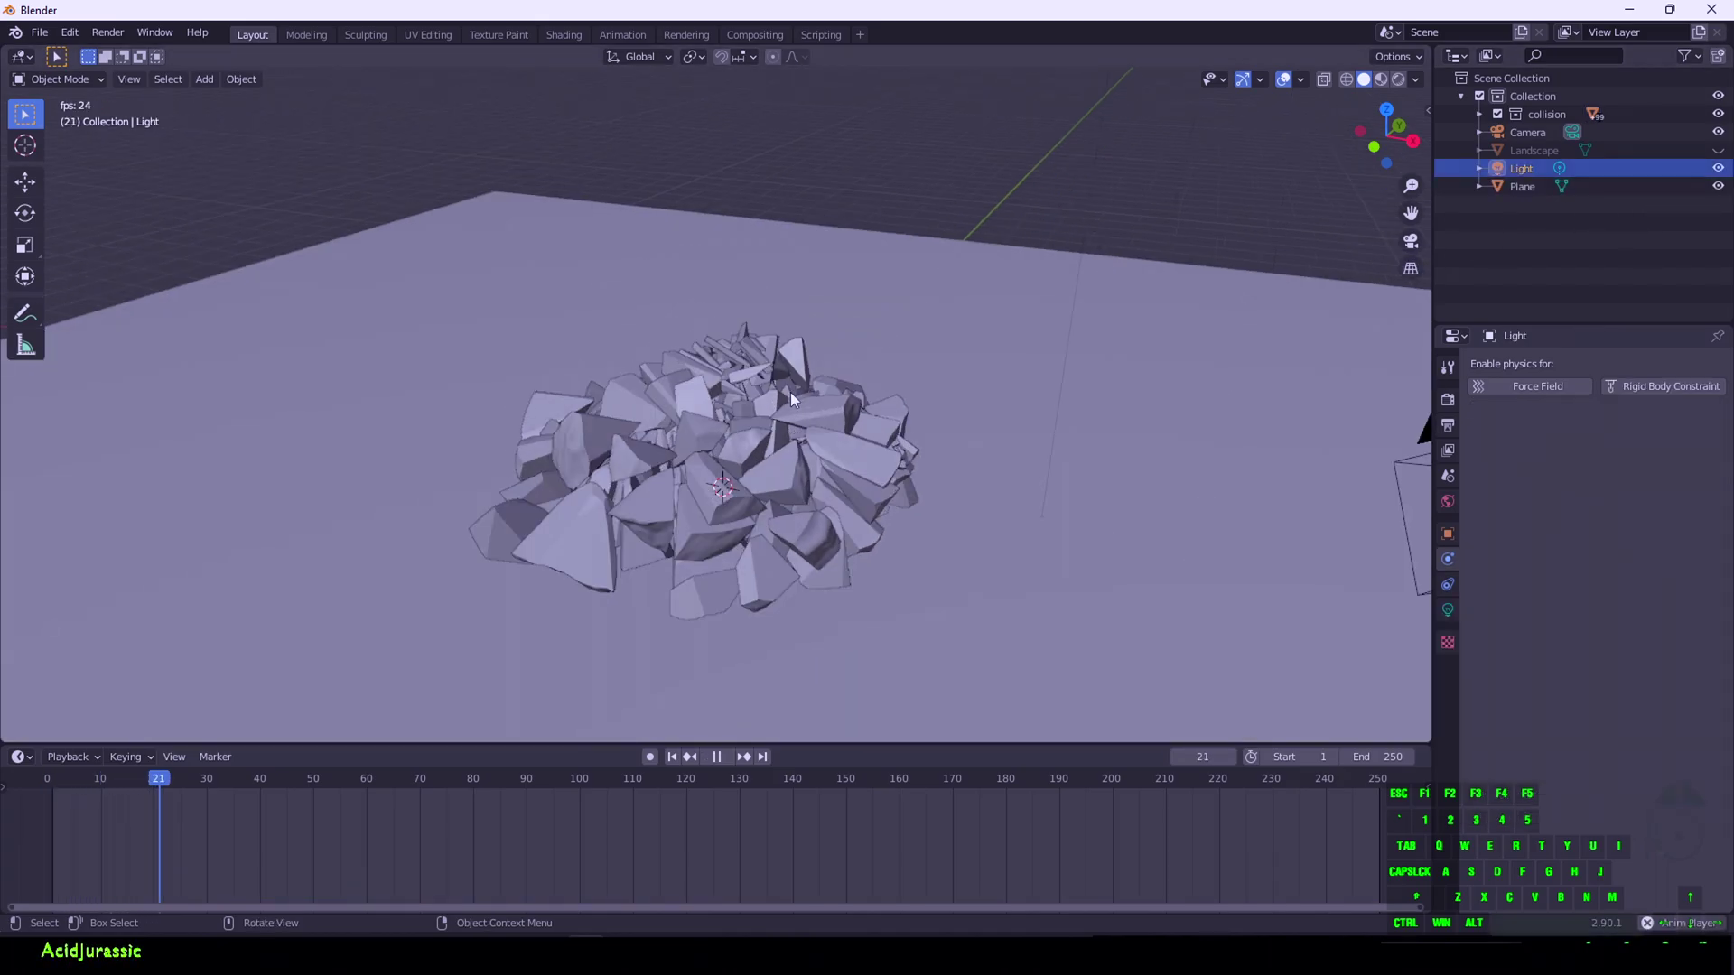
key("space")
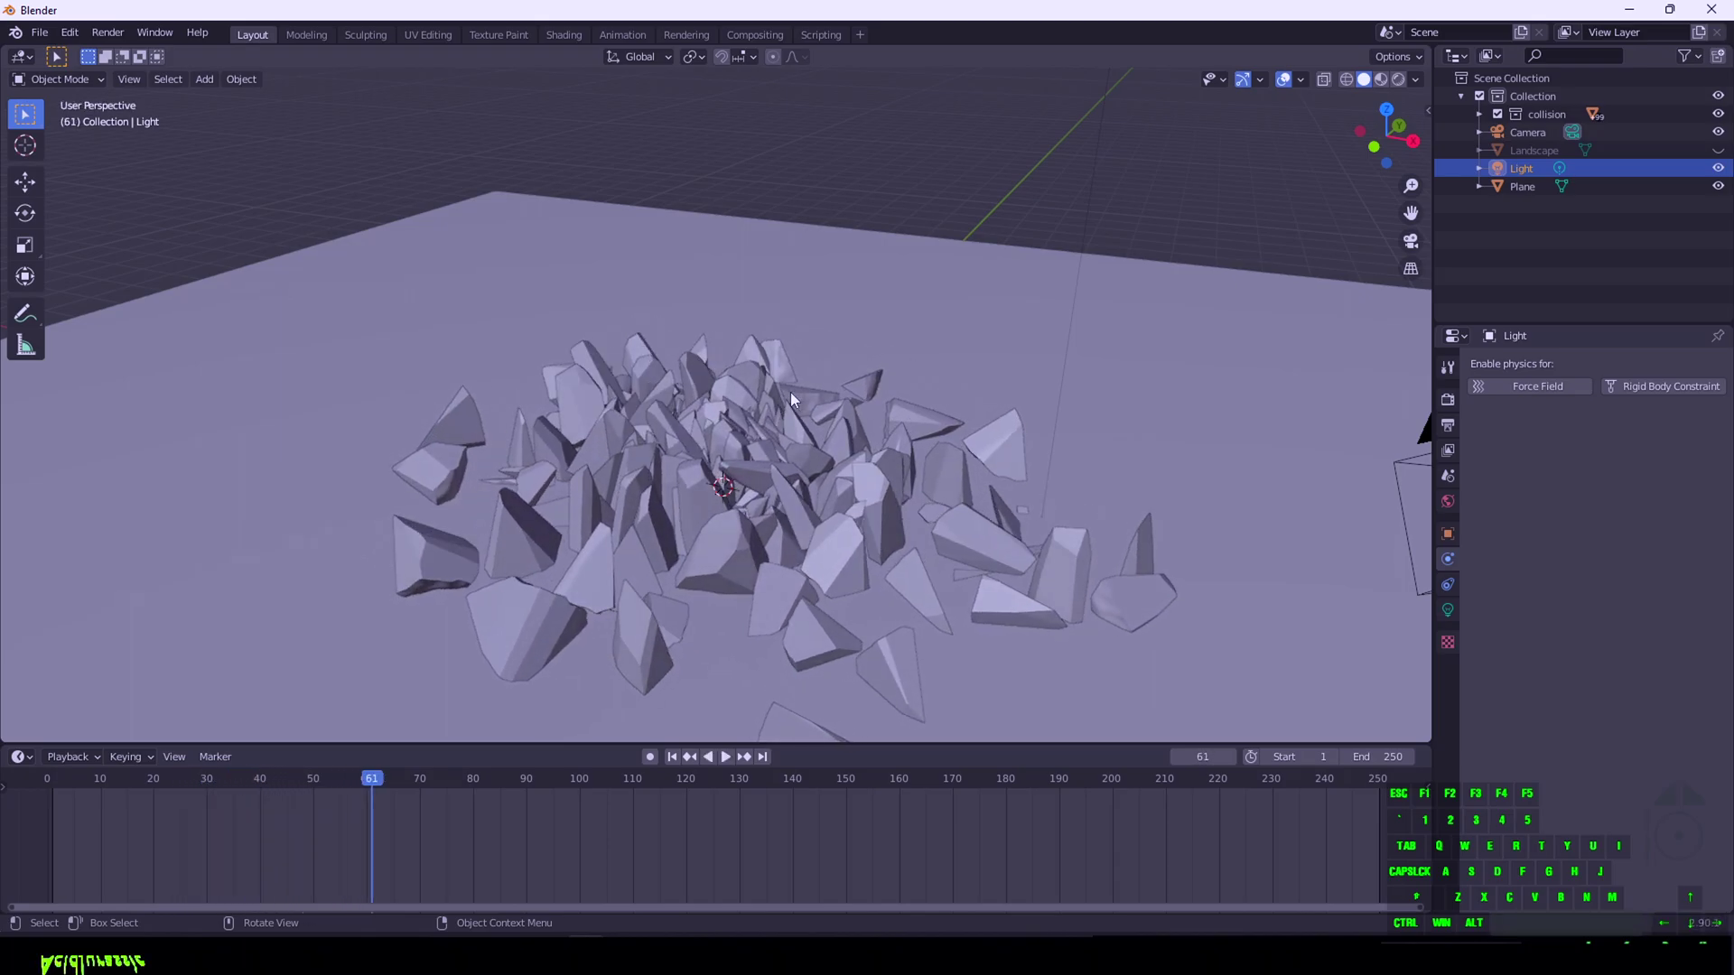
left_click(672, 757)
Set the animation end frame to 50, replay the simulation and rewind to frame 1
double_click(1362, 756)
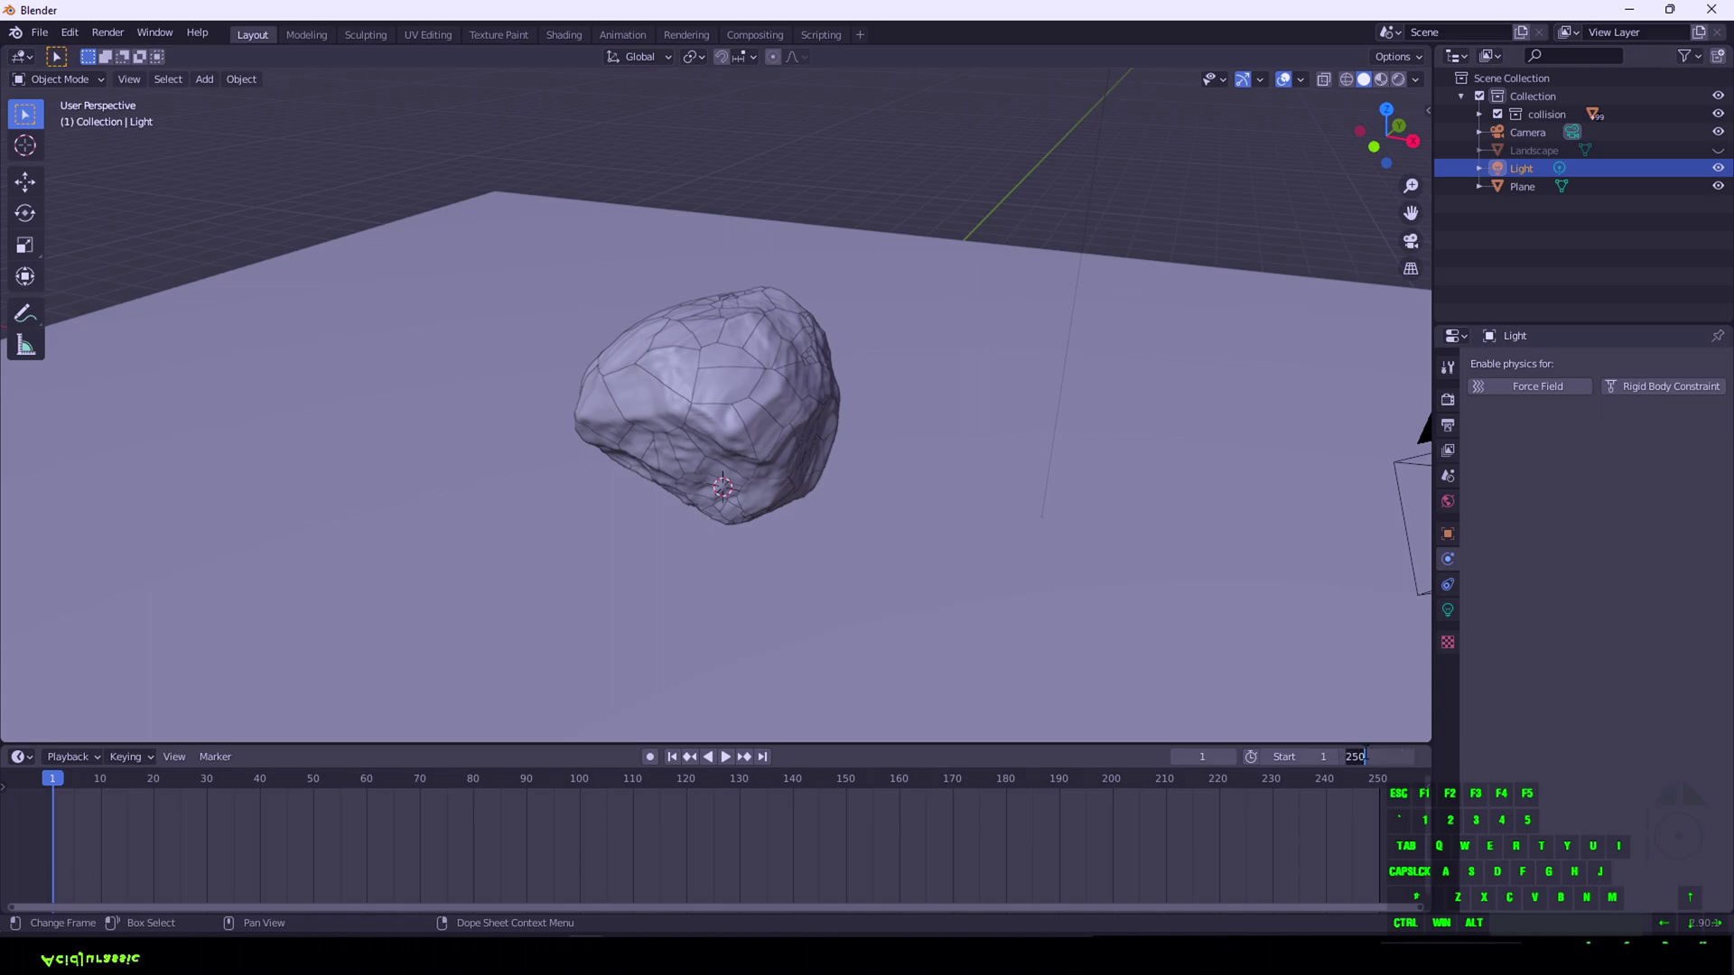
type("50")
key("Return")
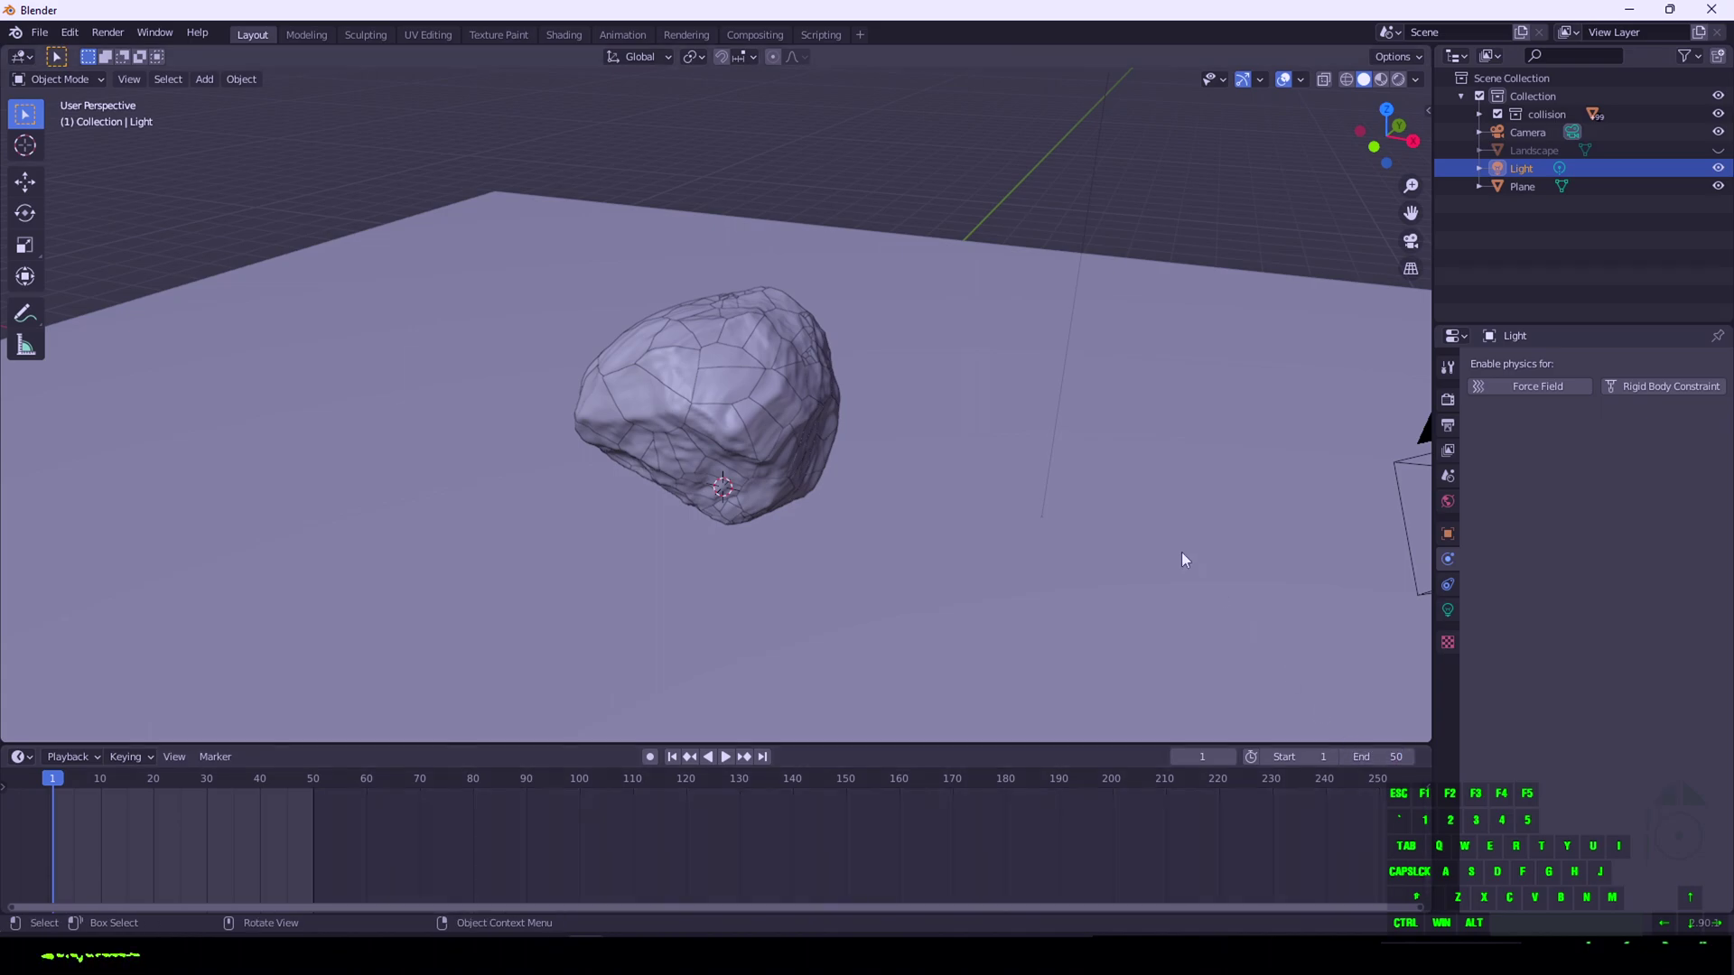
key("space")
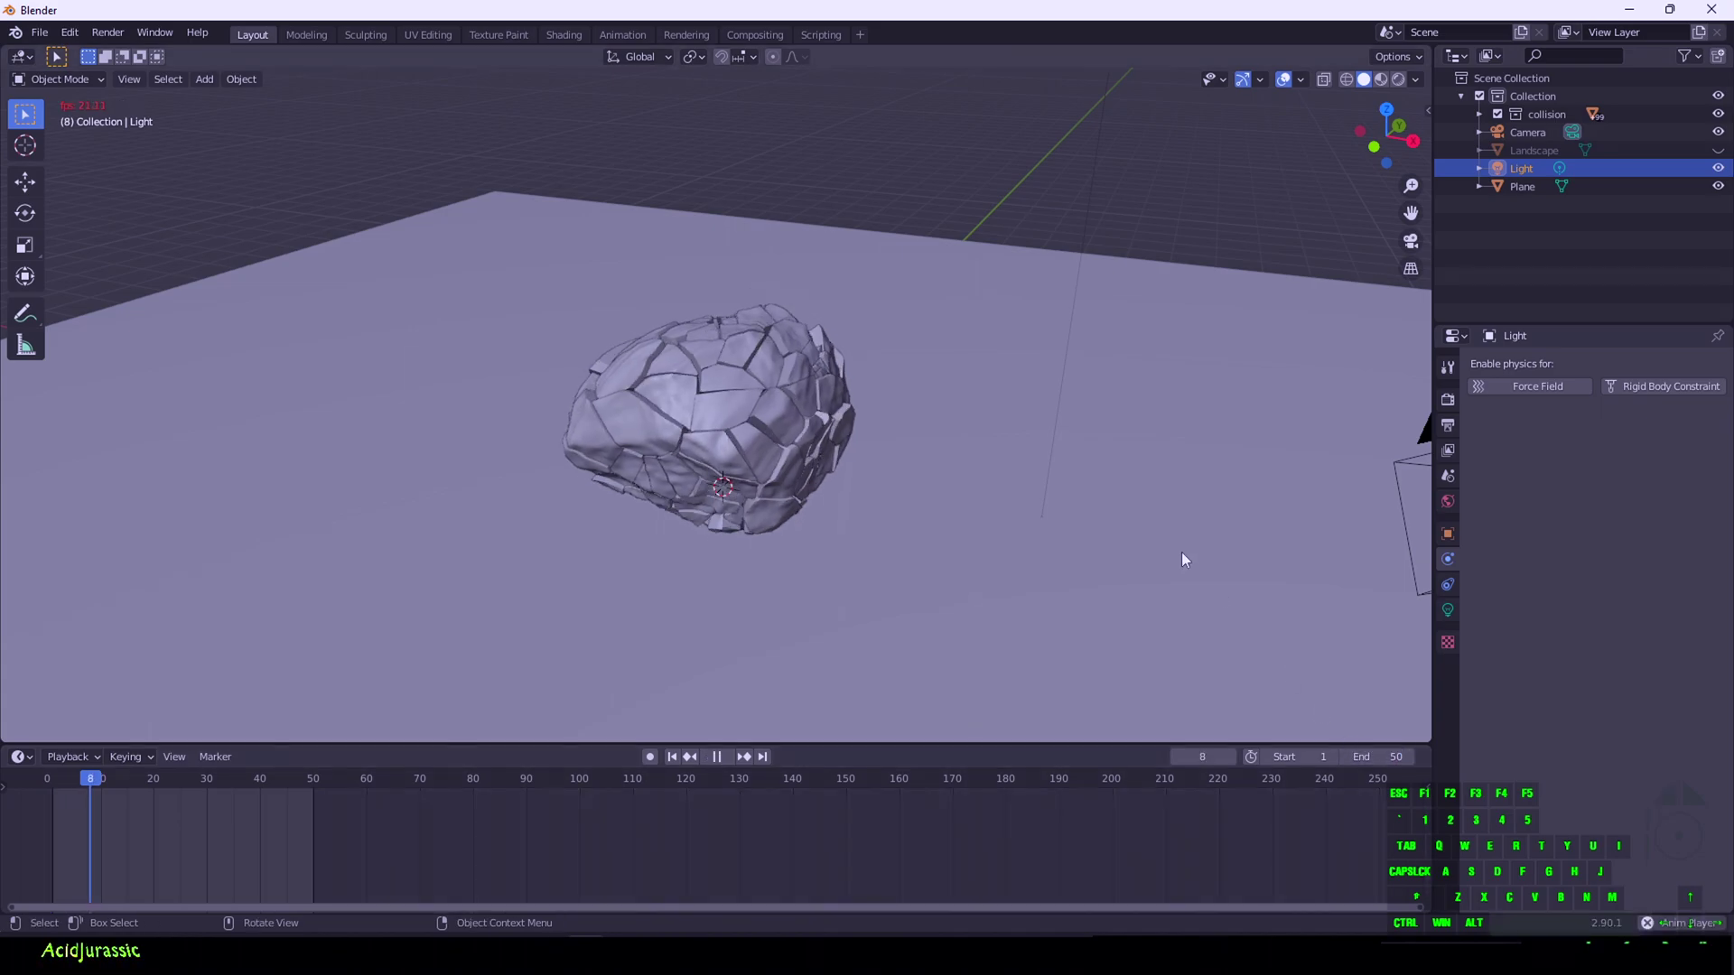
key("Escape")
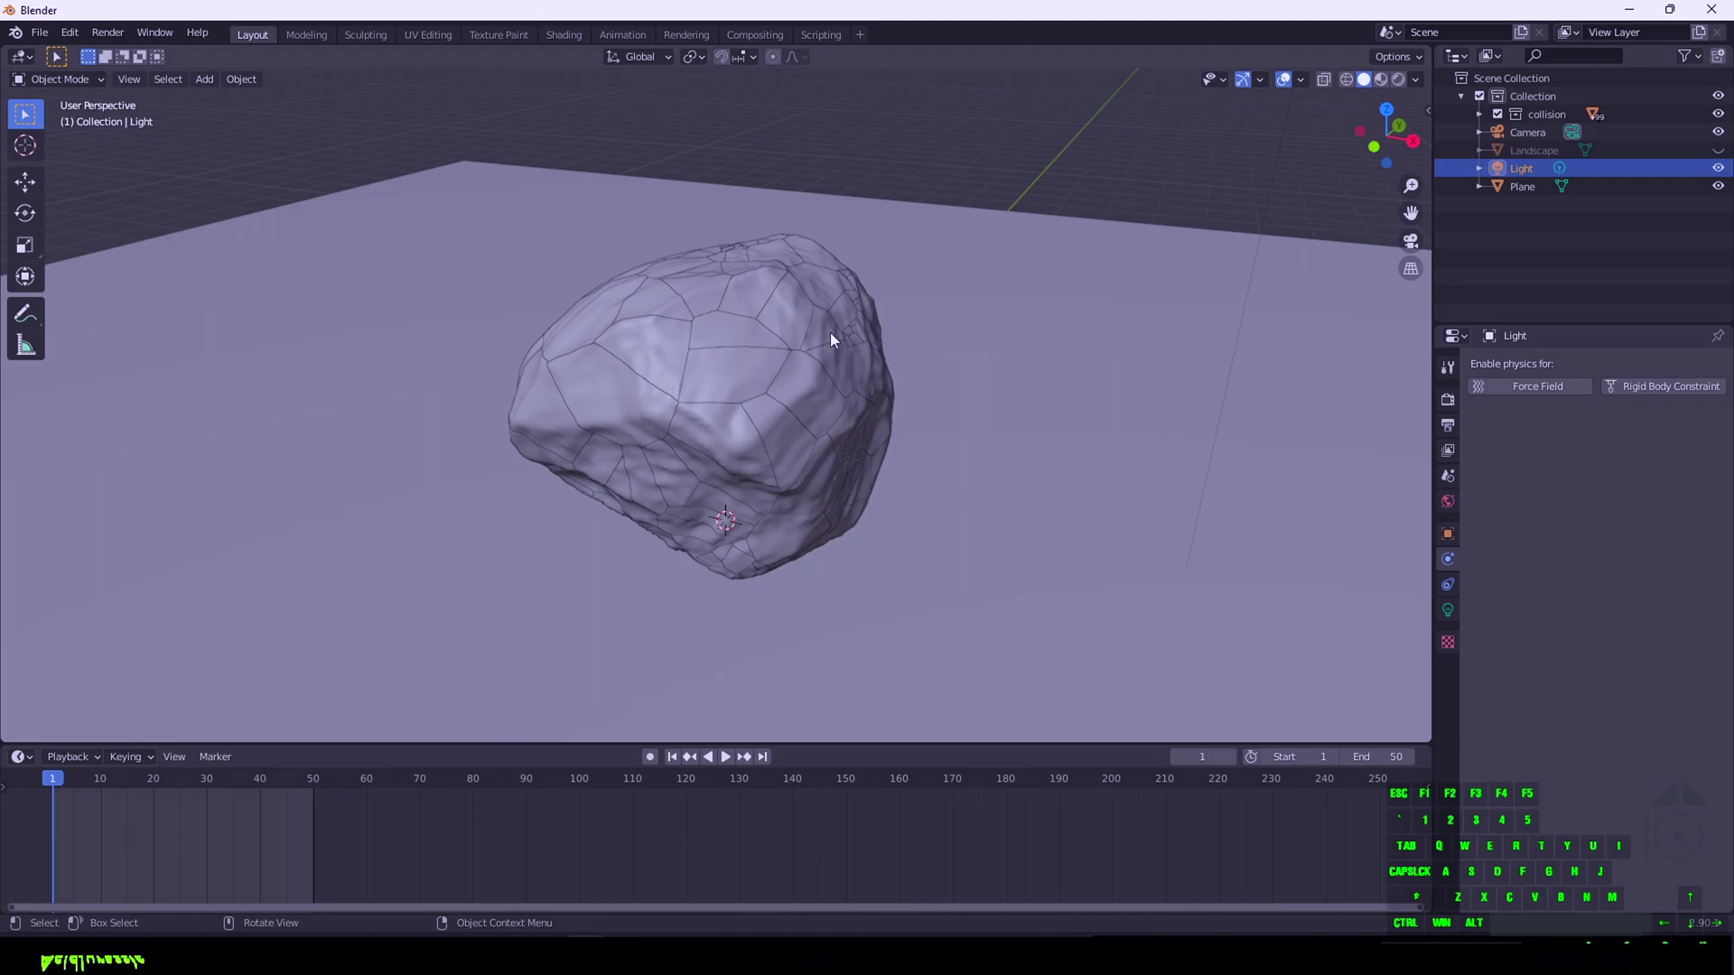
key("space")
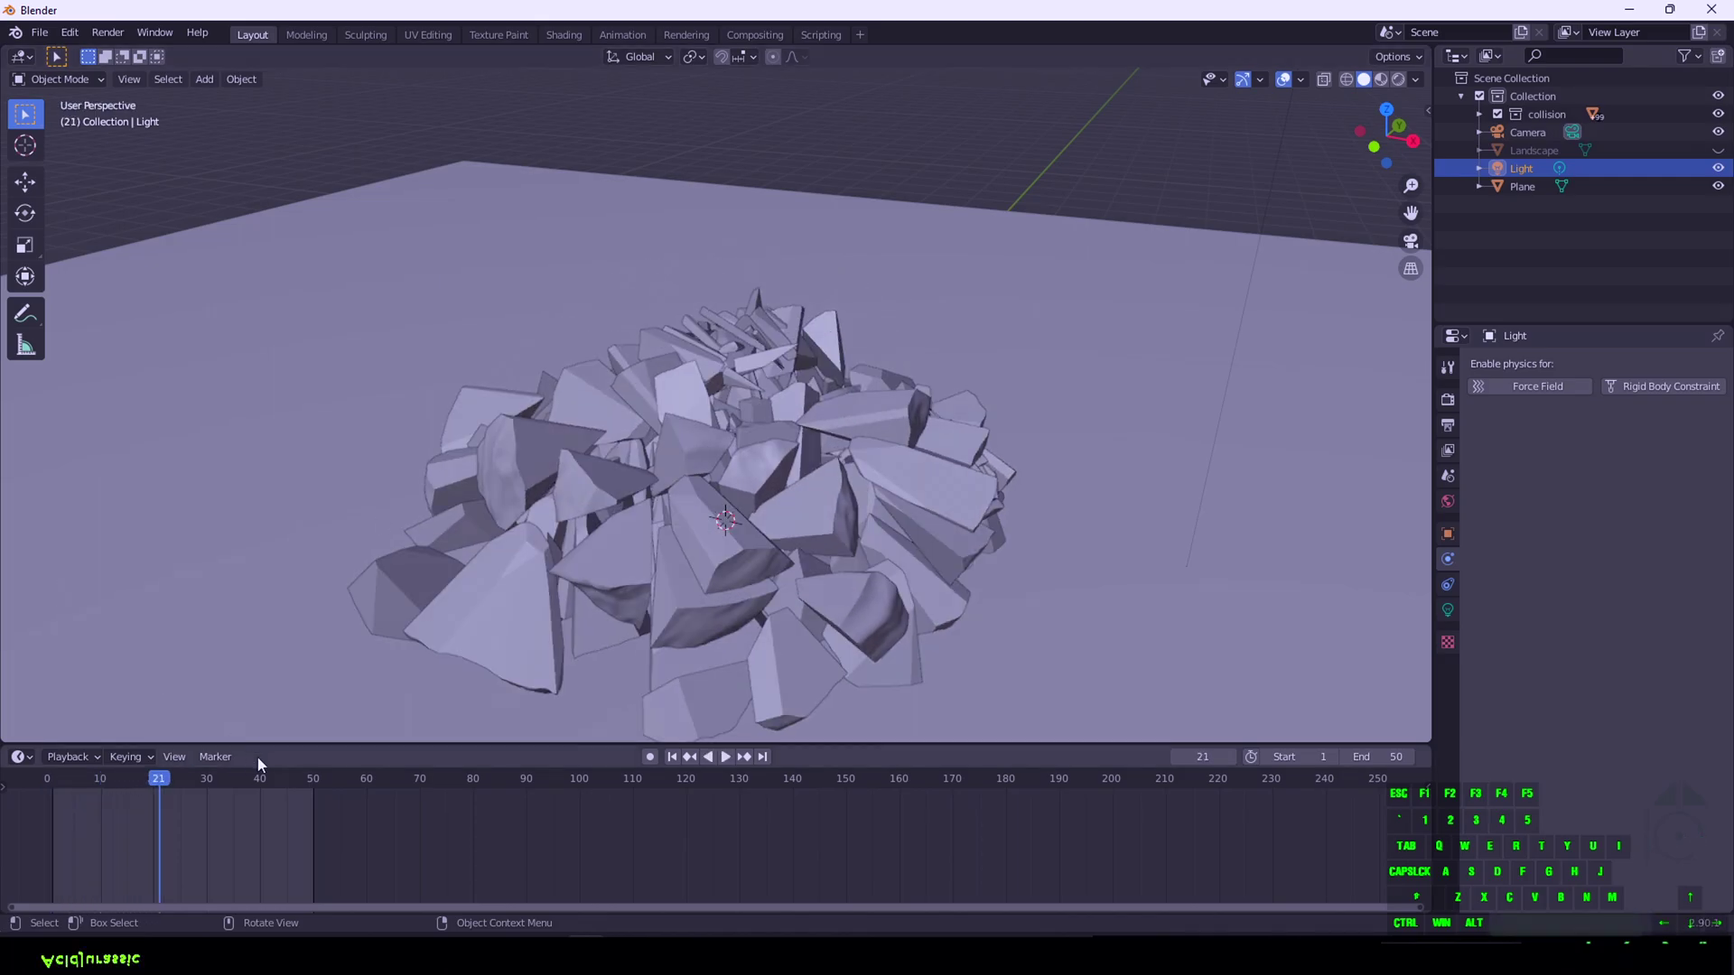
left_click(671, 758)
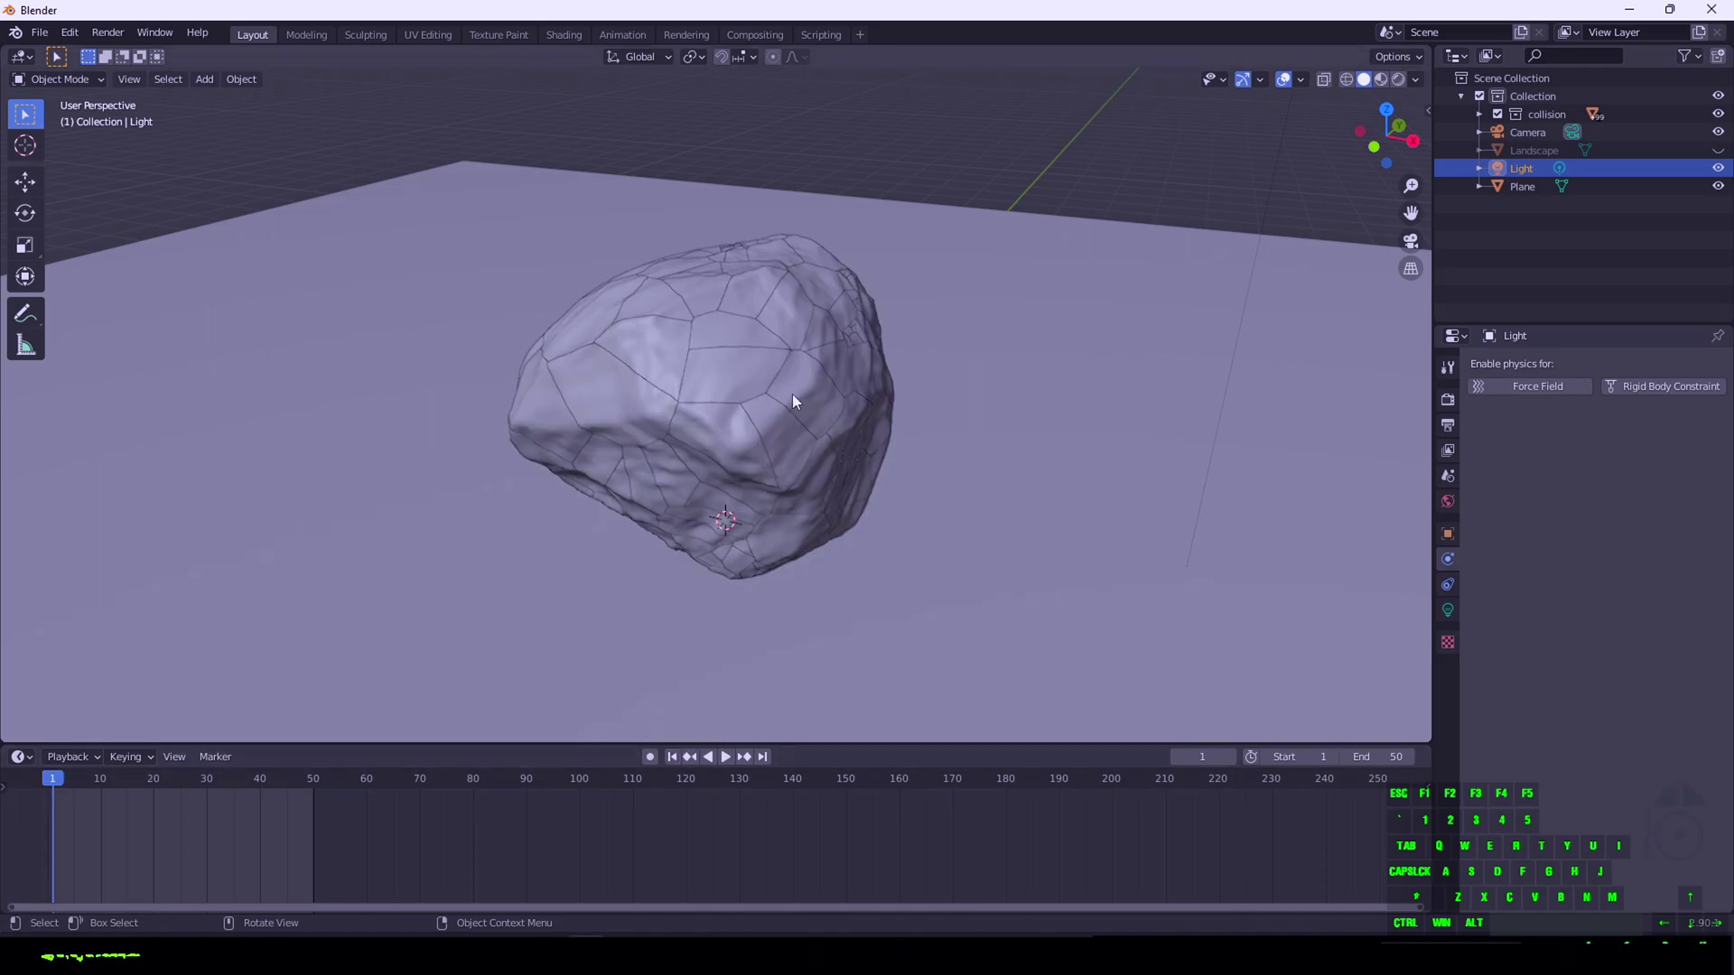
Select a rock cell, hide the Plane, and tick Deactivation under its Rigid Body Dynamics
left_click(793, 397)
left_click(1717, 186)
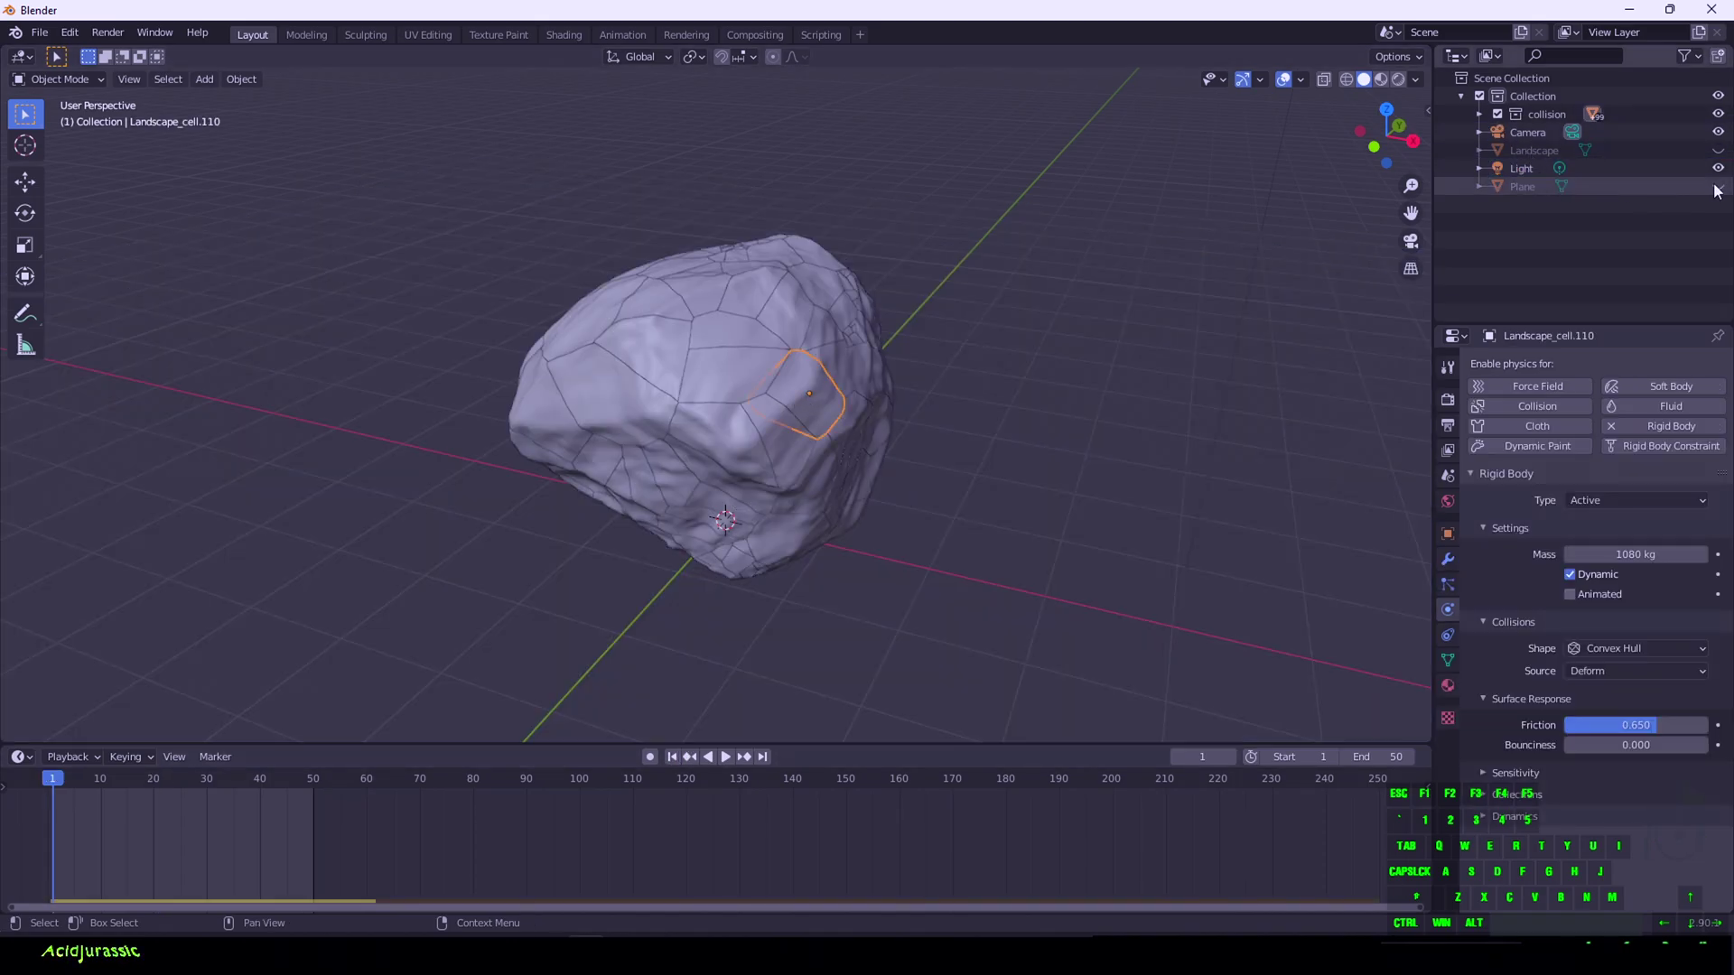
left_click(1509, 818)
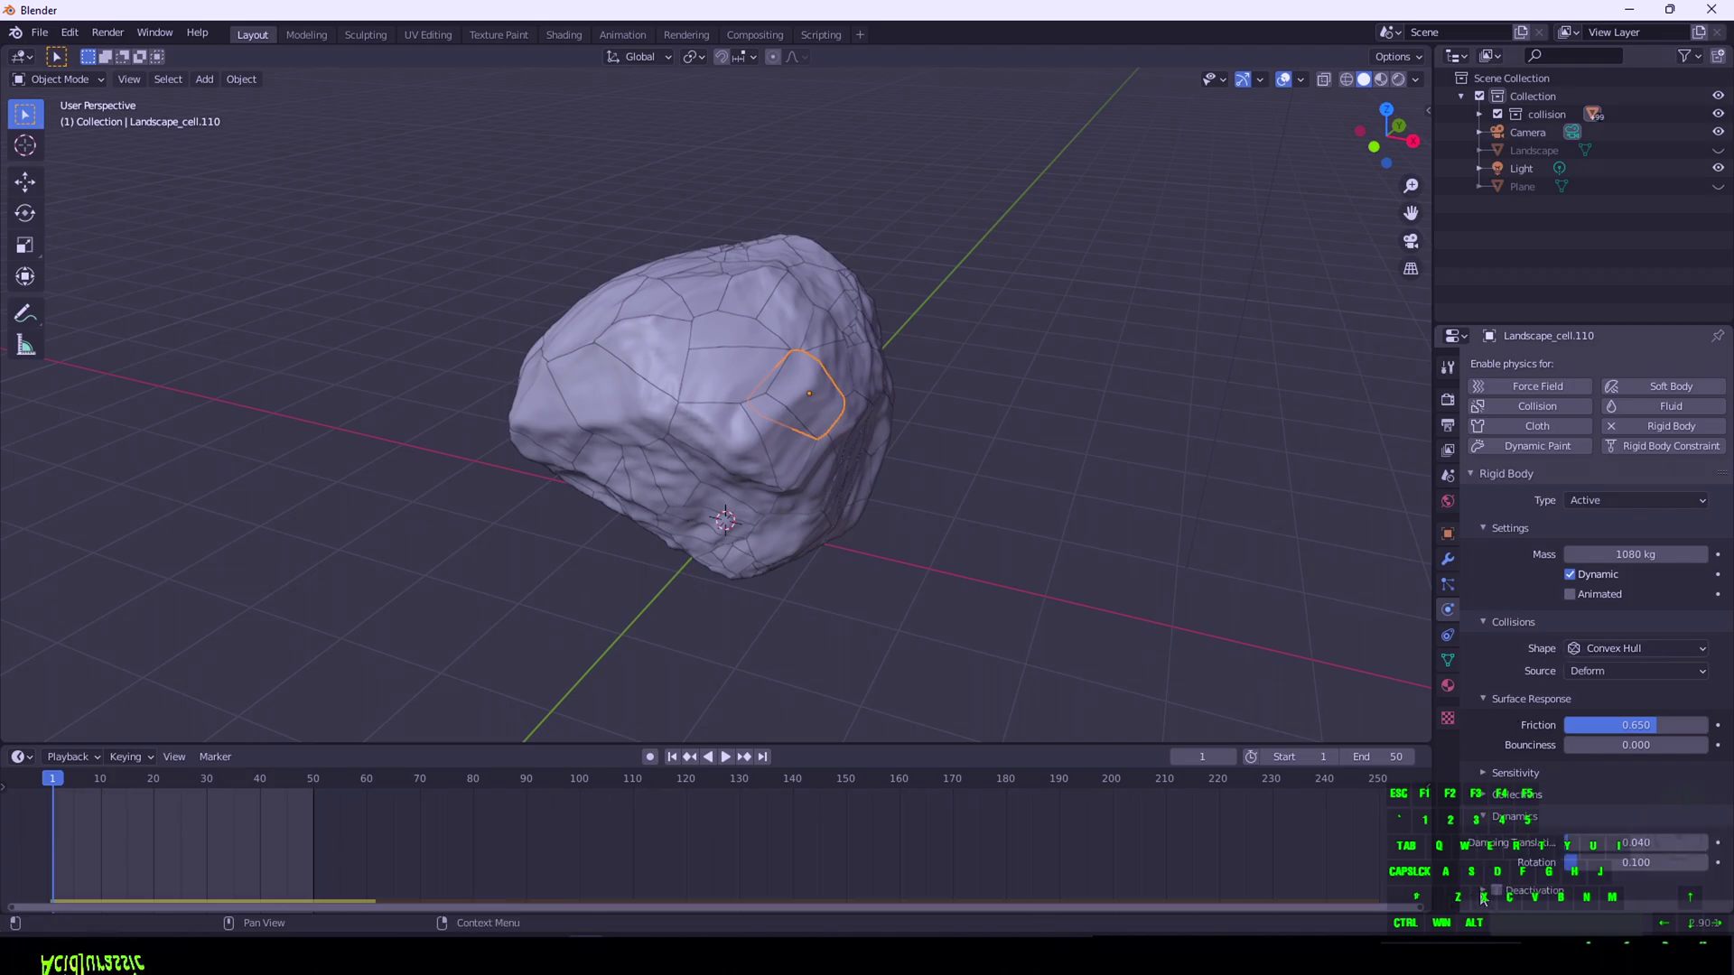
left_click(1483, 892)
scroll(1490, 881, "down", 2)
left_click(1498, 832)
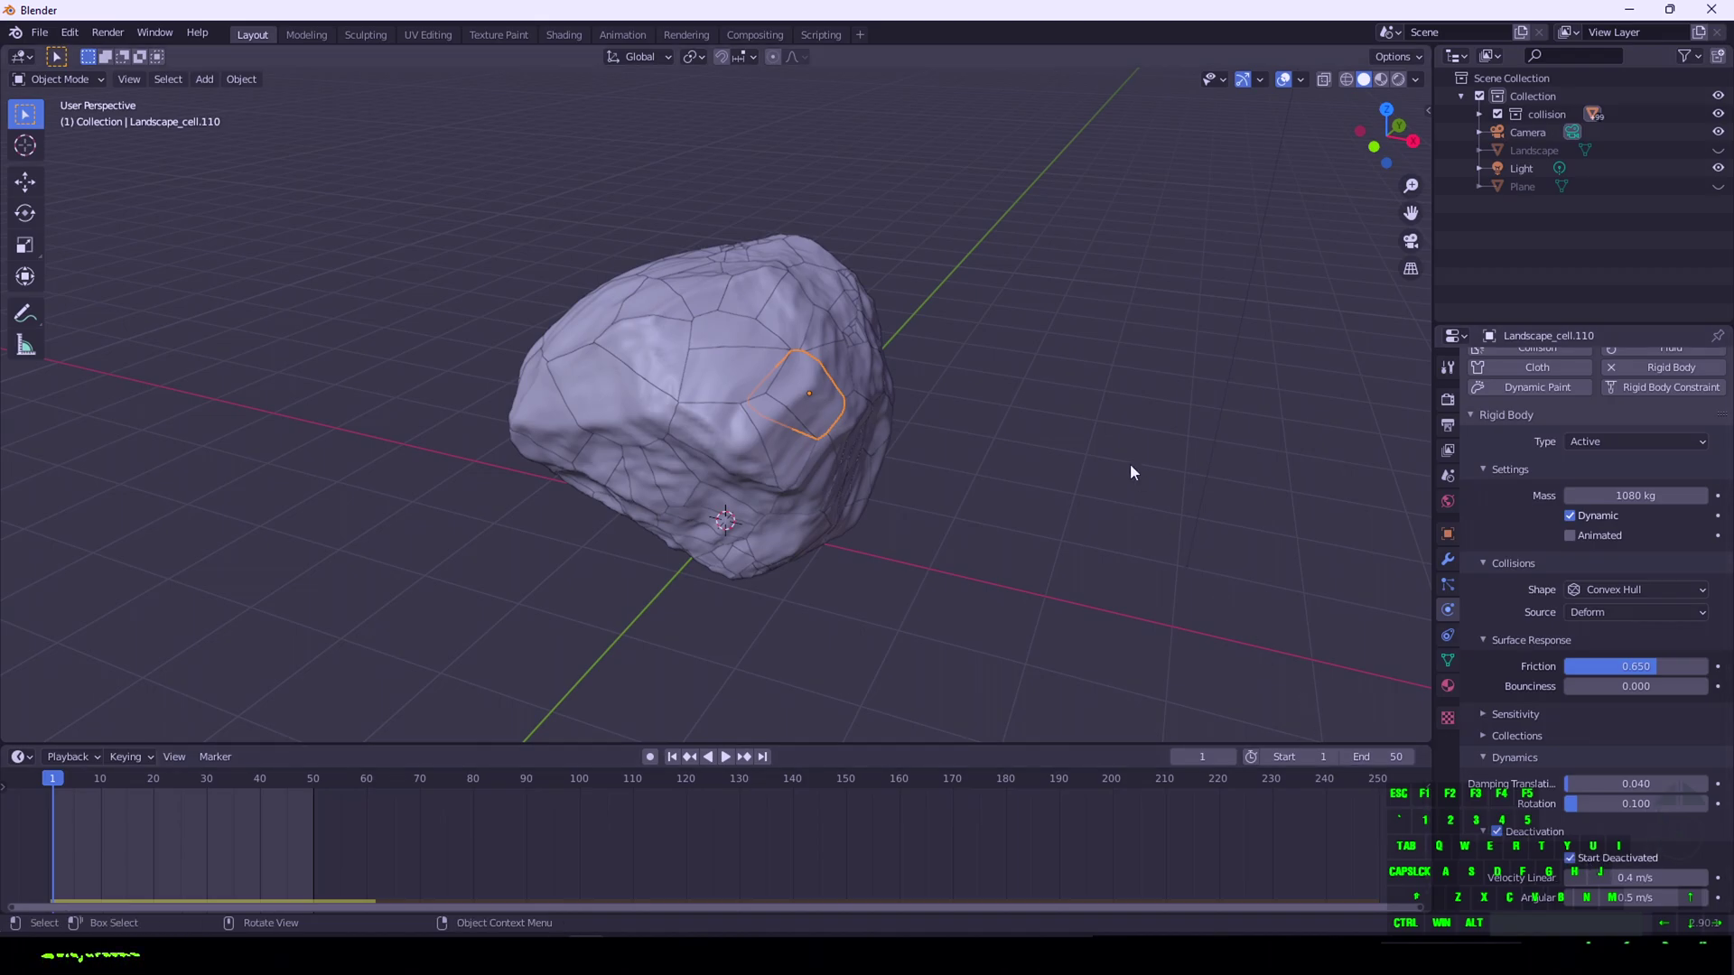
scroll(1130, 464, "down", 3)
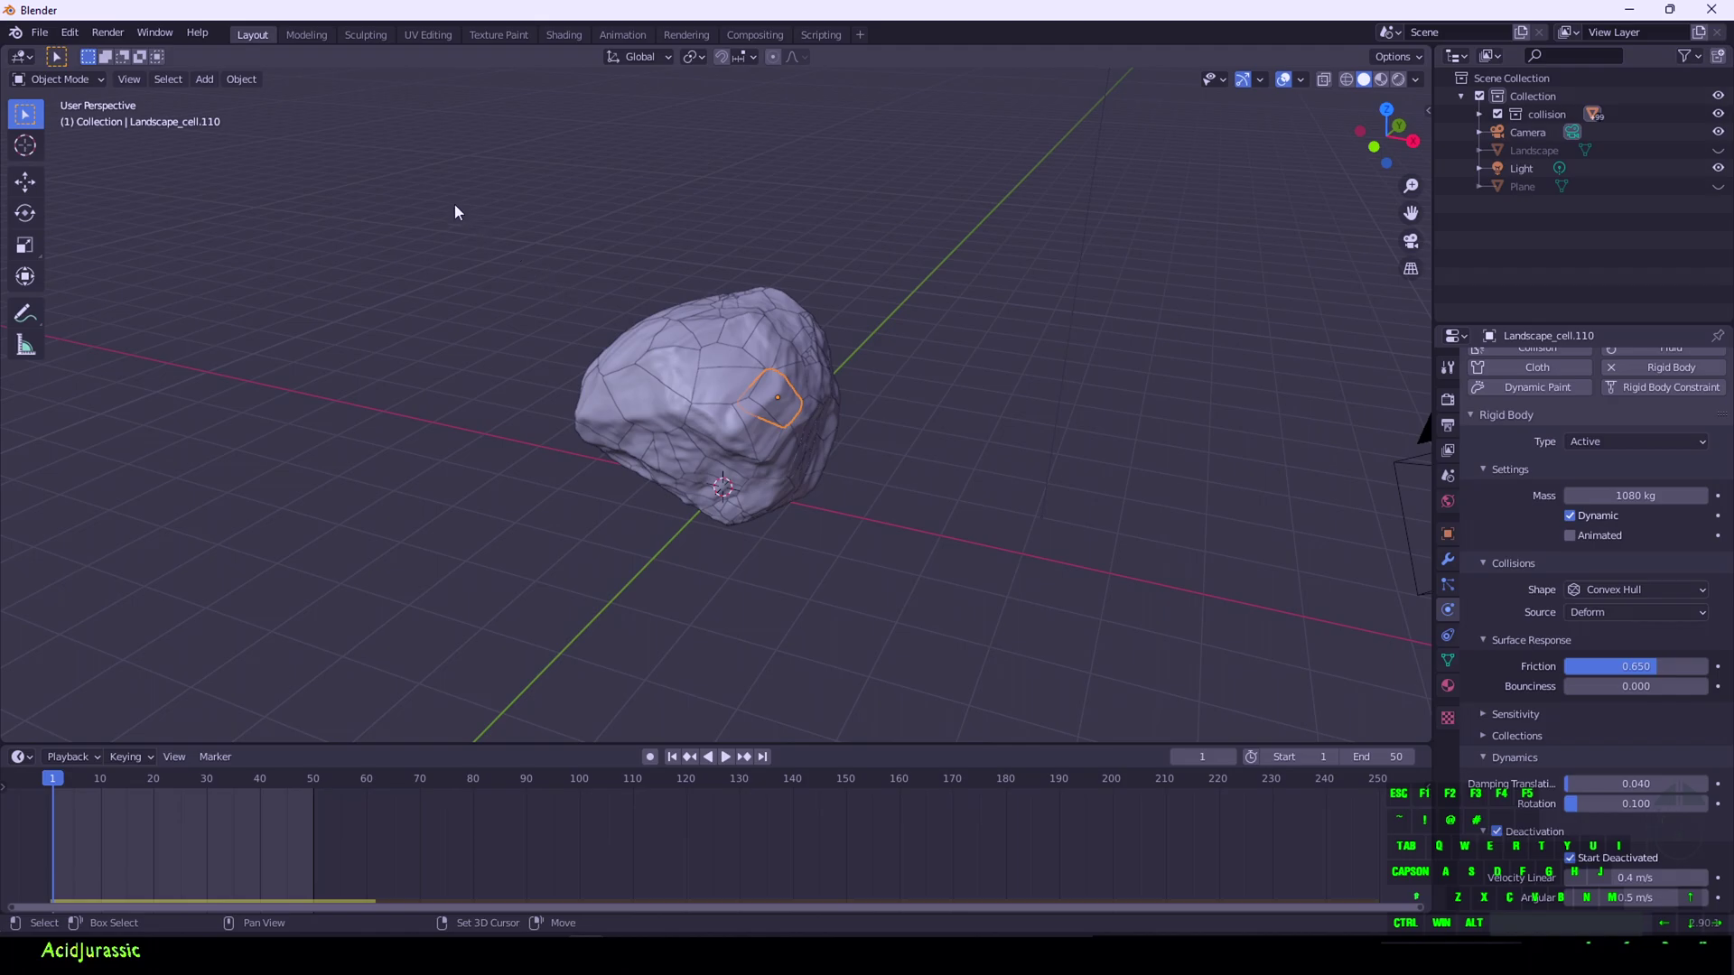
Box-select all rock cells and copy the active cell's rigid-body settings to them
left_click_drag(428, 193, 948, 662)
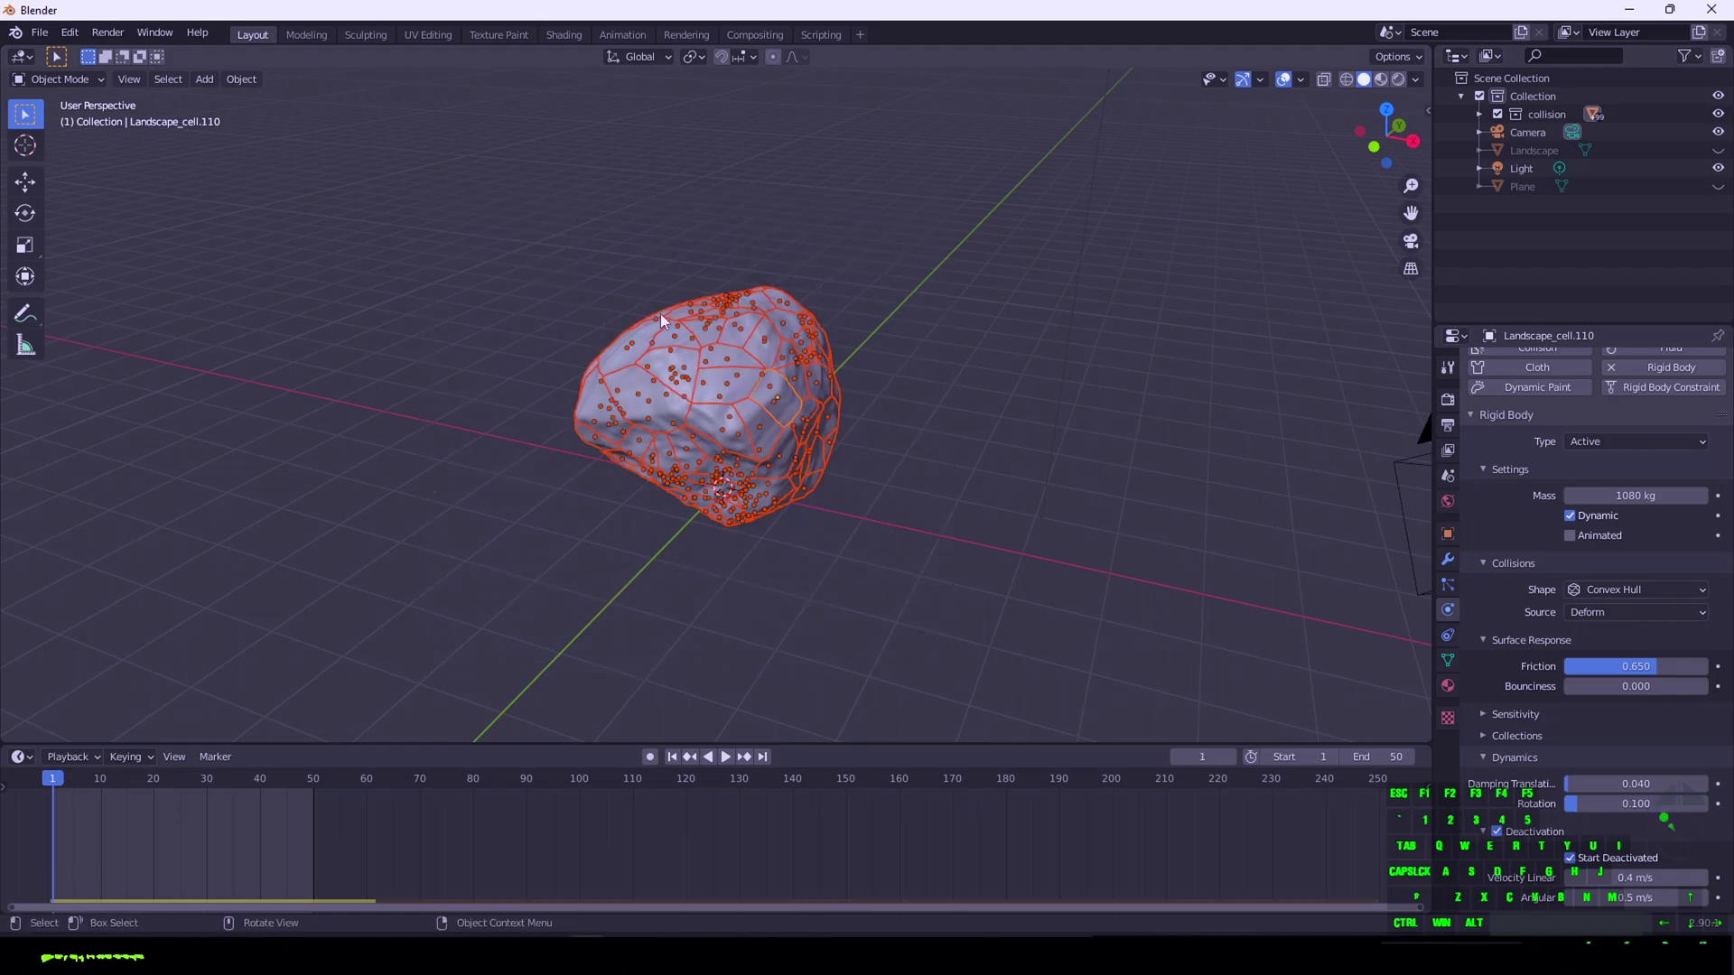
left_click(252, 79)
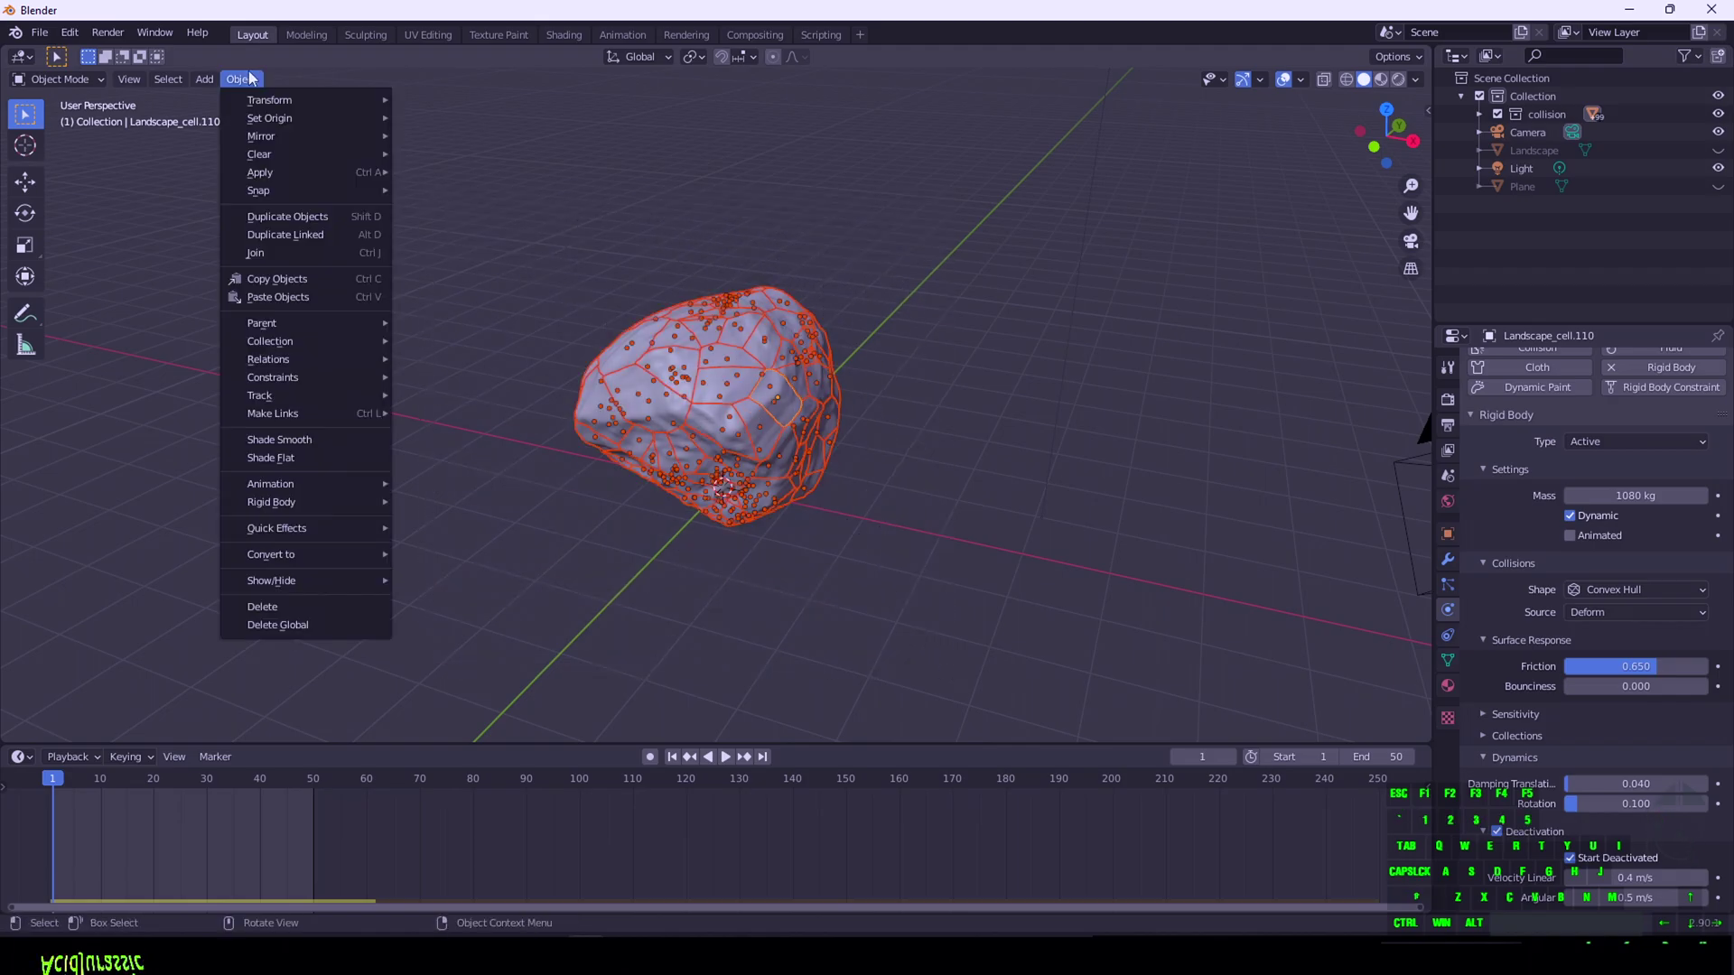
mouse_move(333, 506)
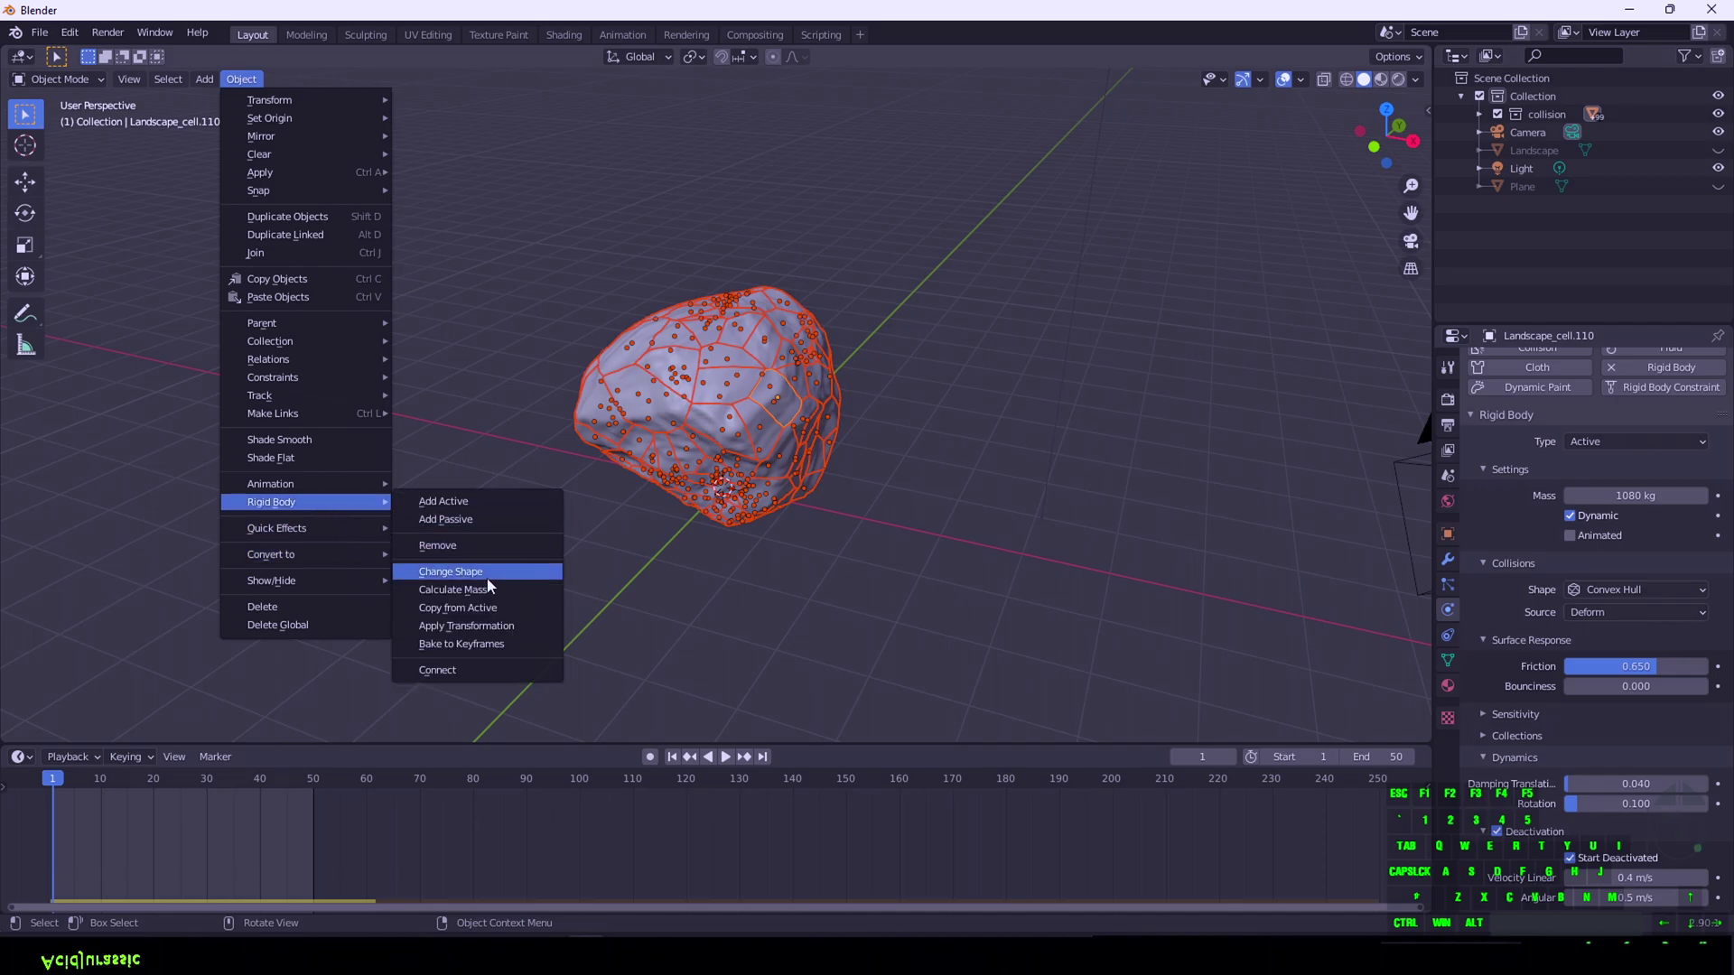
left_click(473, 607)
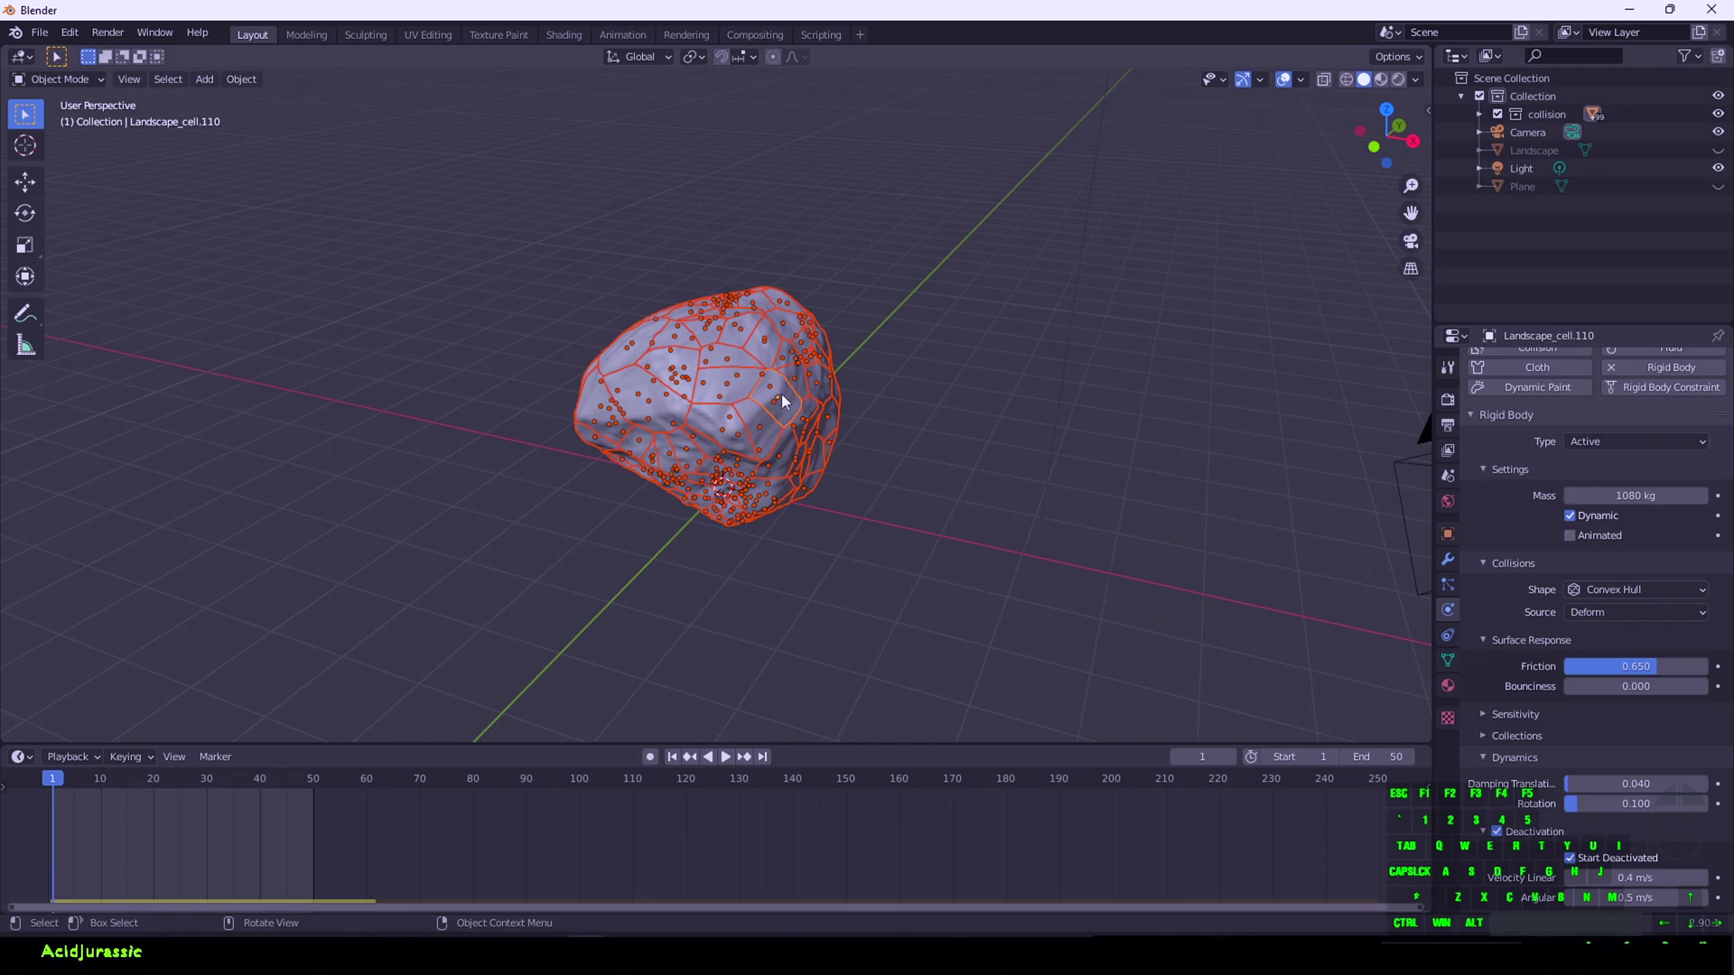
Recalculate all the cells' masses using the Silver material preset
left_click(242, 79)
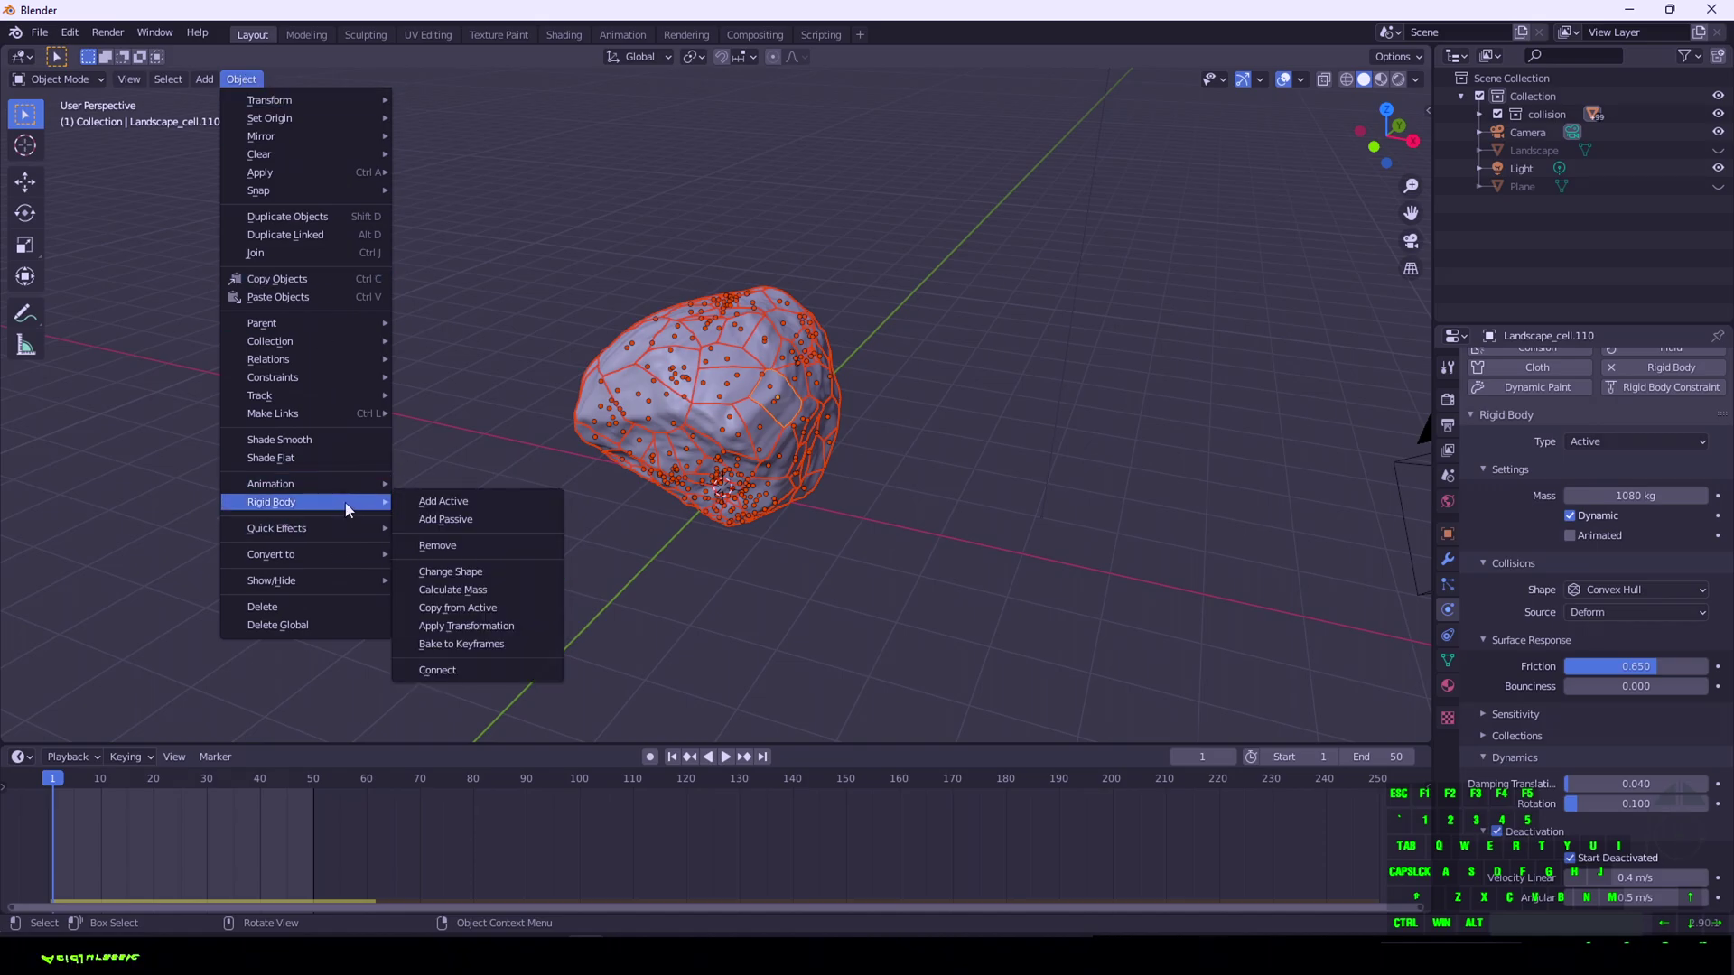
left_click(241, 80)
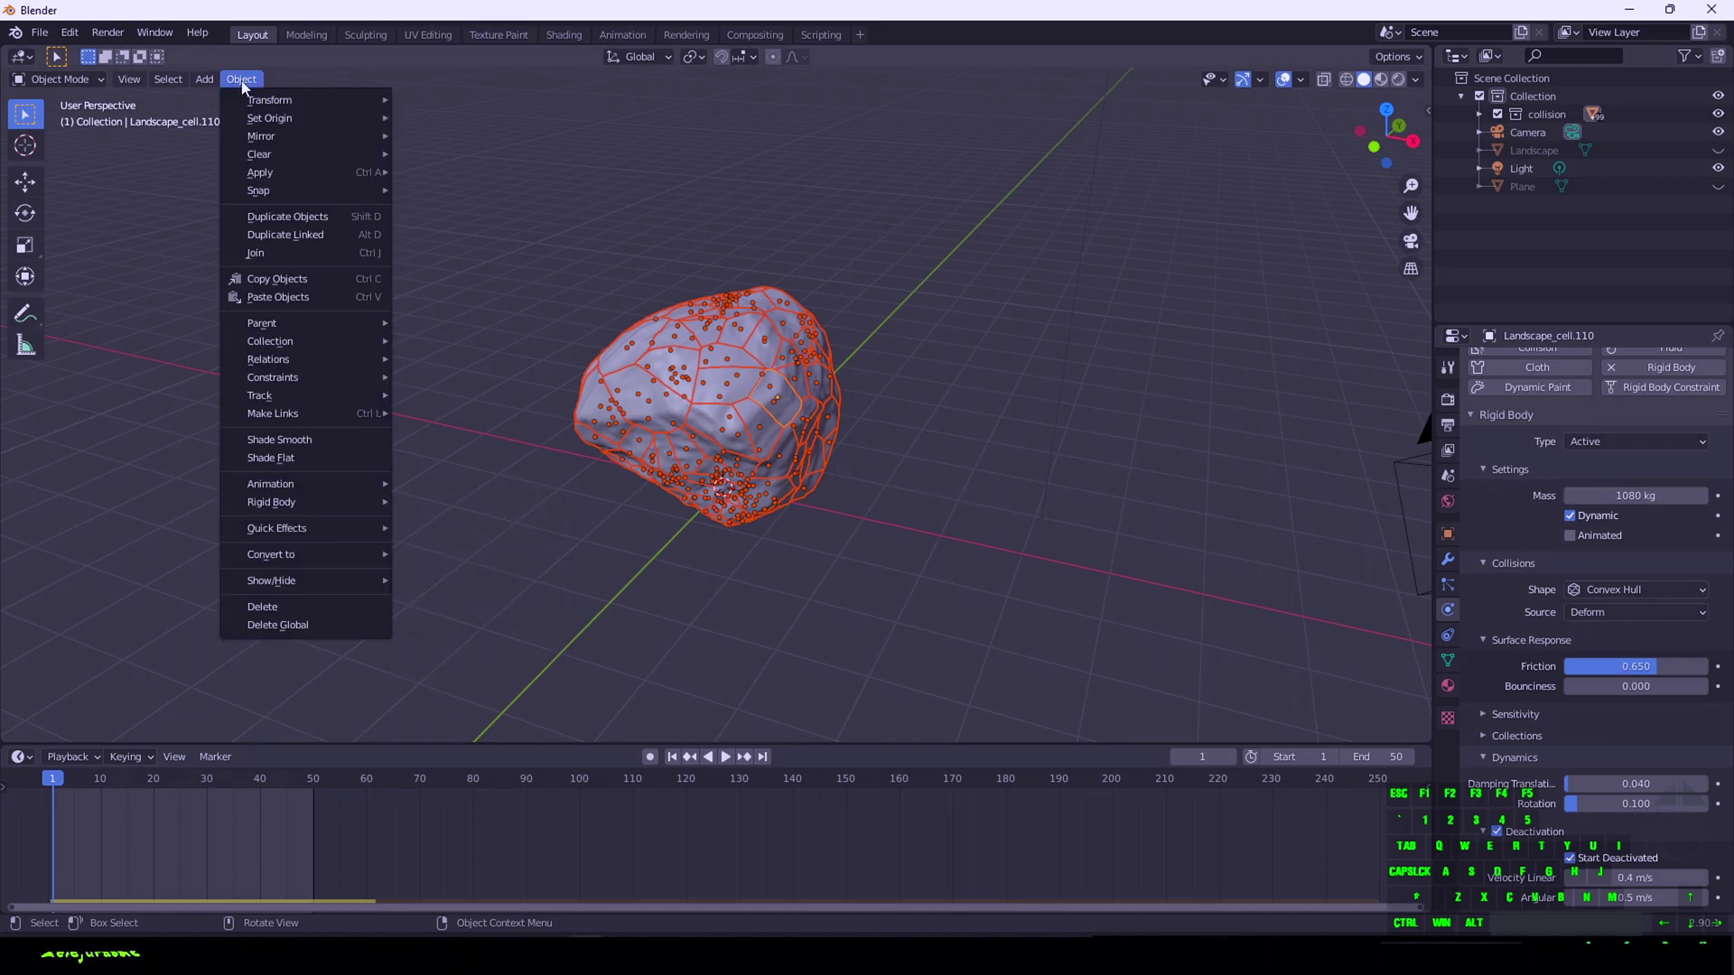
mouse_move(350, 500)
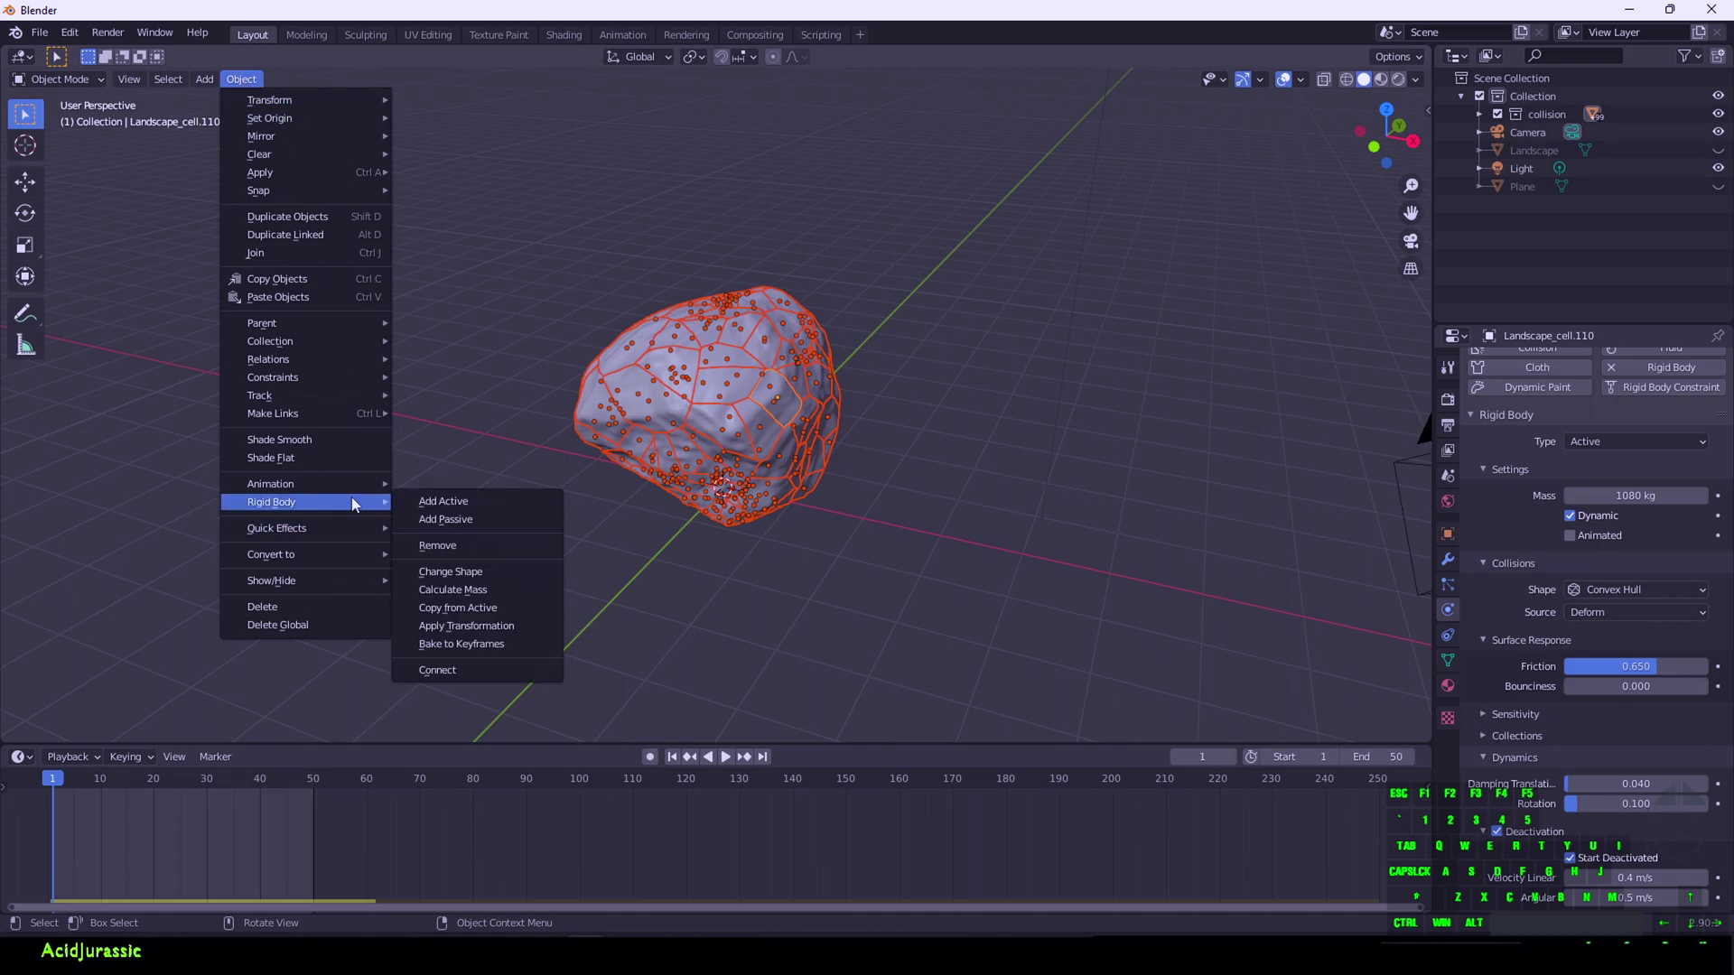
left_click(495, 595)
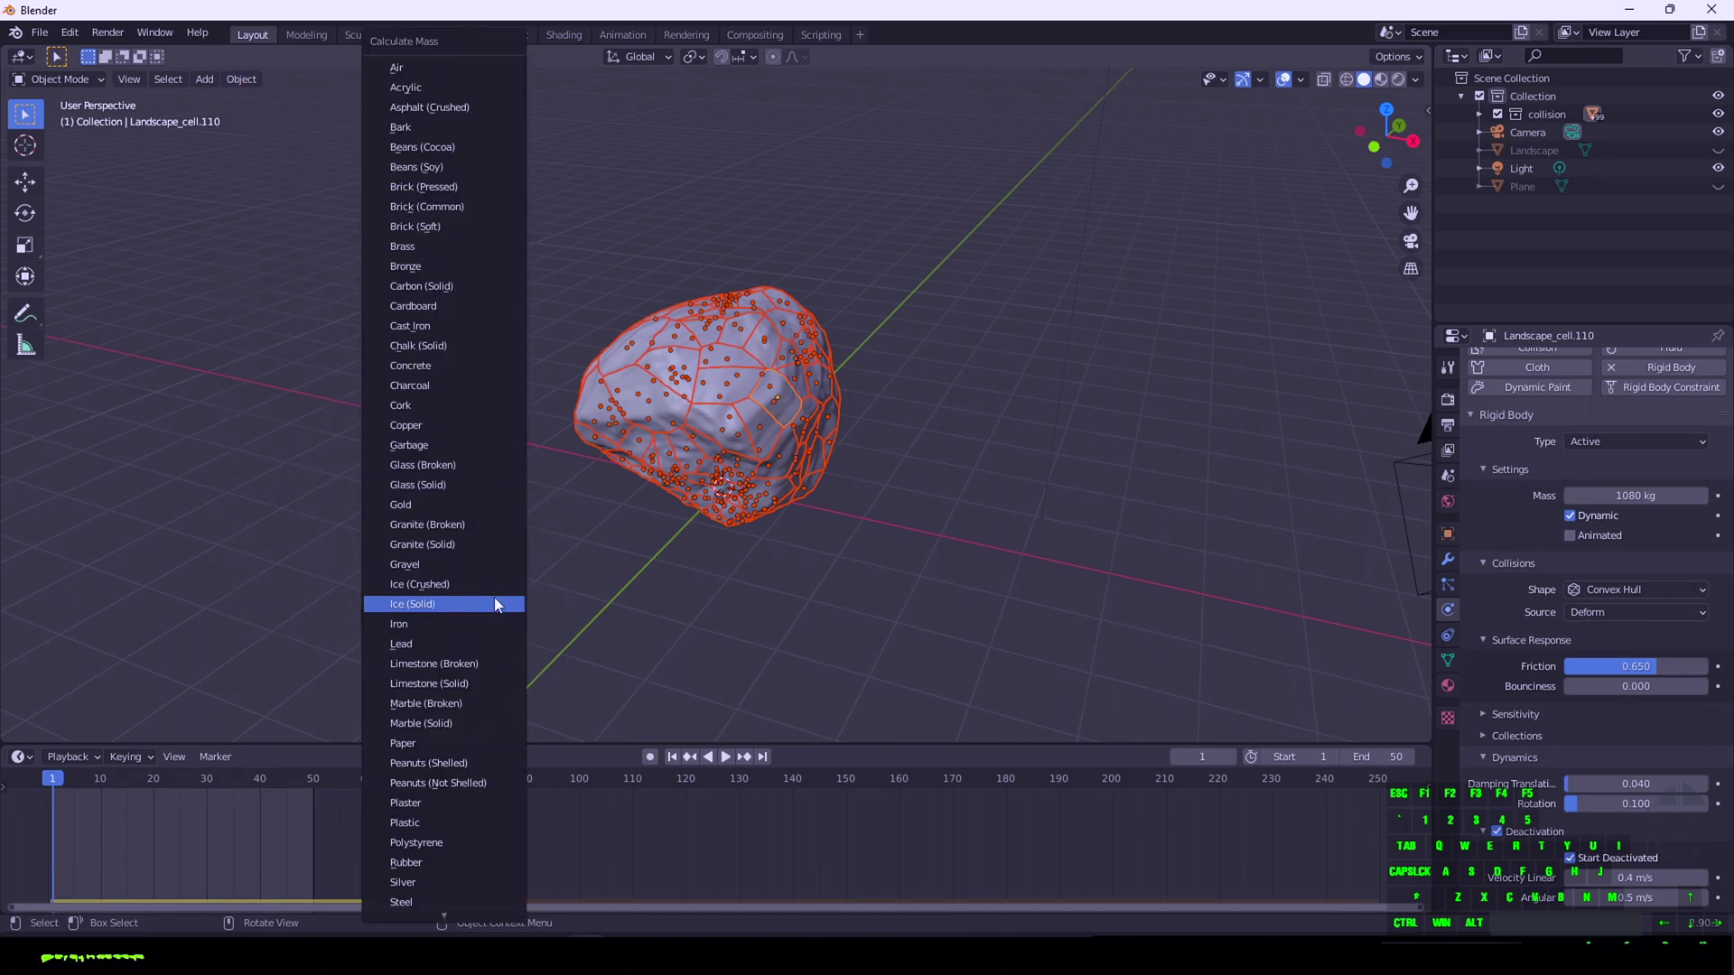
left_click(448, 885)
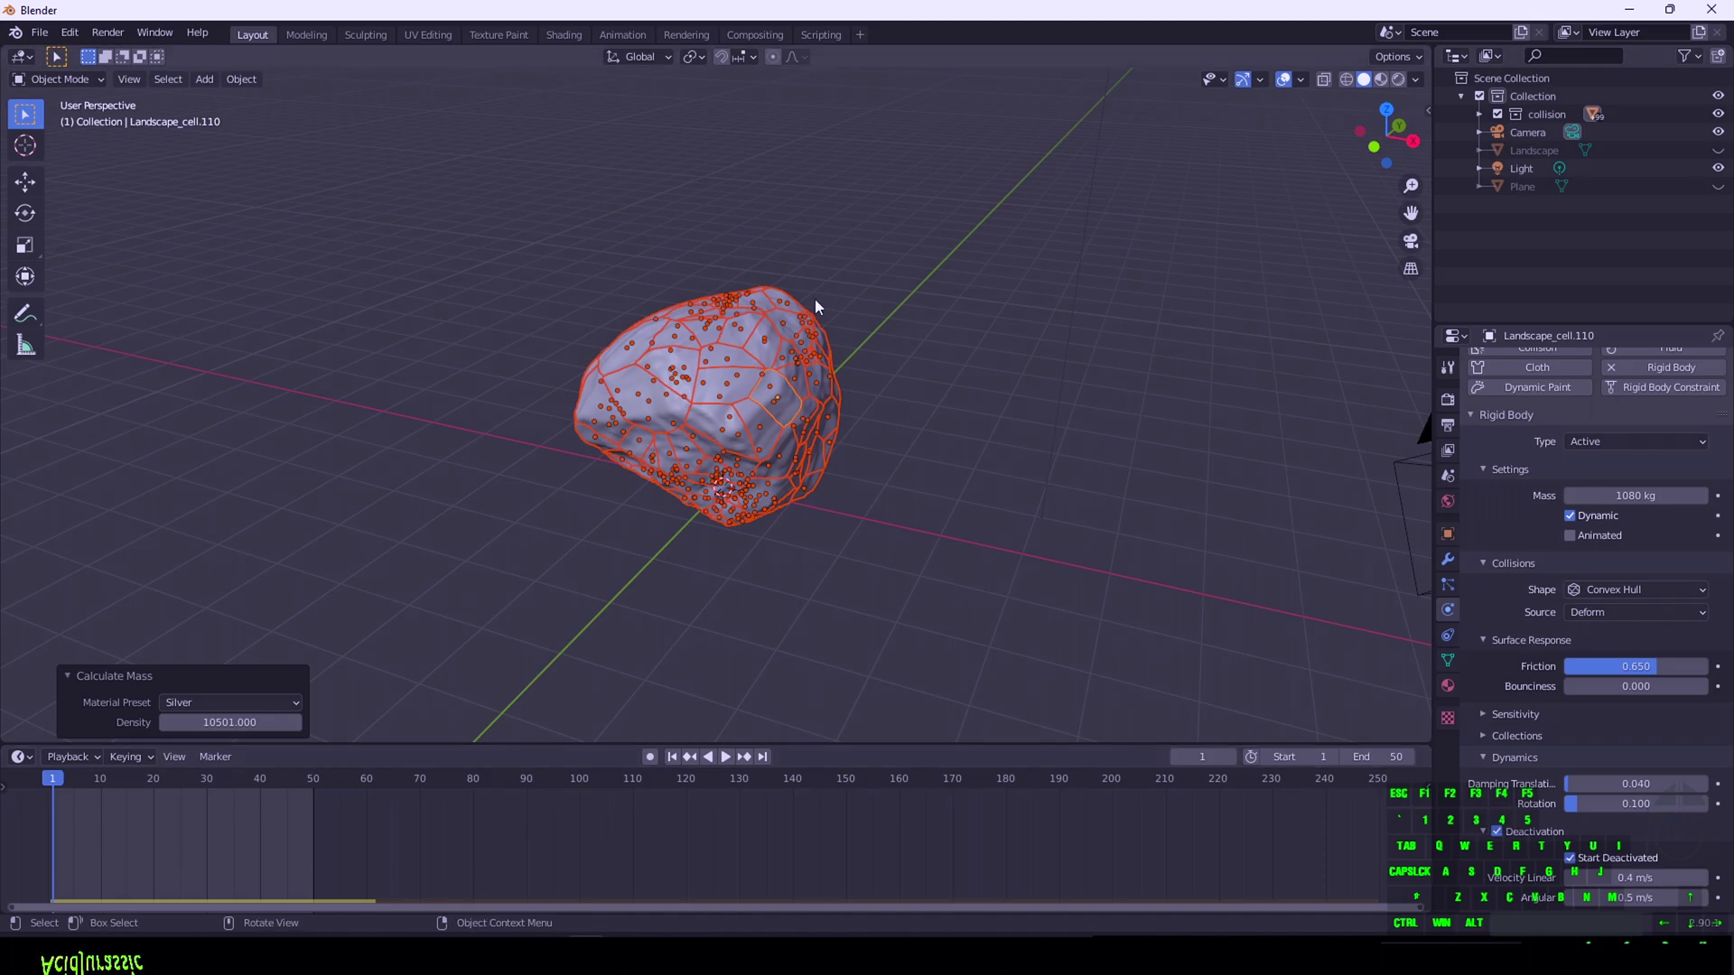
Select the single cell Landscape_cell.092 and briefly play the simulation to test it
left_click(744, 468)
left_click(762, 362)
key("space")
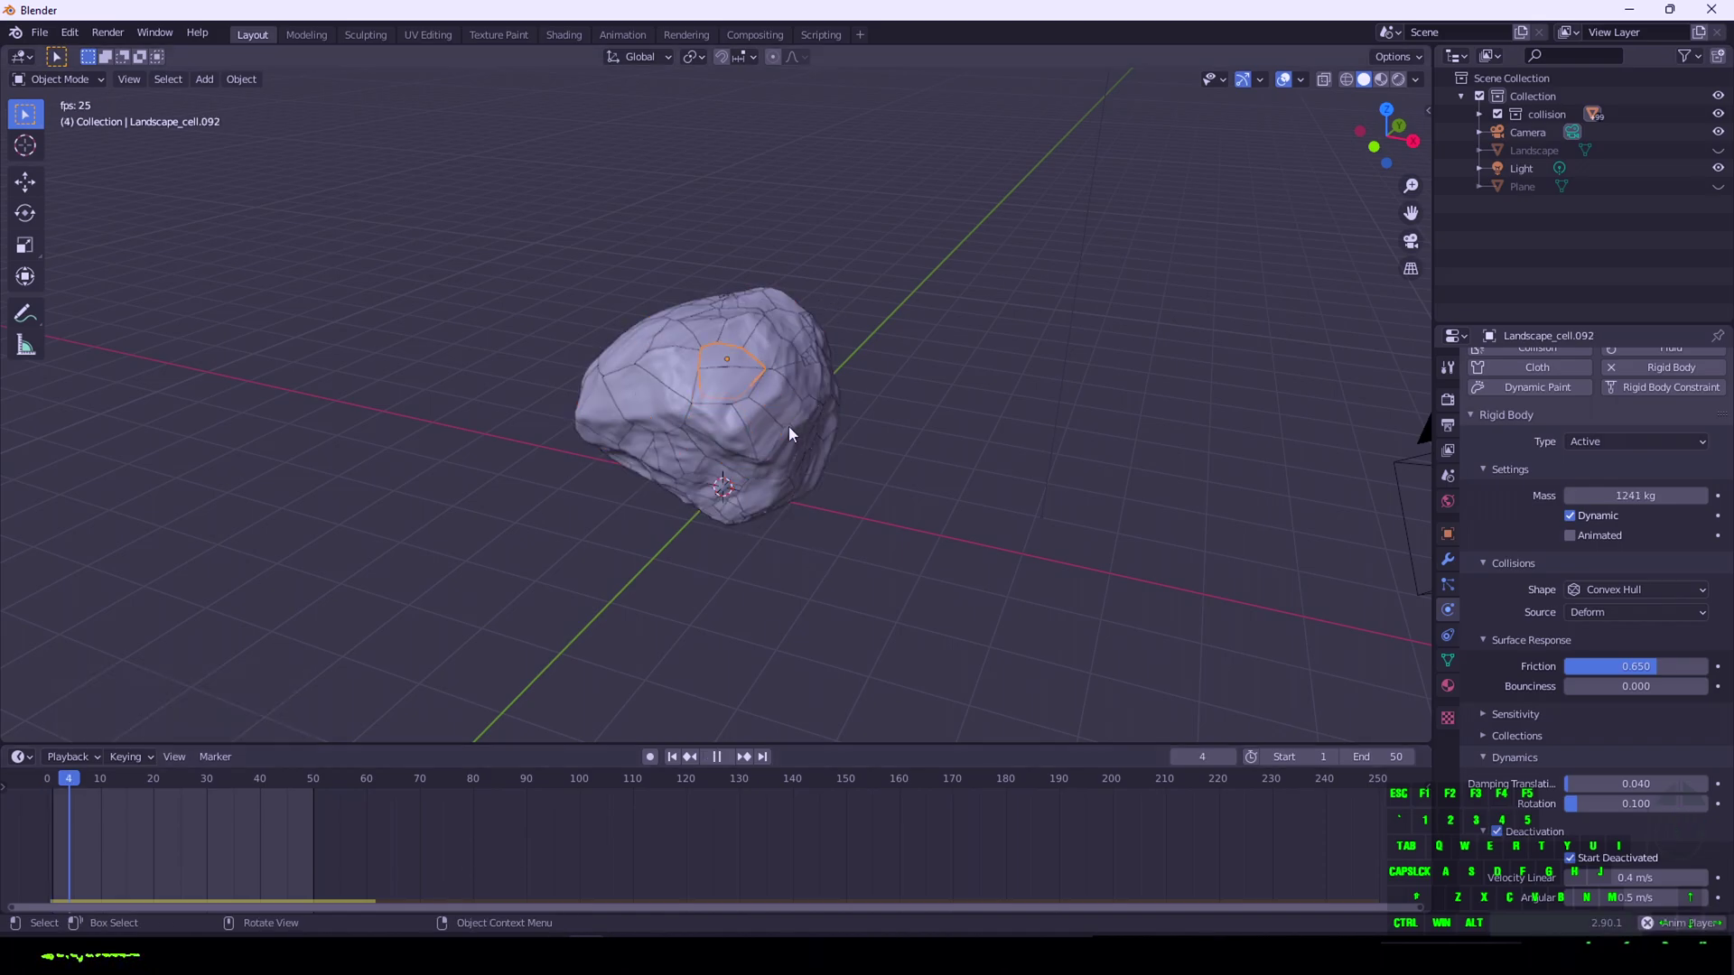
key("space")
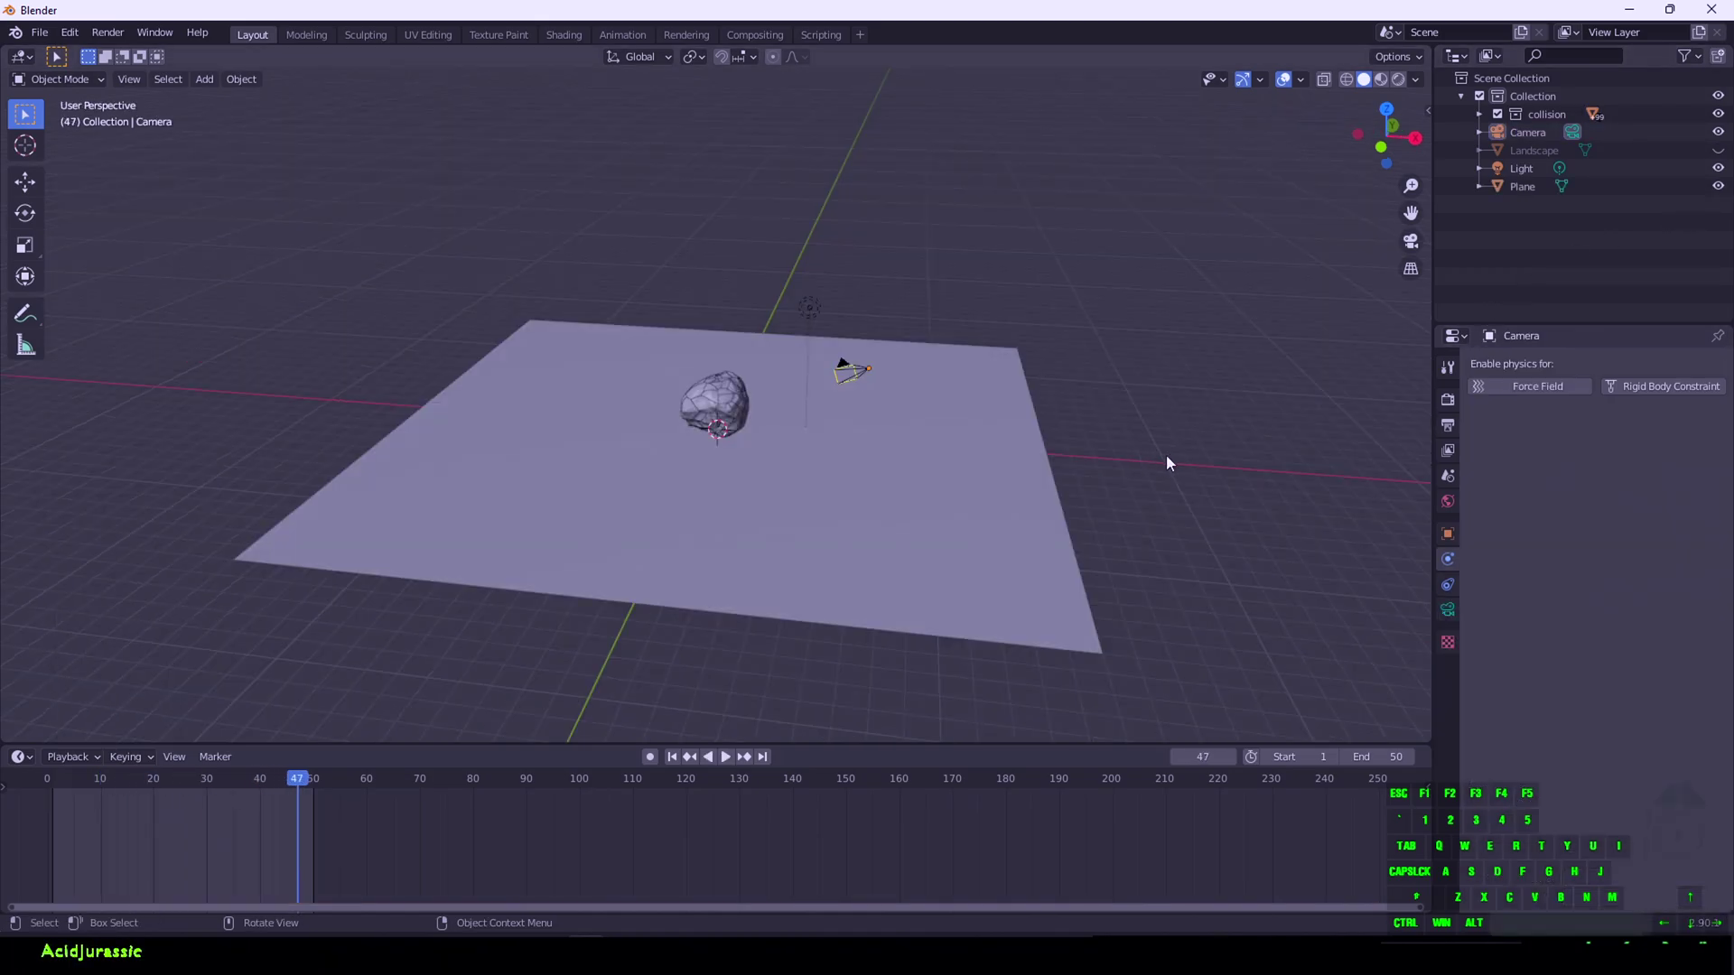
key("shift+a")
Add a UV Sphere, scale it down to 0.471 and shade it smooth
mouse_move(1167, 456)
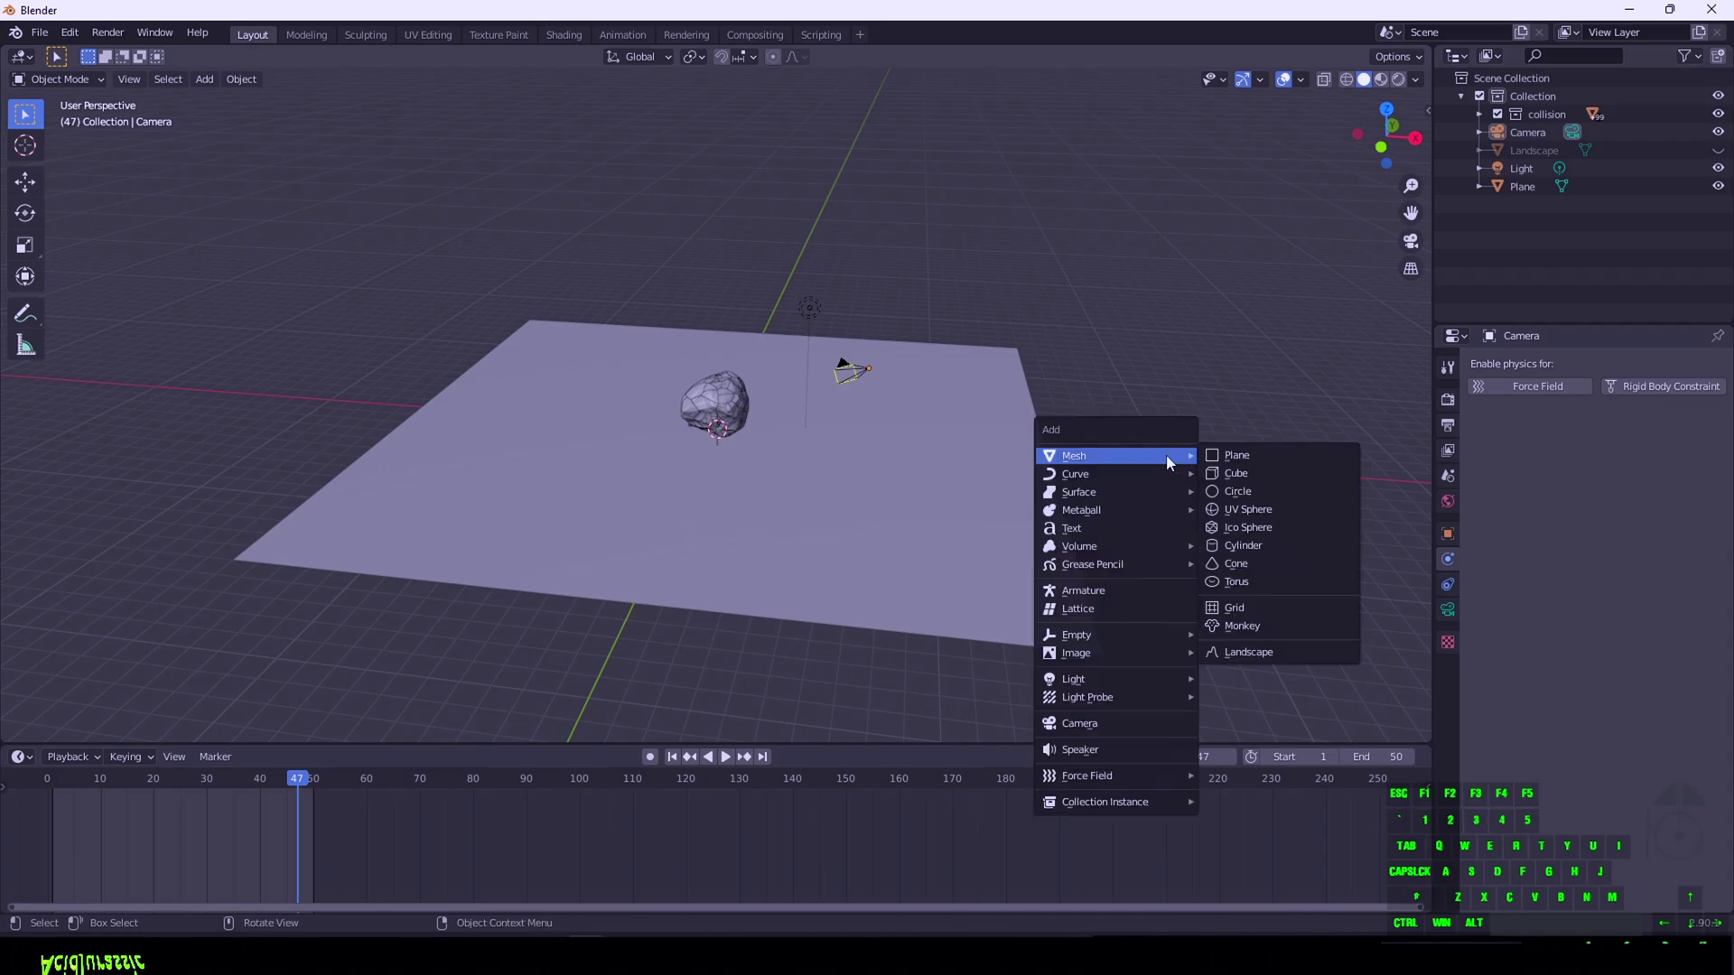
left_click(1286, 508)
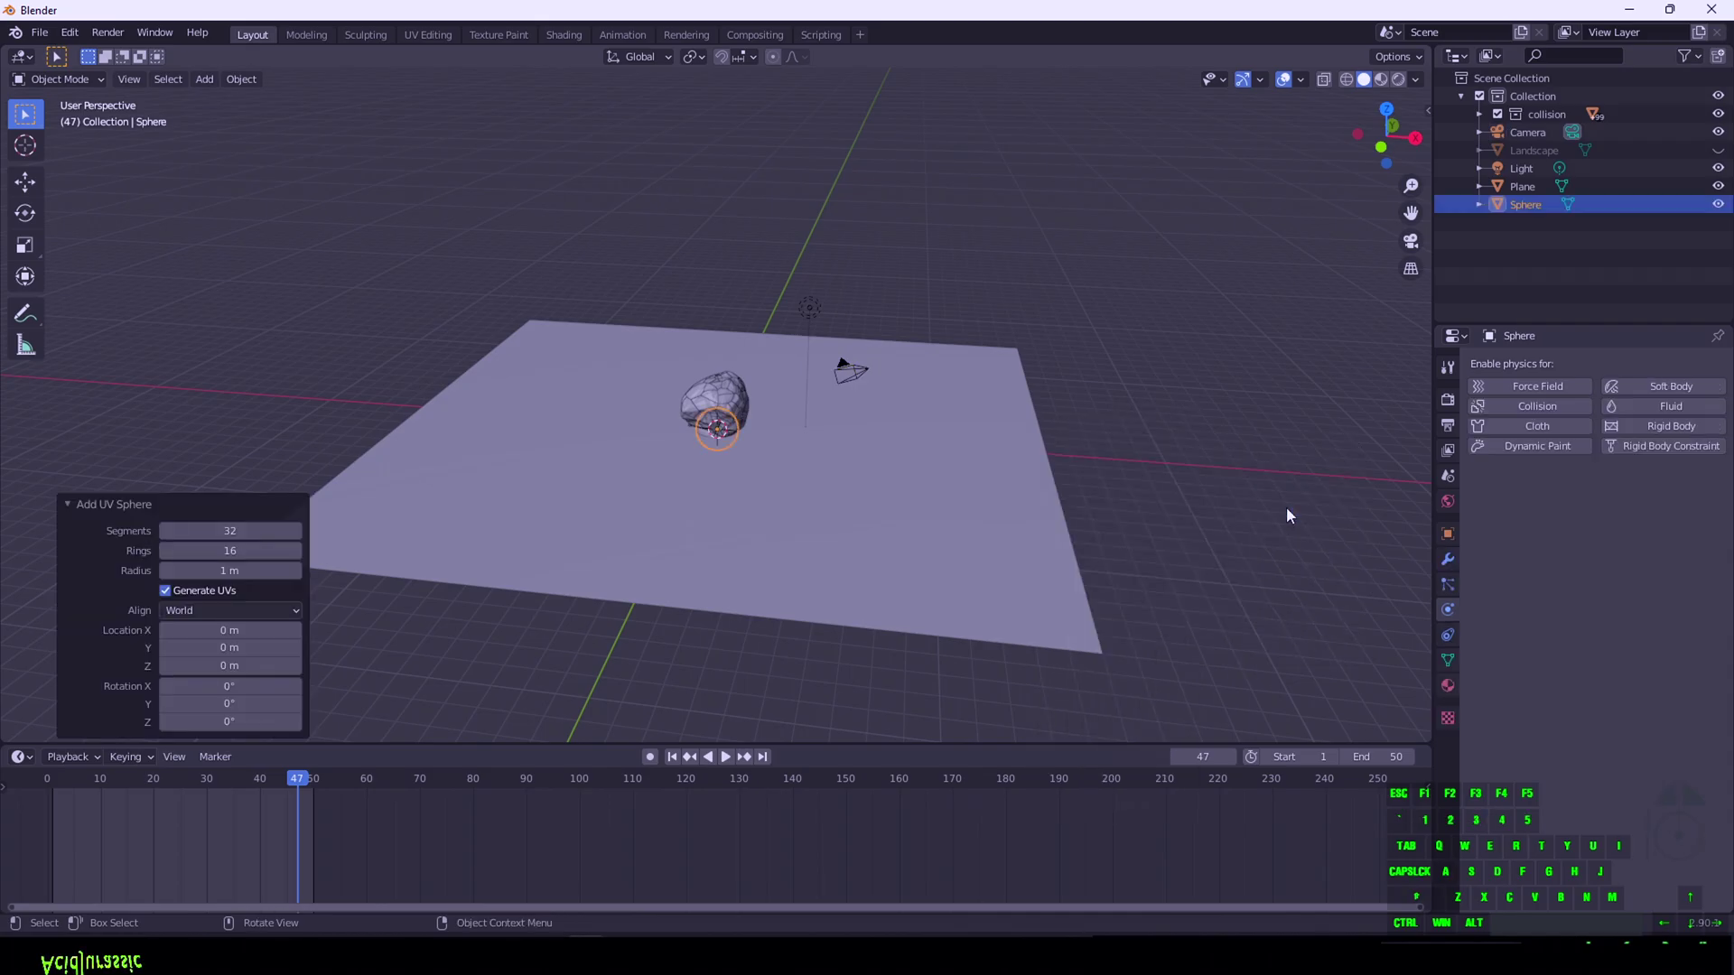
key("g")
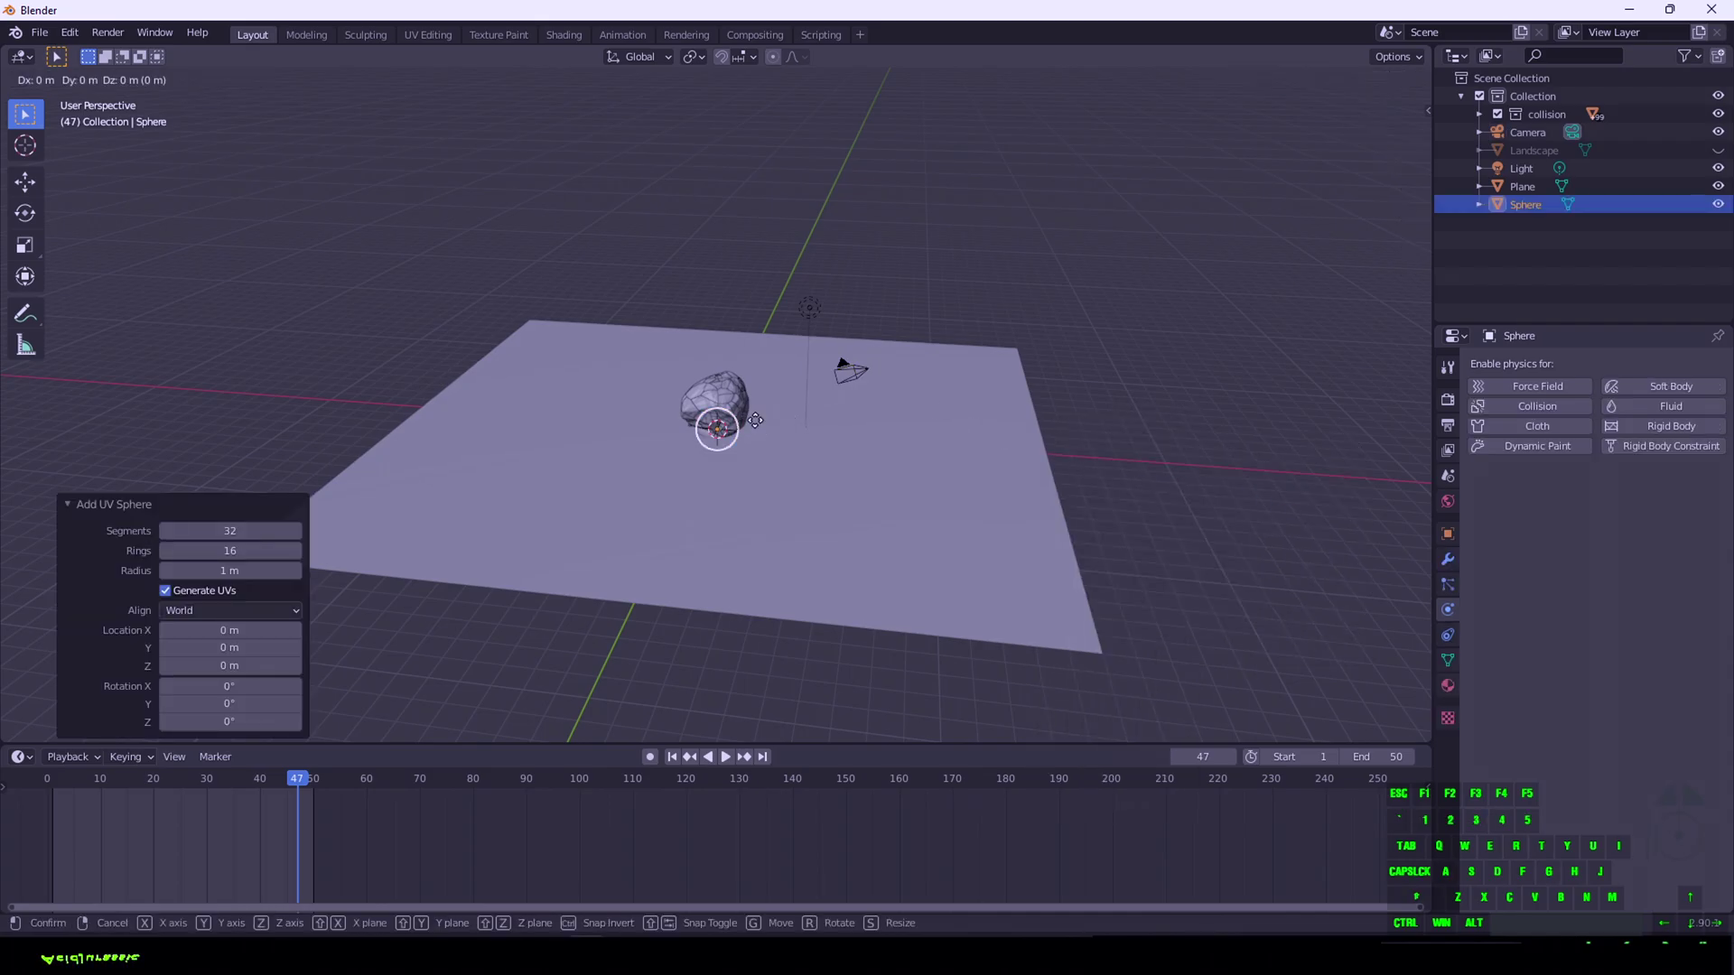
left_click(1005, 275)
key("s")
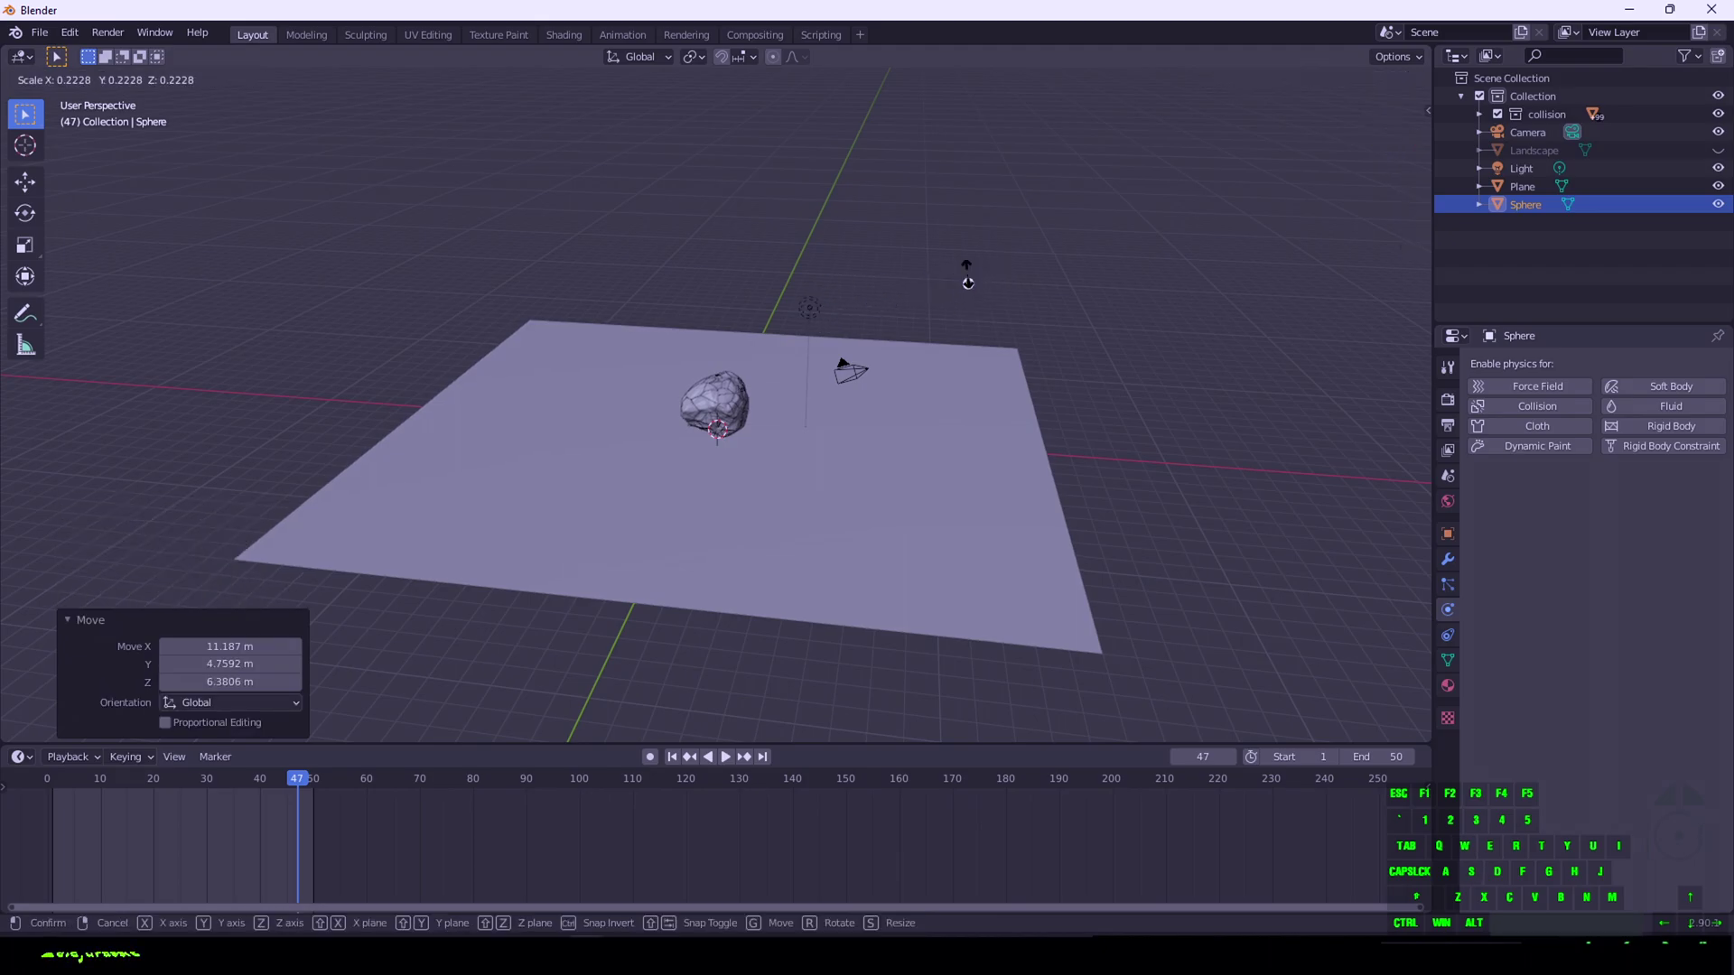
left_click(984, 270)
scroll(1136, 260, "up", 3)
right_click(1153, 198)
left_click(1152, 197)
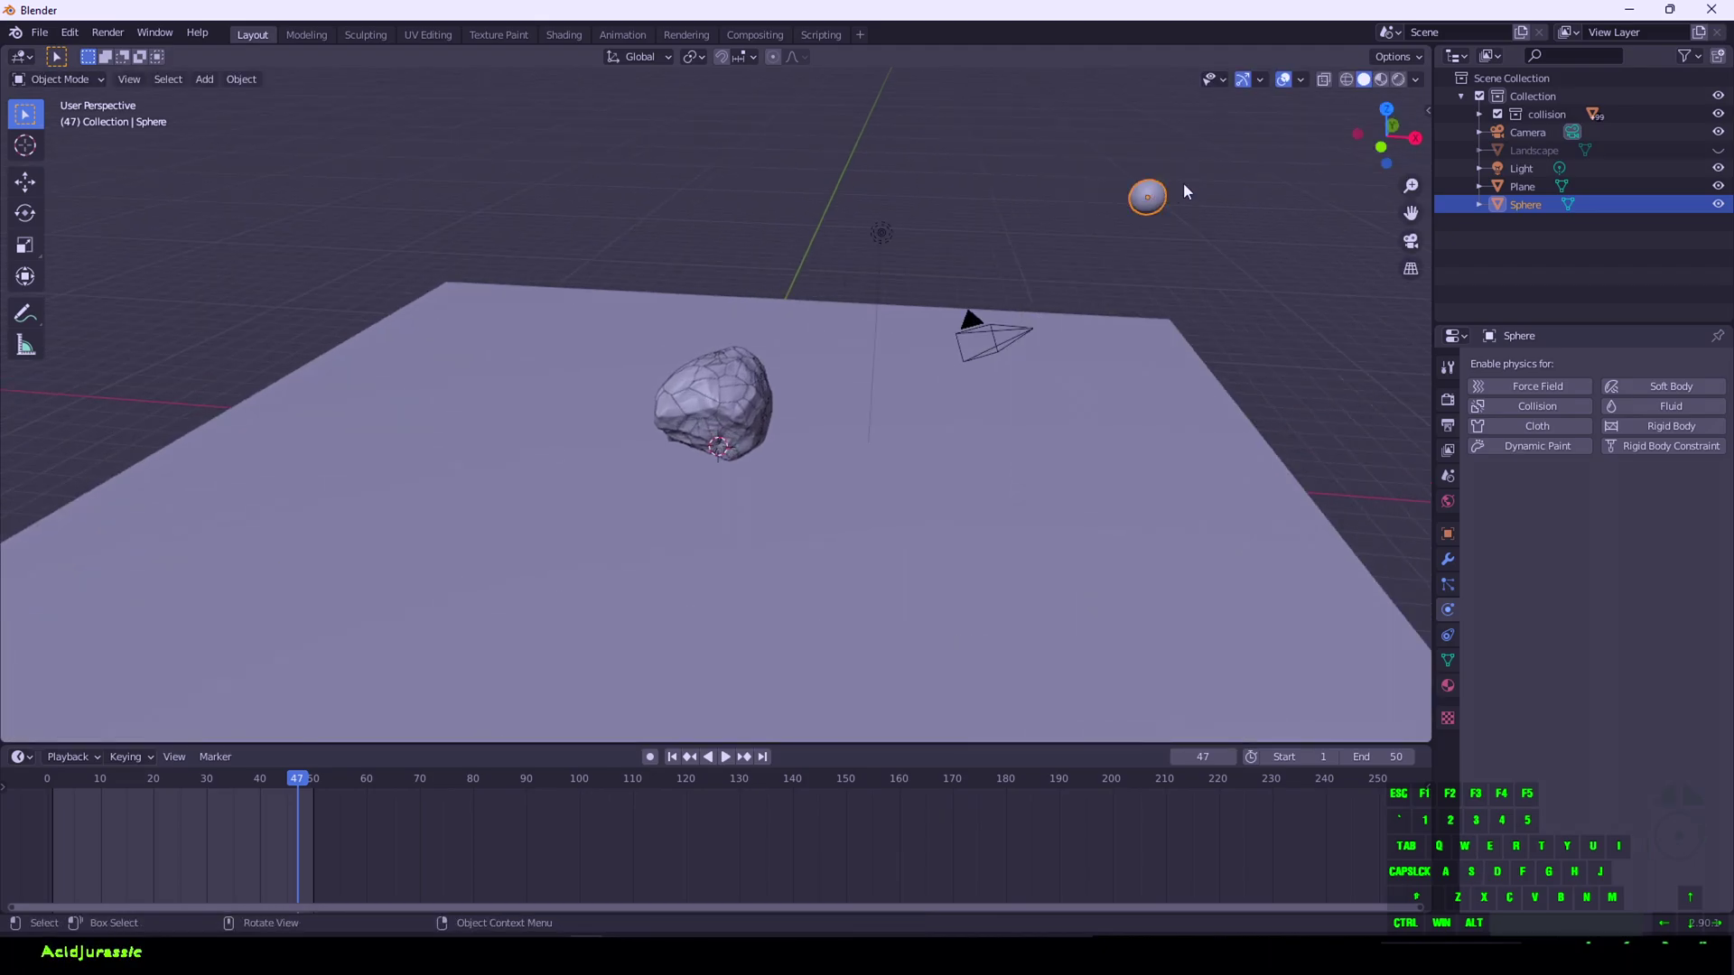
Move the sphere onto the plane beside the rock, offset by 2.3123, -2.9474, 0.9019 m
scroll(1203, 177, "up", 2)
left_click_drag(1411, 210, 1110, 264)
scroll(996, 309, "up", 1)
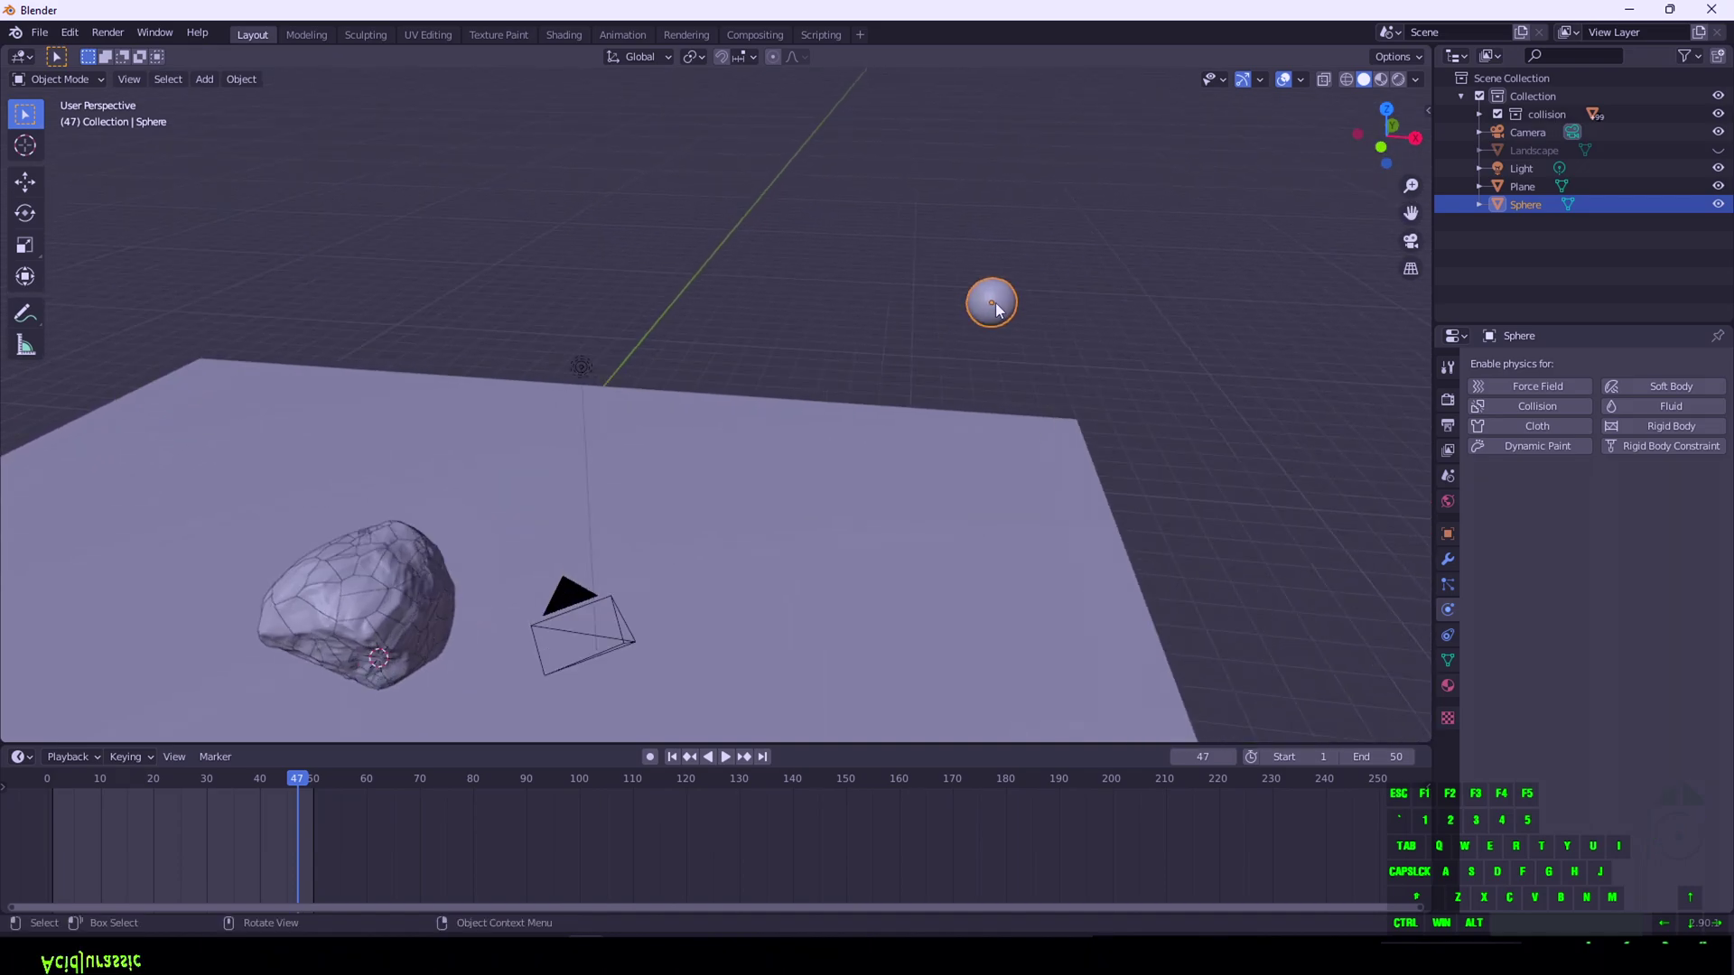
key("g")
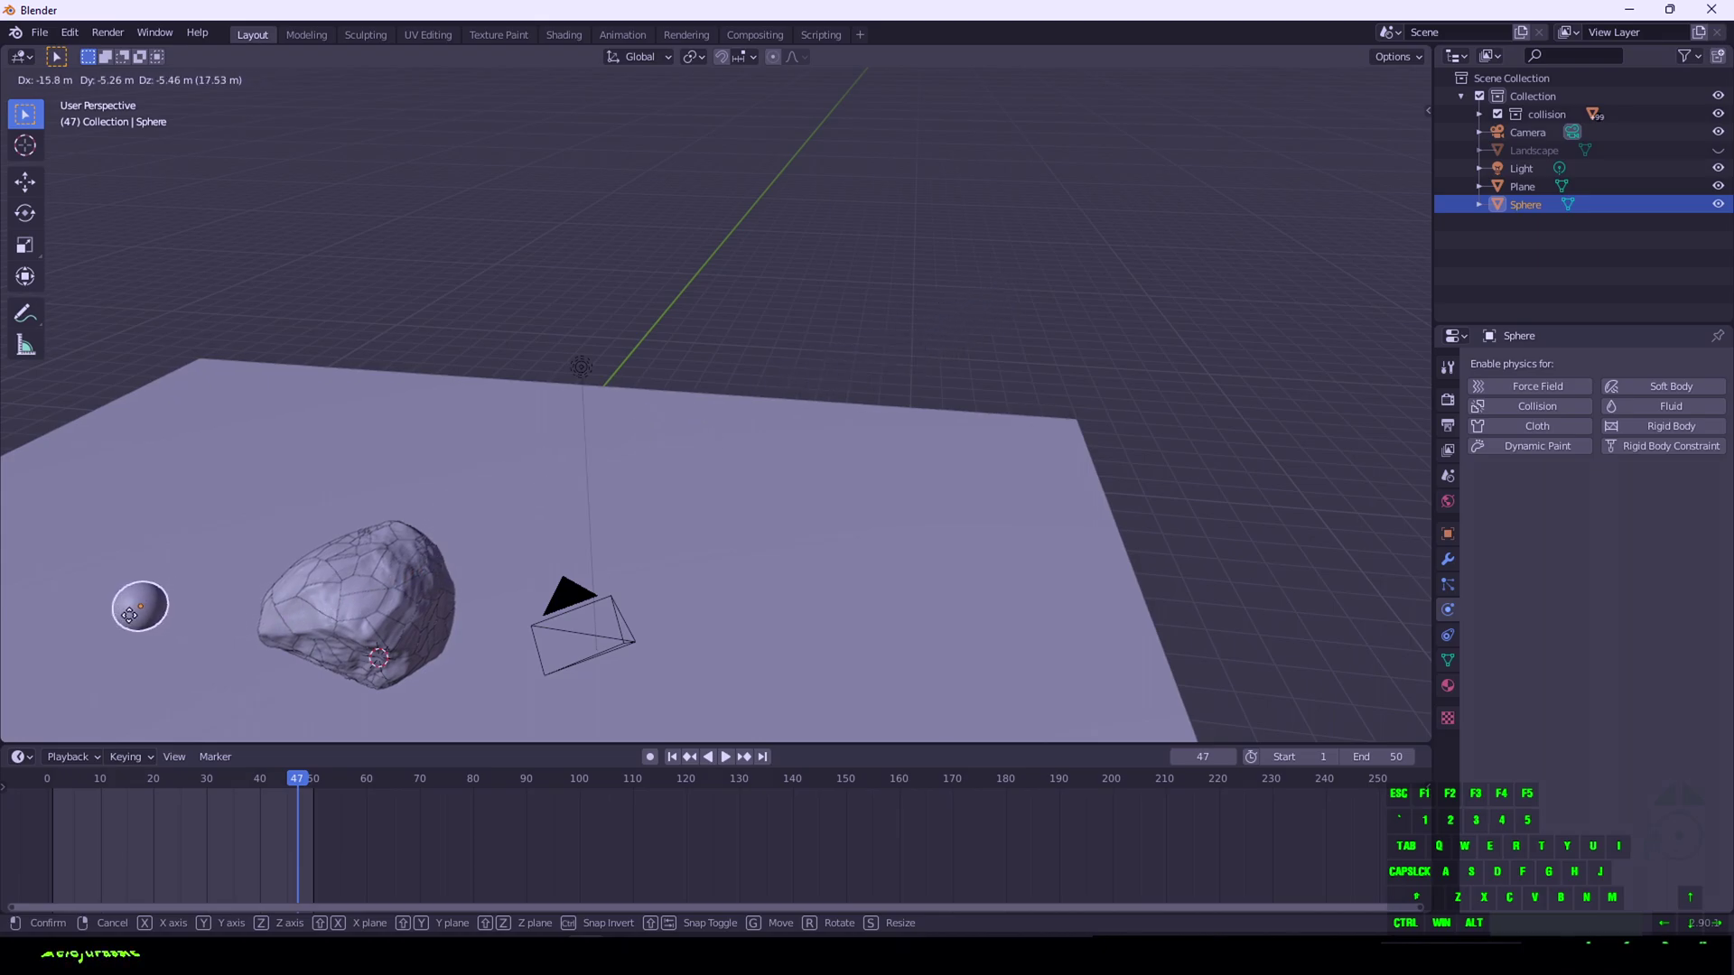
left_click(311, 549)
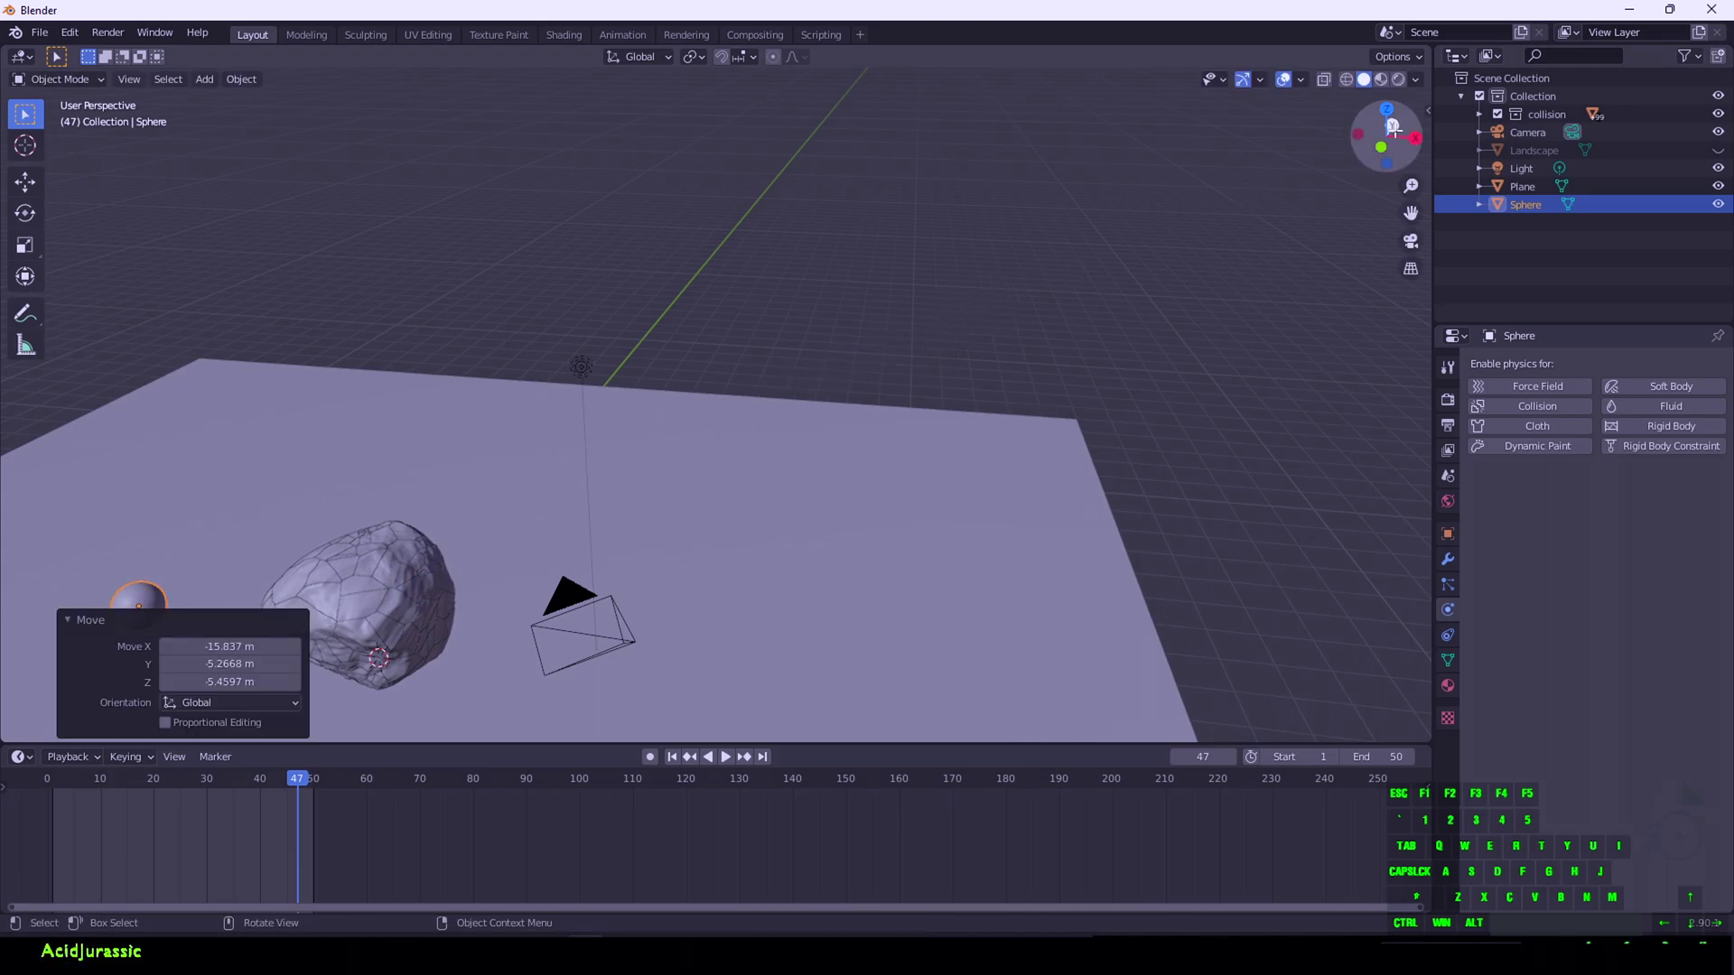
left_click_drag(1386, 135, 927, 324)
key("g")
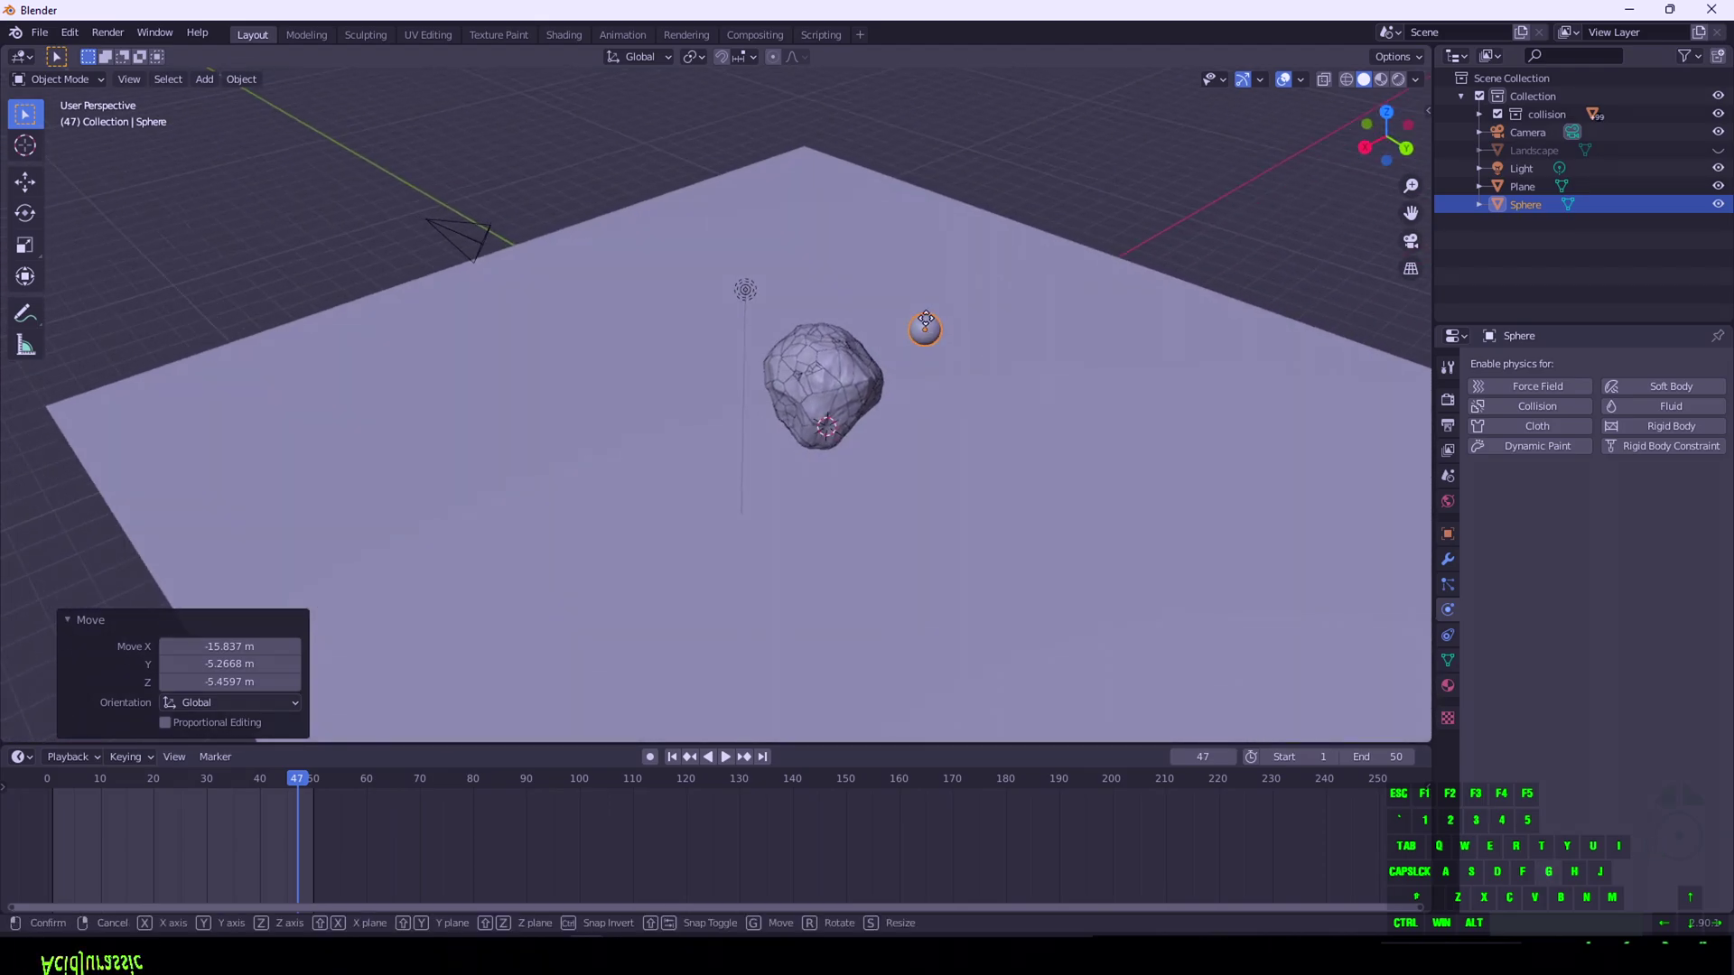
left_click(798, 289)
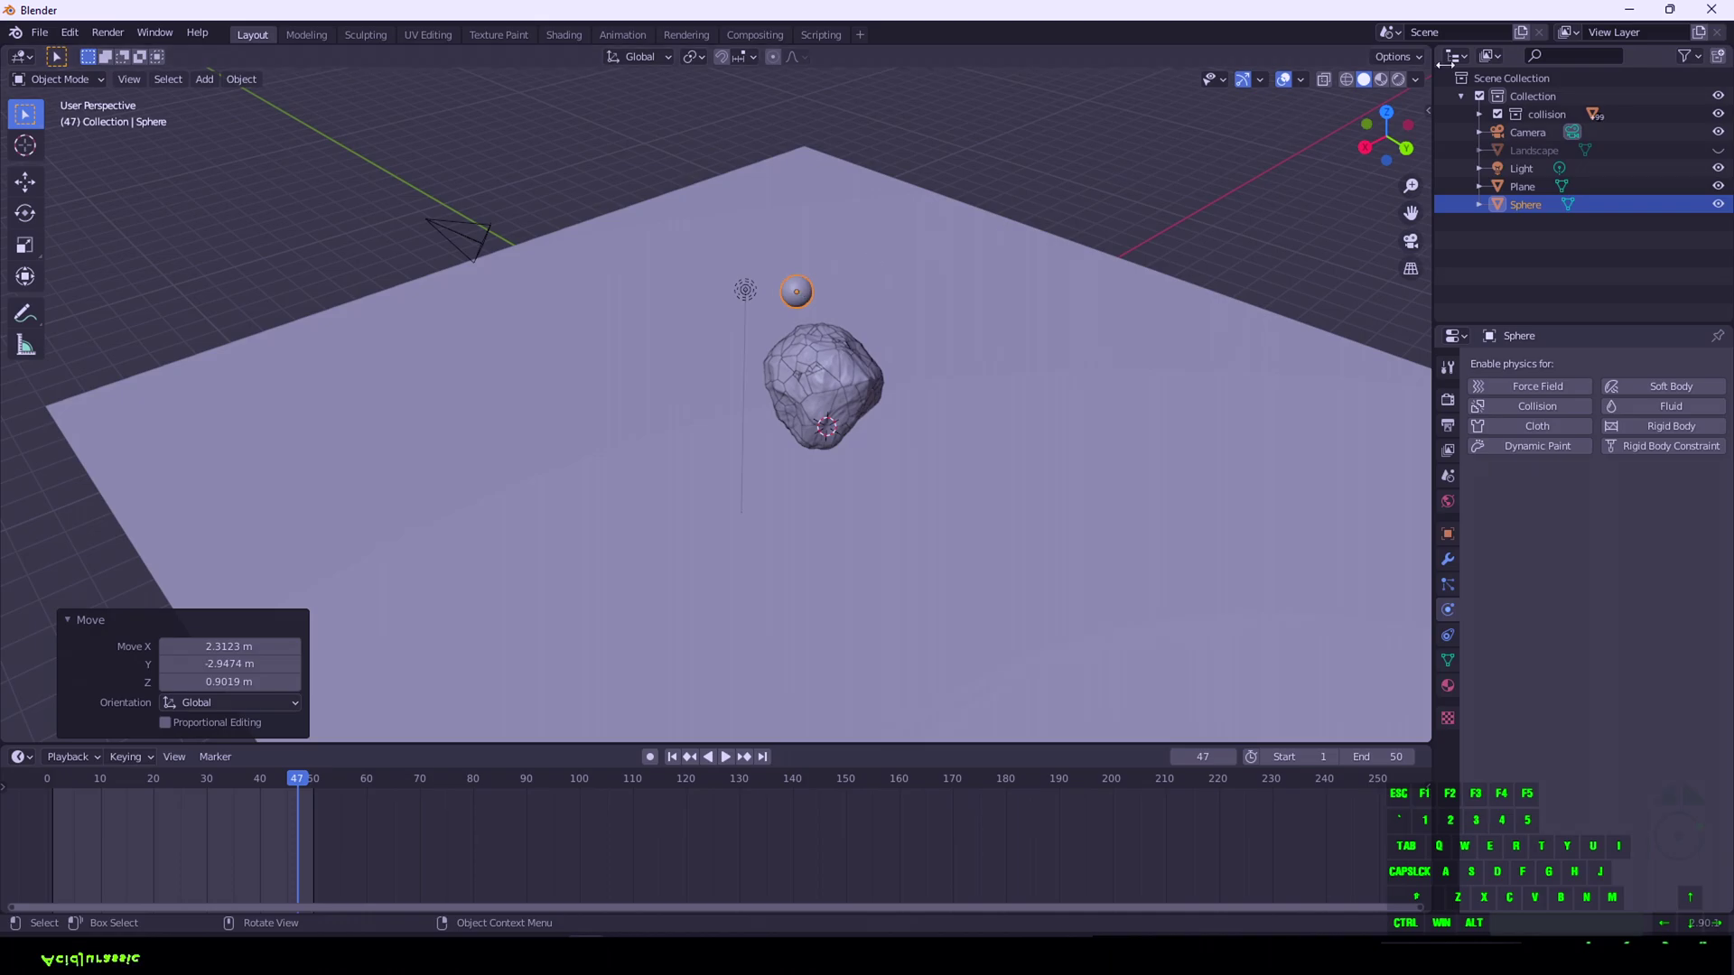
Show the sidebar, view through the camera and slide the sphere to Y -4.475 m
key("n")
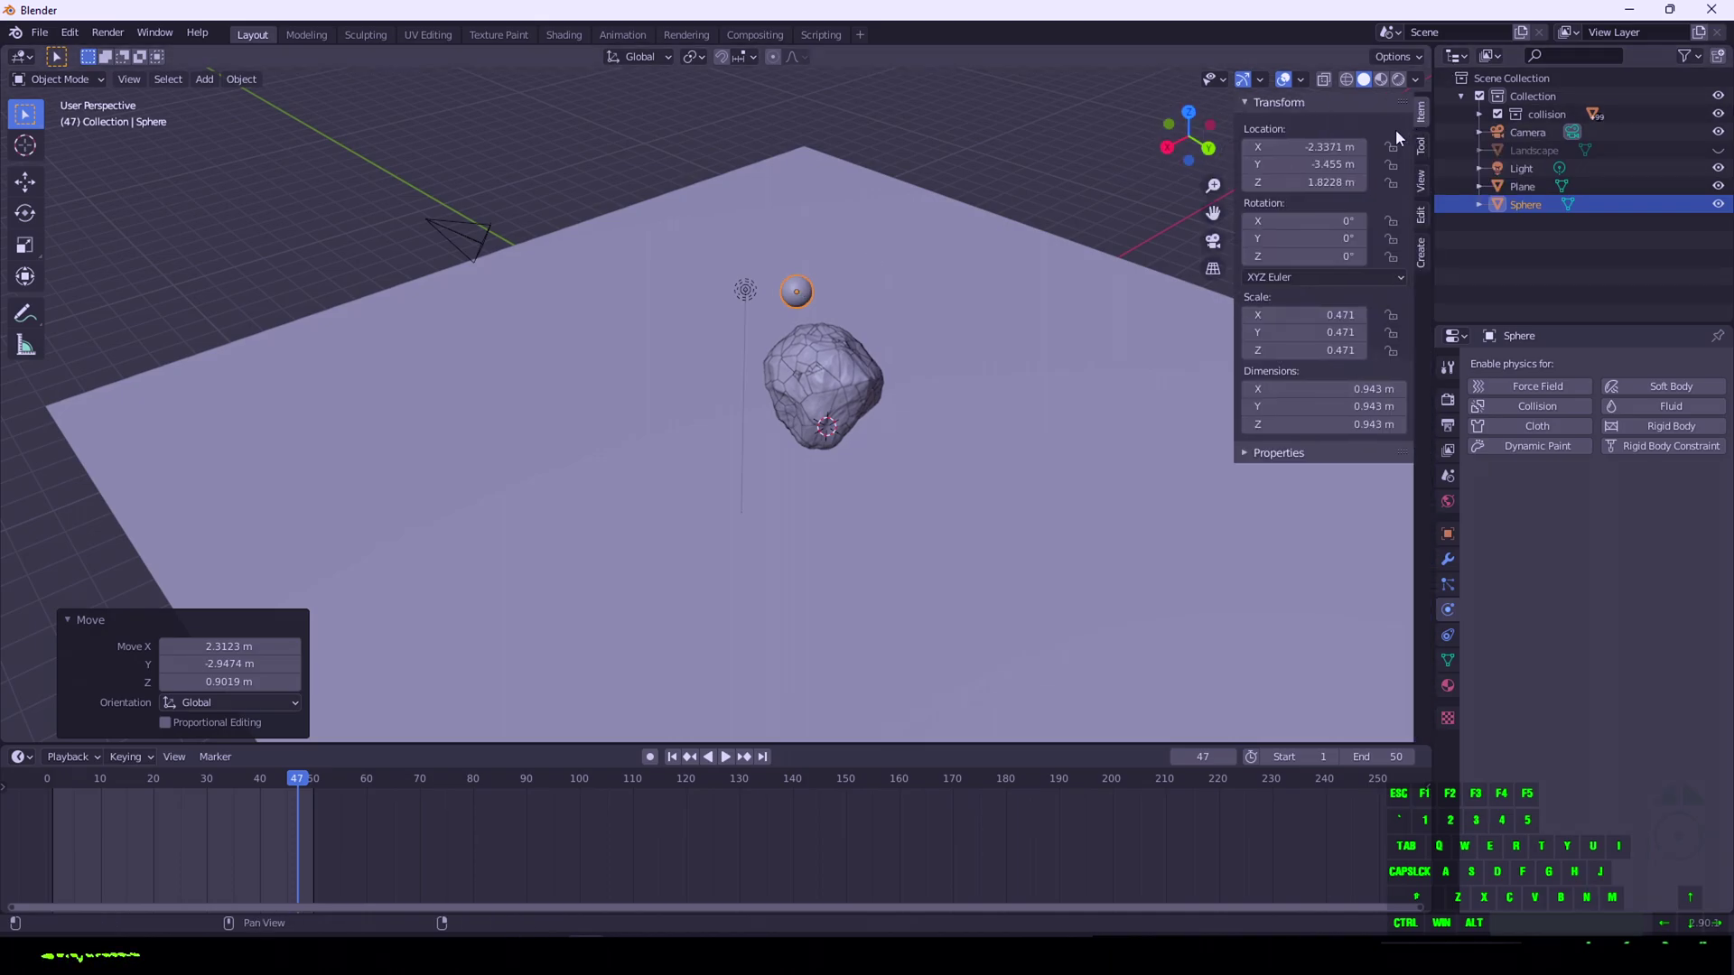
left_click_drag(1189, 135, 1264, 136)
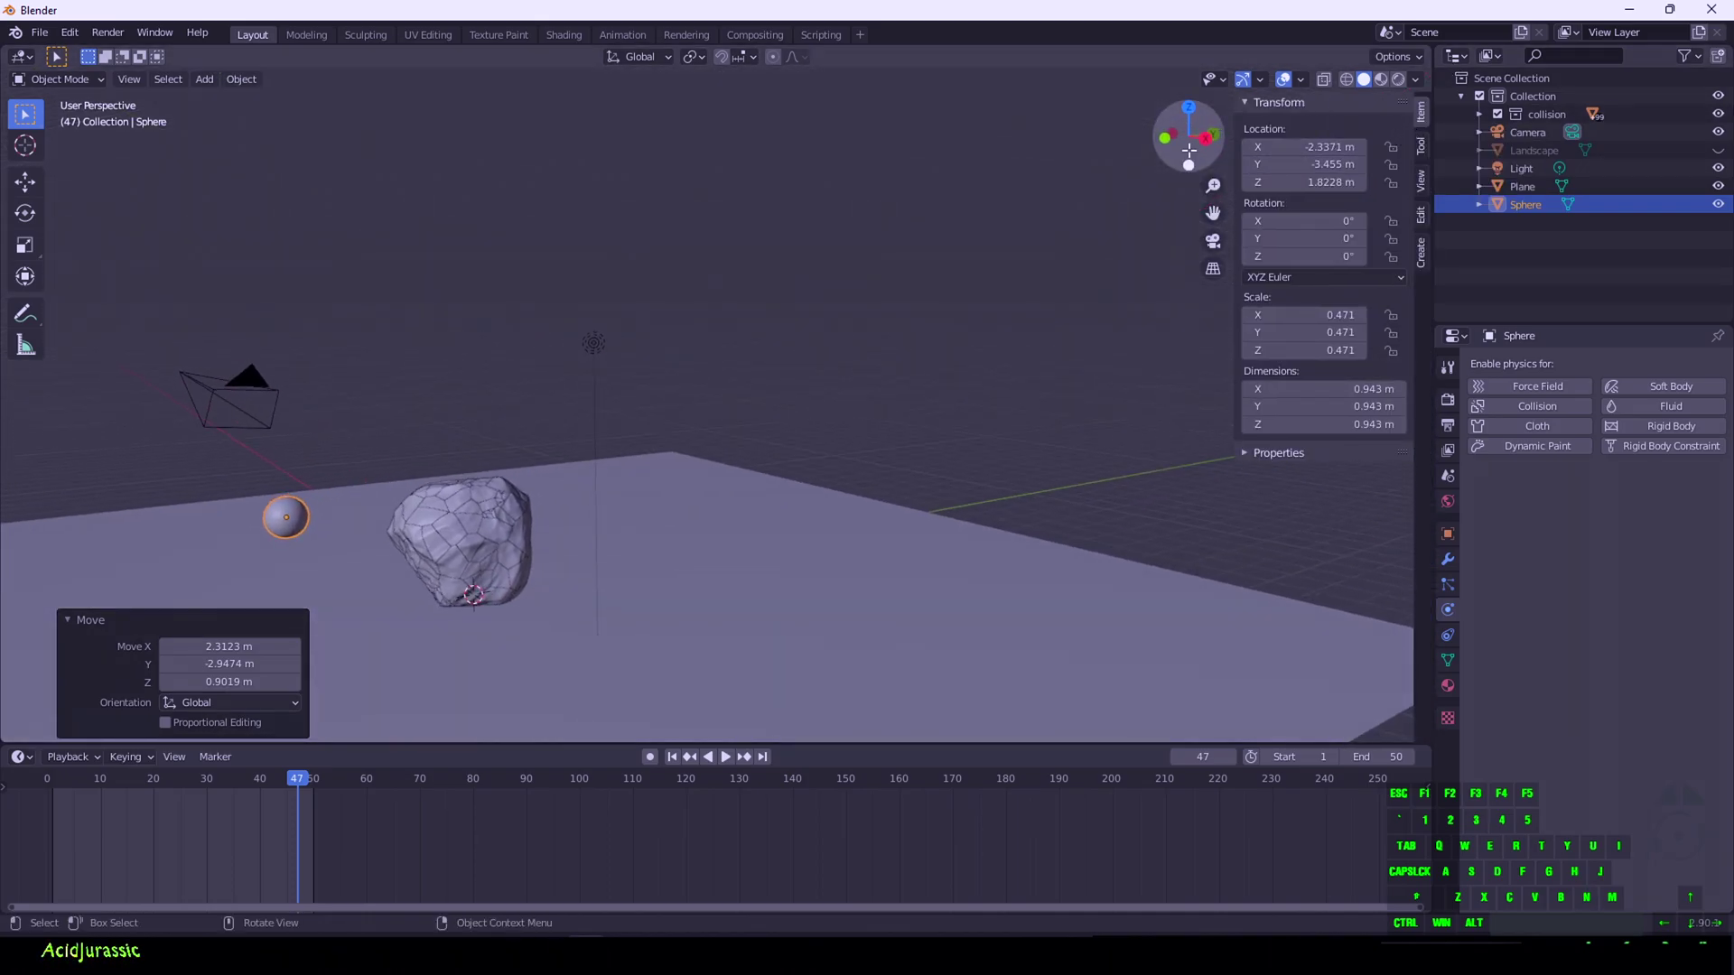
key("KP_0")
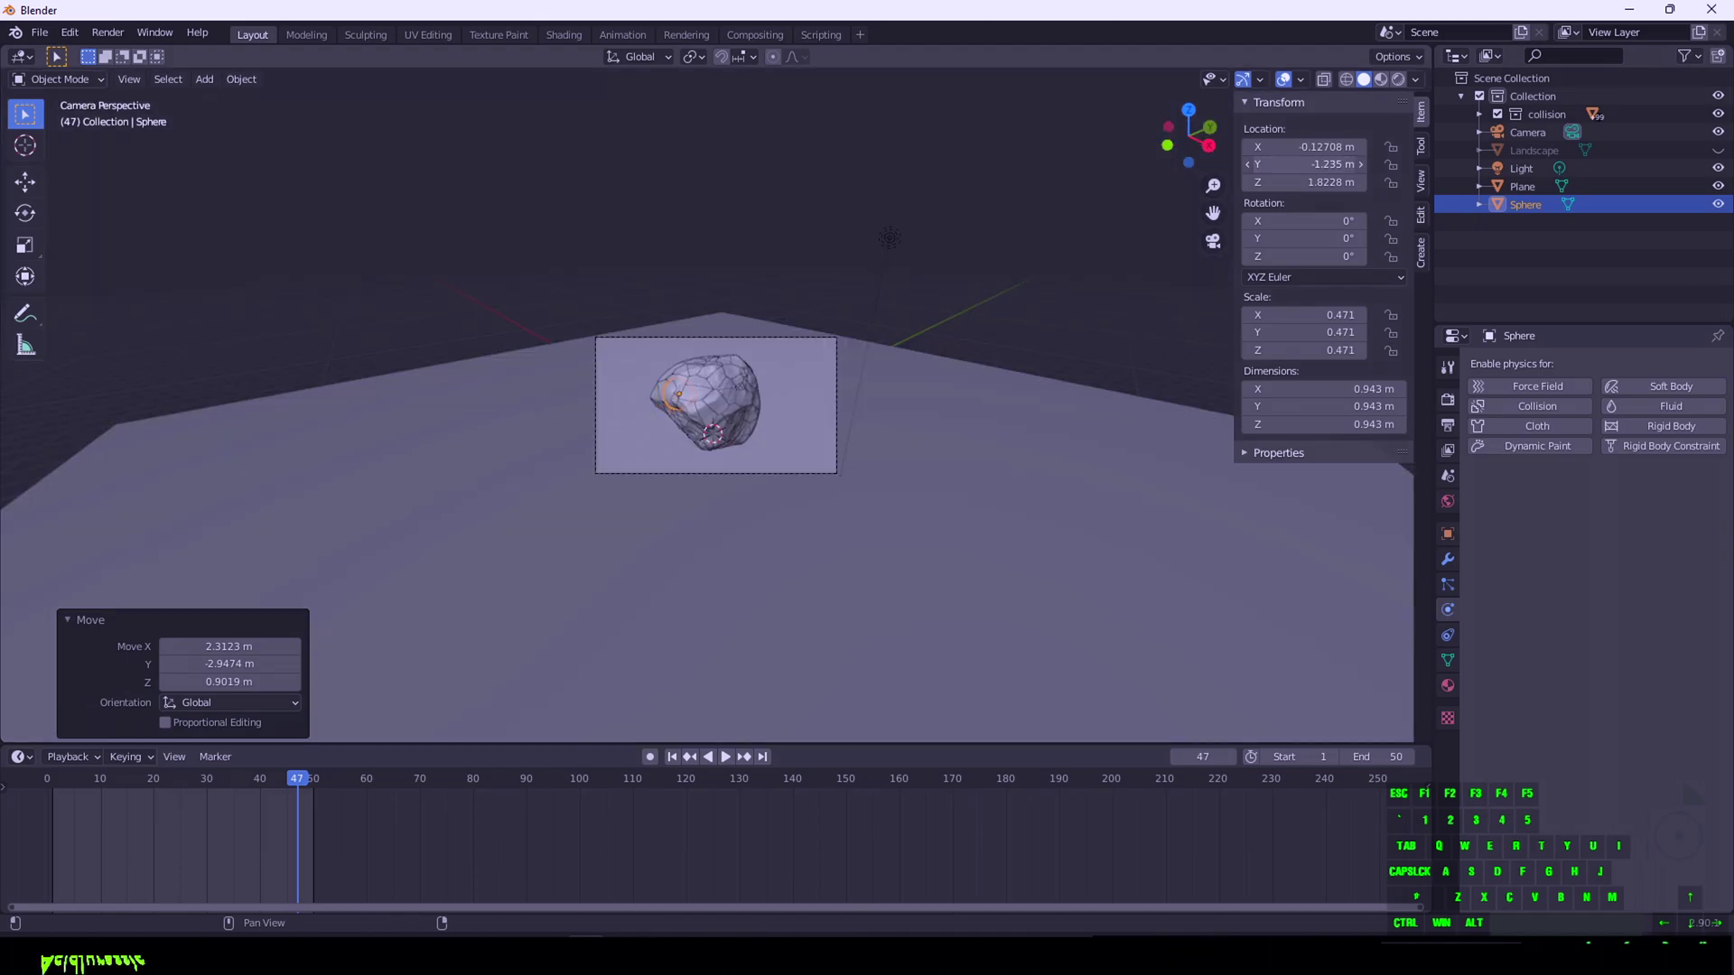
left_click_drag(1310, 163, 1346, 164)
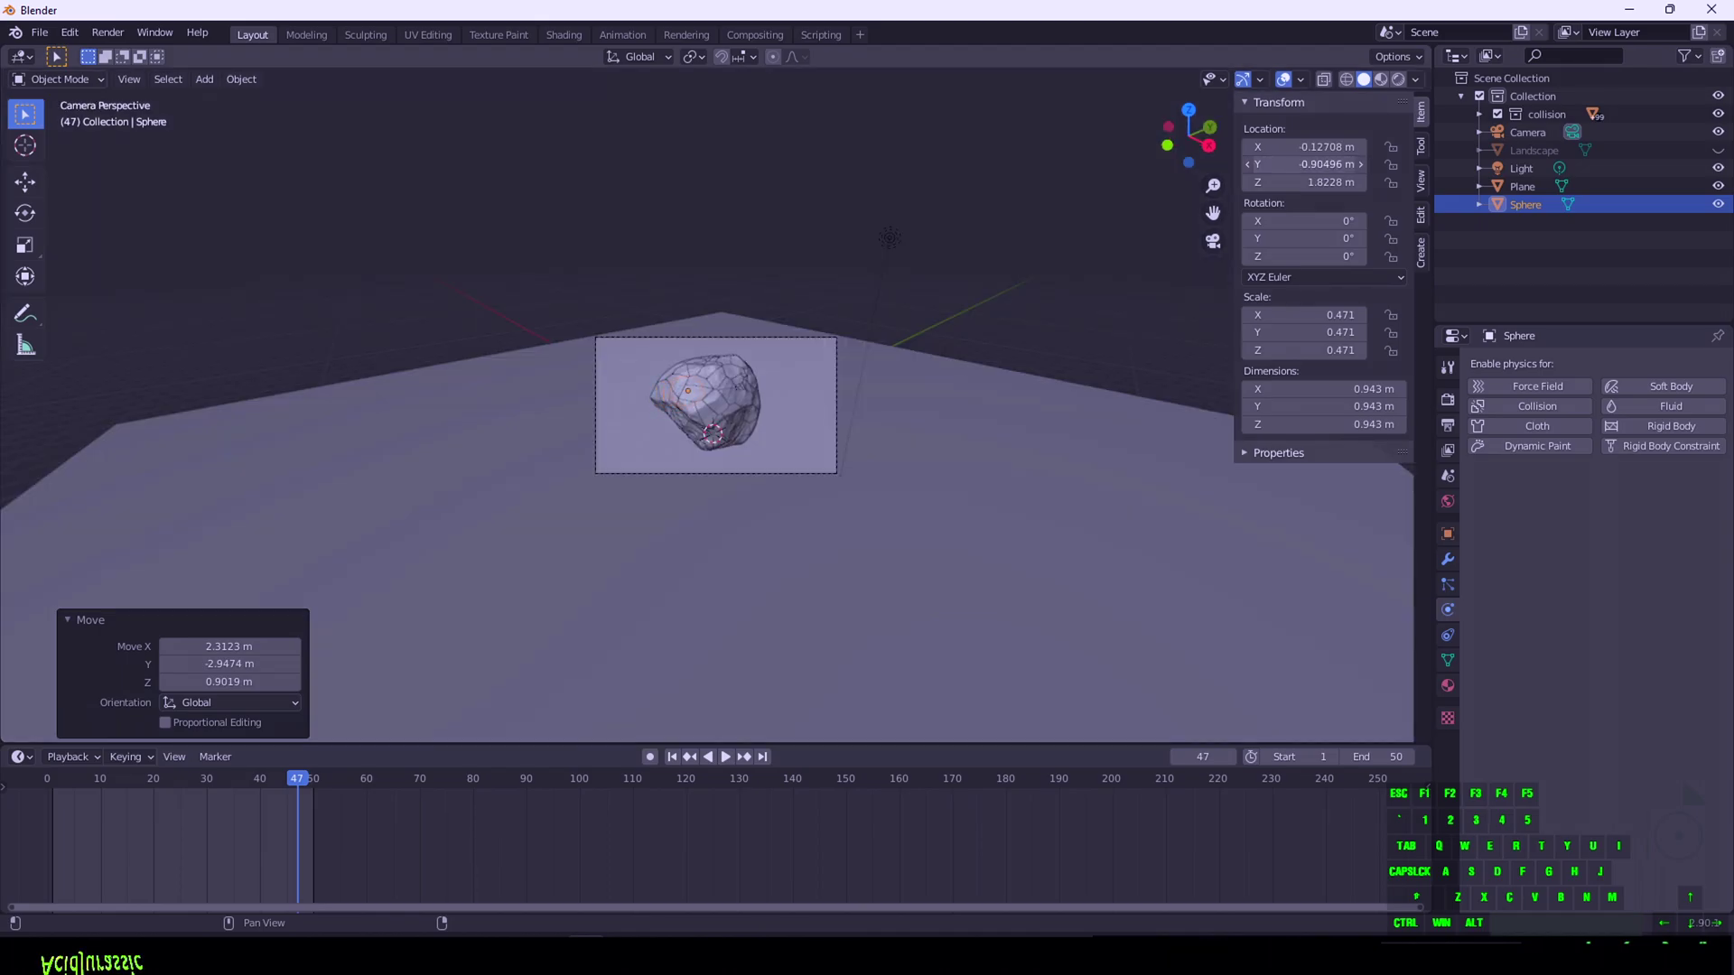
mouse_move(1345, 163)
left_mouse_down()
mouse_move(1391, 164)
mouse_move(1311, 165)
left_mouse_up()
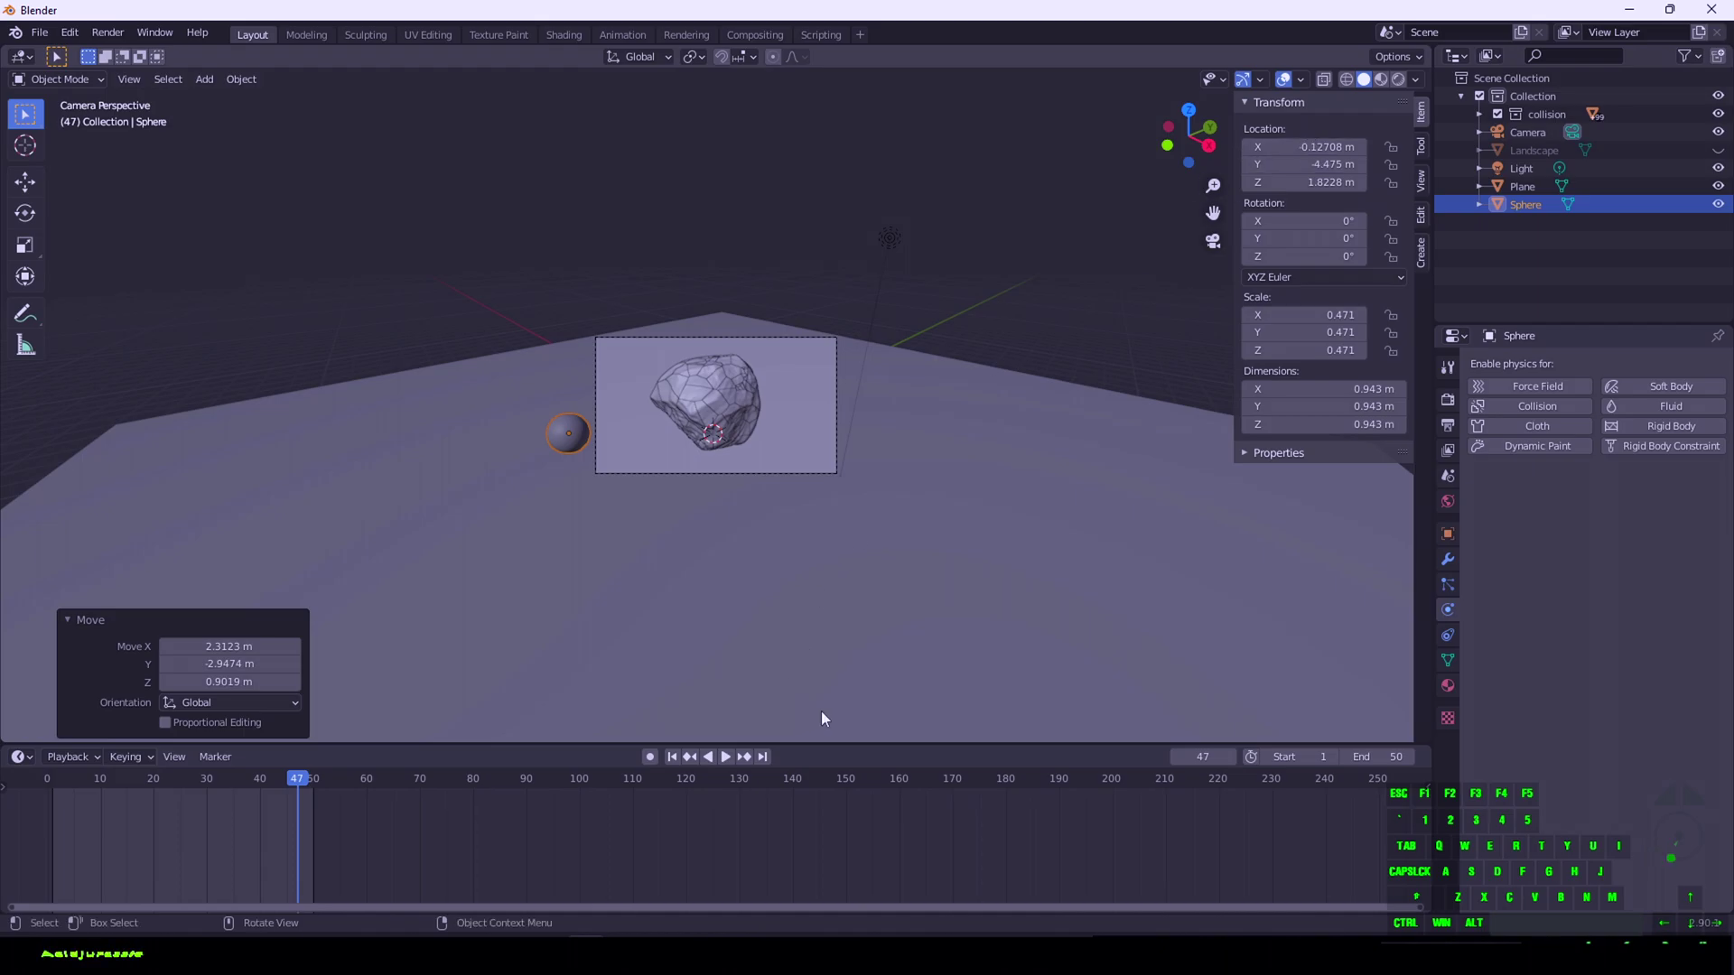
Keyframe the sphere's location at frame 1, with Y at -8.775 m
left_click(672, 757)
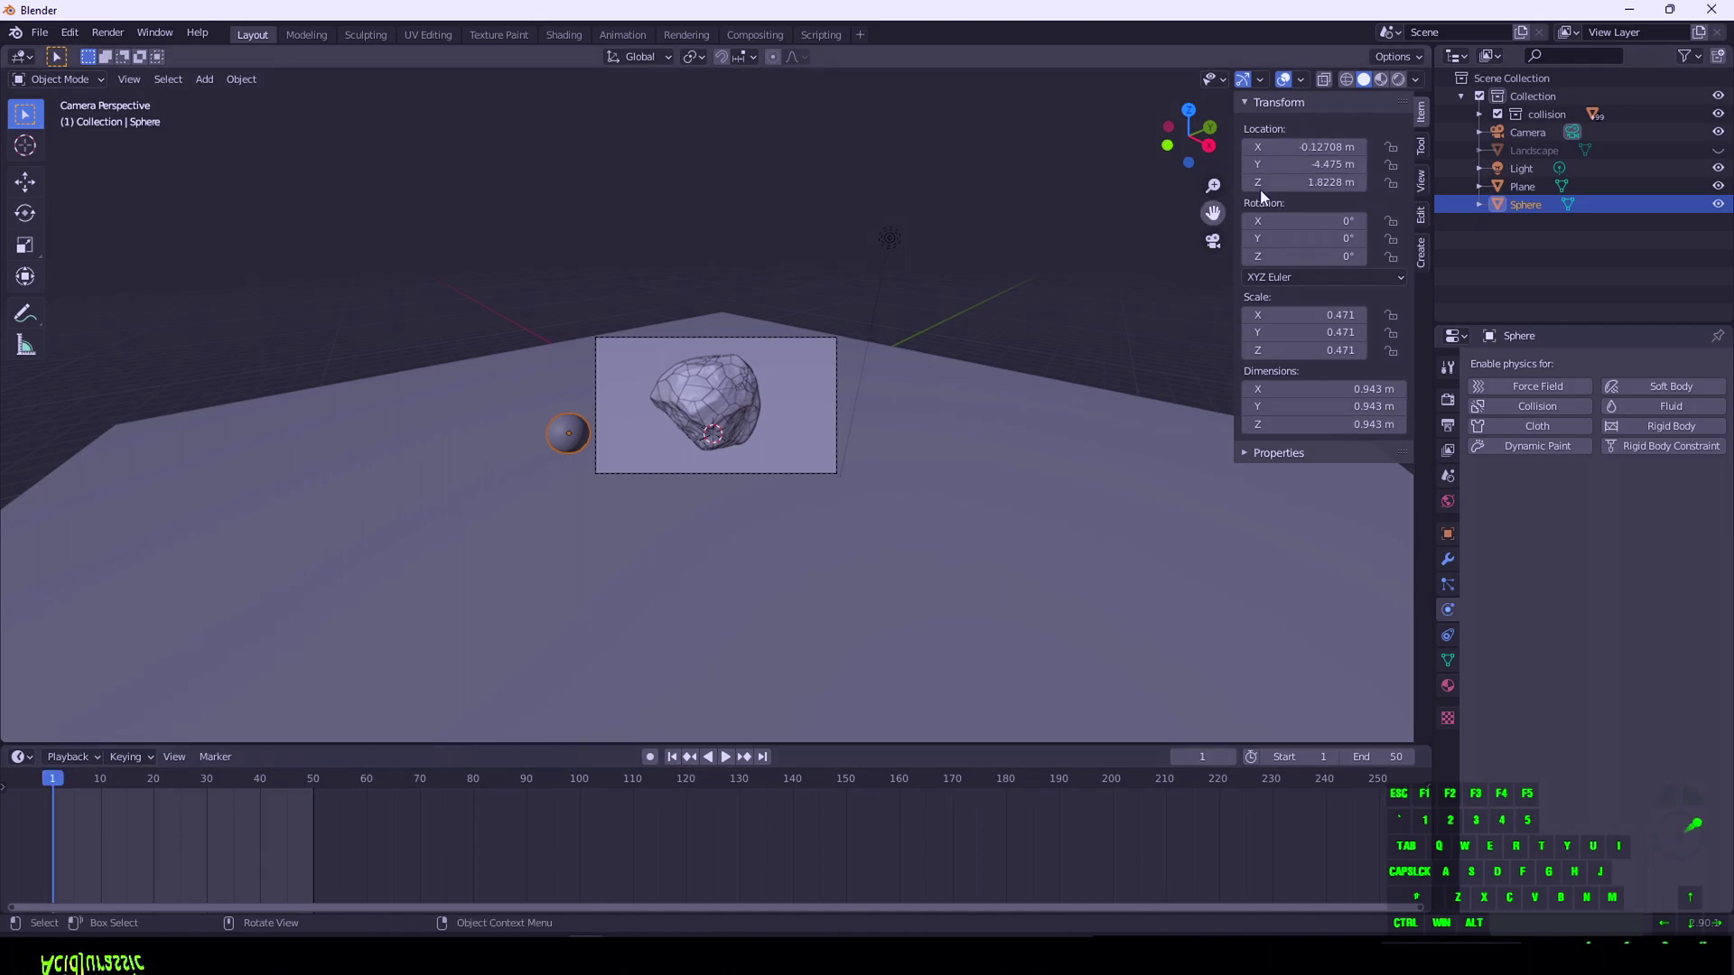
right_click(1304, 147)
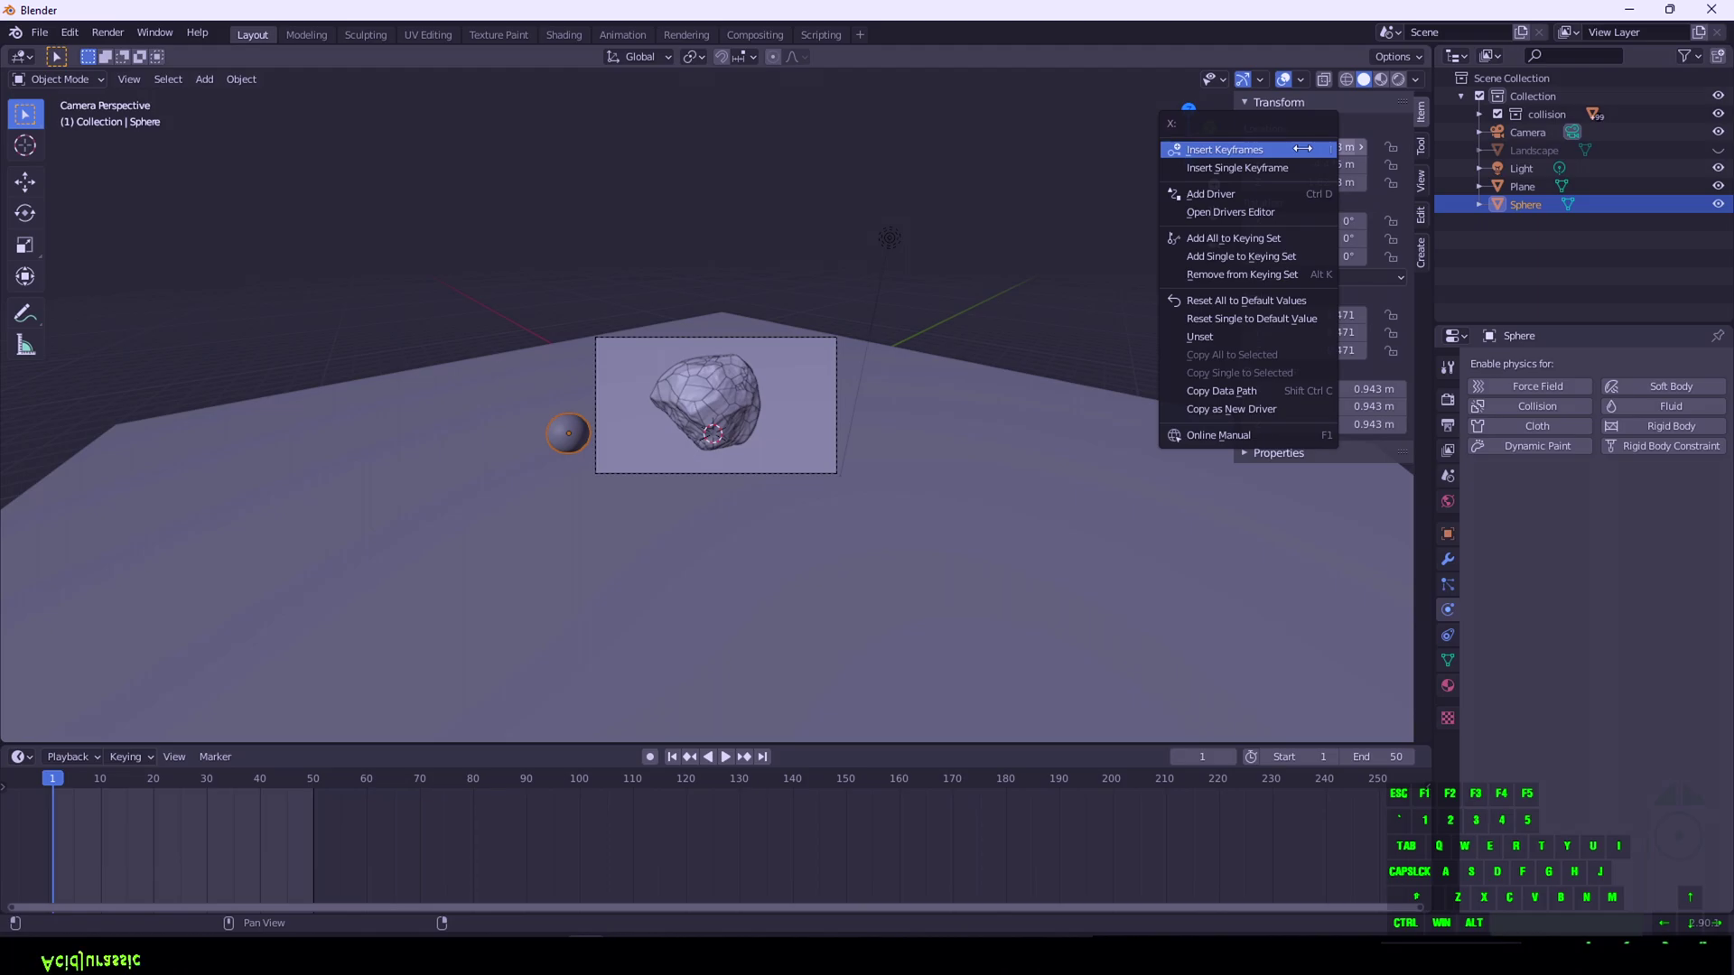
left_click(1277, 150)
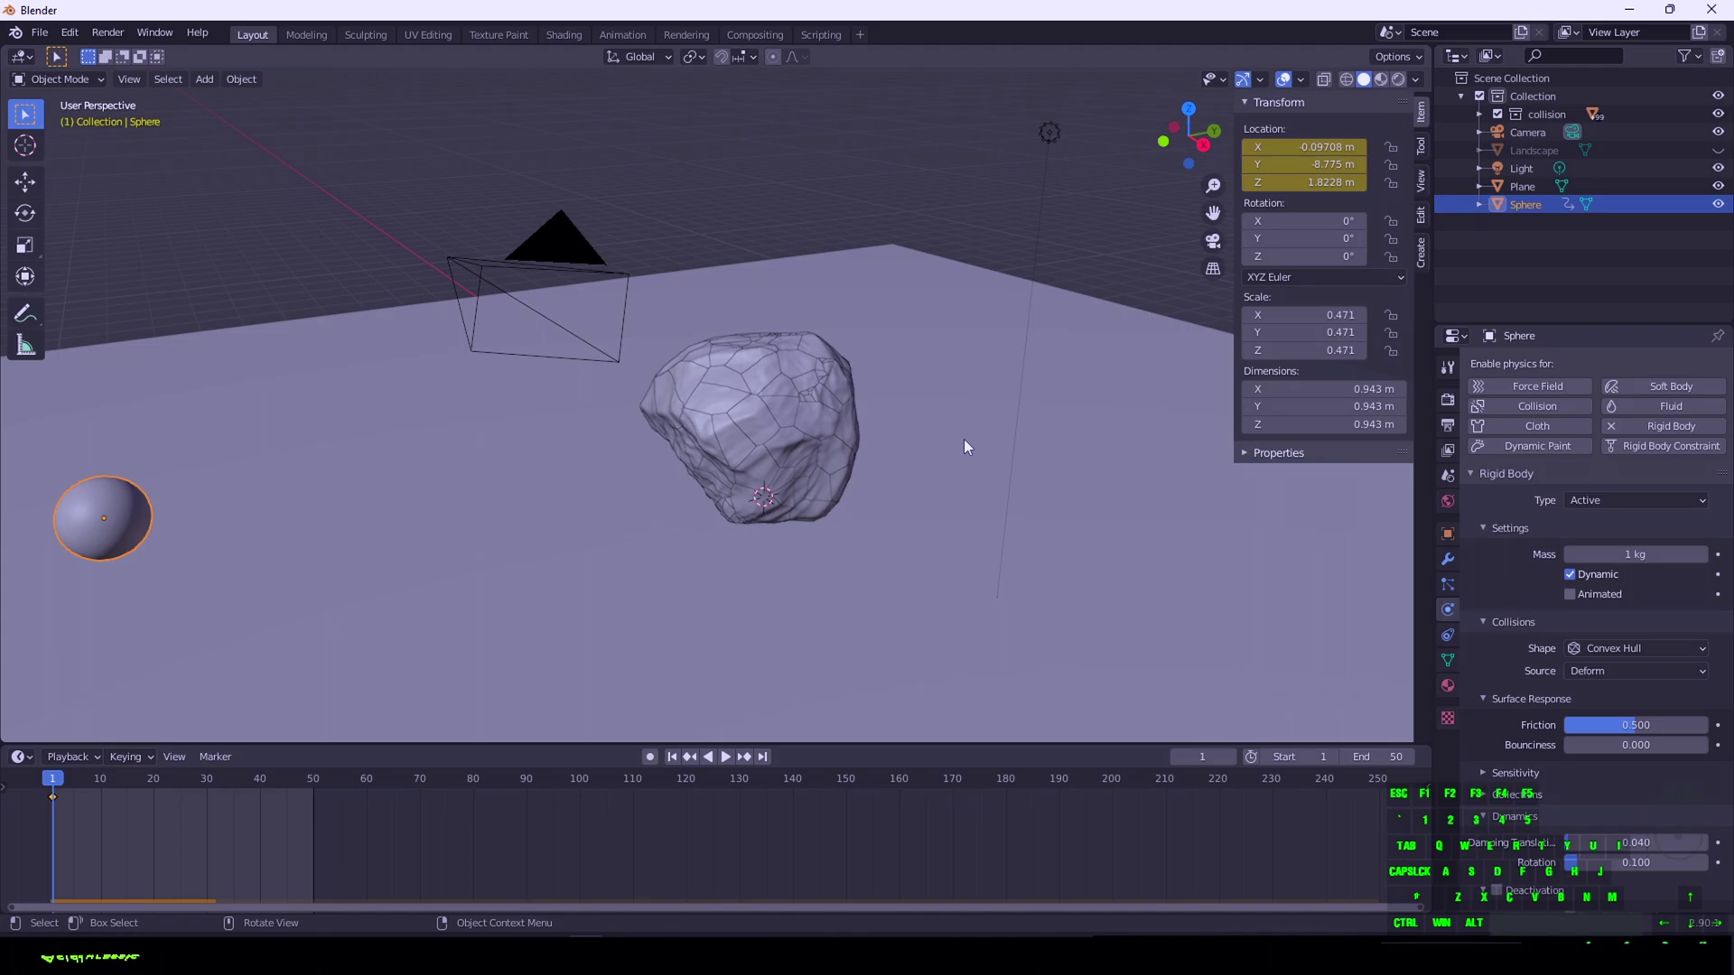
Make the sphere's rigid body Animated and turn off Dynamic
left_click(1570, 595)
left_click(1570, 574)
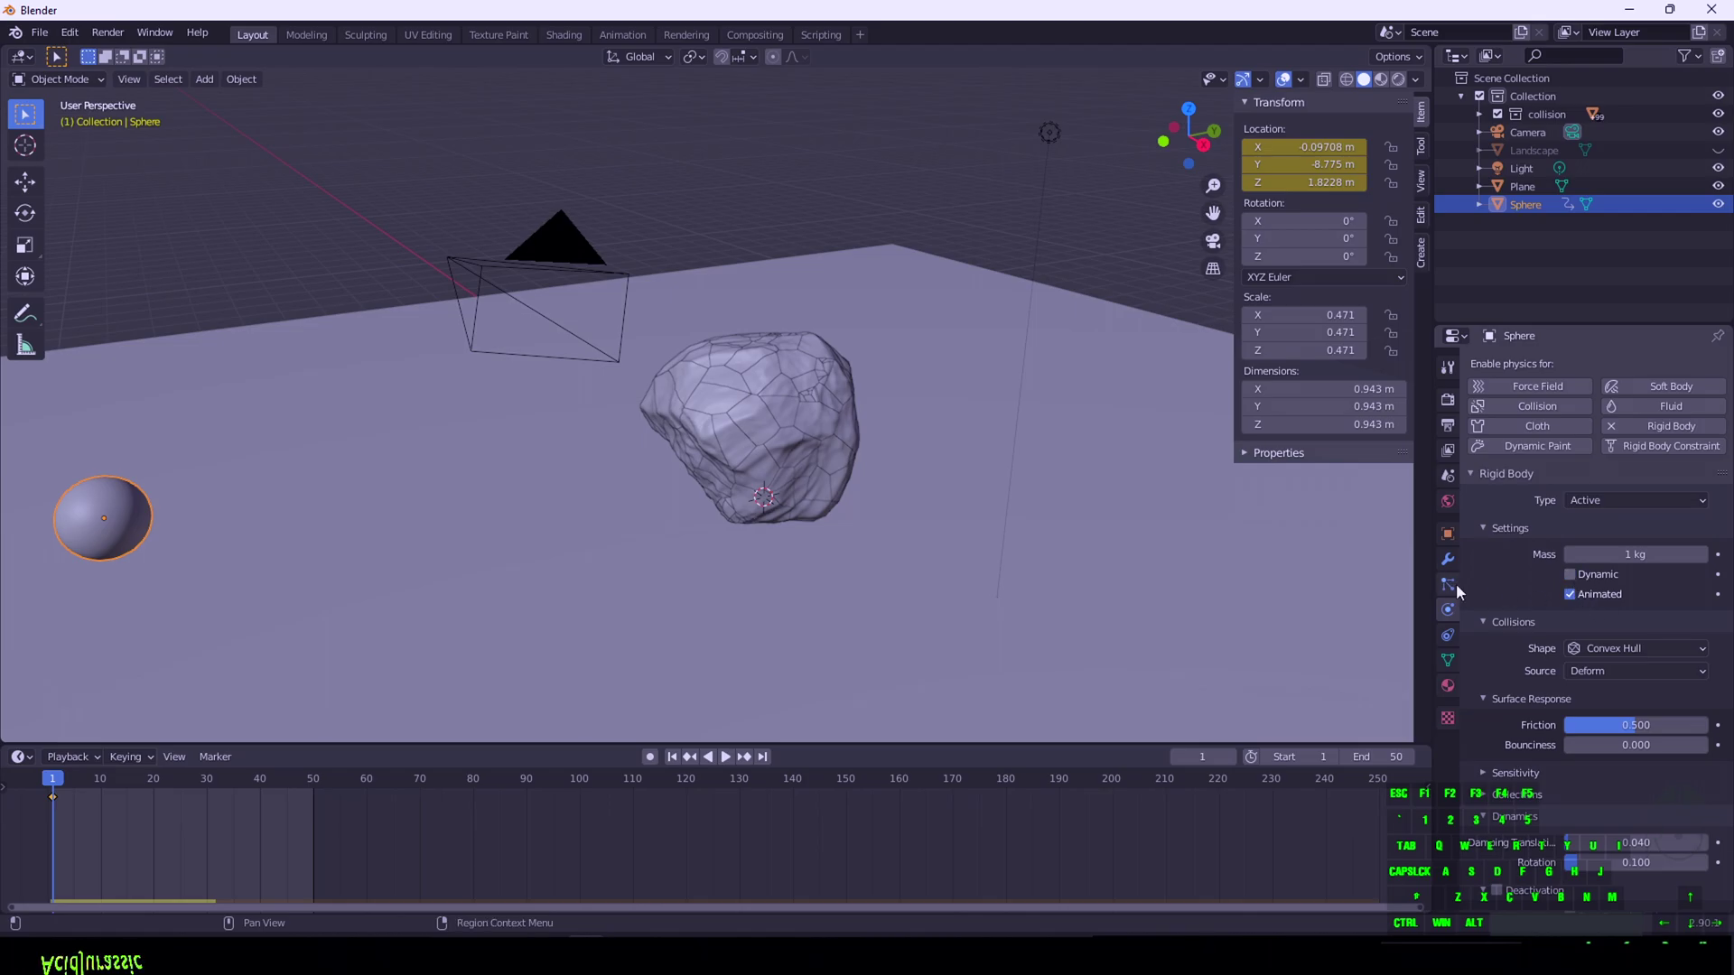
key("space")
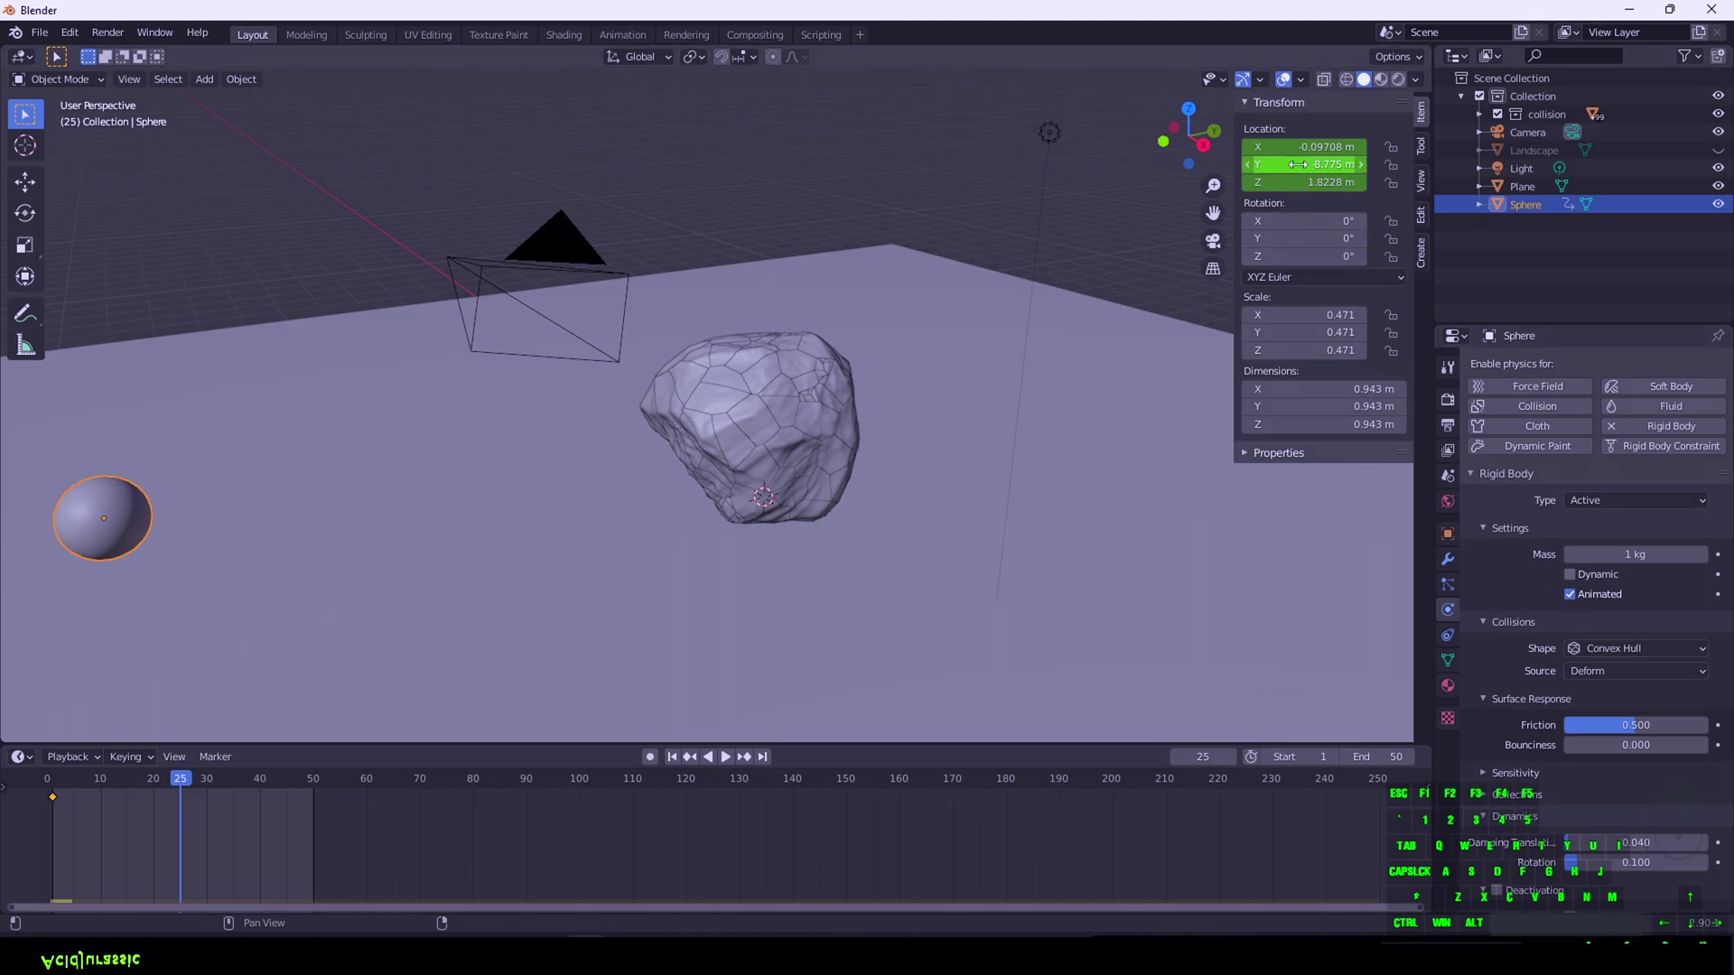
Move the sphere to Y 5.595 m and keyframe its location at frame 25
left_click_drag(1292, 165, 1400, 165)
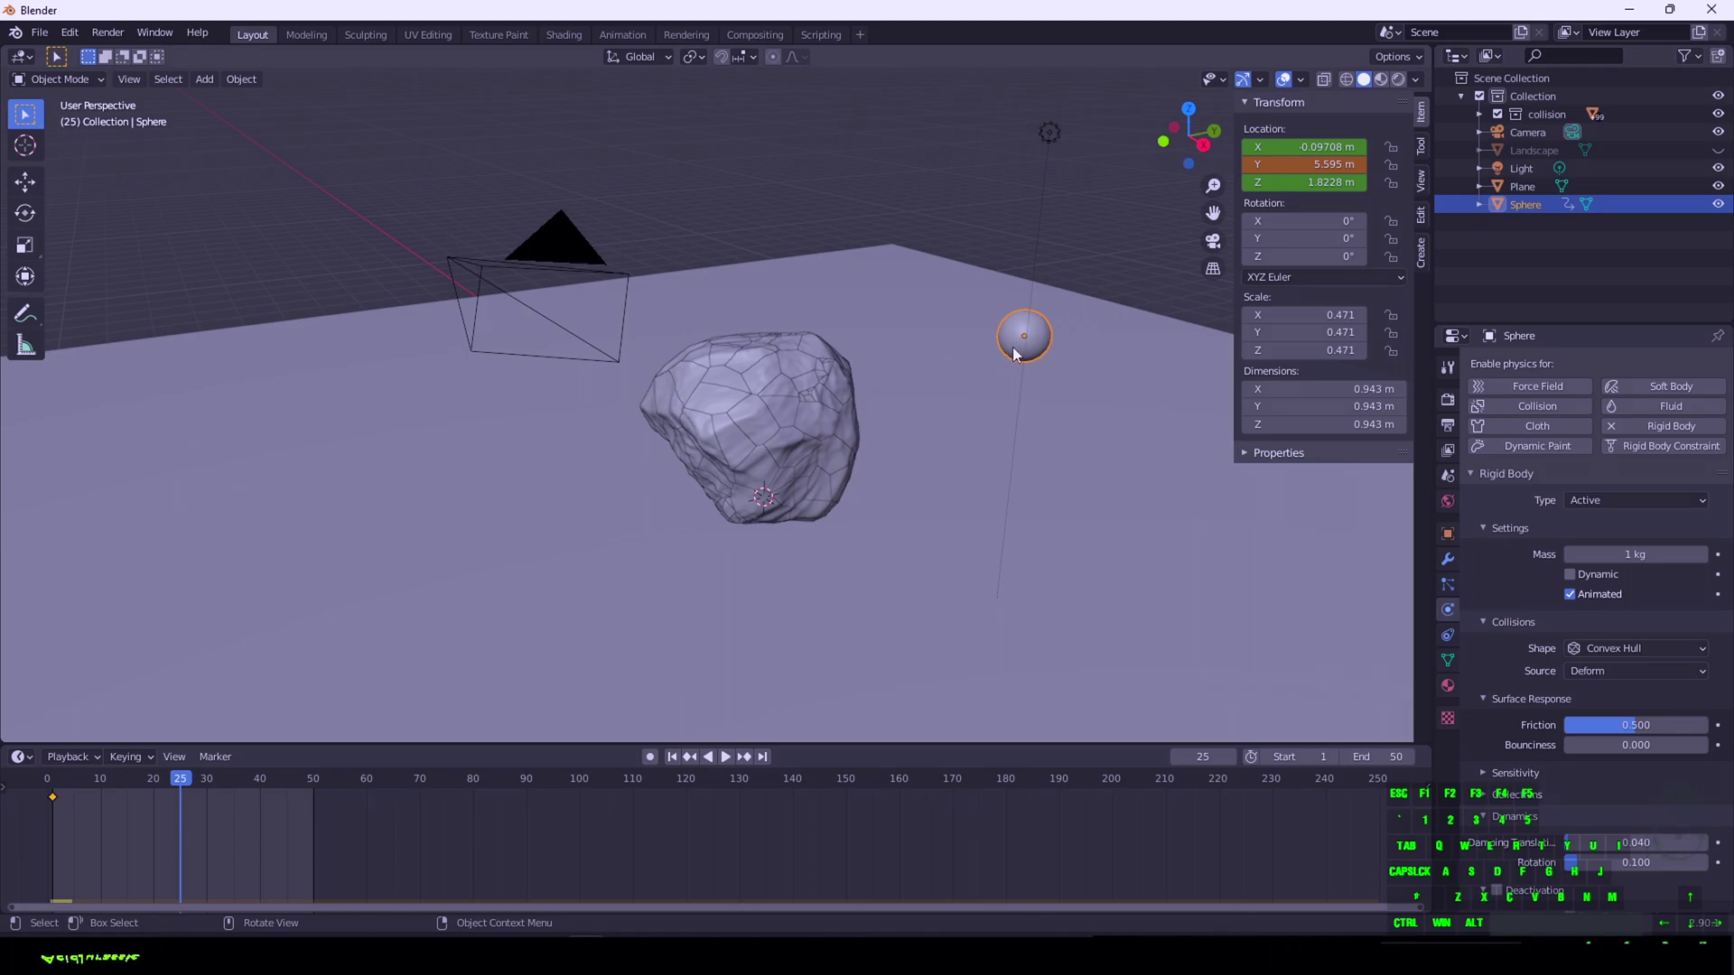
right_click(1286, 148)
left_click(1286, 147)
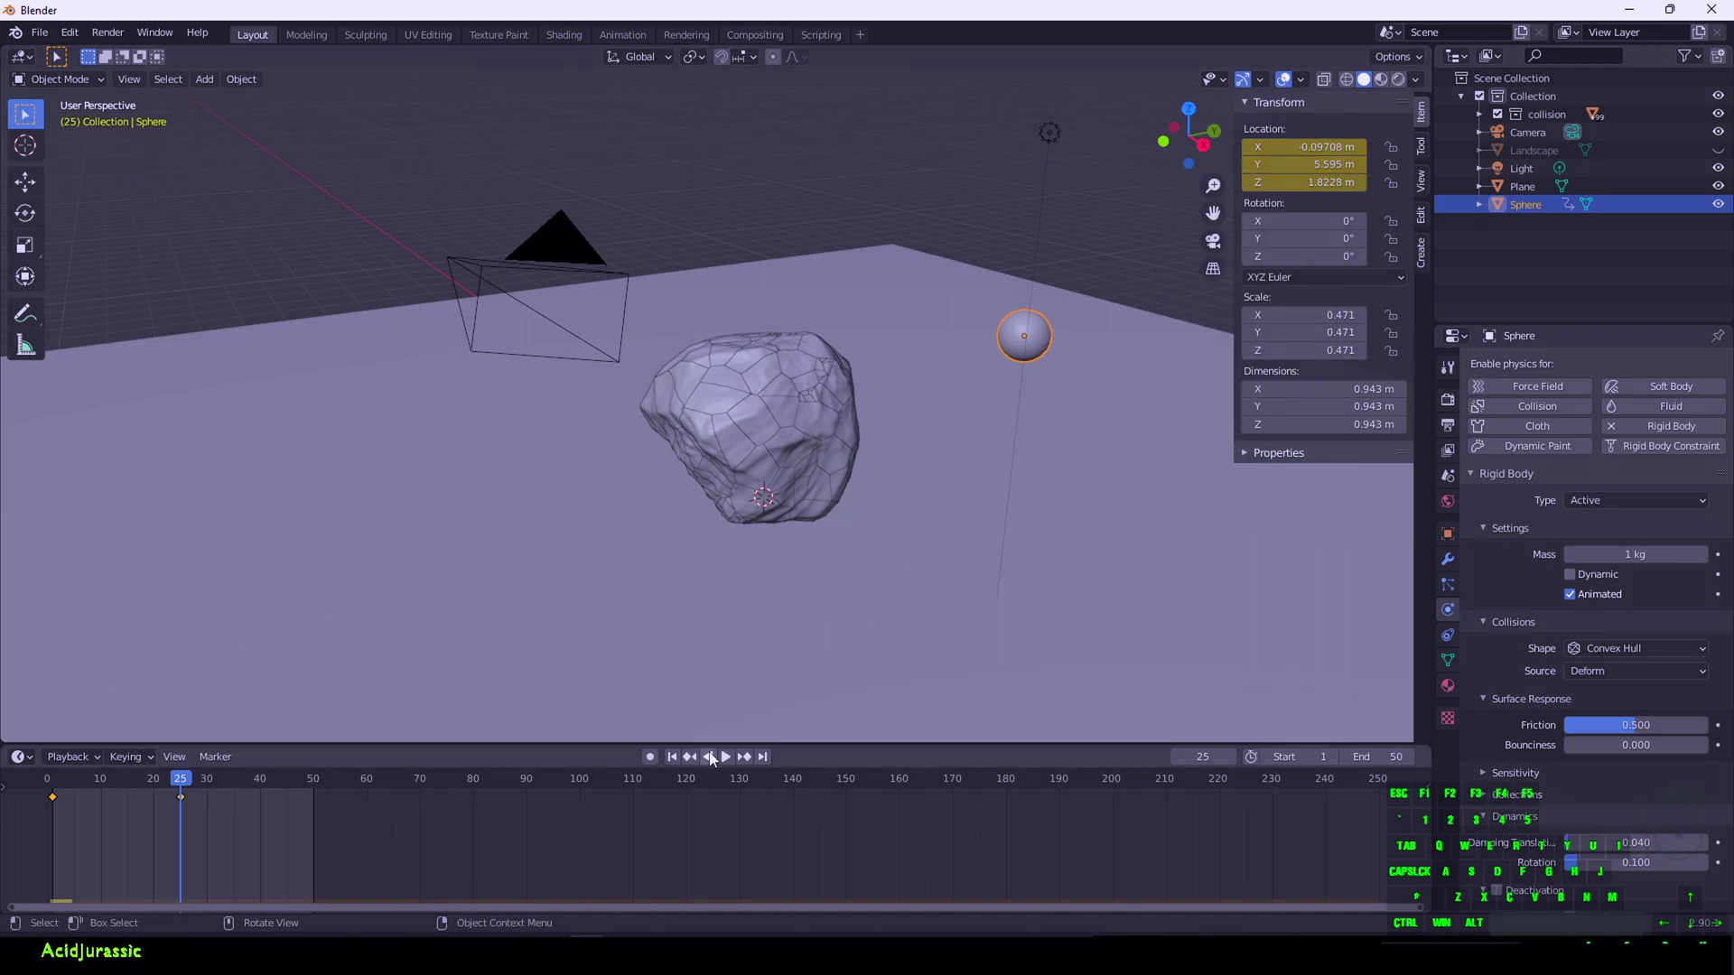
Play the animation from frame 1 to preview the impact, then rewind
left_click(672, 757)
left_click(727, 758)
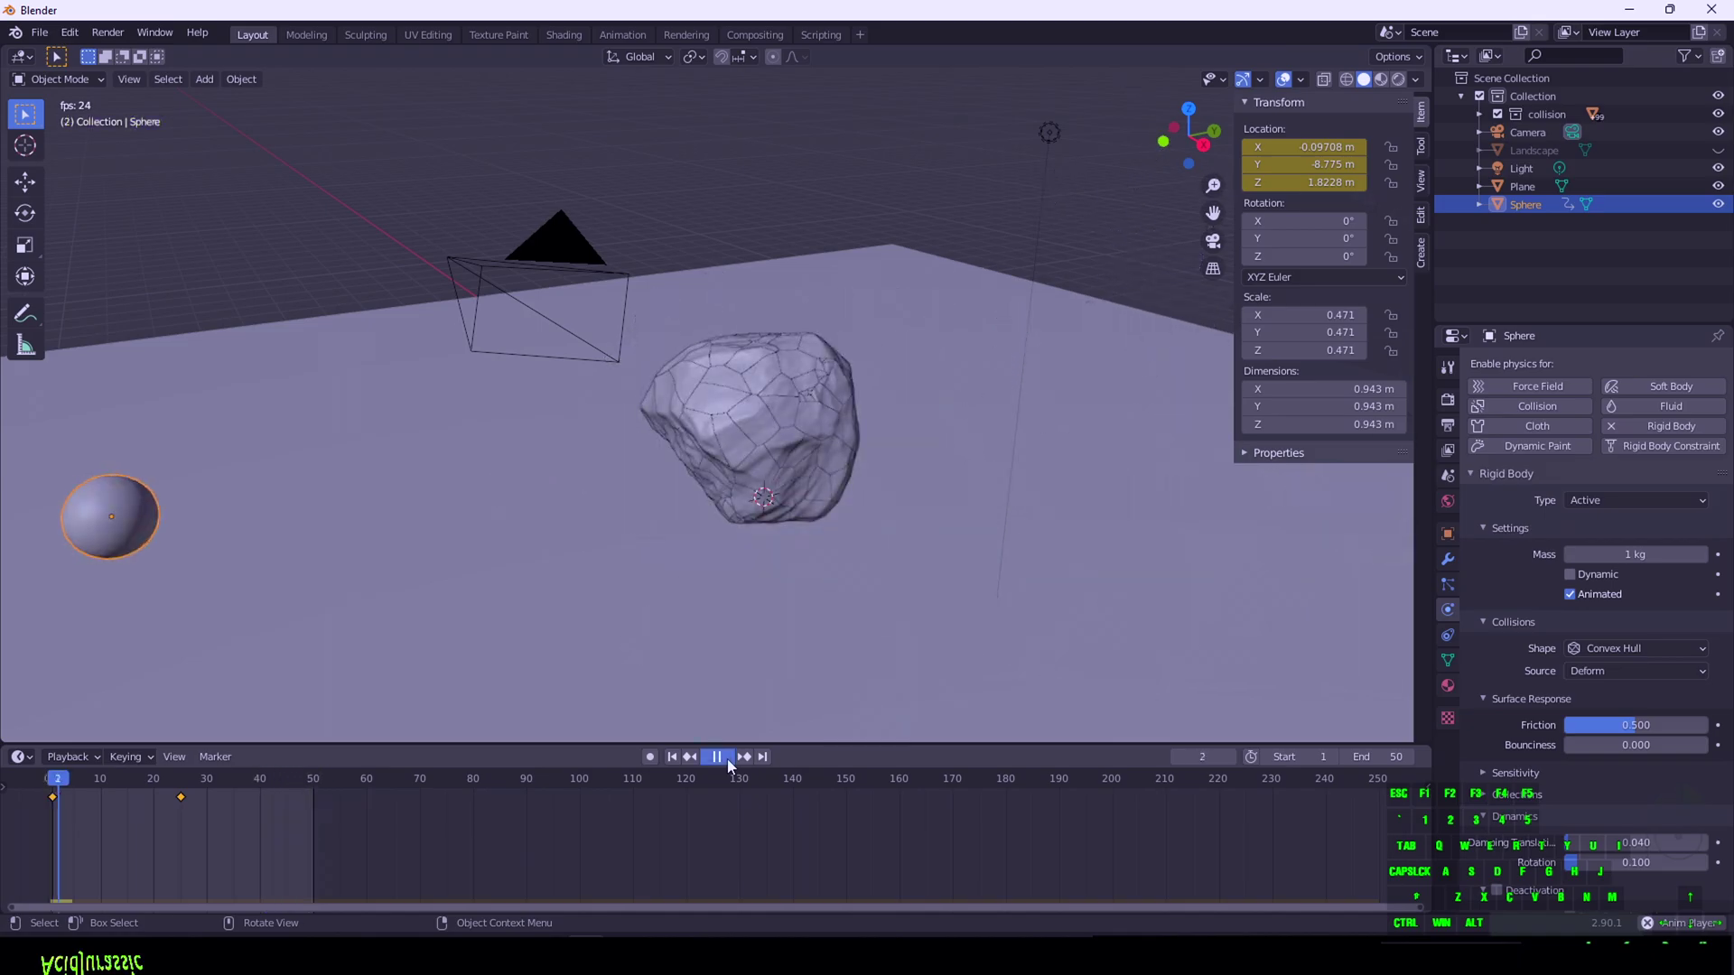
left_click(728, 759)
left_click(724, 757)
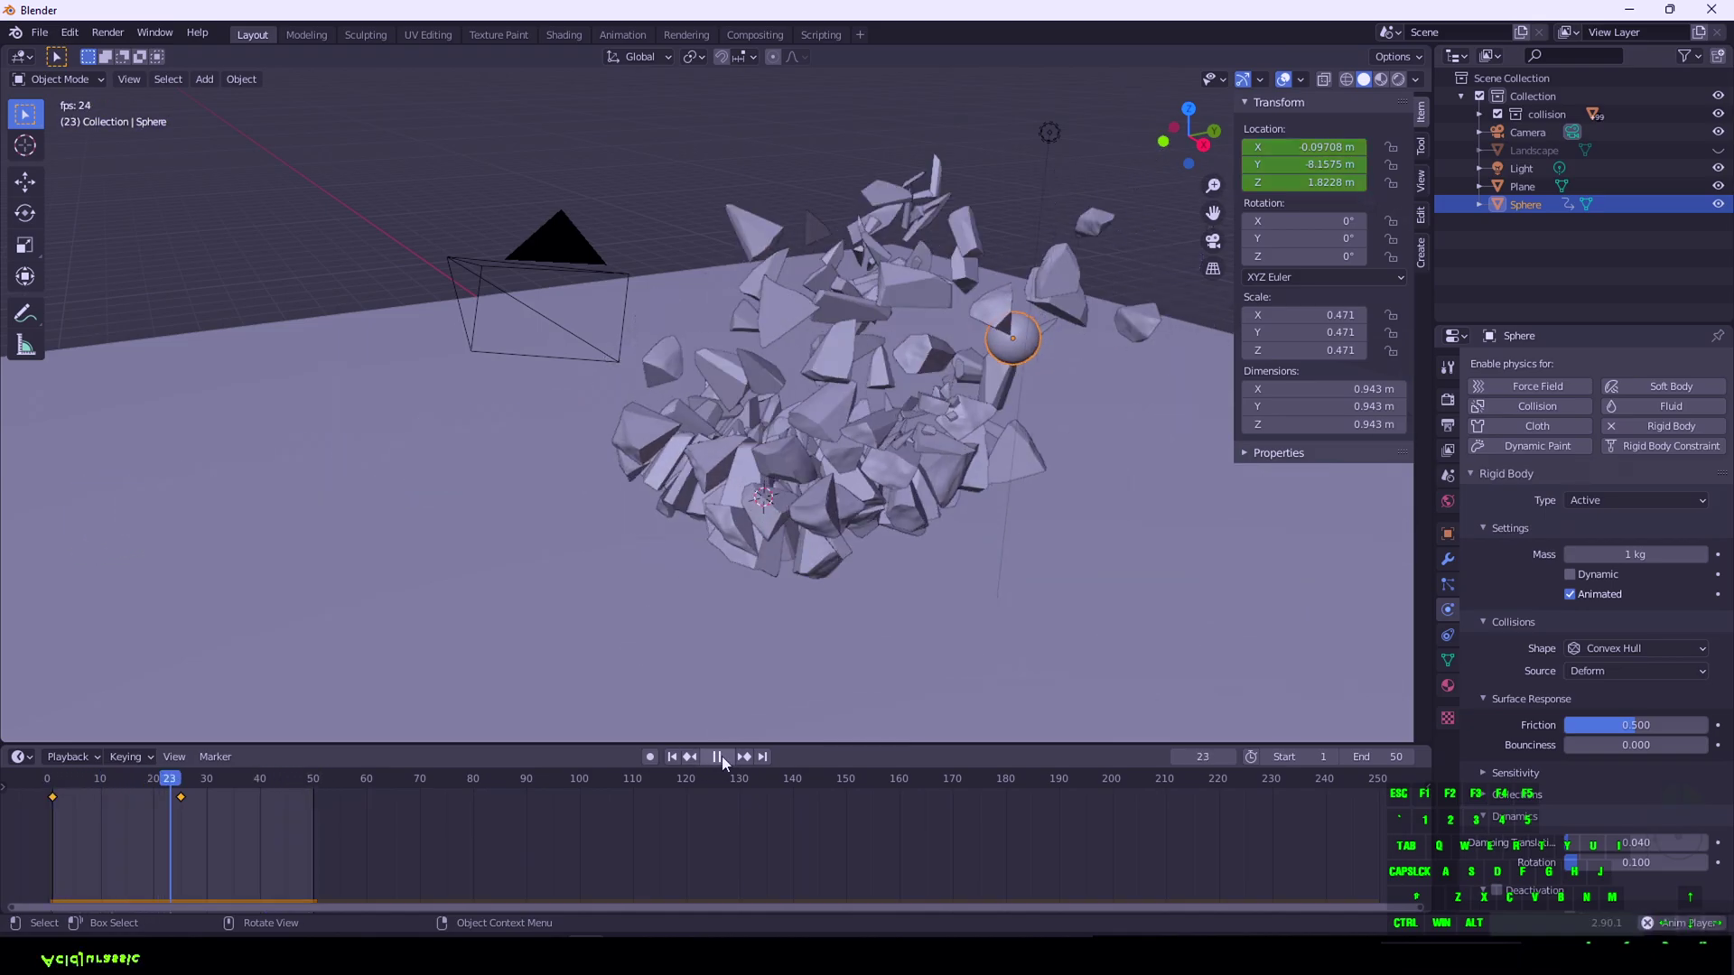
left_click(673, 757)
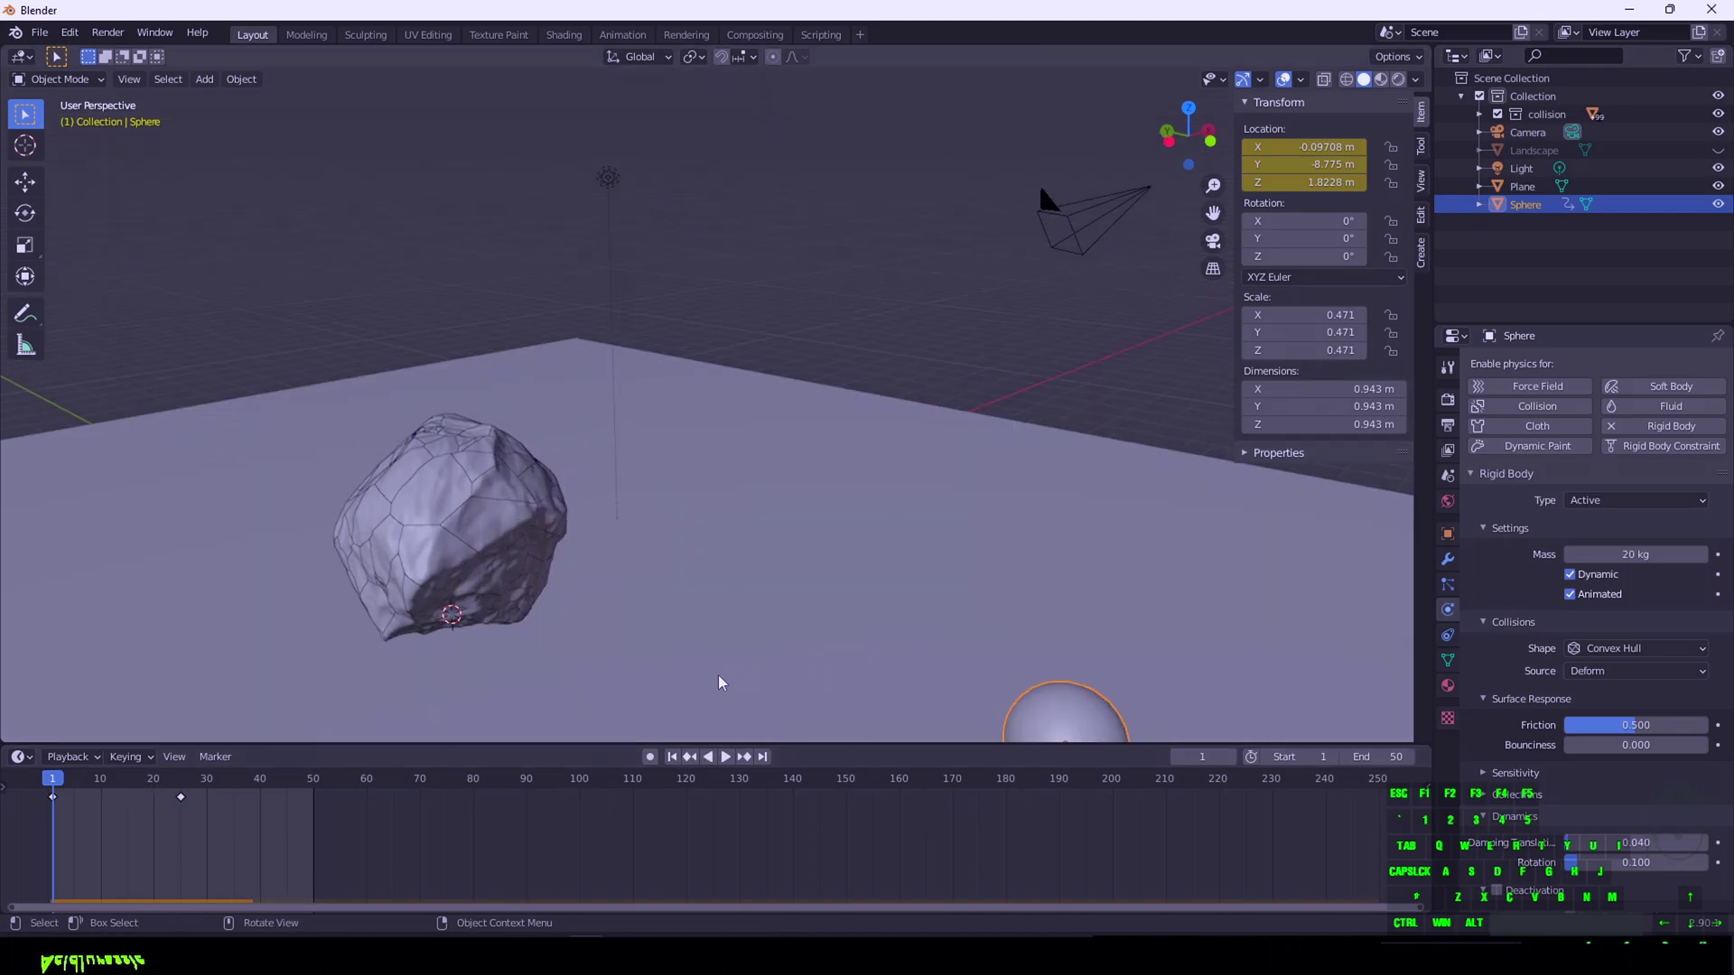
At frame 12, just before impact, keyframe the sphere's Animated setting as on
left_click_drag(87, 782, 111, 783)
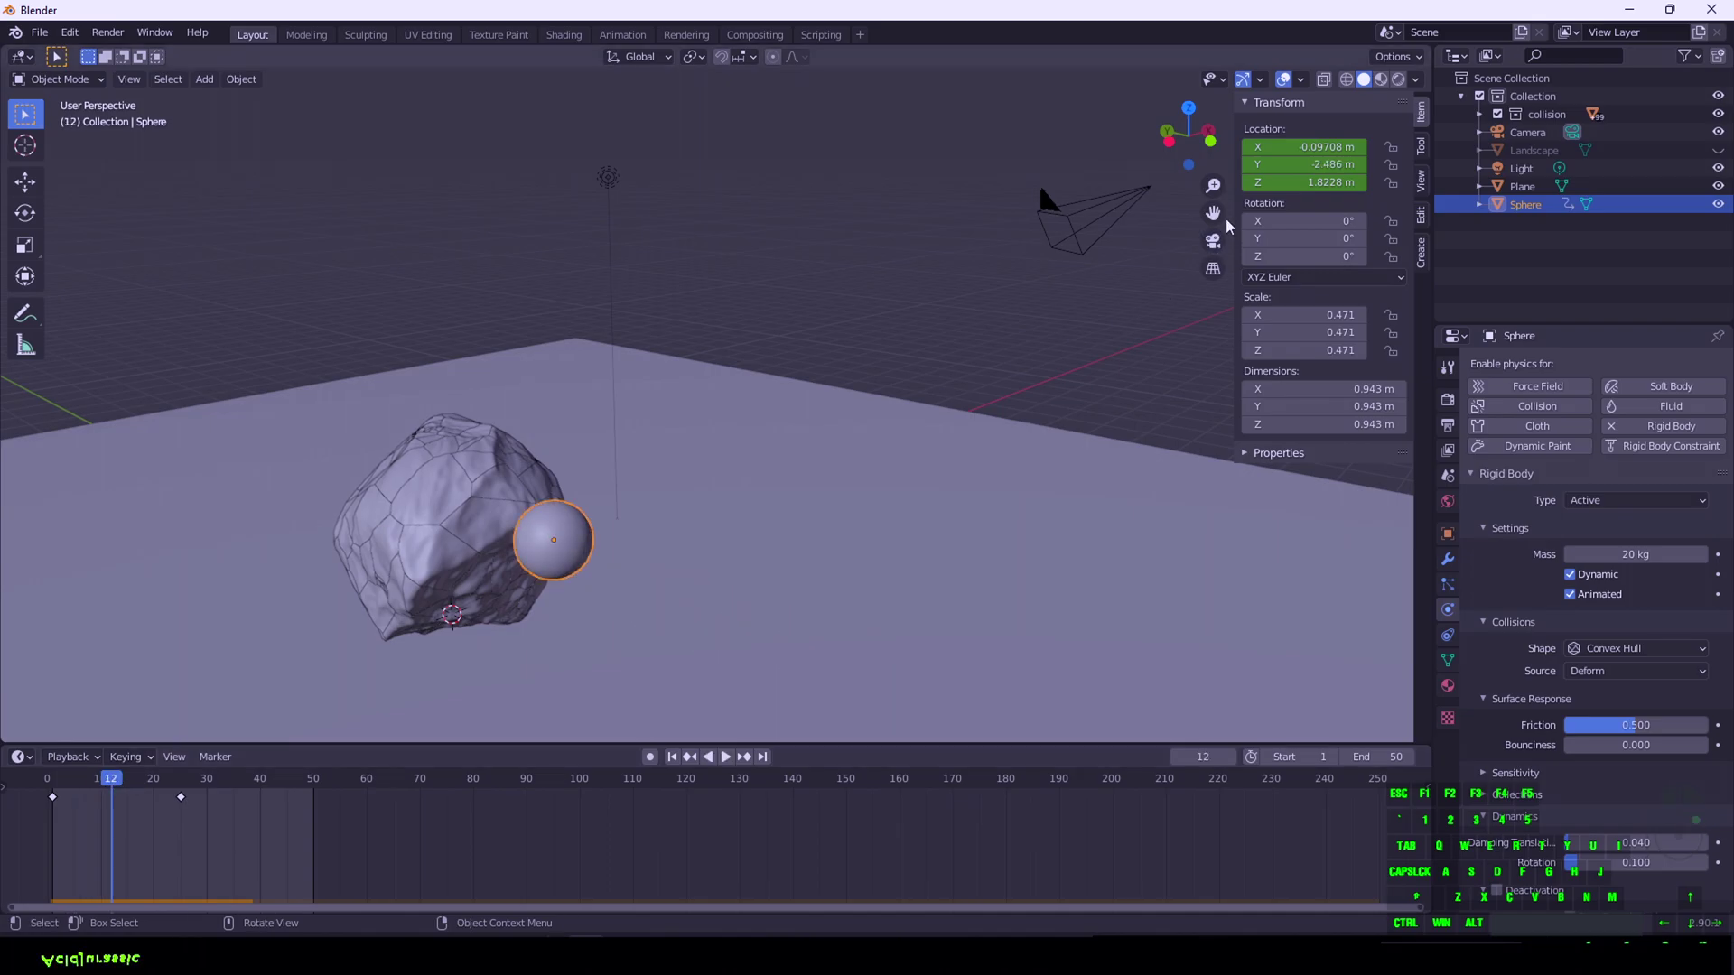
left_click_drag(1194, 161, 1097, 142)
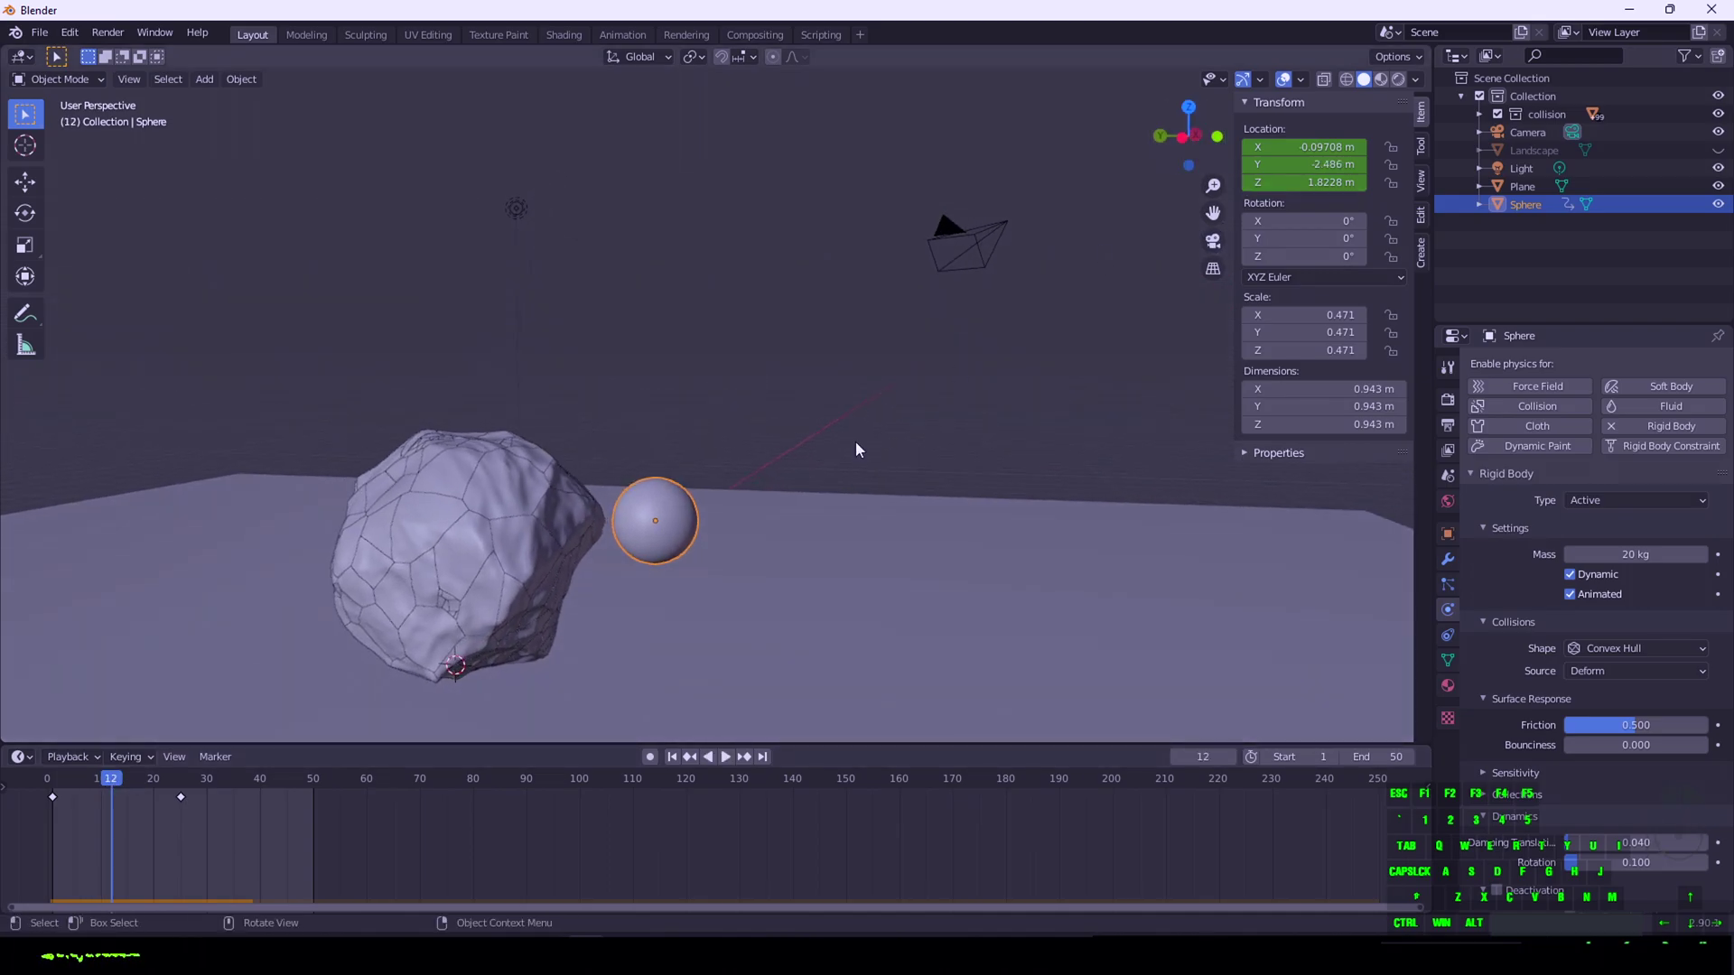
left_click_drag(121, 786, 112, 784)
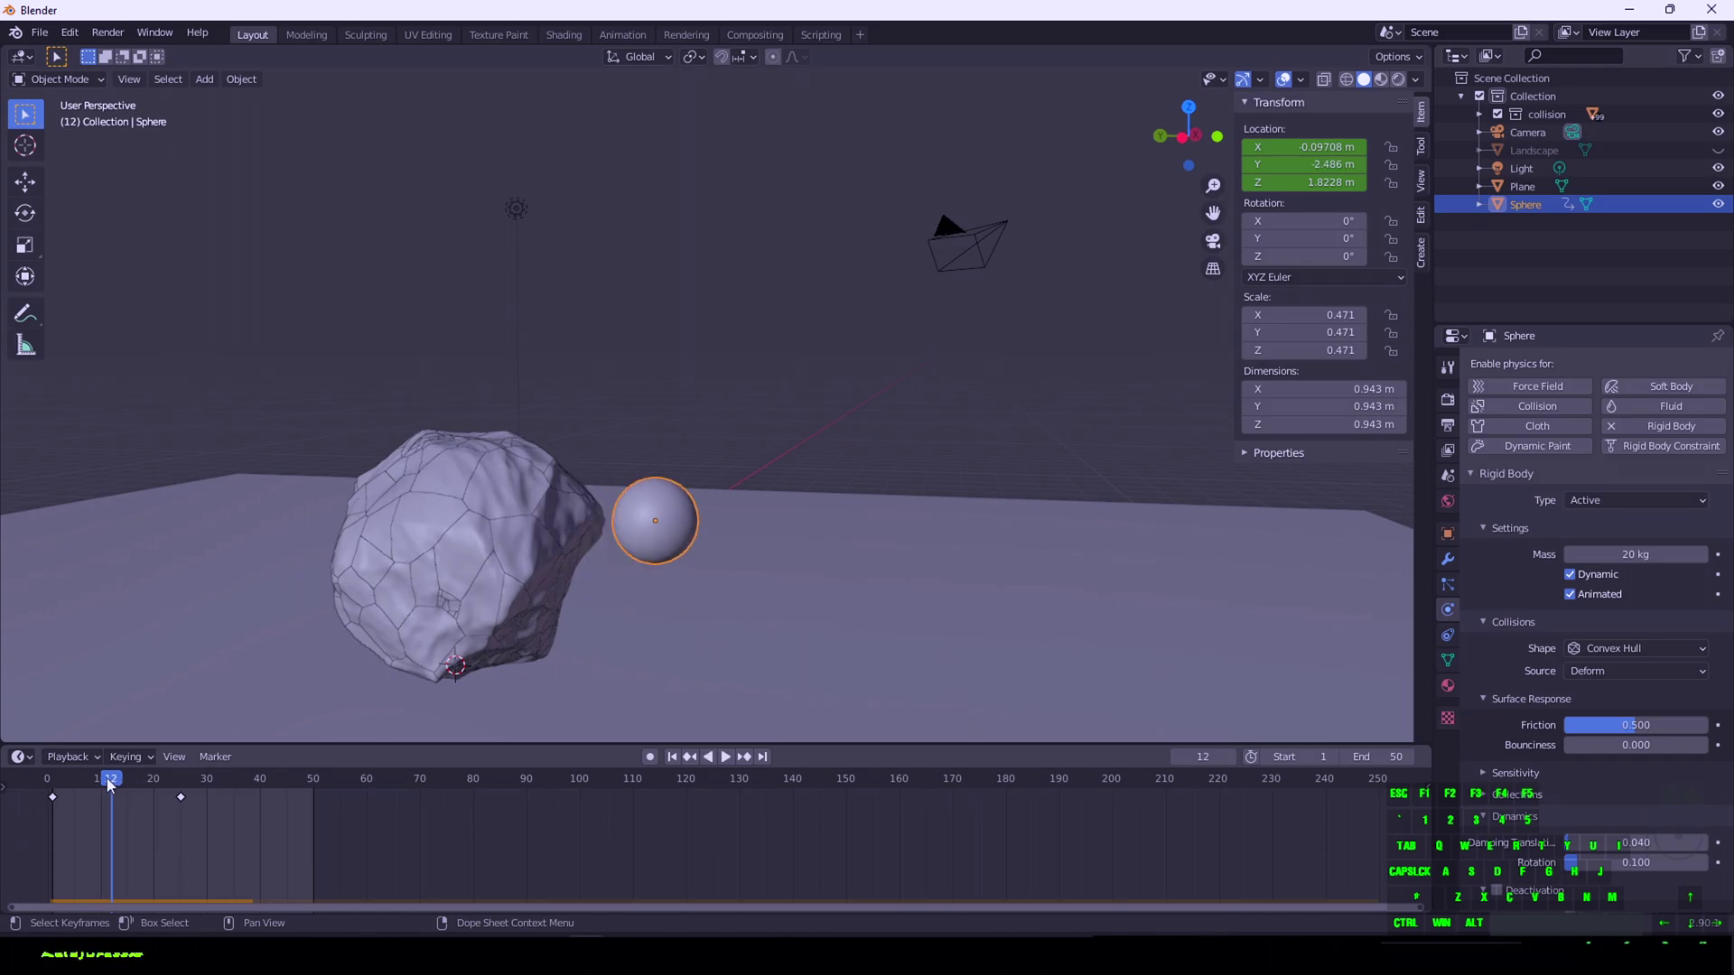
right_click(1589, 602)
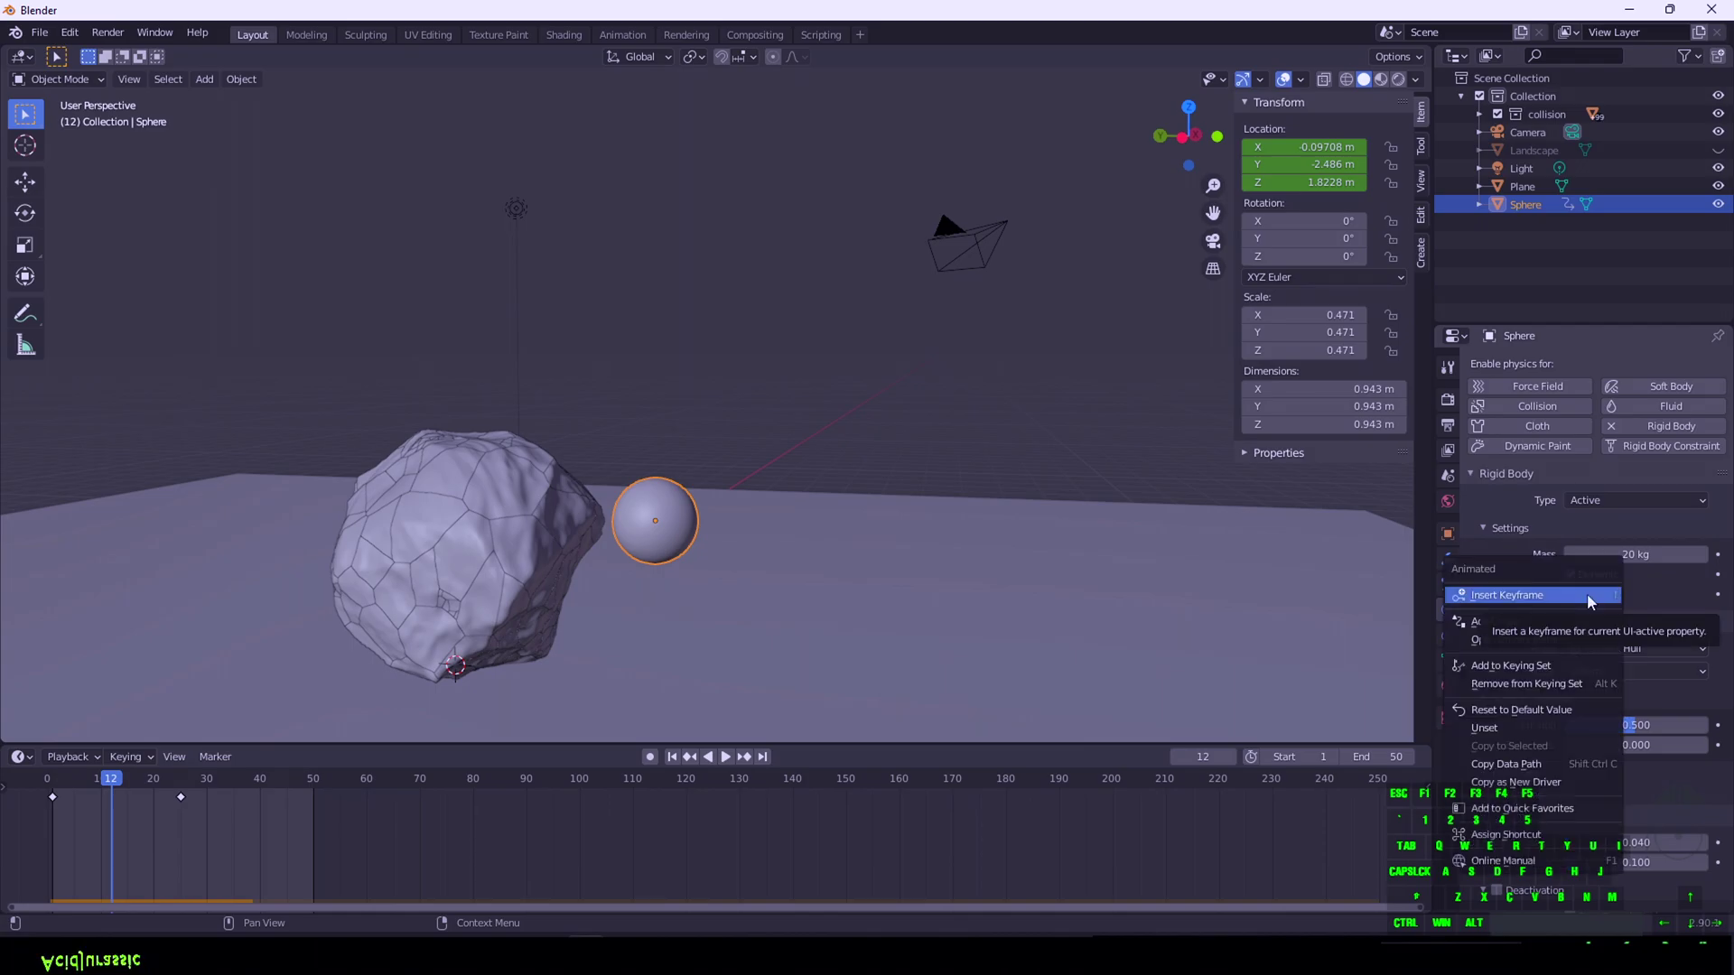
left_click(1592, 596)
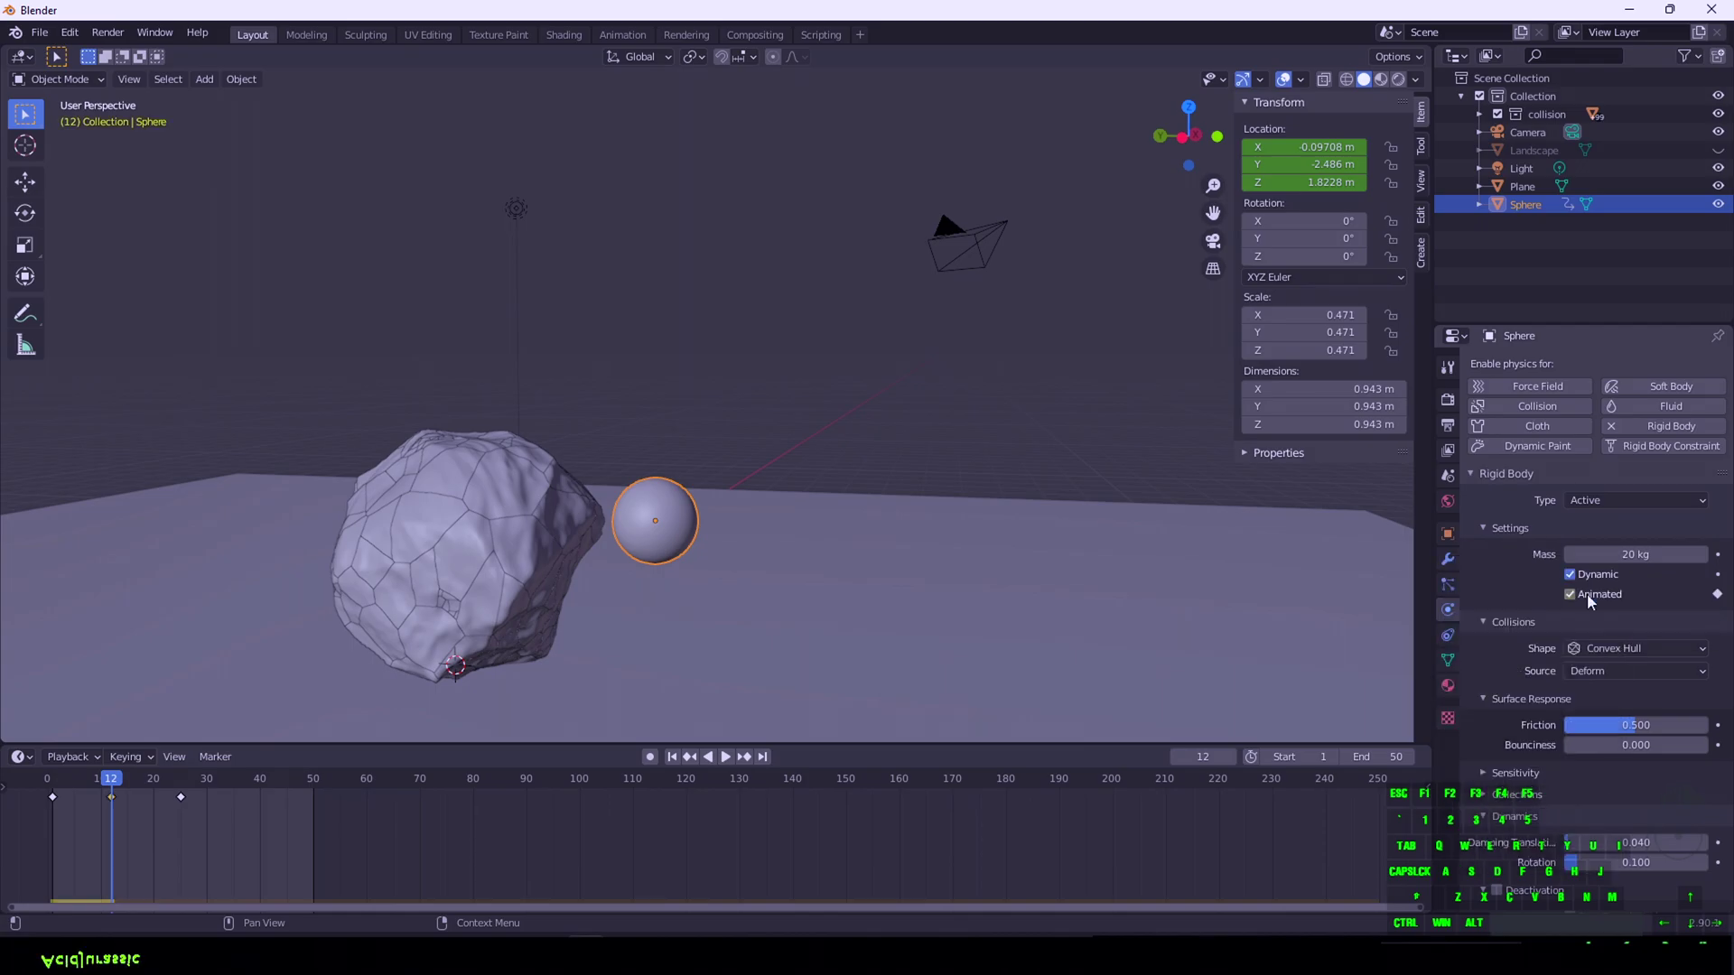
At frame 13, uncheck Animated and keyframe it off
left_click(117, 784)
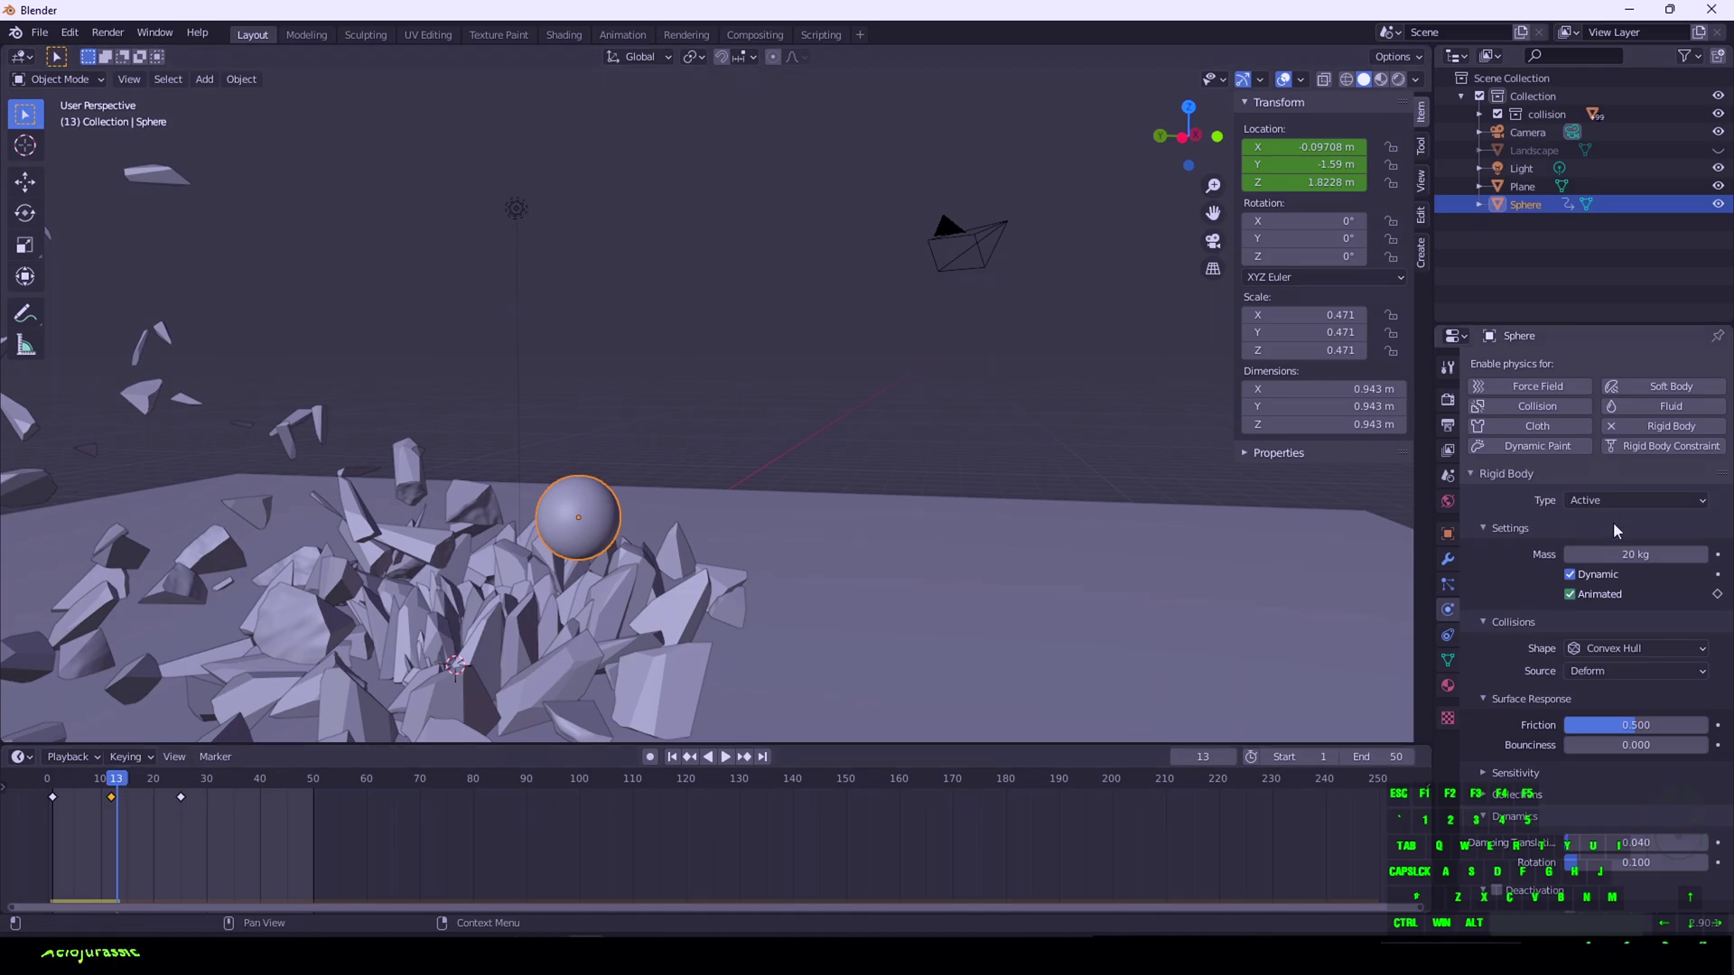
left_click(1577, 597)
right_click(1604, 590)
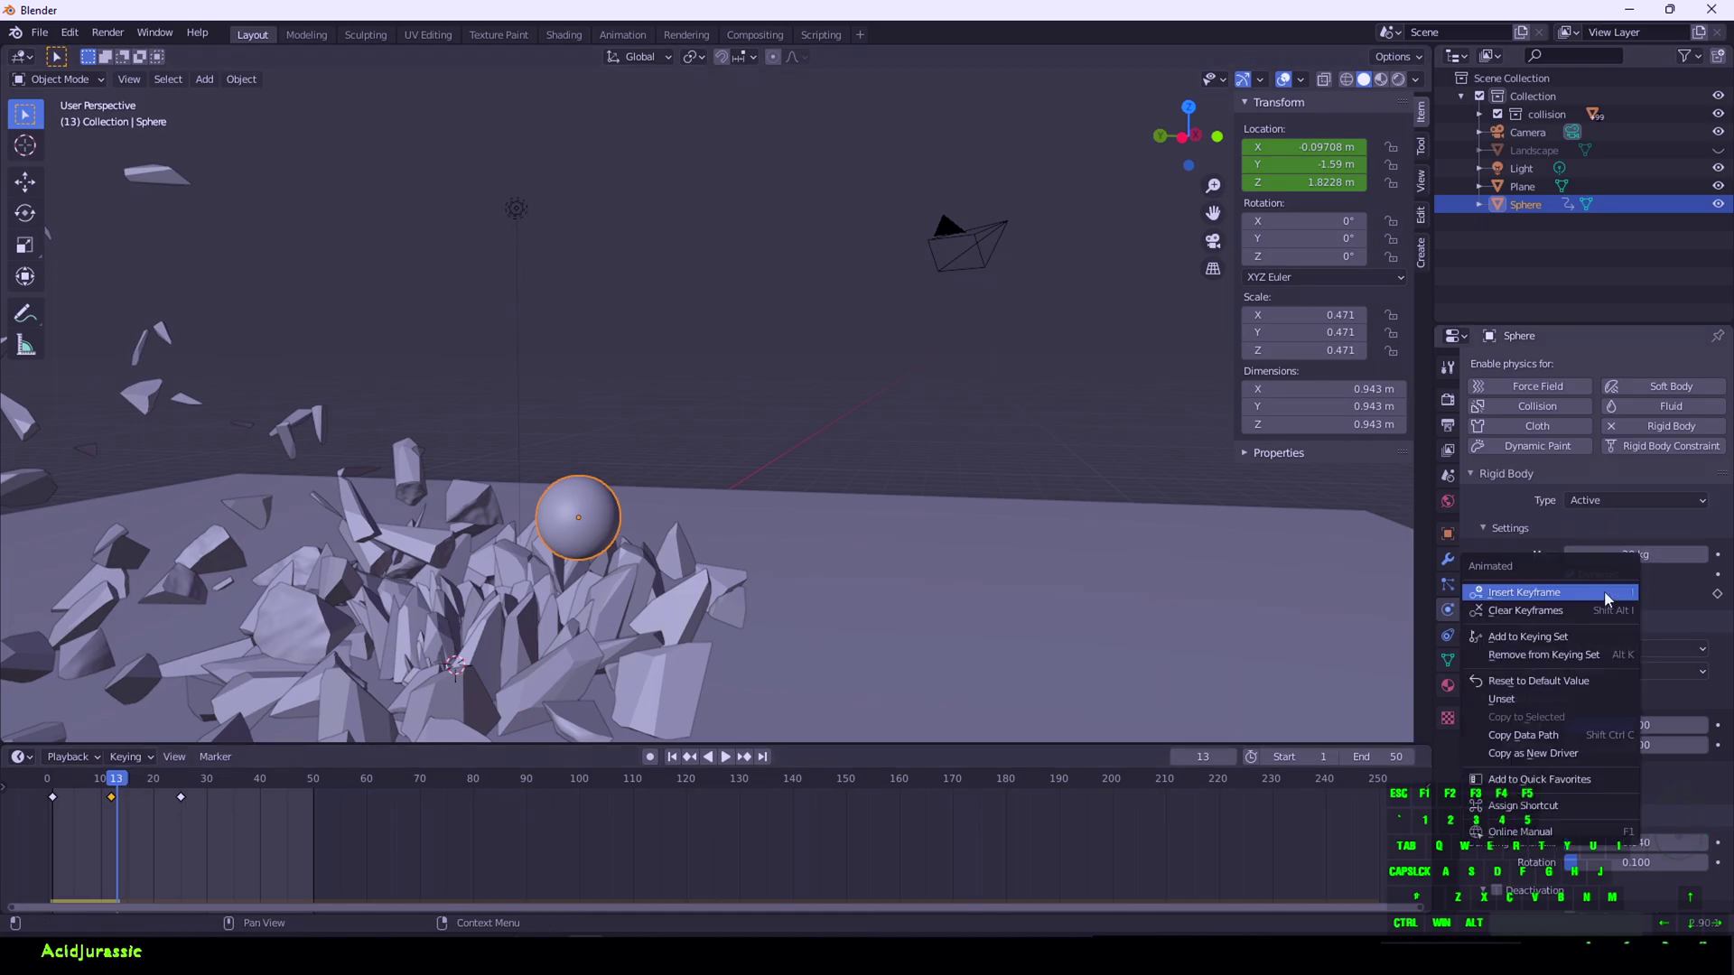
left_click(1604, 591)
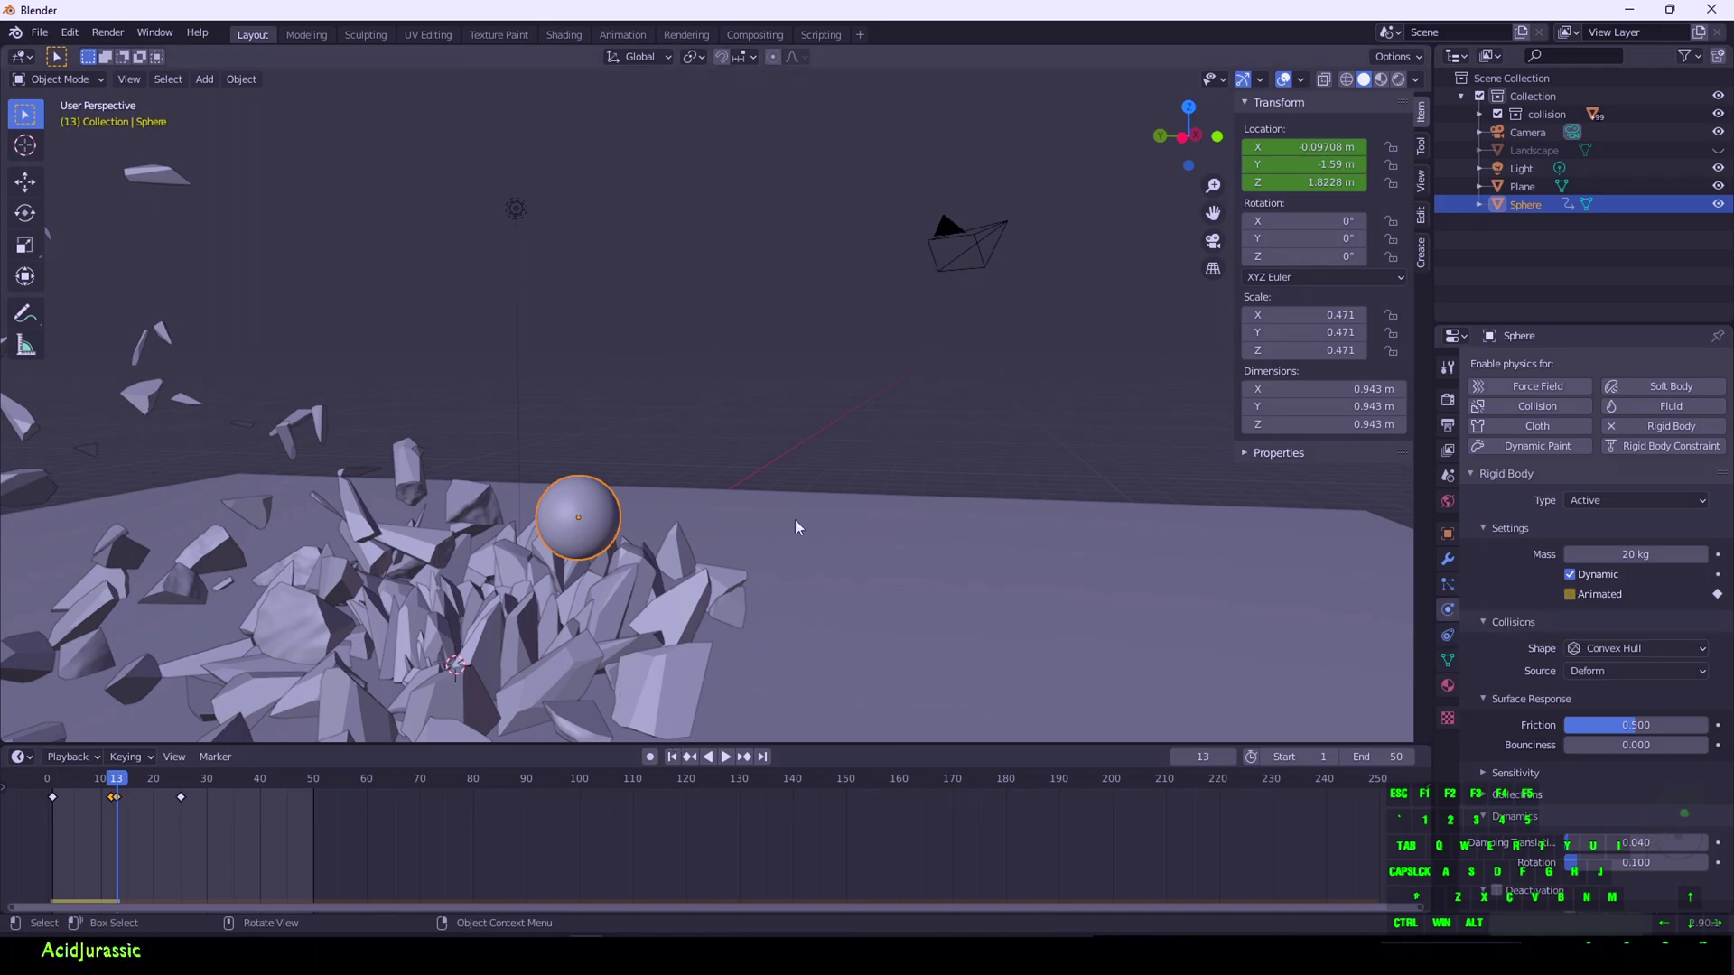
left_click_drag(1188, 135, 837, 596)
Rewind and play the simulation, trying a 300 kg sphere mass before reverting to 20 kg
key("shift+Left")
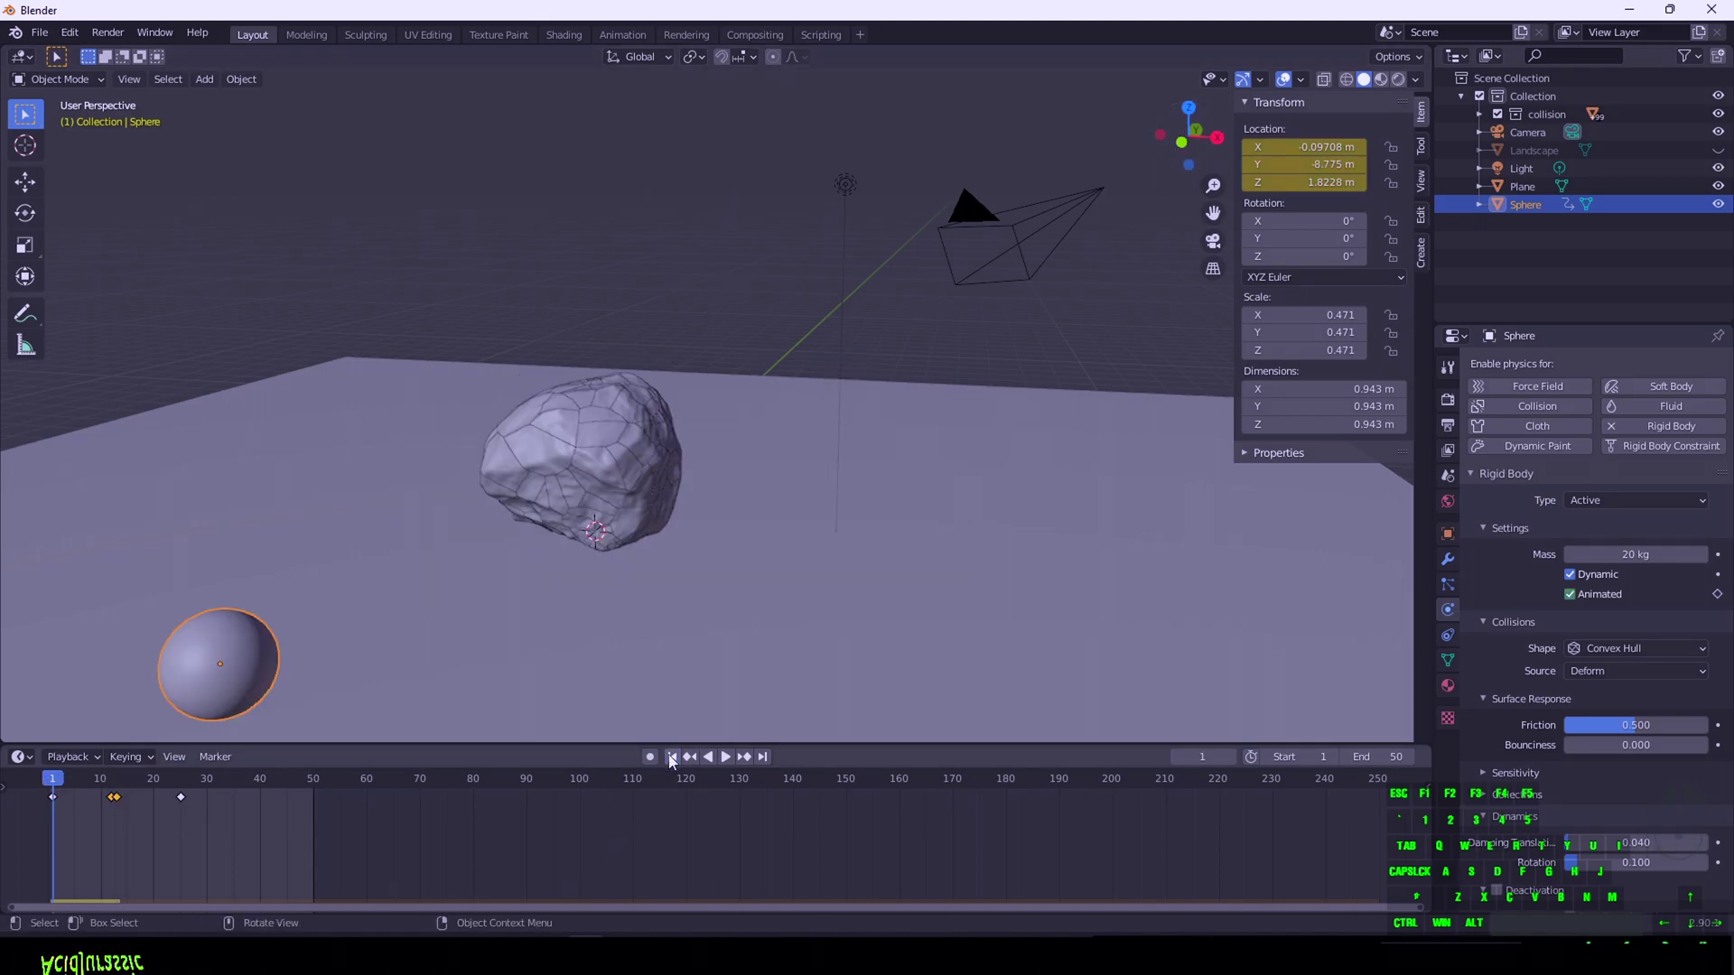
left_click(725, 757)
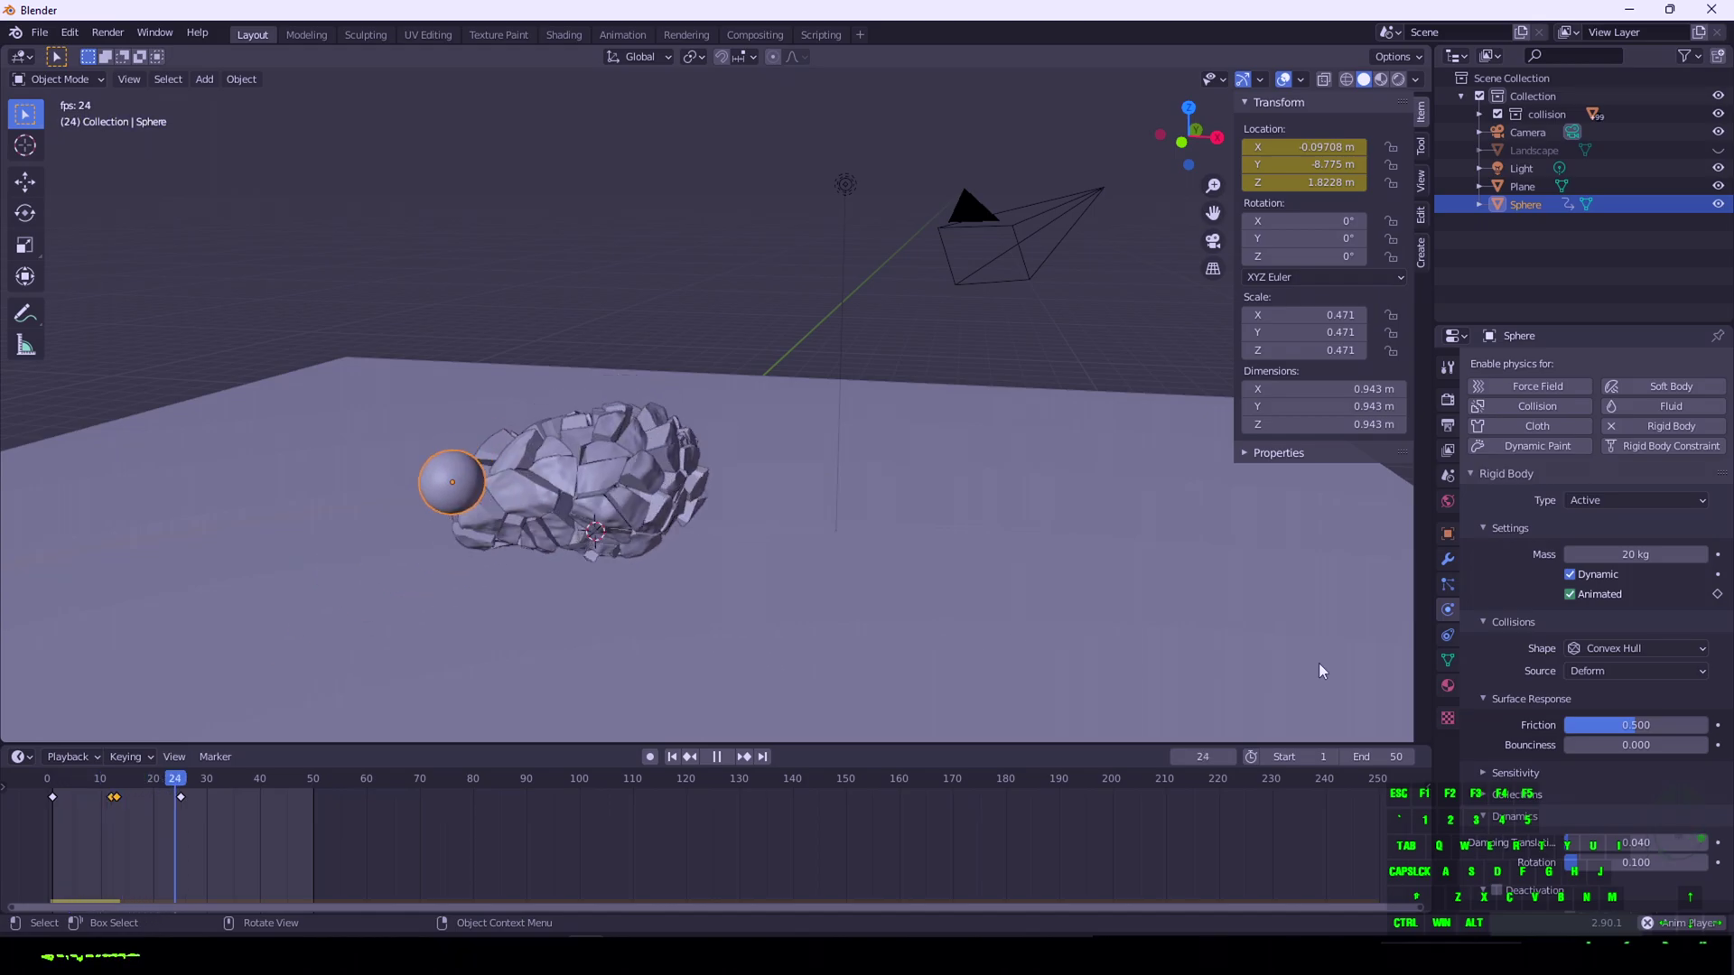
left_click(1648, 554)
type("300")
key("Return")
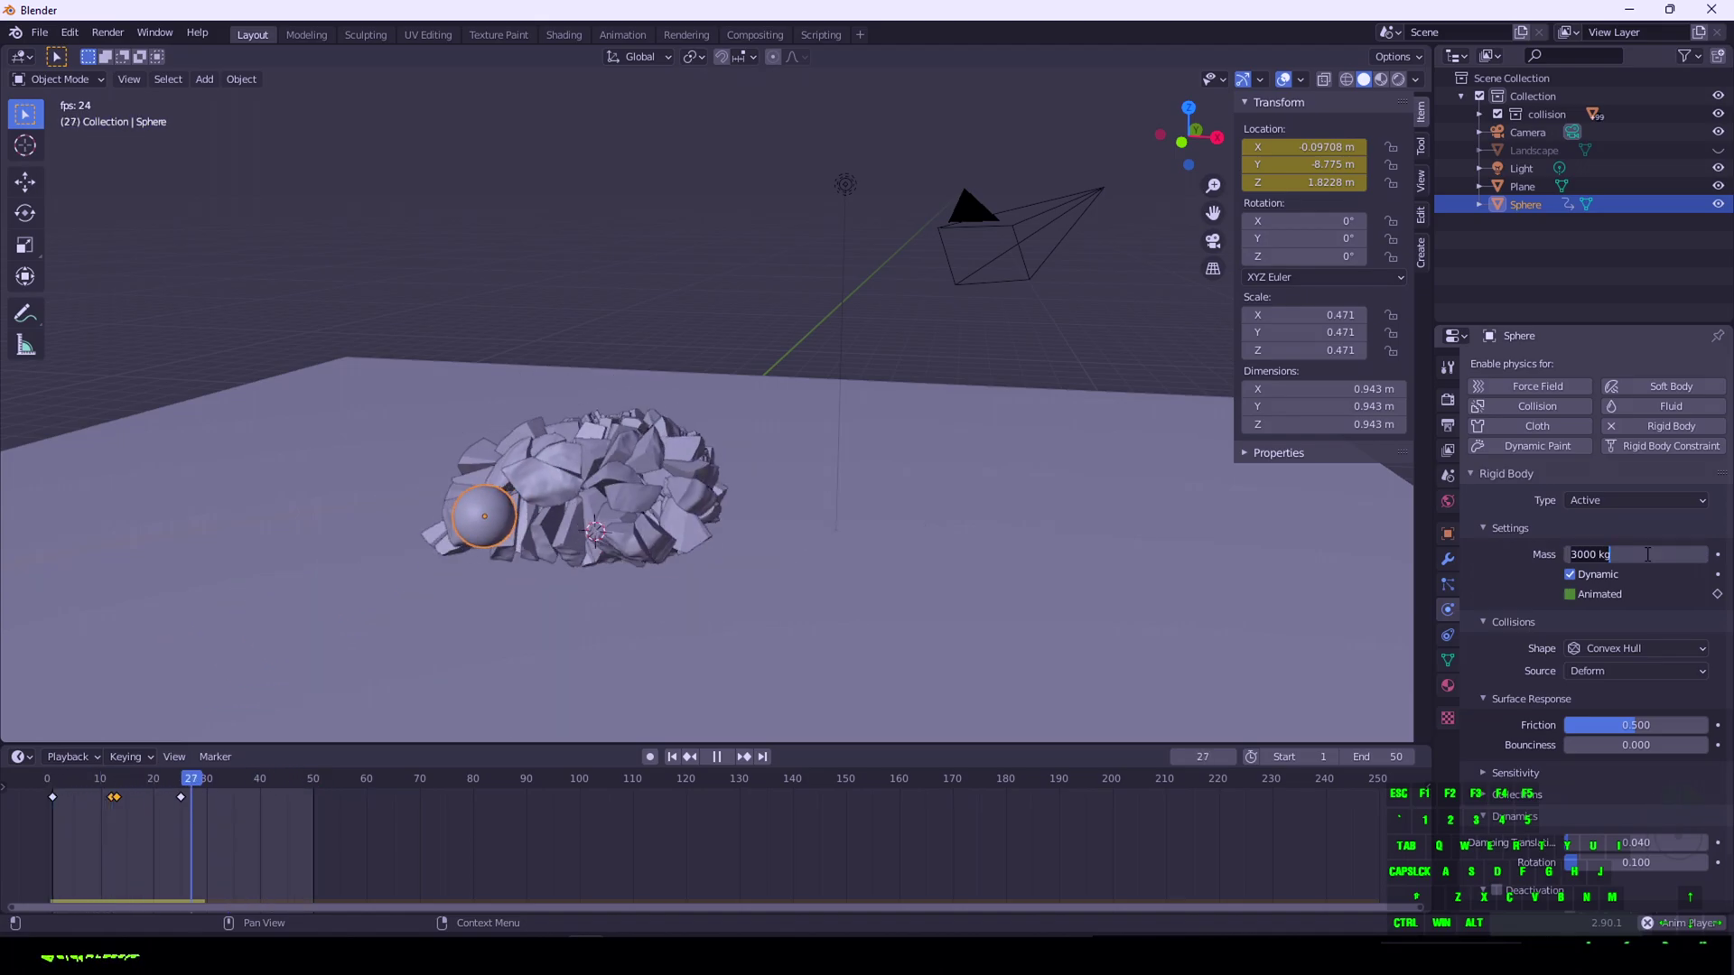
key("space")
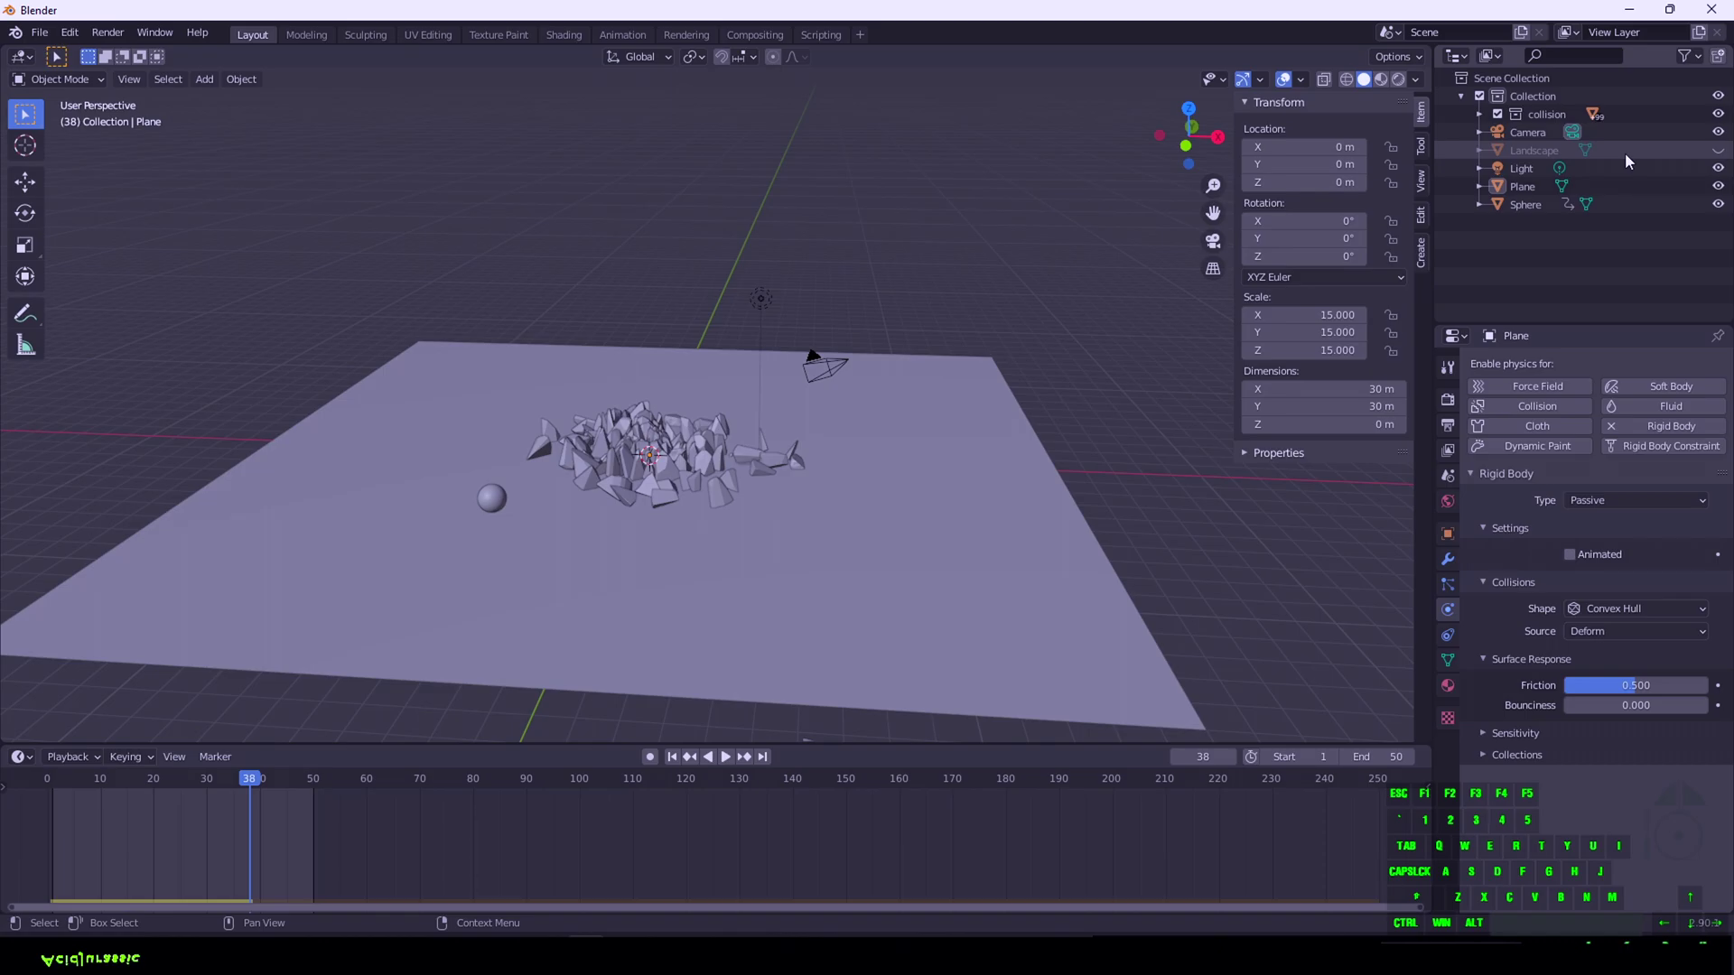
Enable the Outliner's Disable in Renders (camera) toggle from its filter options
left_click(1698, 57)
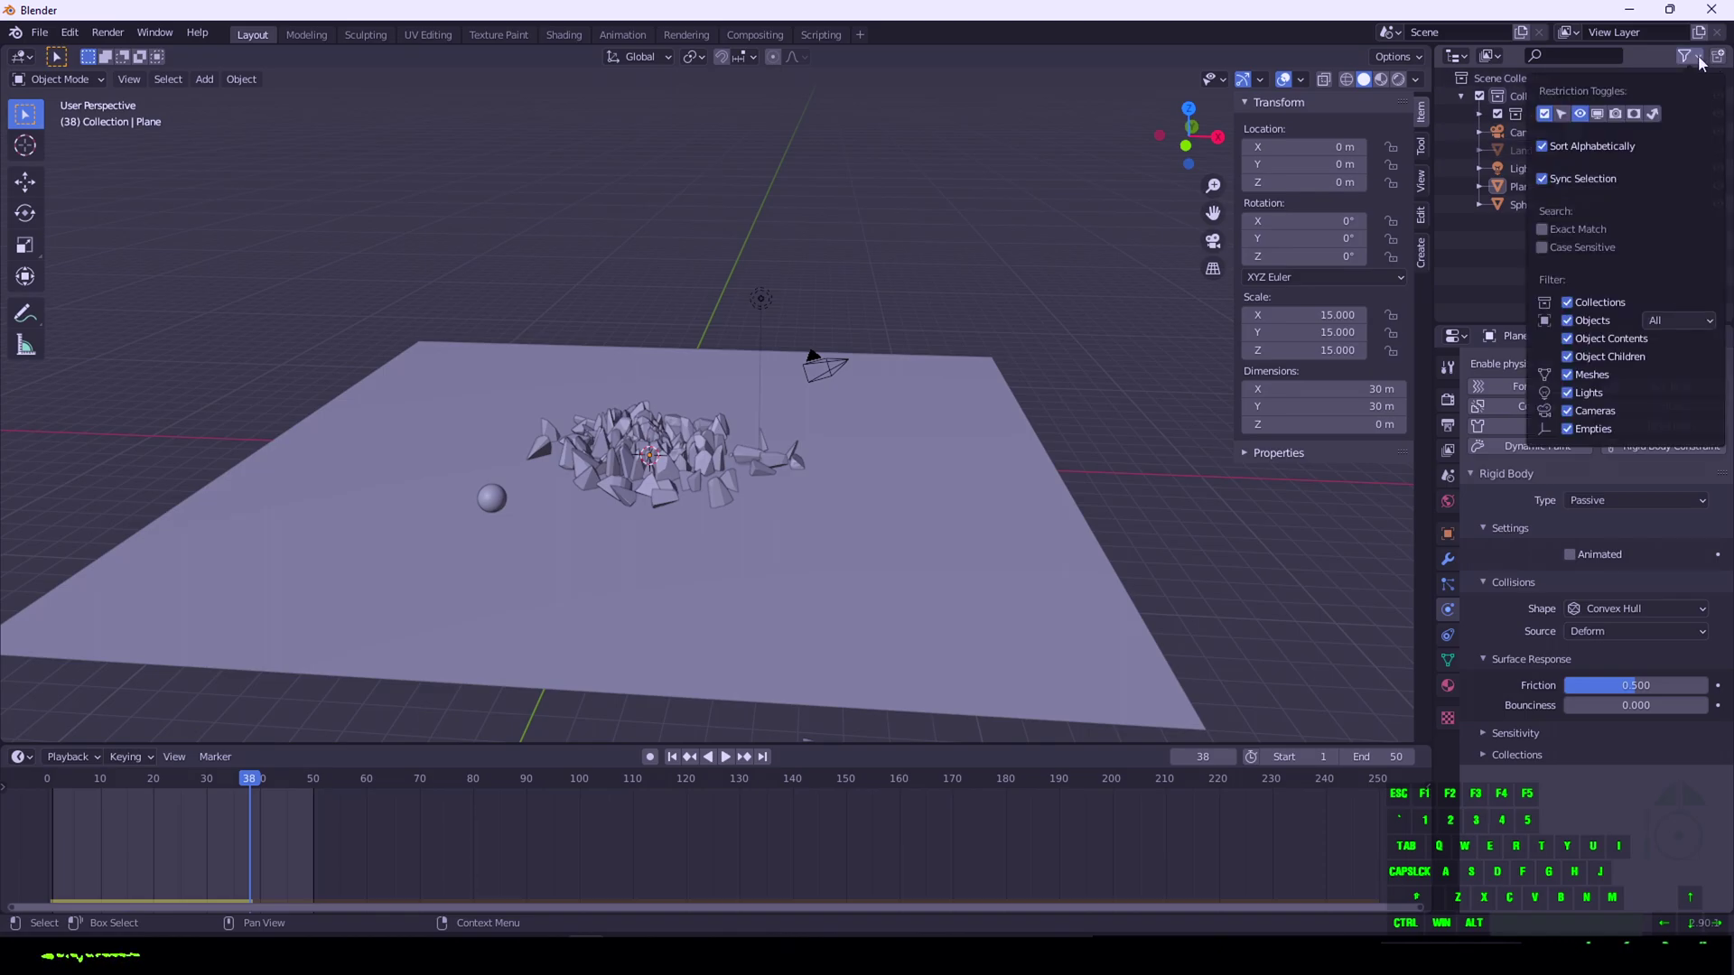
left_click(1699, 58)
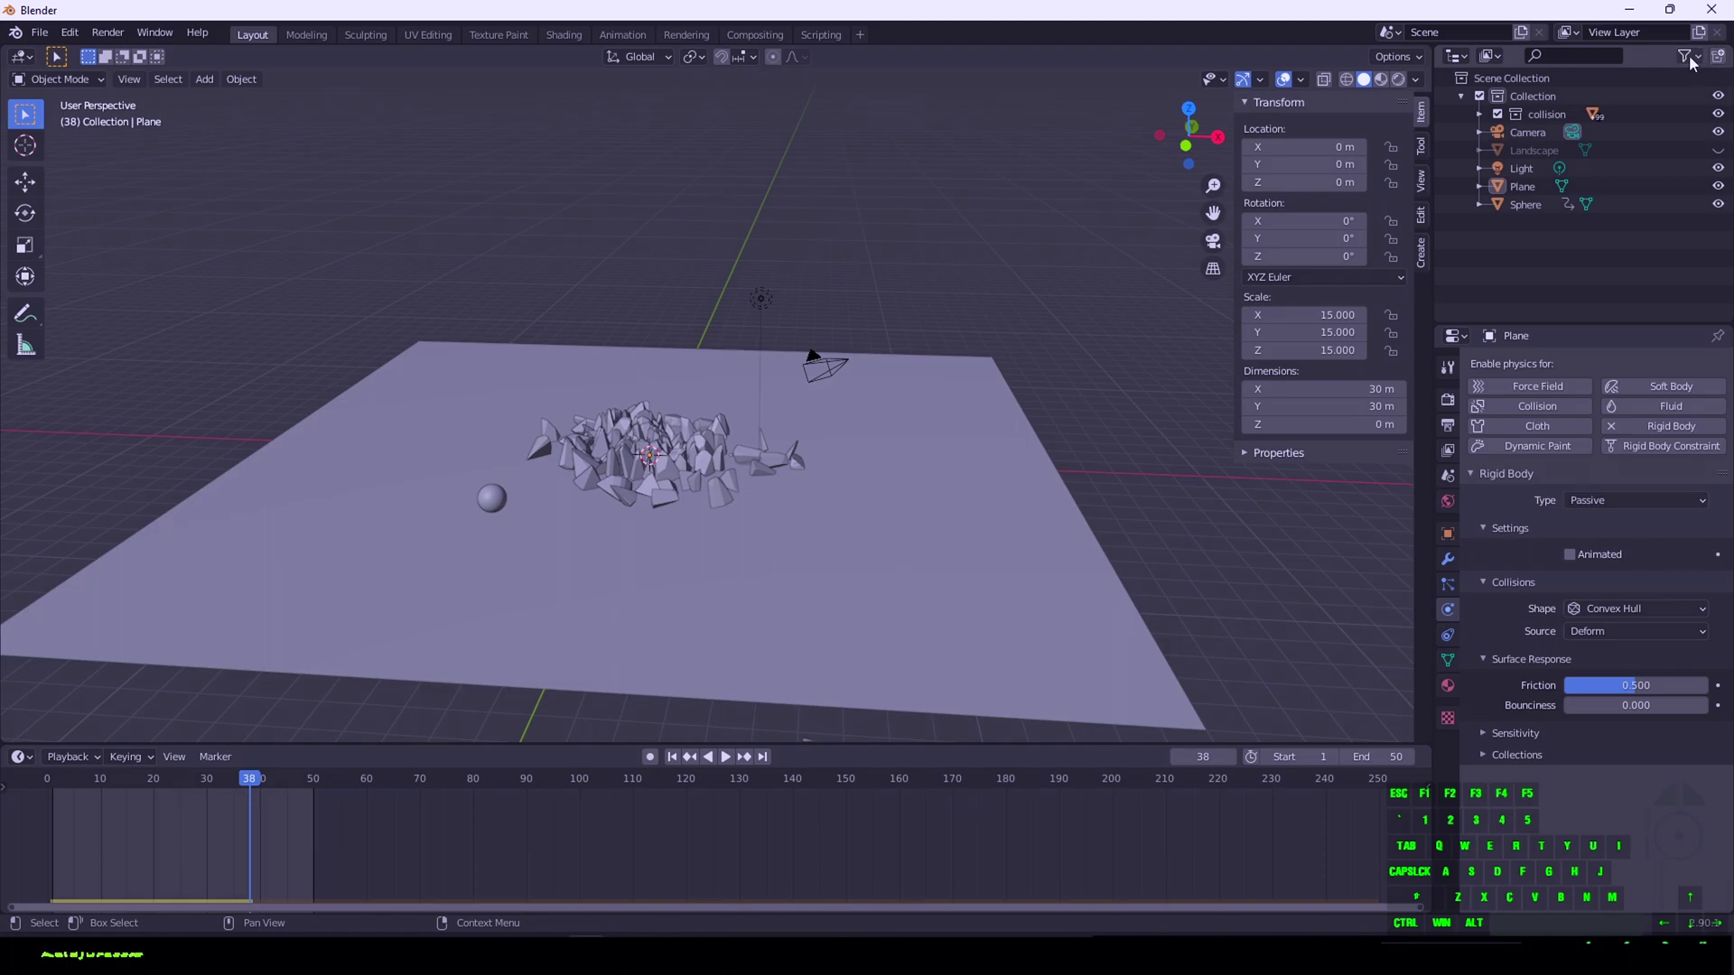
left_click(1698, 58)
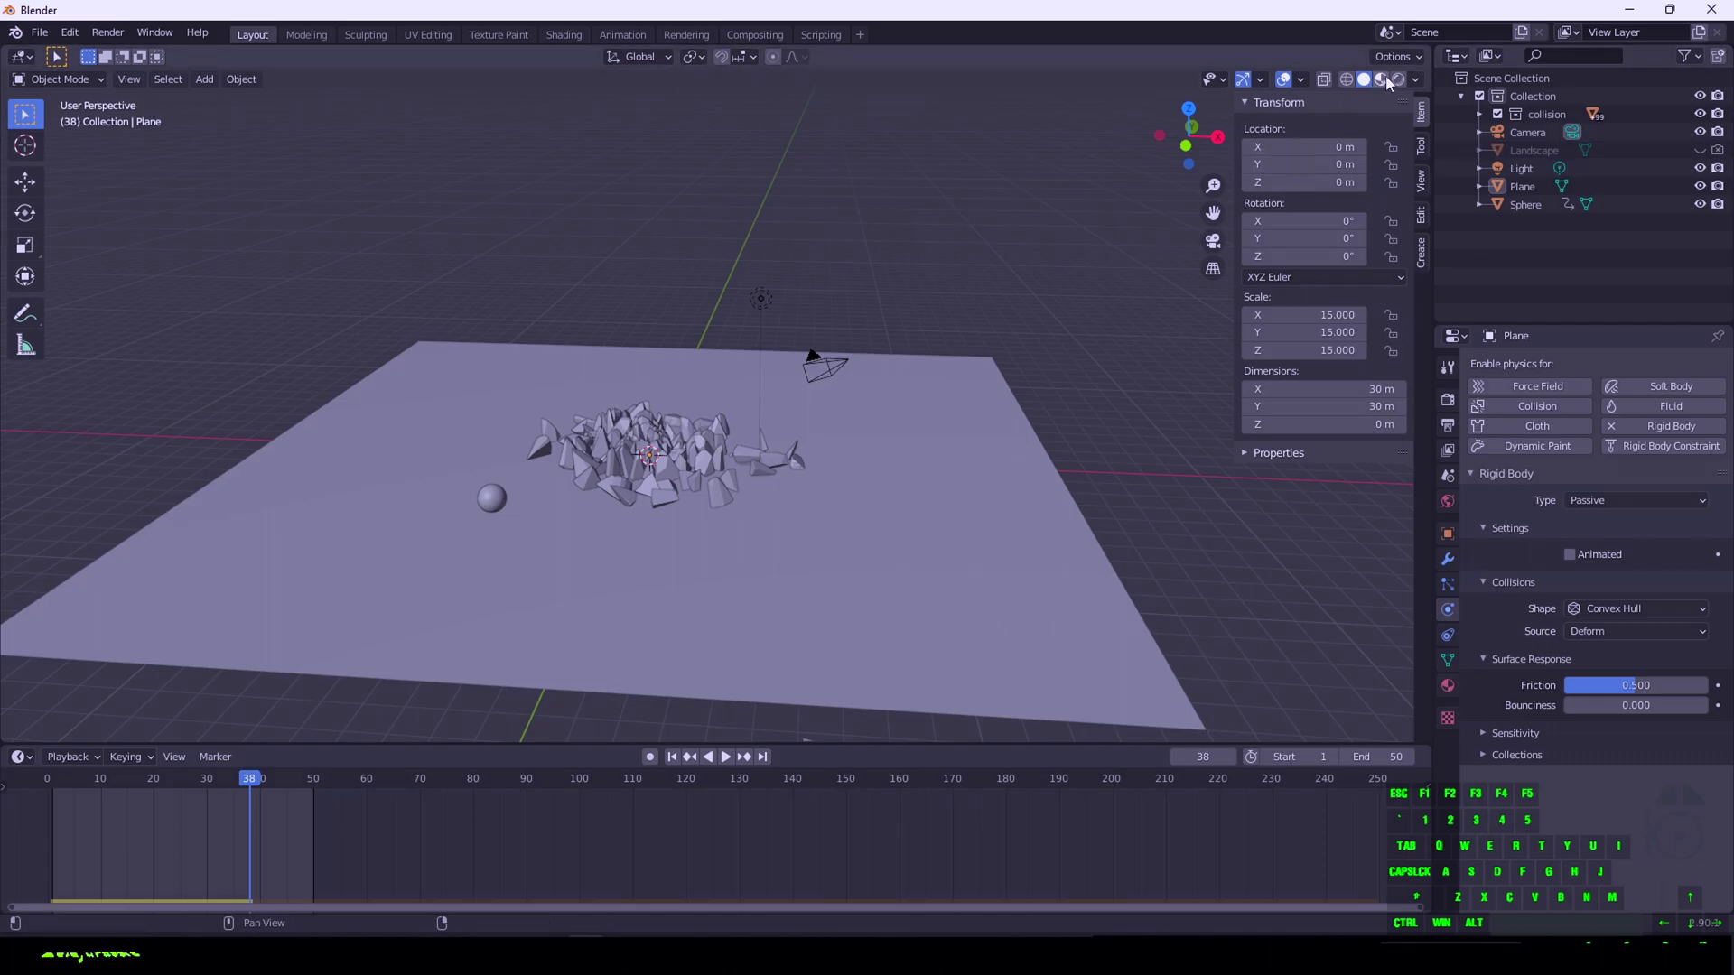
Play the sphere-smashing-rock animation through the scene camera, then rewind to frame 1 with the rock whole
left_click(618, 647)
key("shift+Left")
key("KP_0")
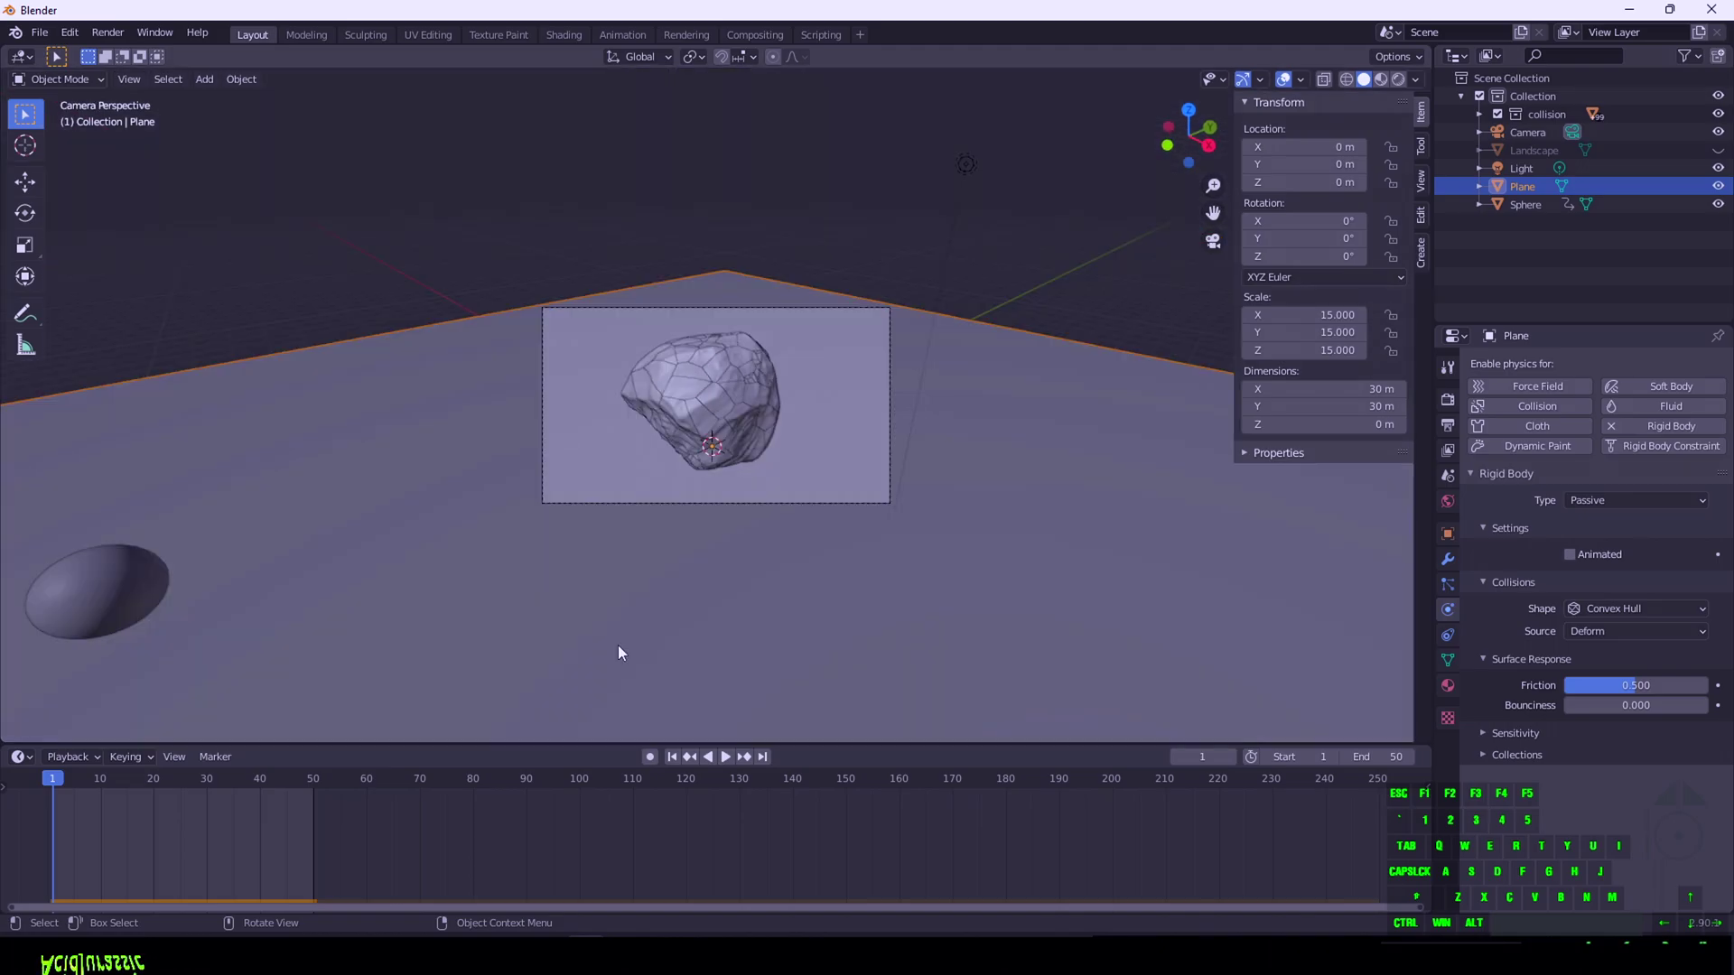
key("space")
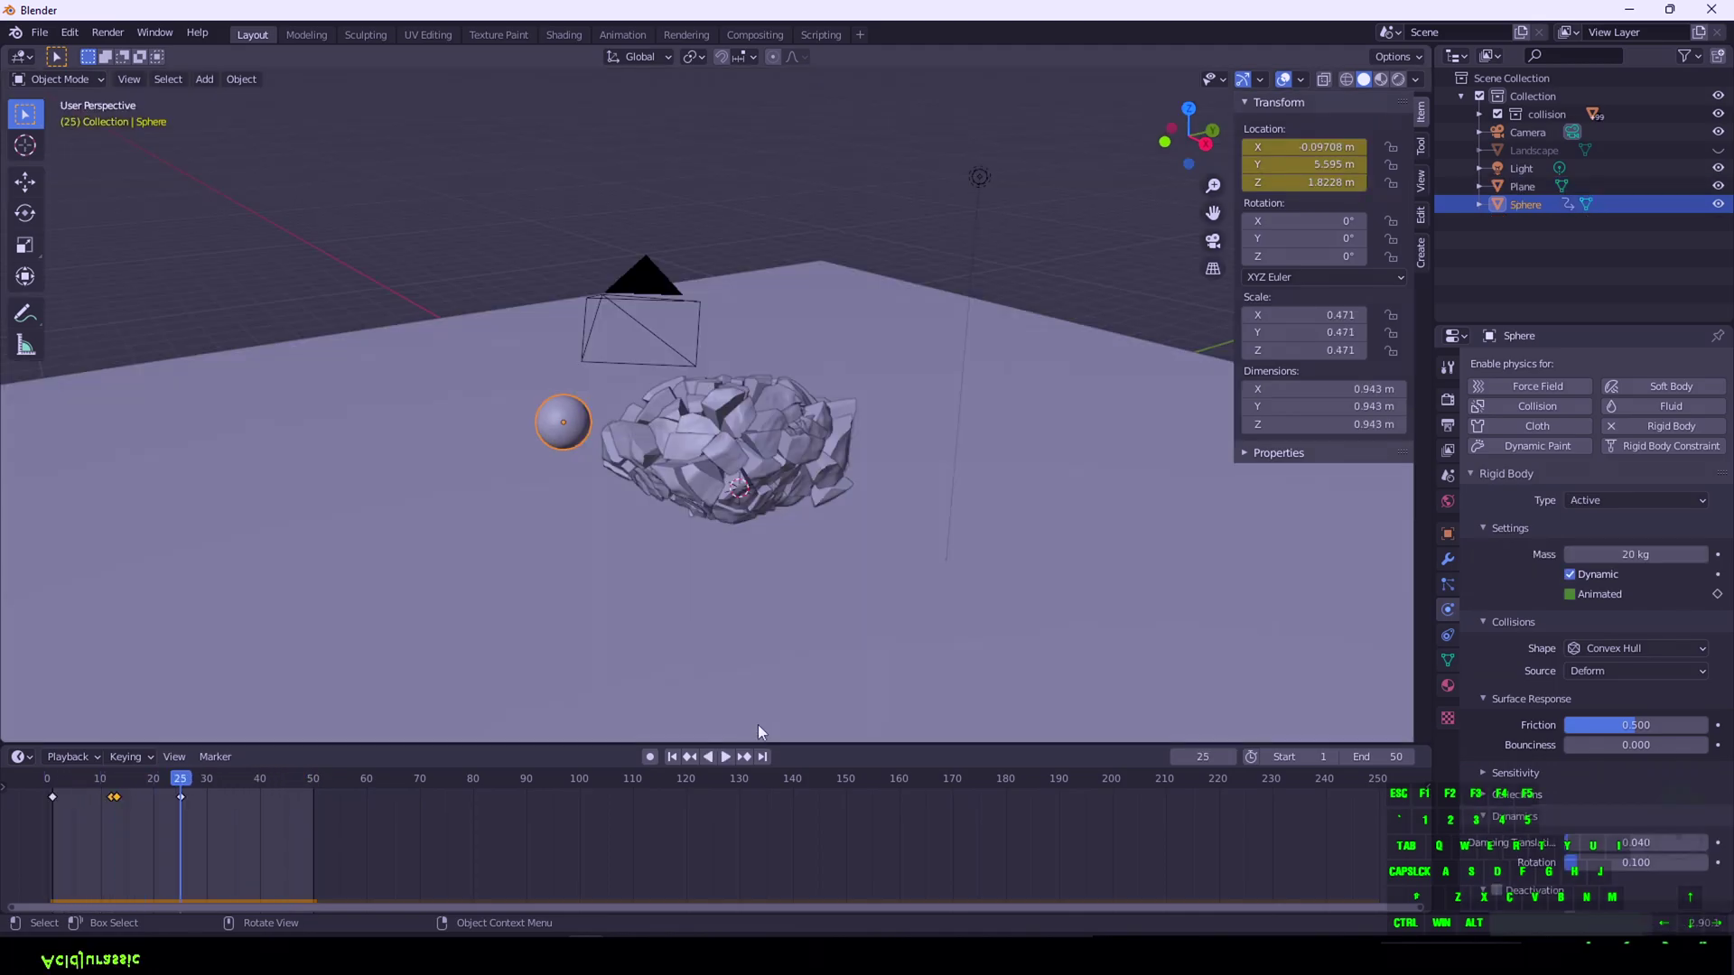
left_click(671, 757)
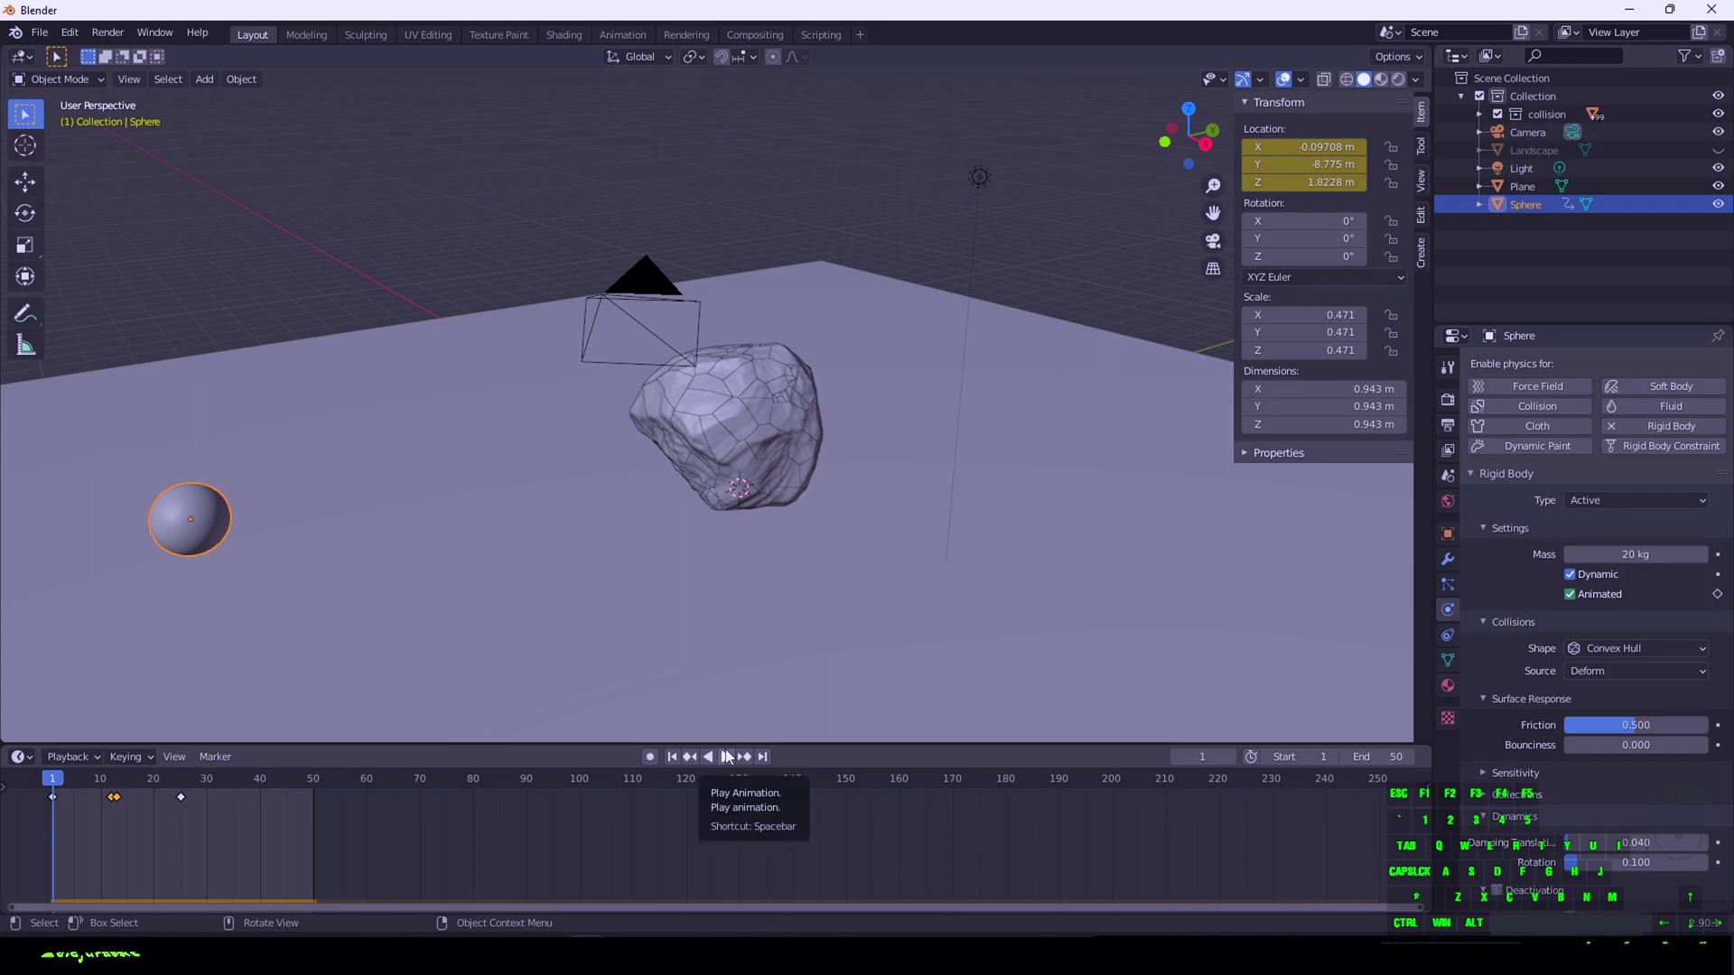